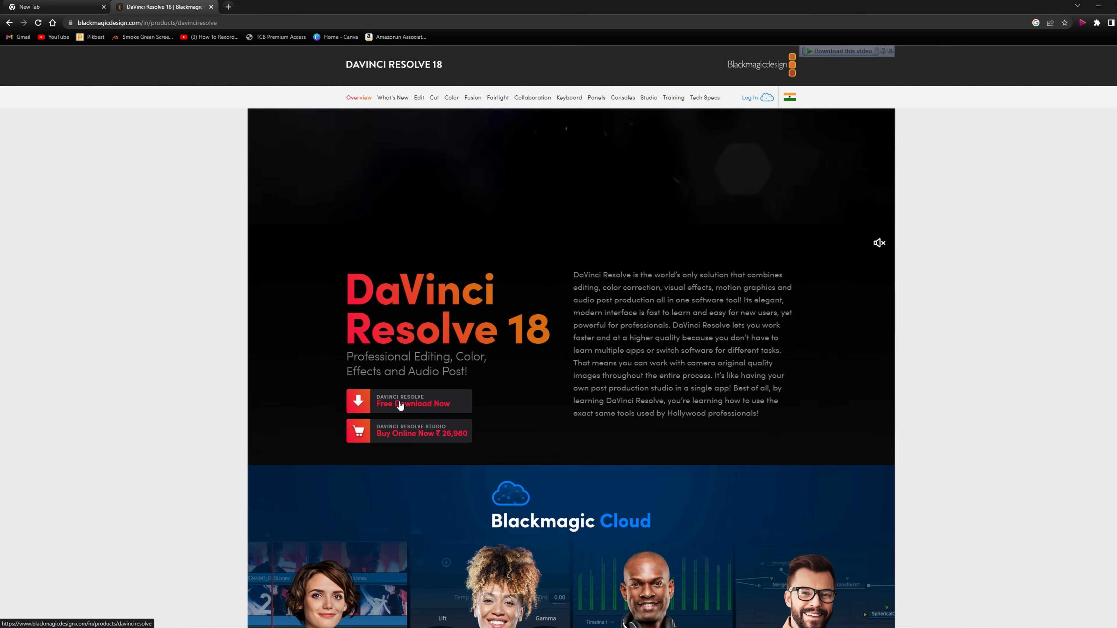
# Step: Check the free DaVinci Resolve 18 download options on the Blackmagic Design page, closing the options and minimizing the browser
pyautogui.click(400, 405)
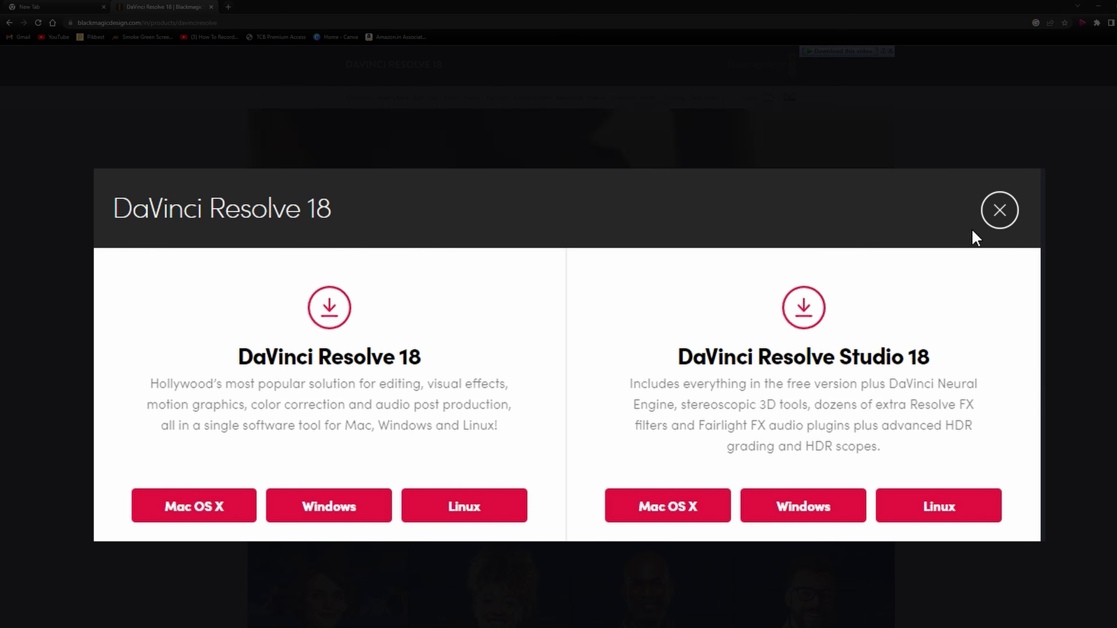
pyautogui.click(1000, 210)
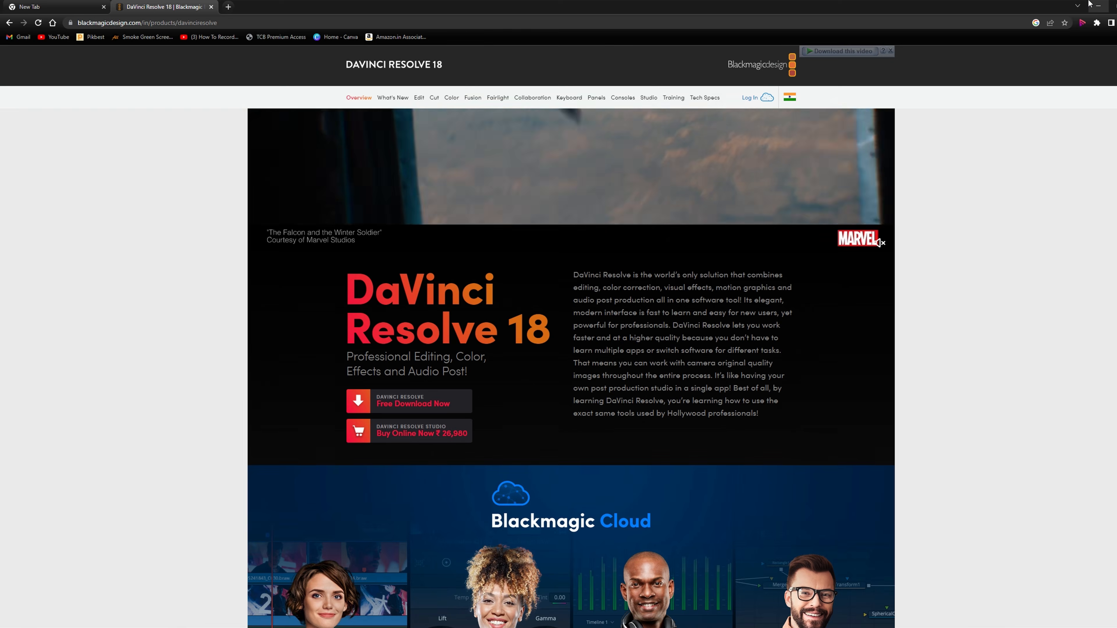
pyautogui.click(1098, 5)
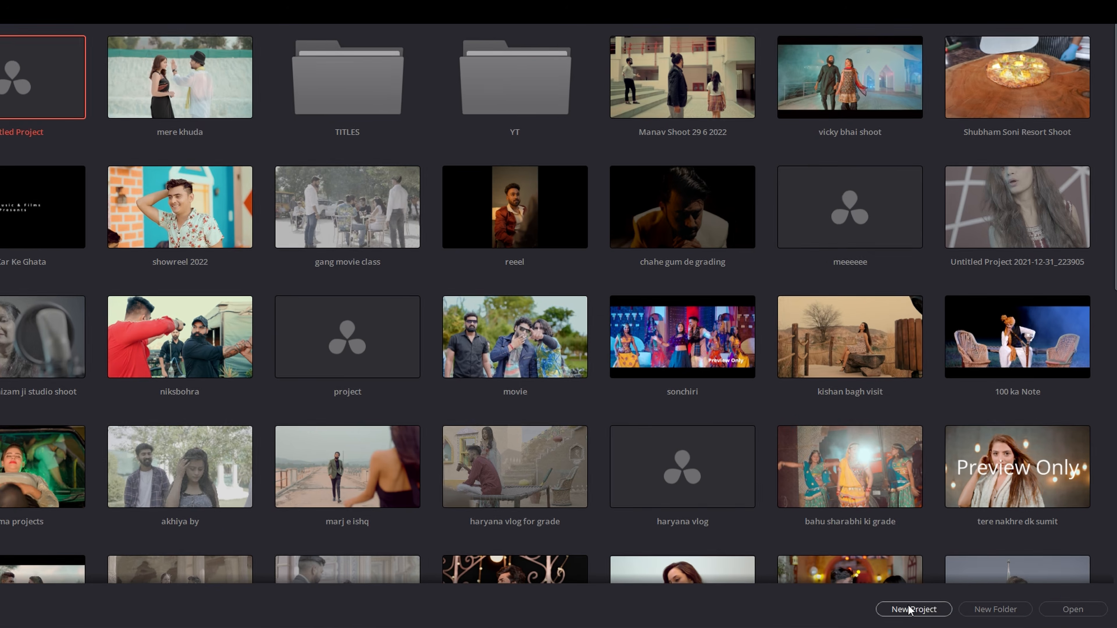
# Step: Switch to DaVinci Resolve's Project Manager, look inside the YT project folder and return to the main Projects level
pyautogui.click(919, 611)
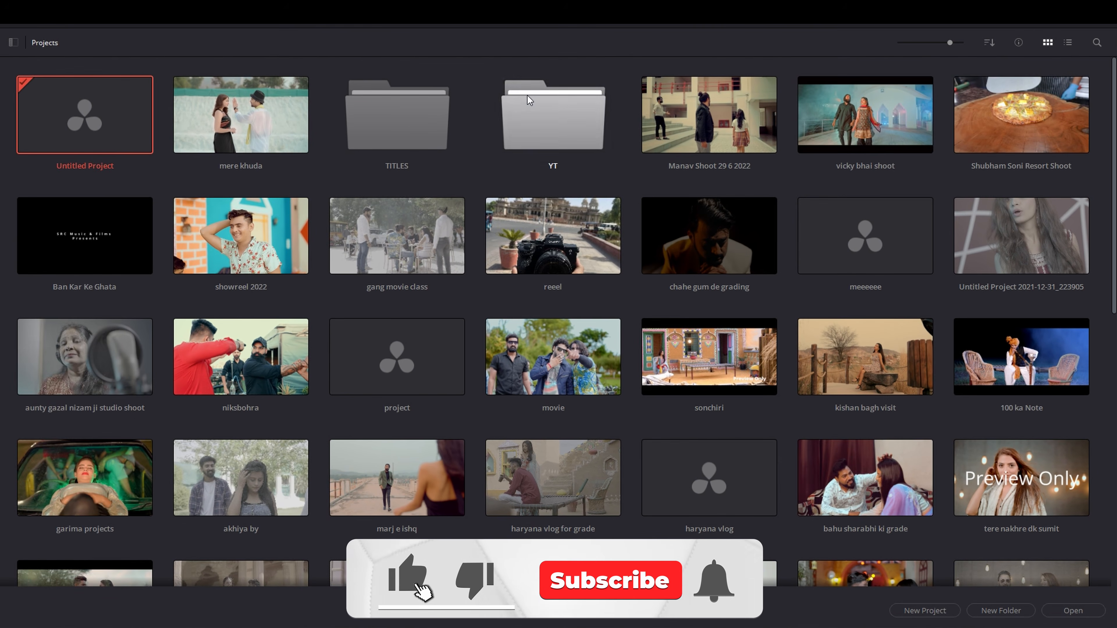
pyautogui.doubleClick(449, 39)
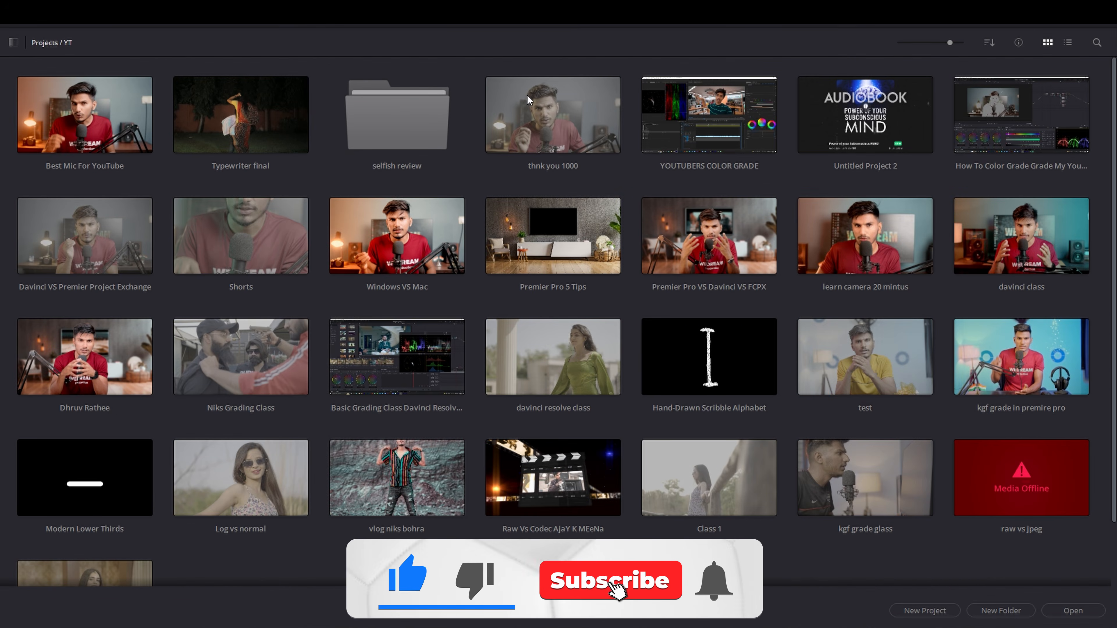
pyautogui.click(528, 94)
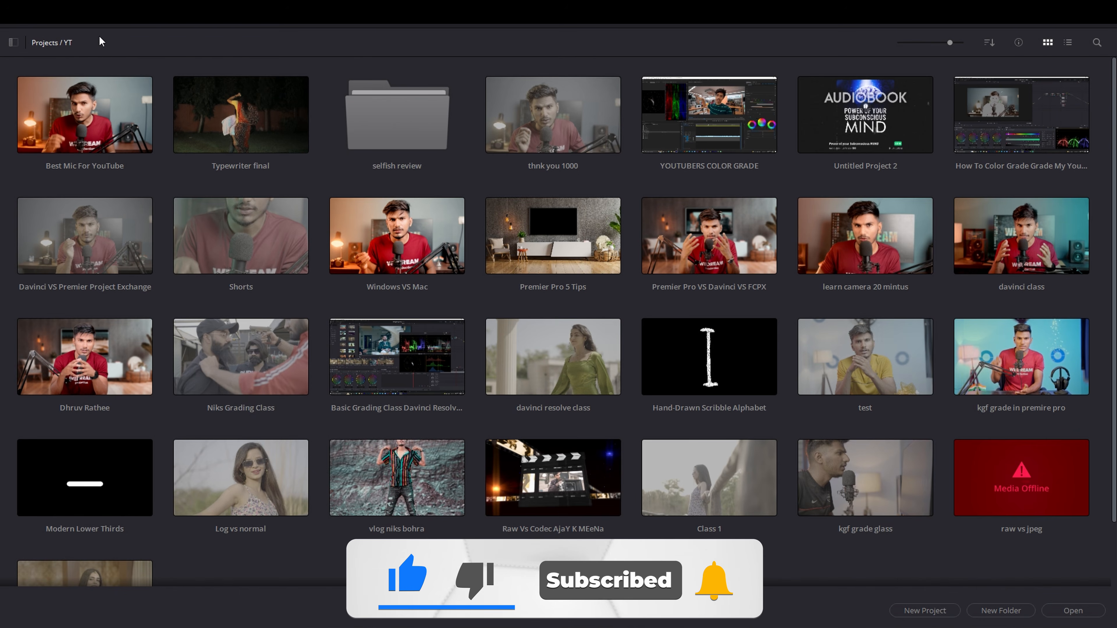
pyautogui.click(38, 42)
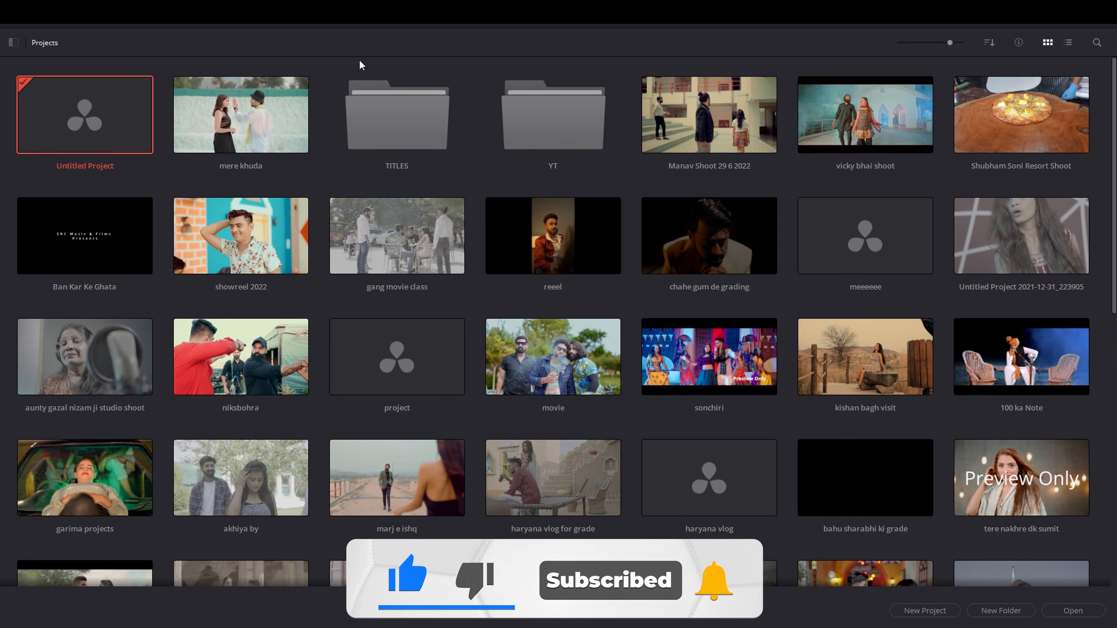
pyautogui.click(738, 271)
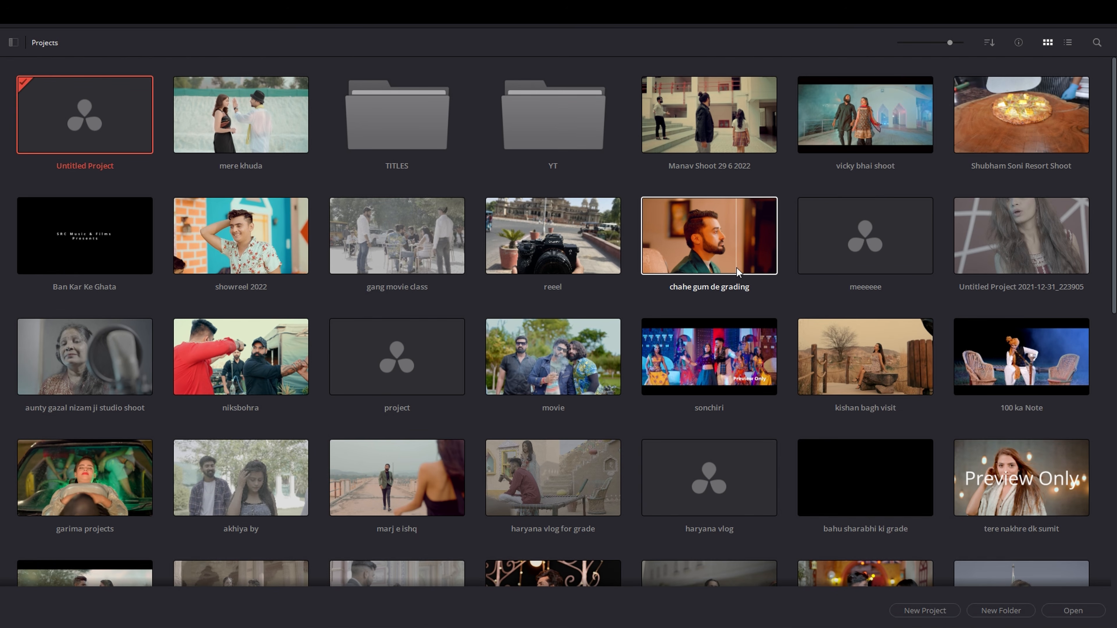
# Step: Show the databases and view the Local Database's file location on disk, minimizing the folder window
pyautogui.click(13, 42)
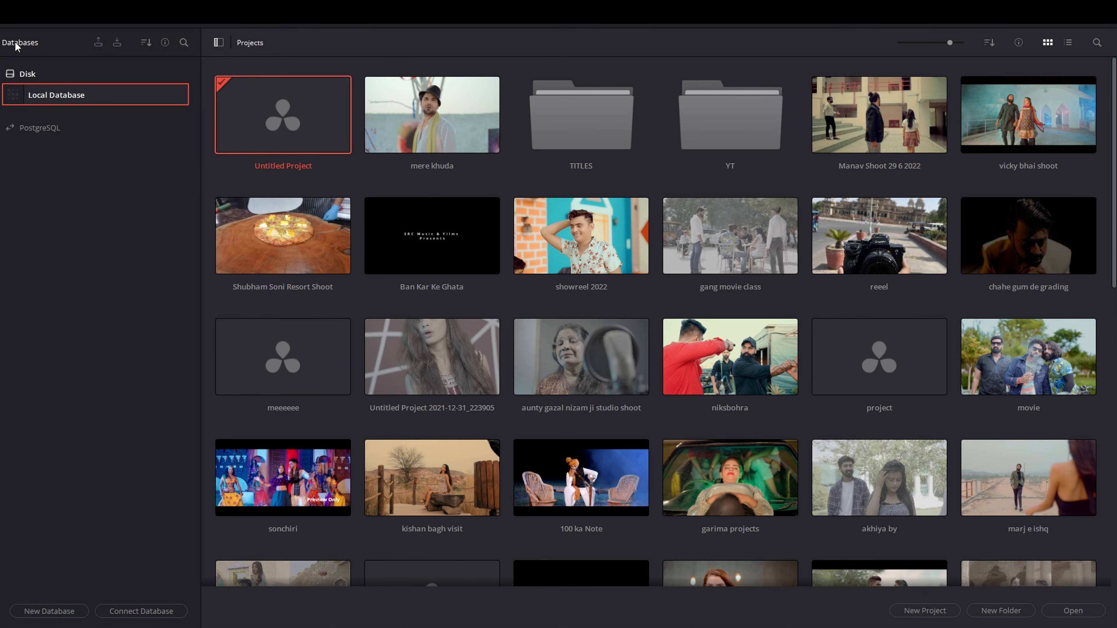
pyautogui.rightClick(43, 93)
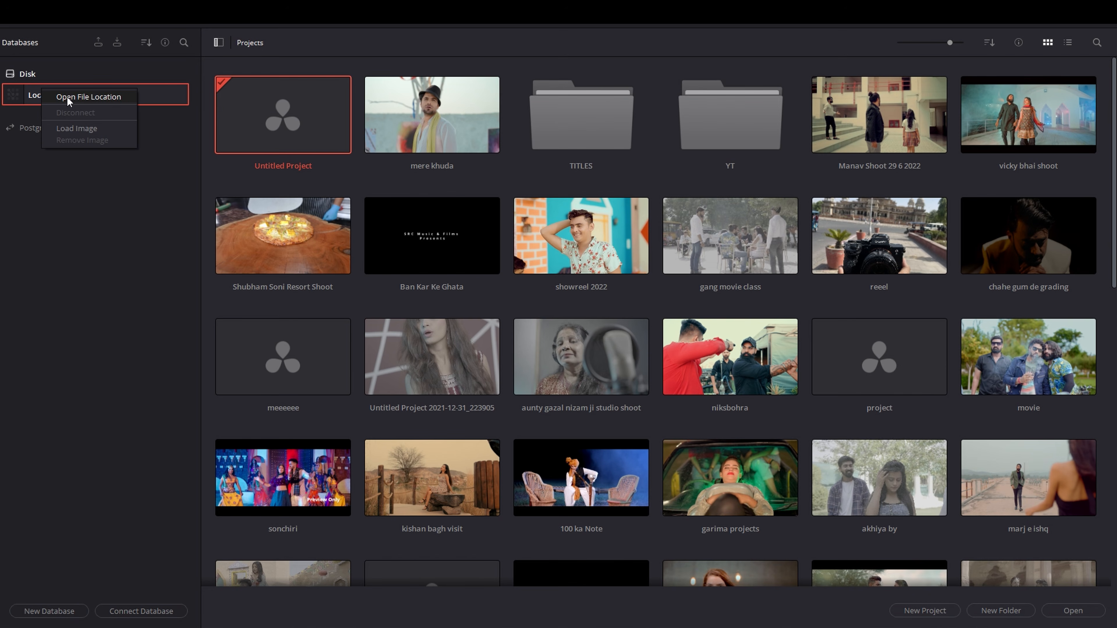
pyautogui.click(69, 98)
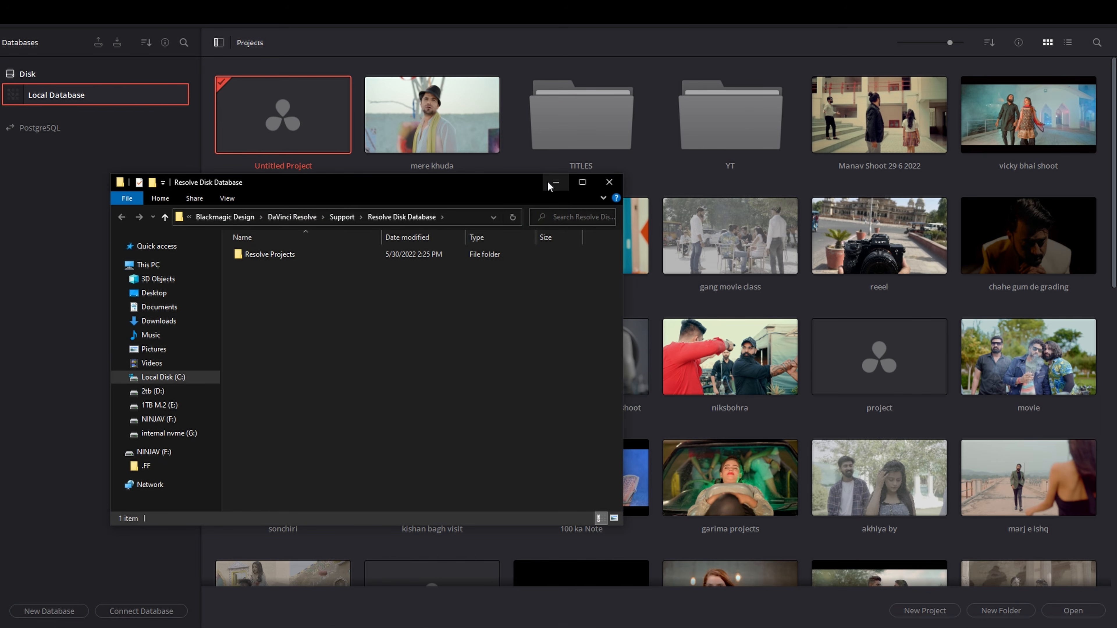
pyautogui.click(556, 183)
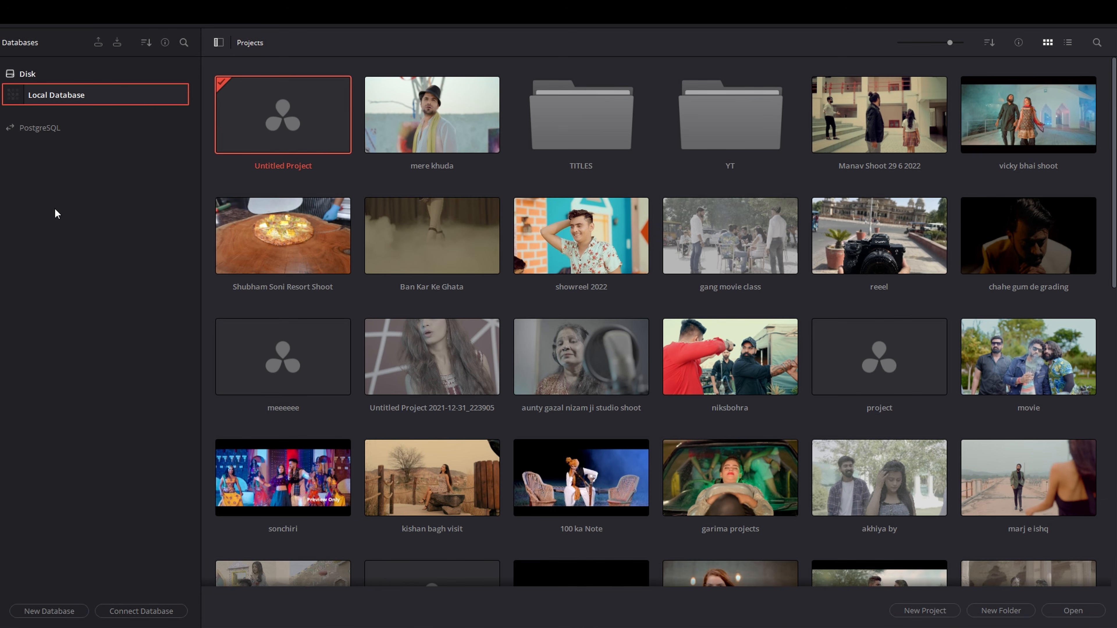
pyautogui.click(37, 610)
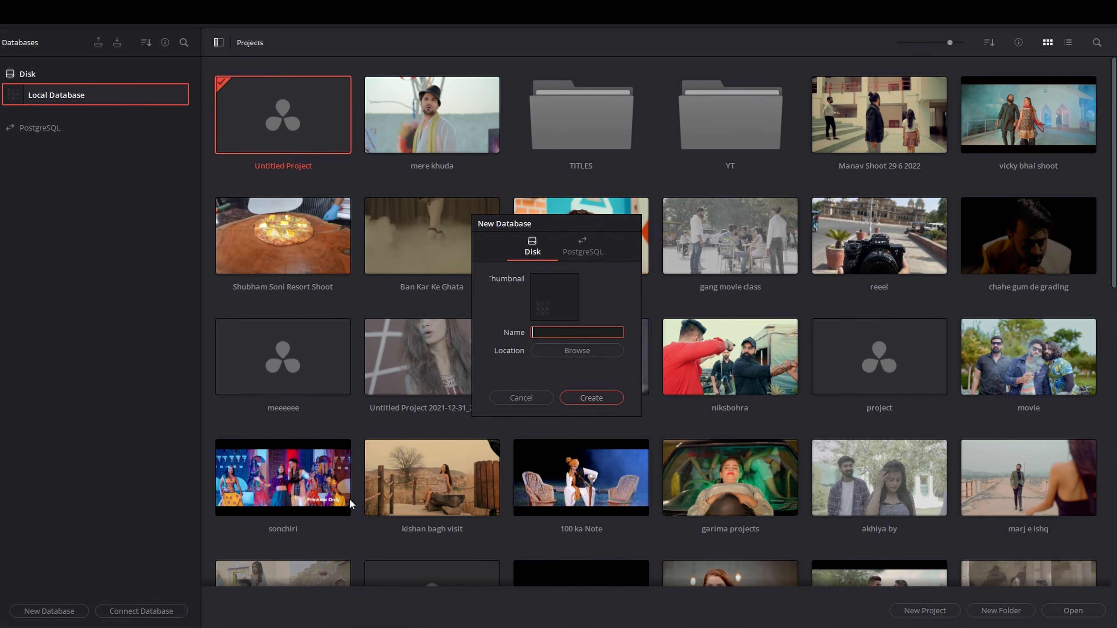
pyautogui.click(518, 398)
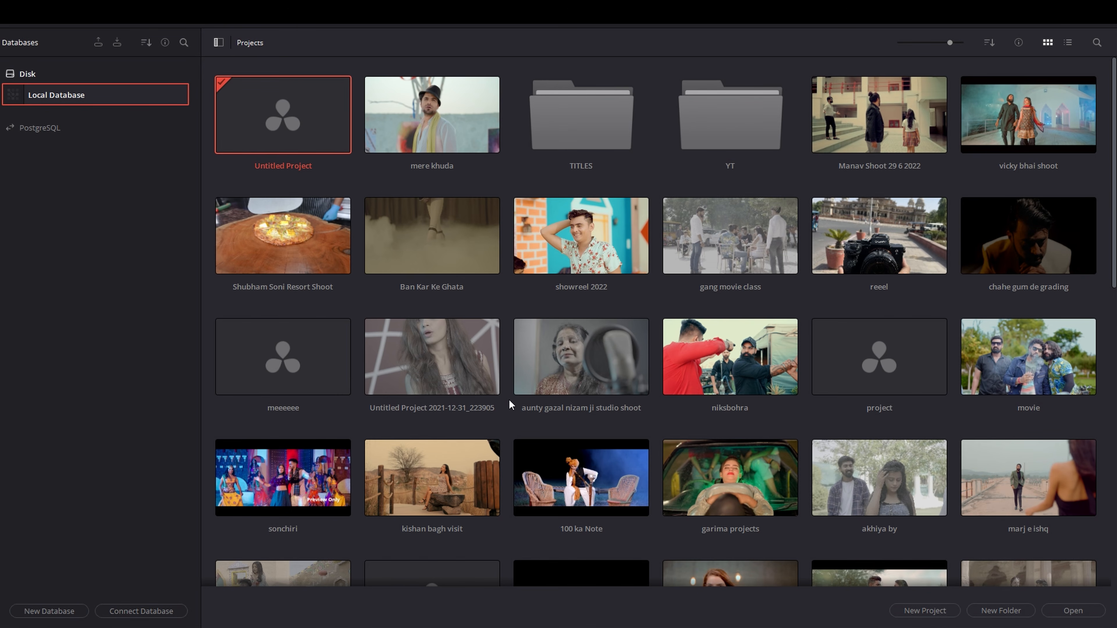
pyautogui.click(59, 610)
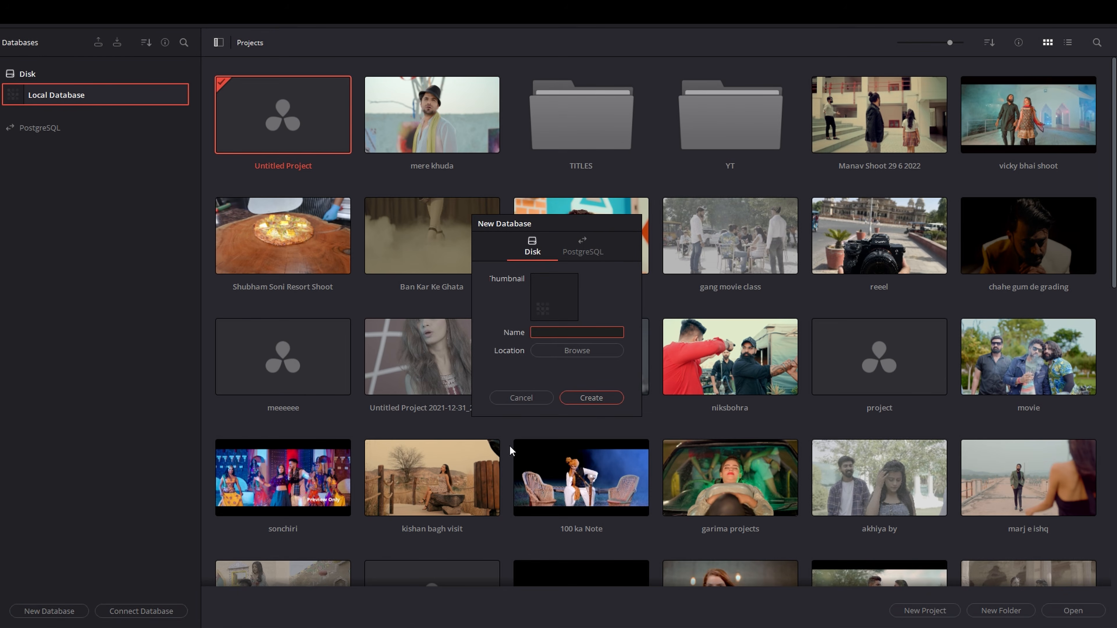
pyautogui.click(565, 351)
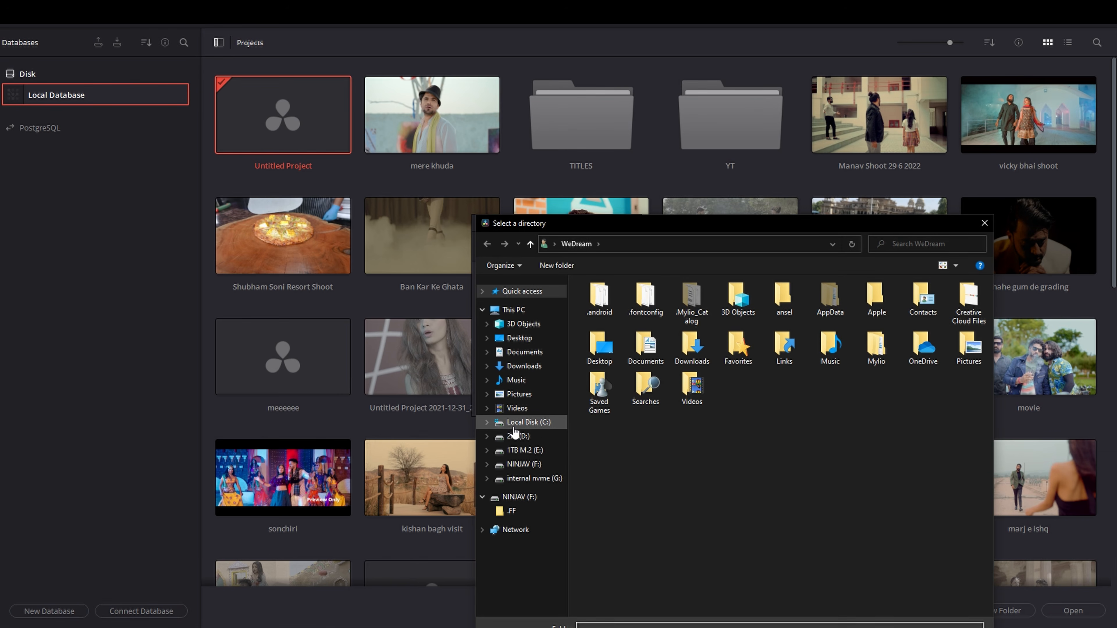
pyautogui.press('Escape')
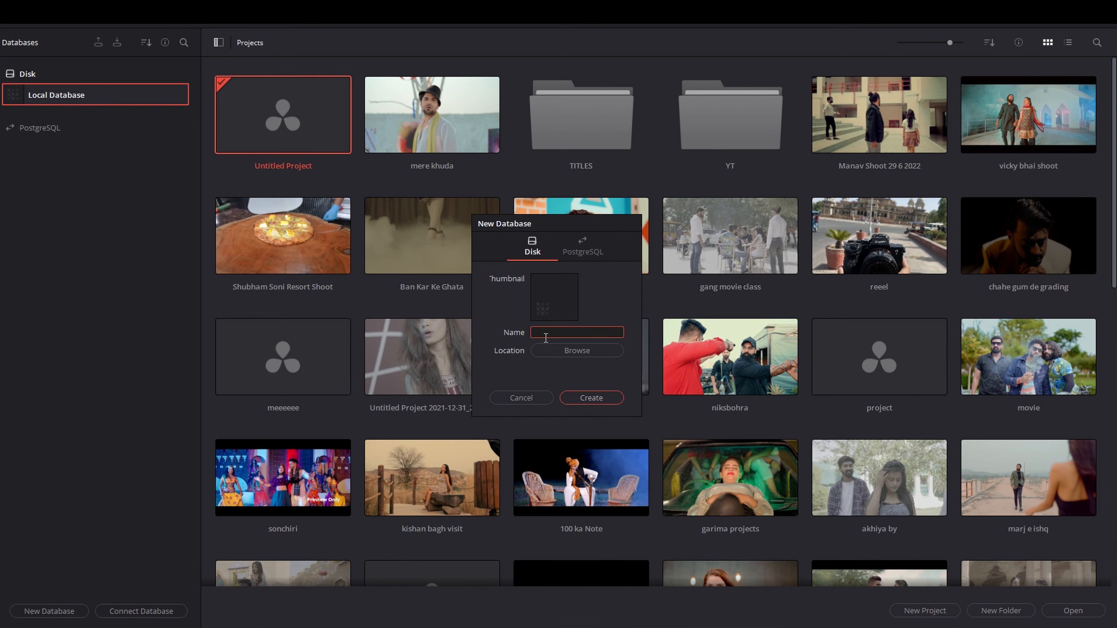
pyautogui.click(521, 398)
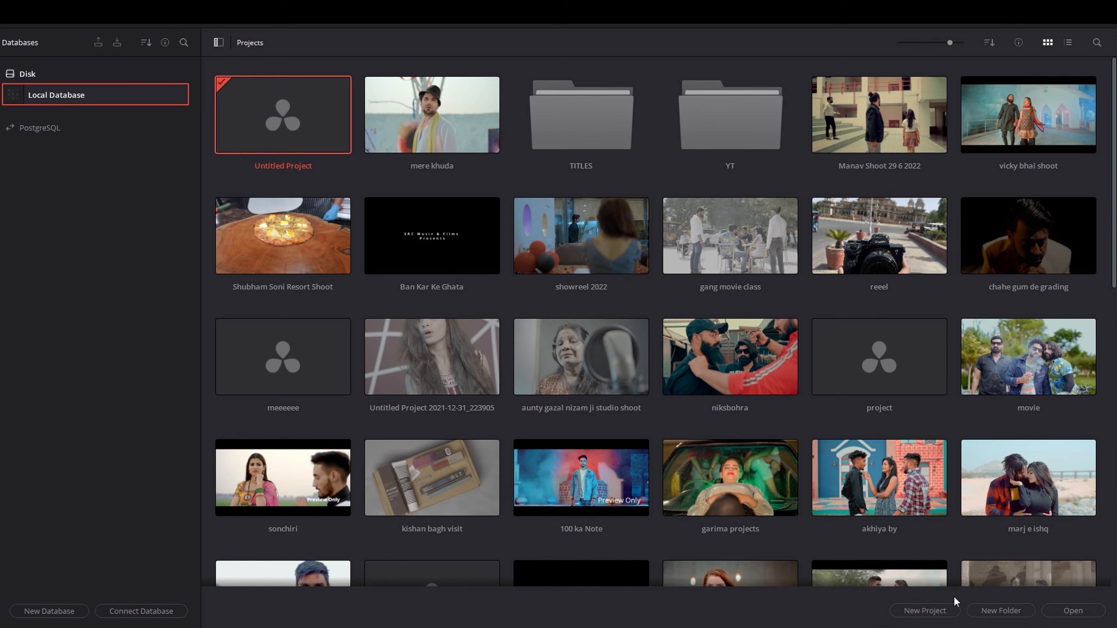
pyautogui.click(979, 610)
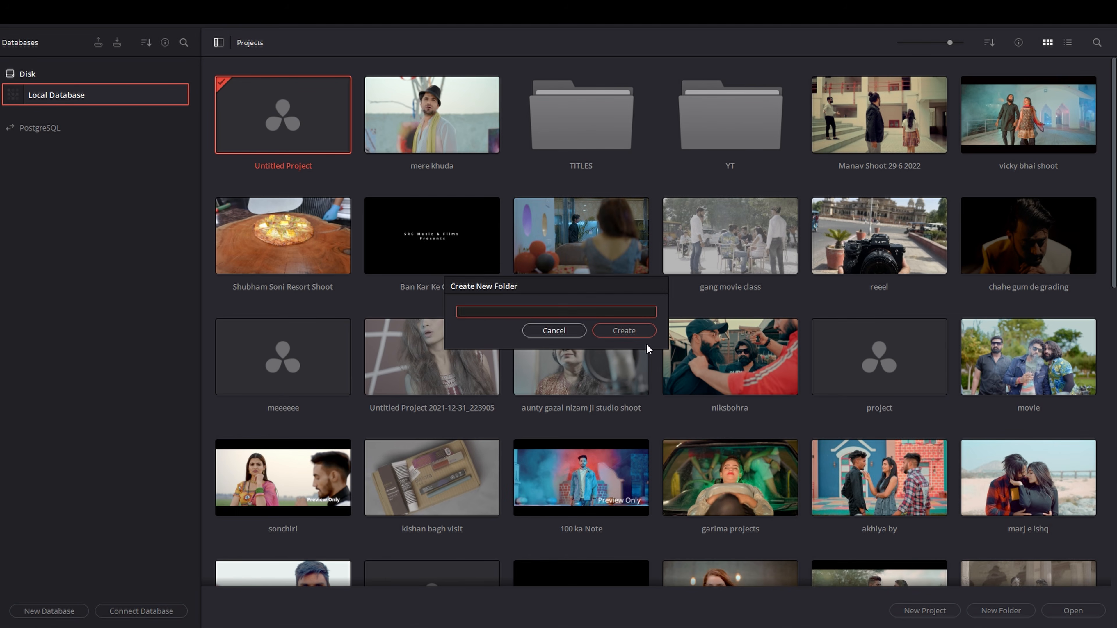
pyautogui.click(566, 329)
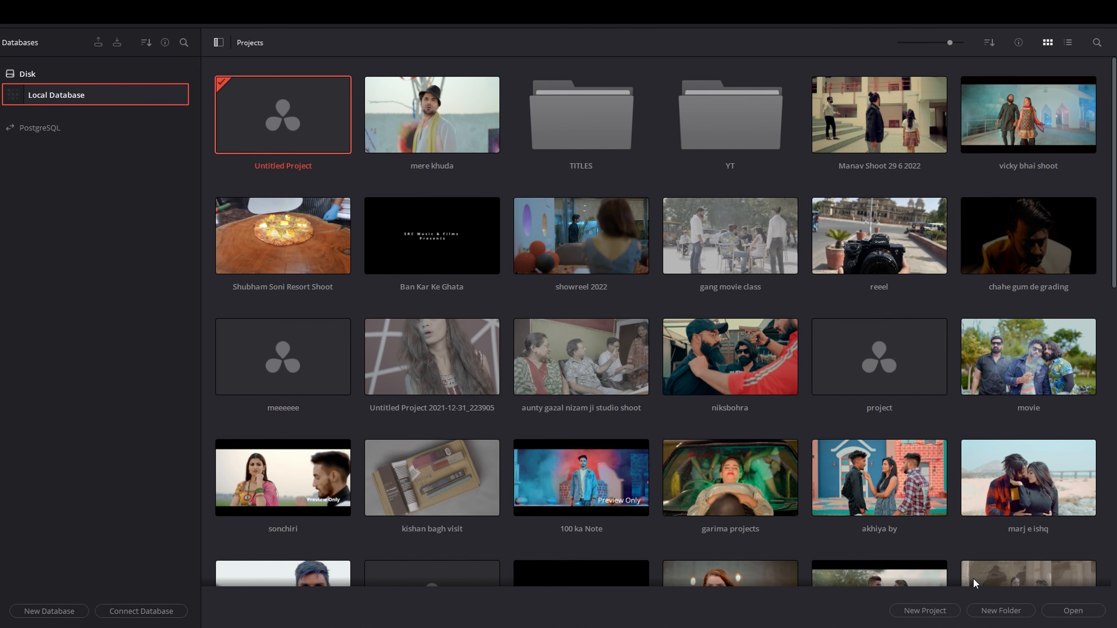
# Step: Create a new project named "davinci resolve class 1"
pyautogui.click(926, 611)
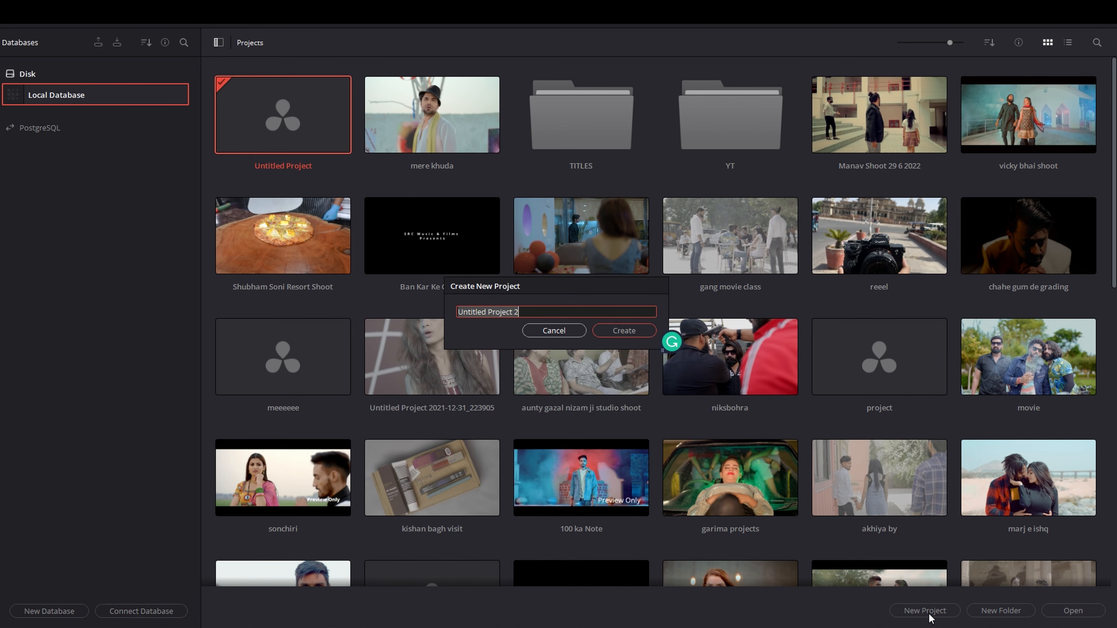
pyautogui.write('davinci reso')
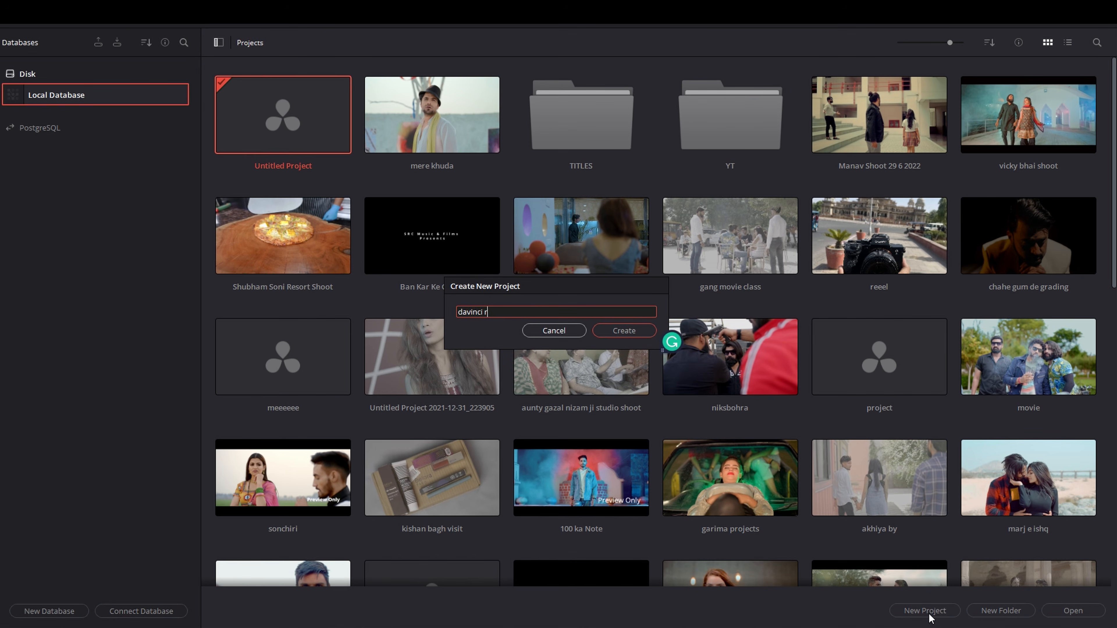
pyautogui.write('lve class 1')
pyautogui.click(624, 331)
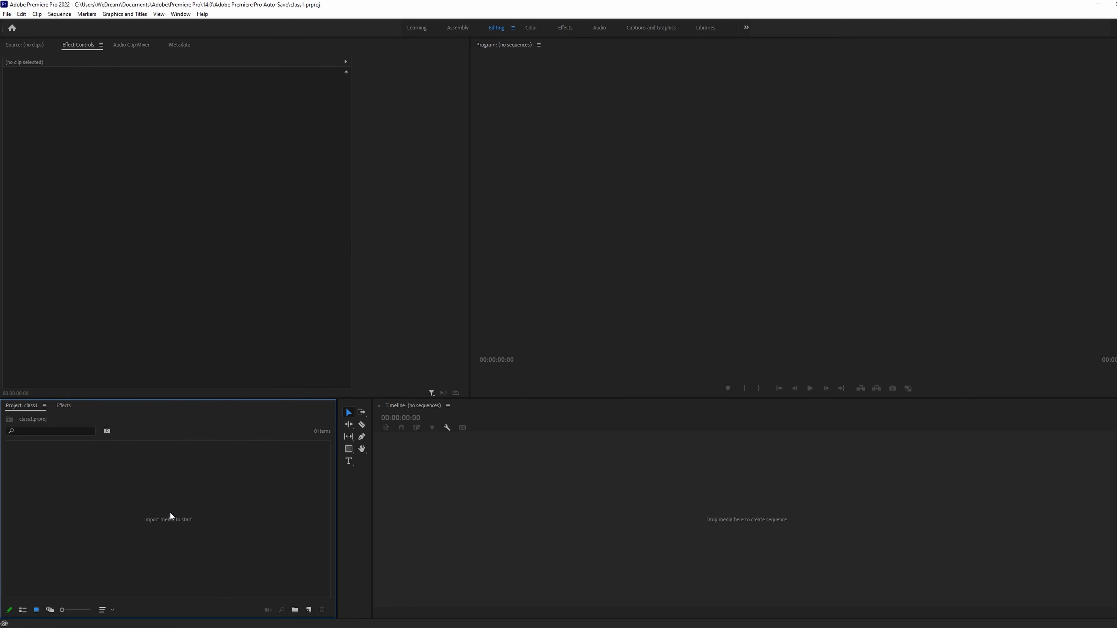
# Step: Compare Premiere Pro's editing workspace, in a floating window, with Resolve's Cut page and minimize Premiere Pro
pyautogui.click(1113, 4)
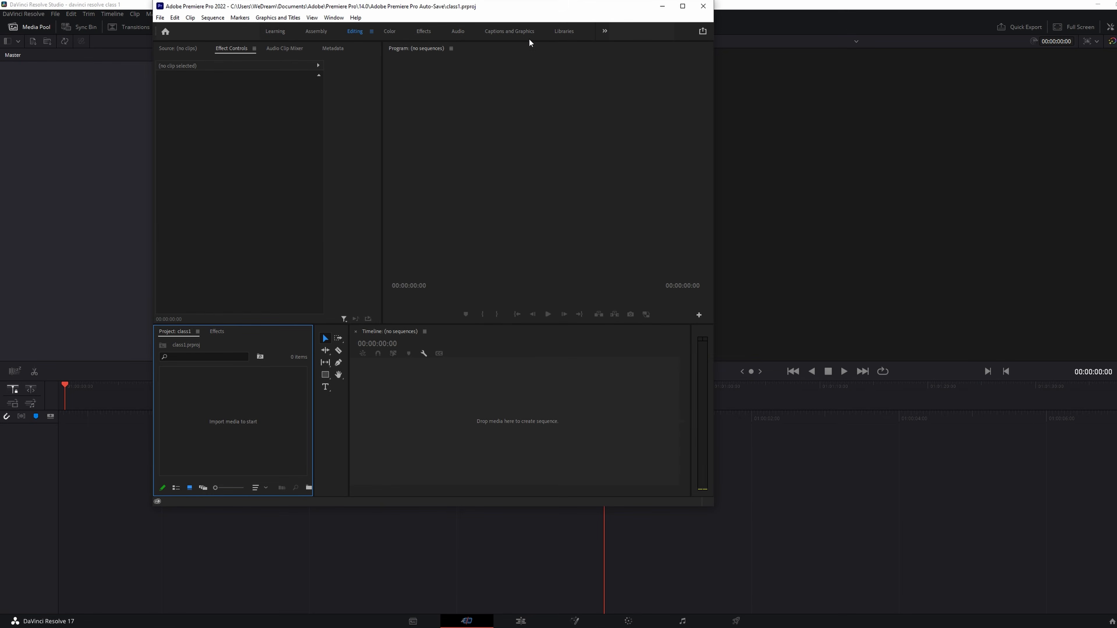
pyautogui.moveTo(515, 12); pyautogui.dragTo(813, 79)
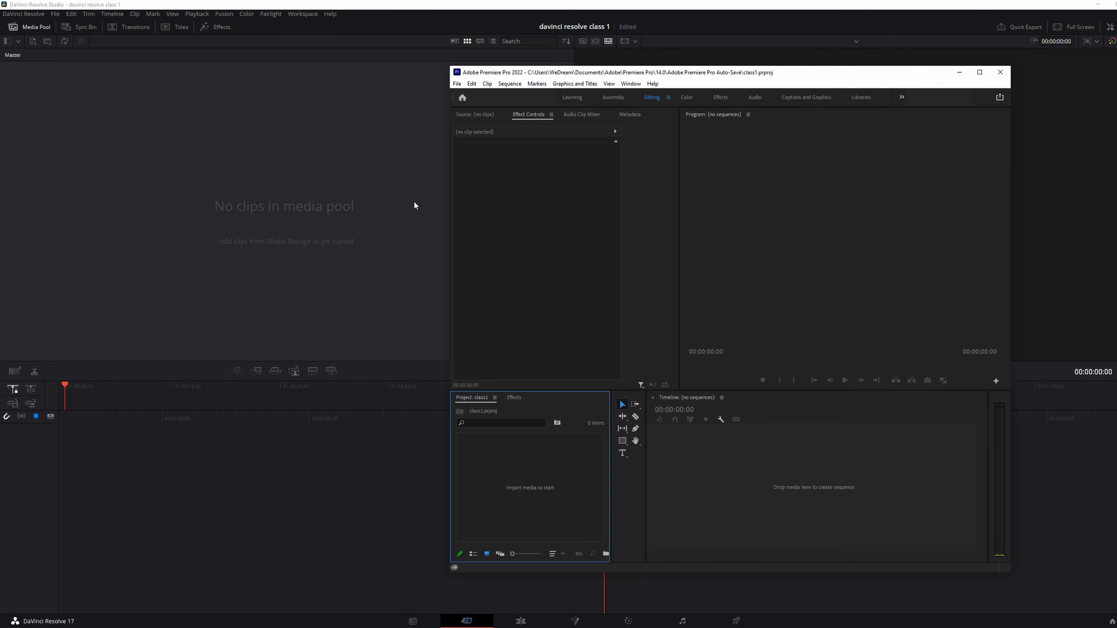
pyautogui.moveTo(736, 70); pyautogui.dragTo(445, 186)
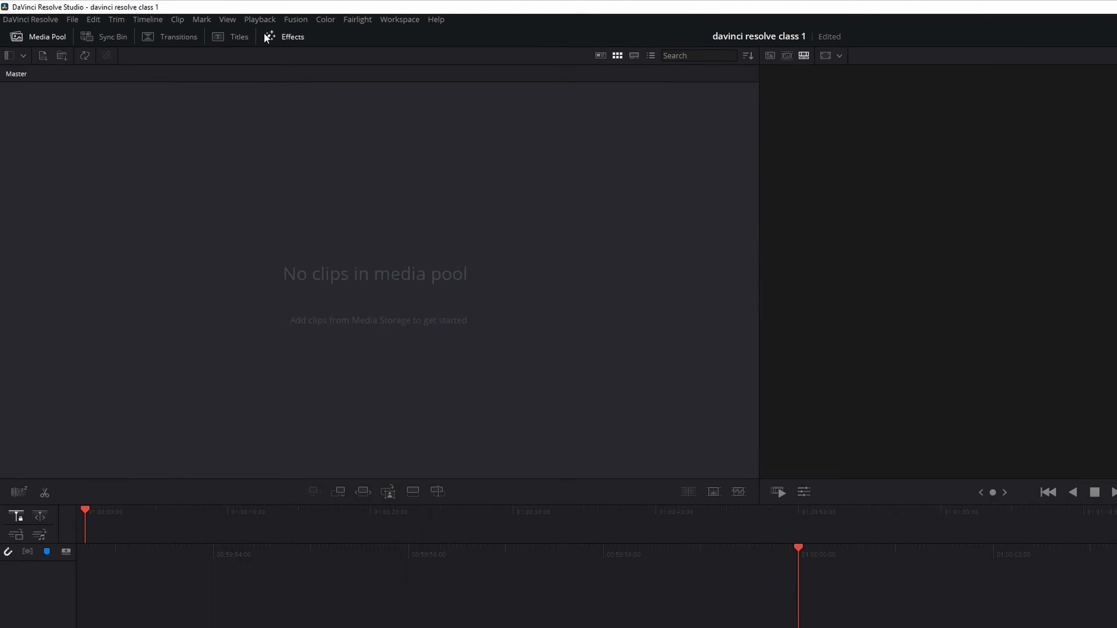
pyautogui.click(216, 26)
pyautogui.click(38, 33)
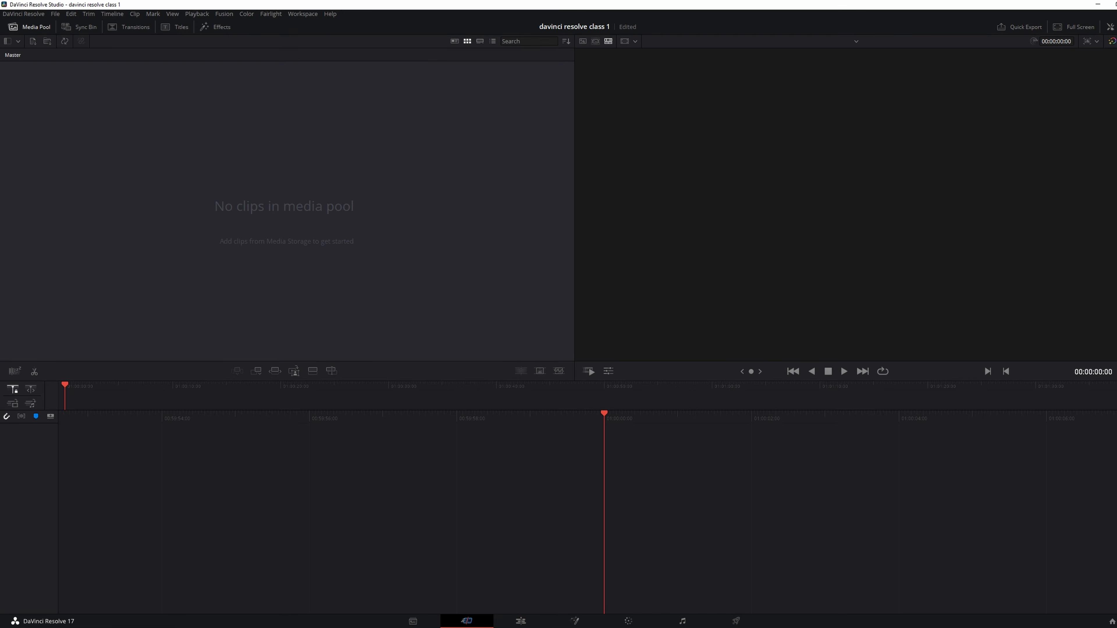
pyautogui.hotkey('alt', 'Tab')
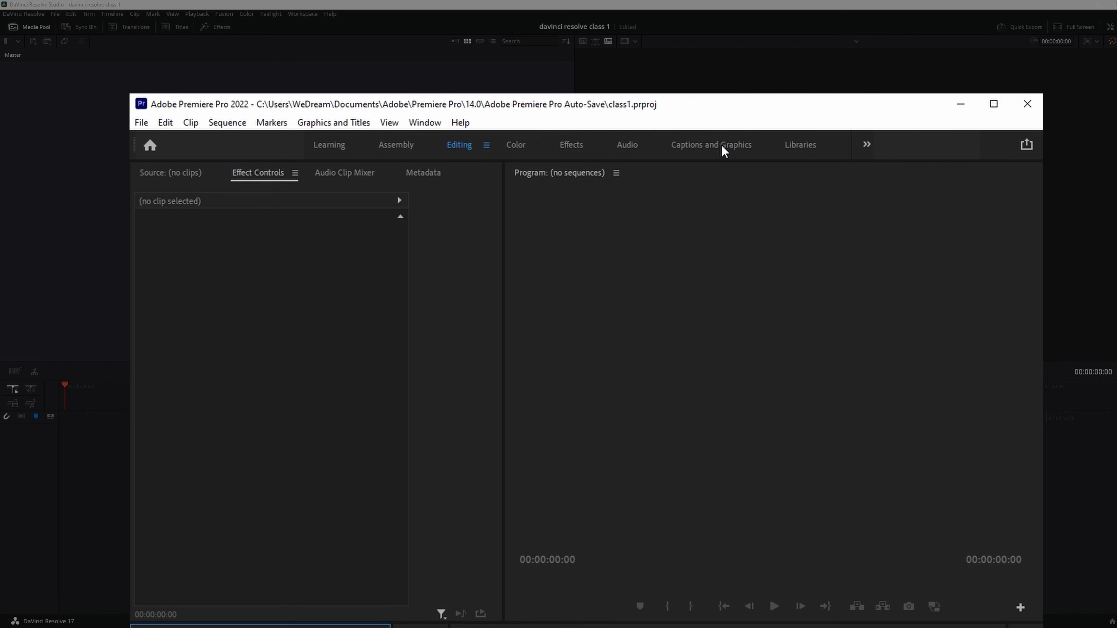
pyautogui.click(961, 110)
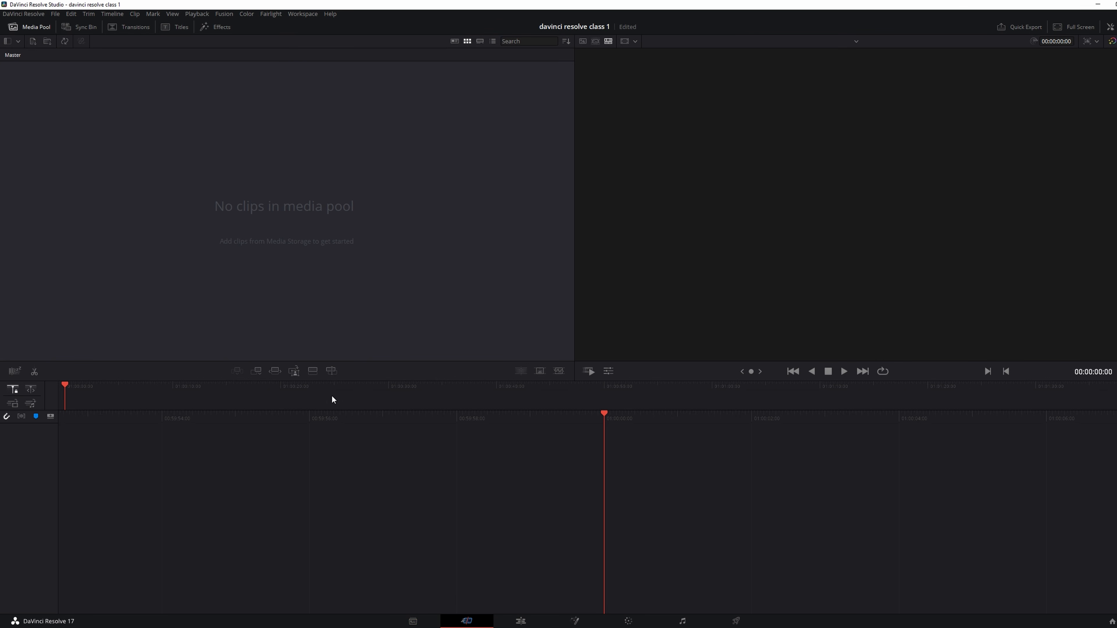
# Step: On the Media page, import the media files from the class 1 folder into the Master bin of the media pool
pyautogui.click(416, 619)
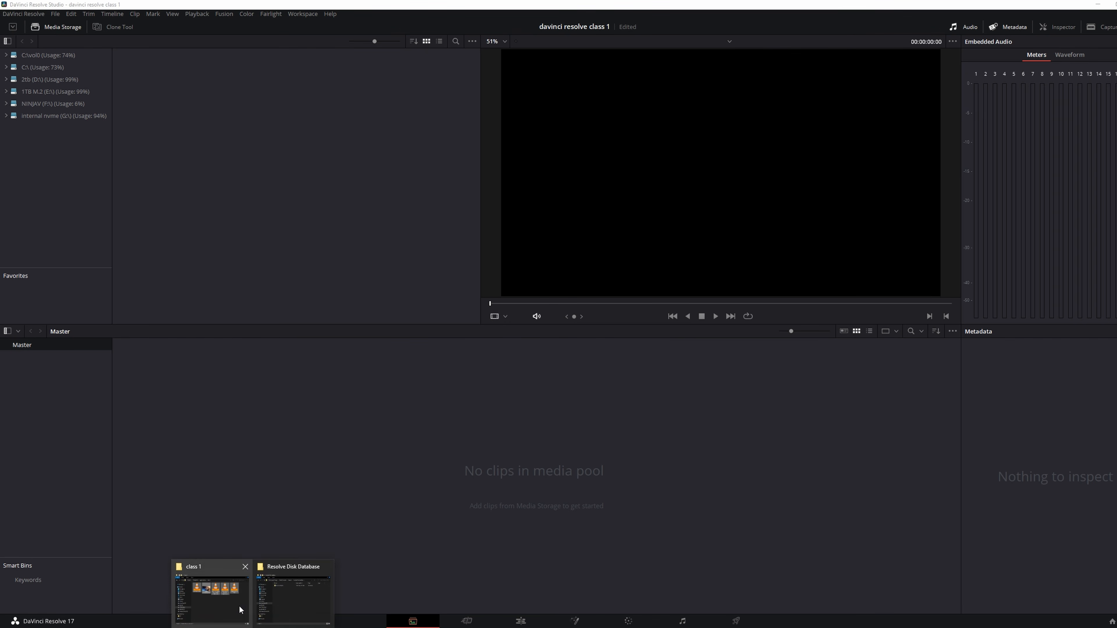
pyautogui.click(239, 607)
pyautogui.moveTo(389, 337); pyautogui.dragTo(534, 431)
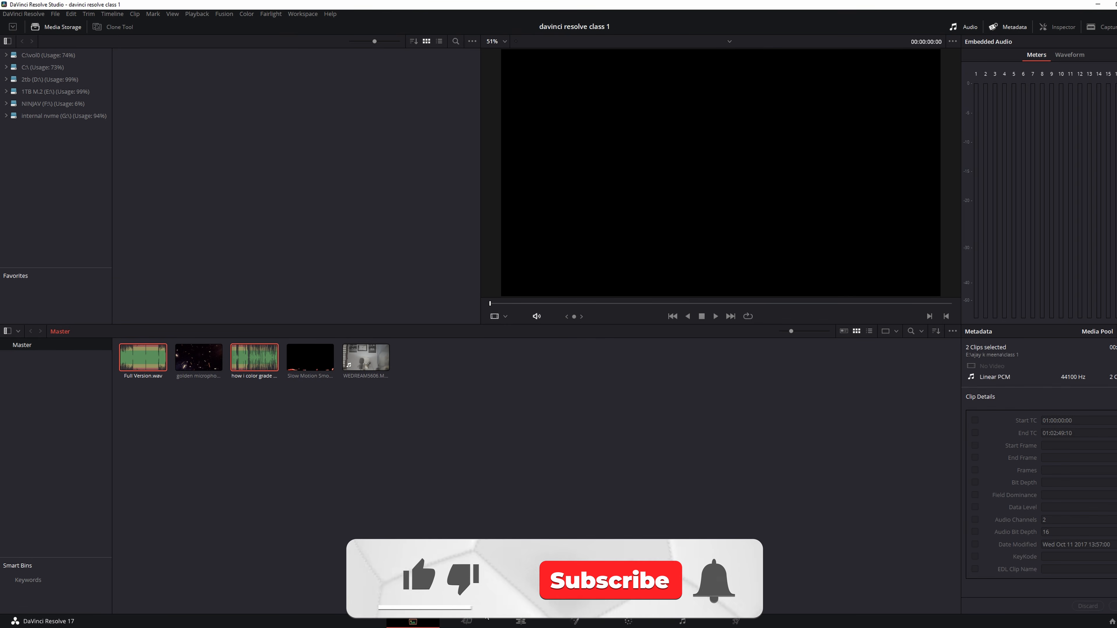
# Step: Check the imported clips on the Edit and Cut pages, and select all of them back on the Media page
pyautogui.click(521, 621)
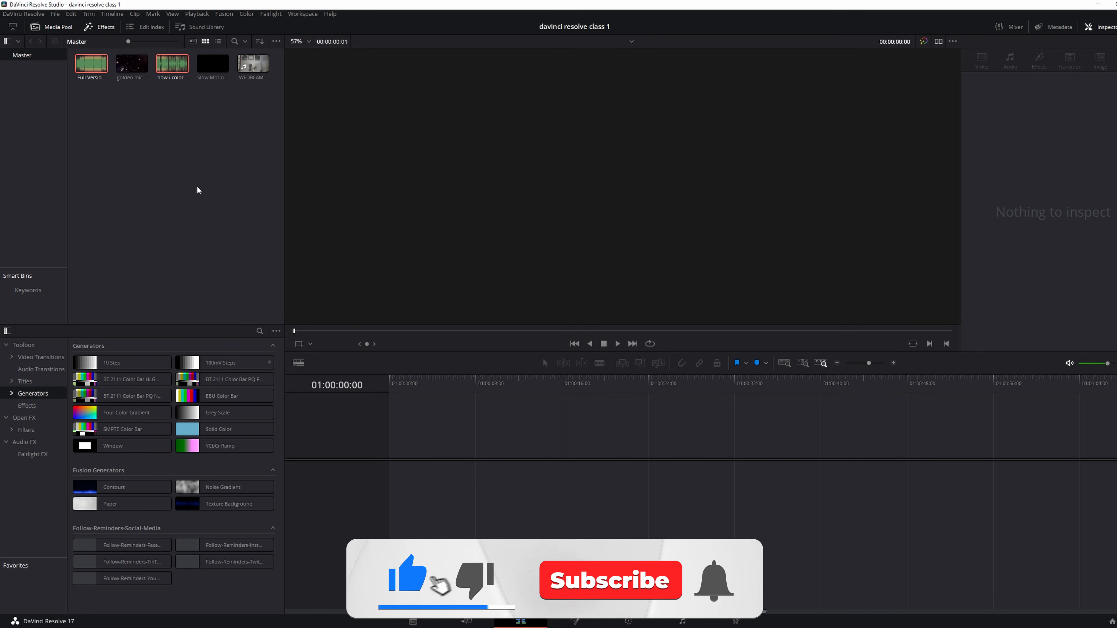
pyautogui.click(467, 621)
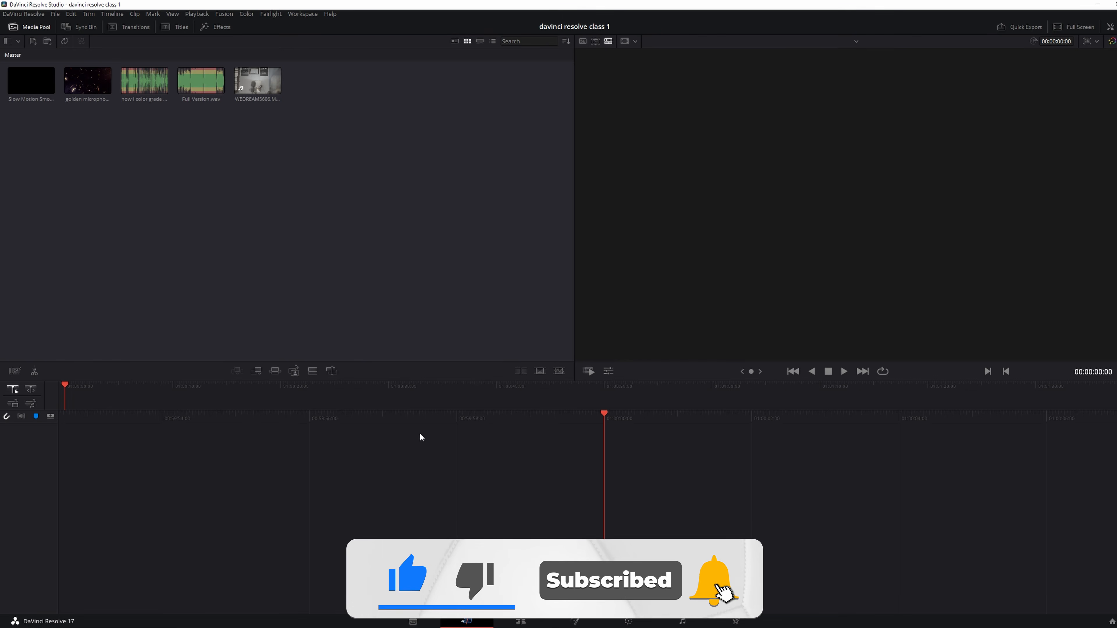
pyautogui.click(413, 621)
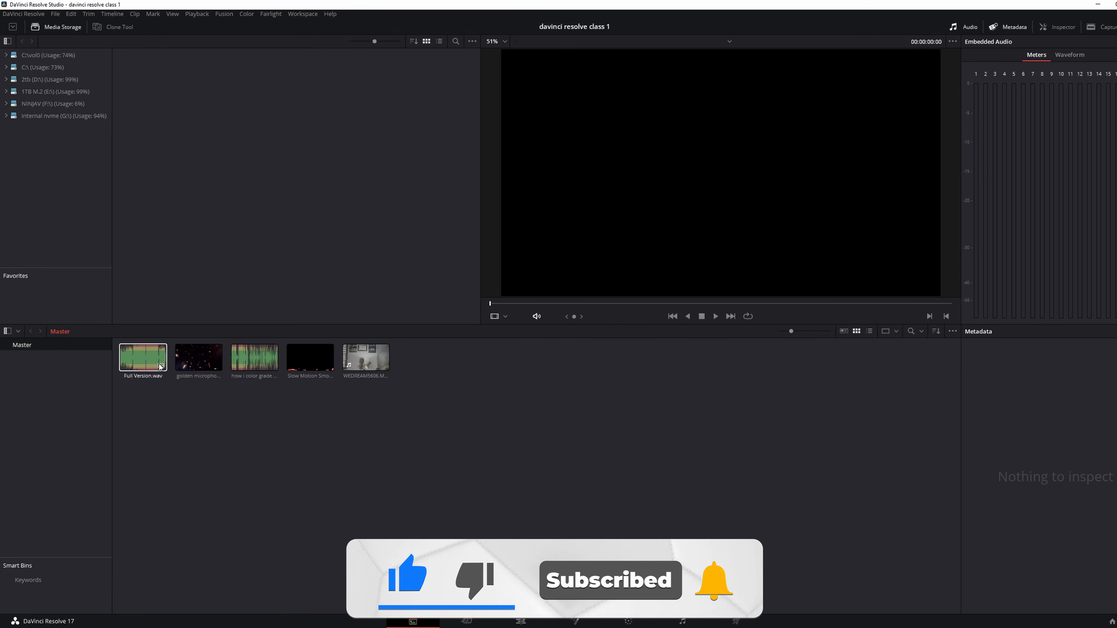
pyautogui.moveTo(444, 413); pyautogui.dragTo(8, 343)
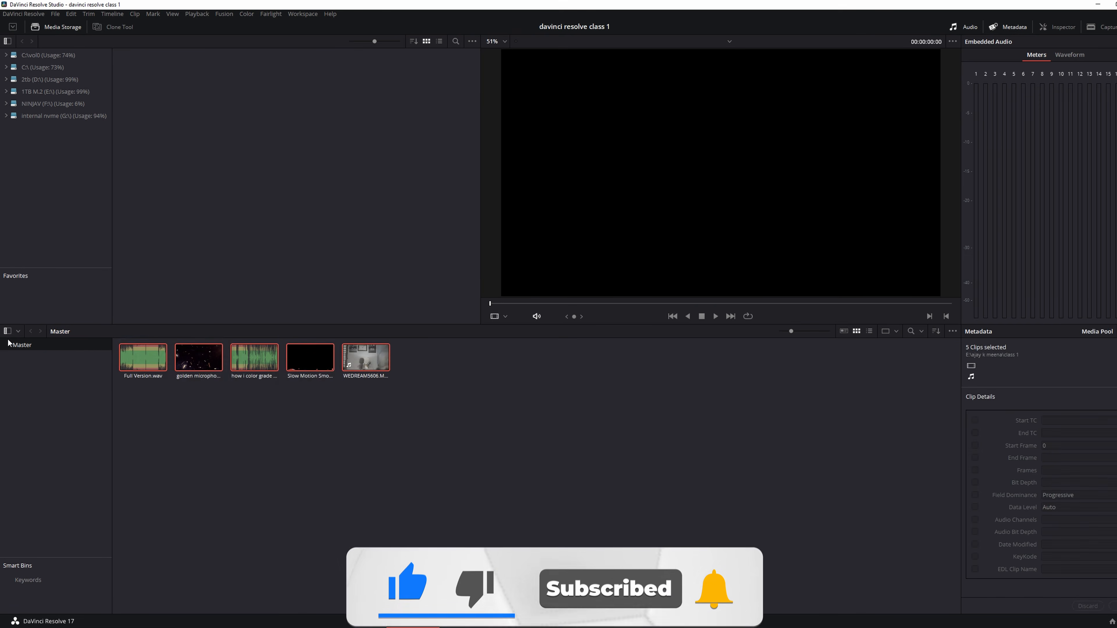
# Step: Remove all clips from the Master bin, then open the Import Media dialog and cancel it
pyautogui.press('Delete')
pyautogui.hotkey('ctrl', 'i')
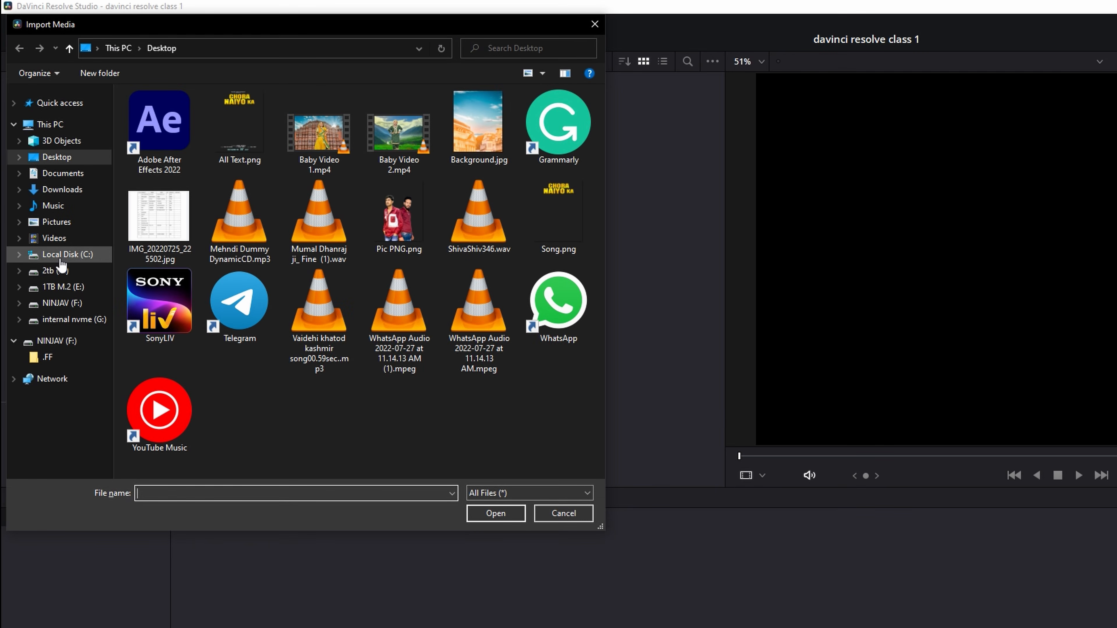
pyautogui.click(579, 513)
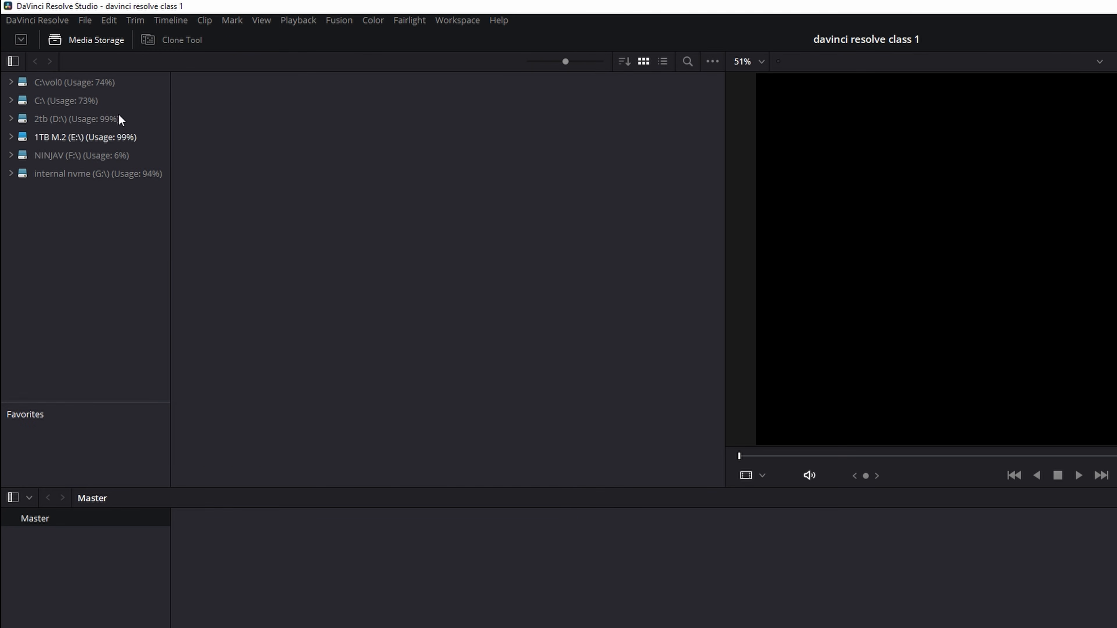
# Step: Import all files of the class 1 folder from the 1TB M.2 (E:) drive into the Master bin and go to the Cut page
pyautogui.click(68, 137)
pyautogui.doubleClick(466, 174)
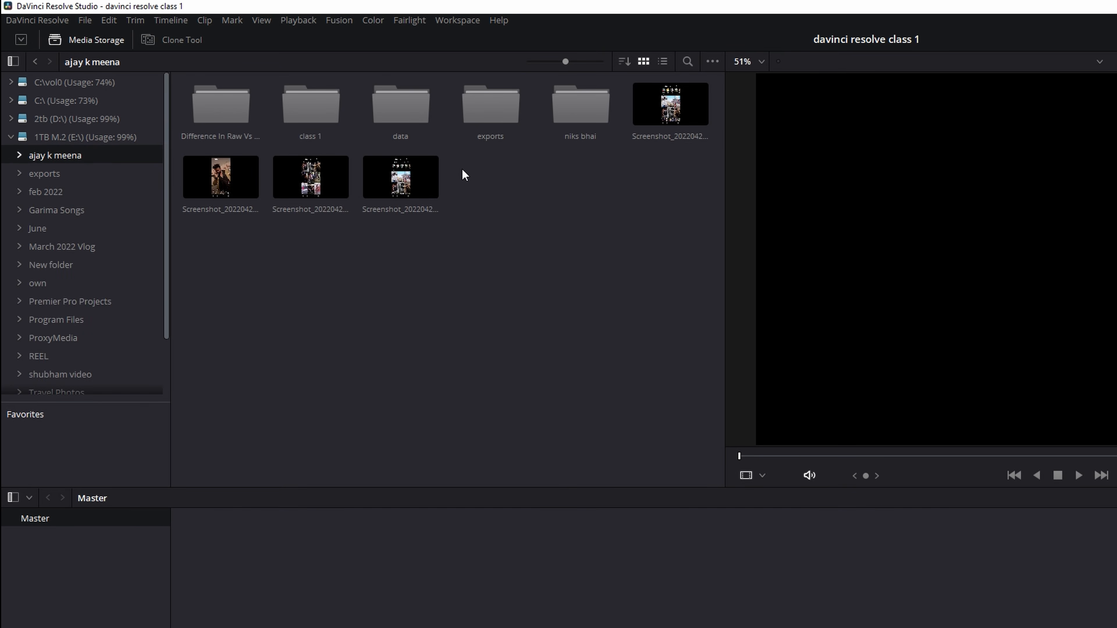
pyautogui.doubleClick(310, 106)
pyautogui.moveTo(638, 182); pyautogui.dragTo(395, 572)
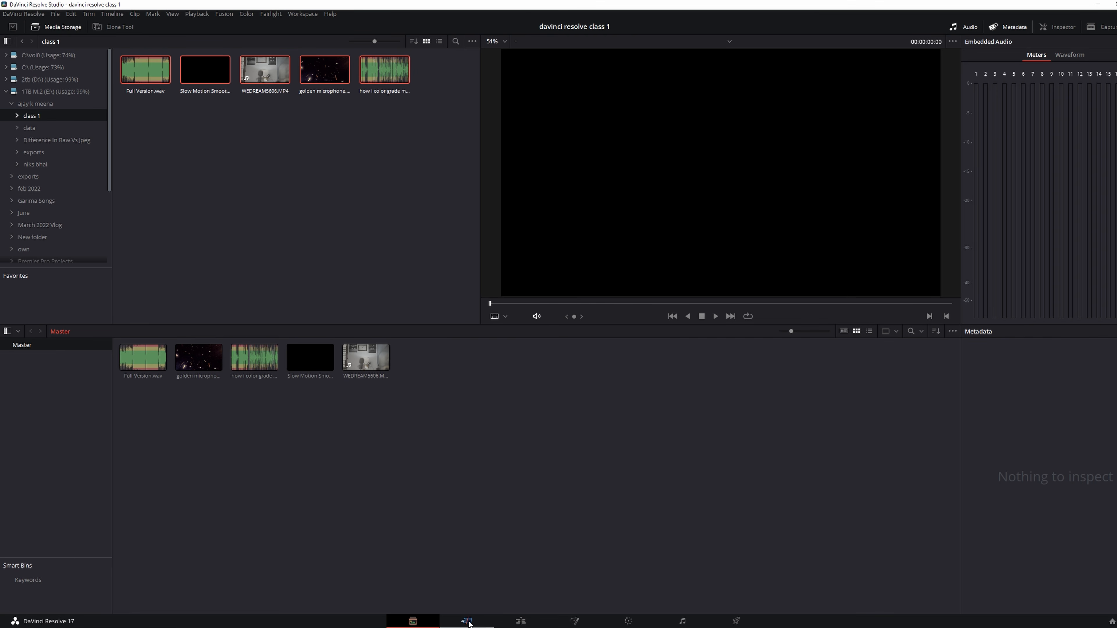
pyautogui.click(467, 621)
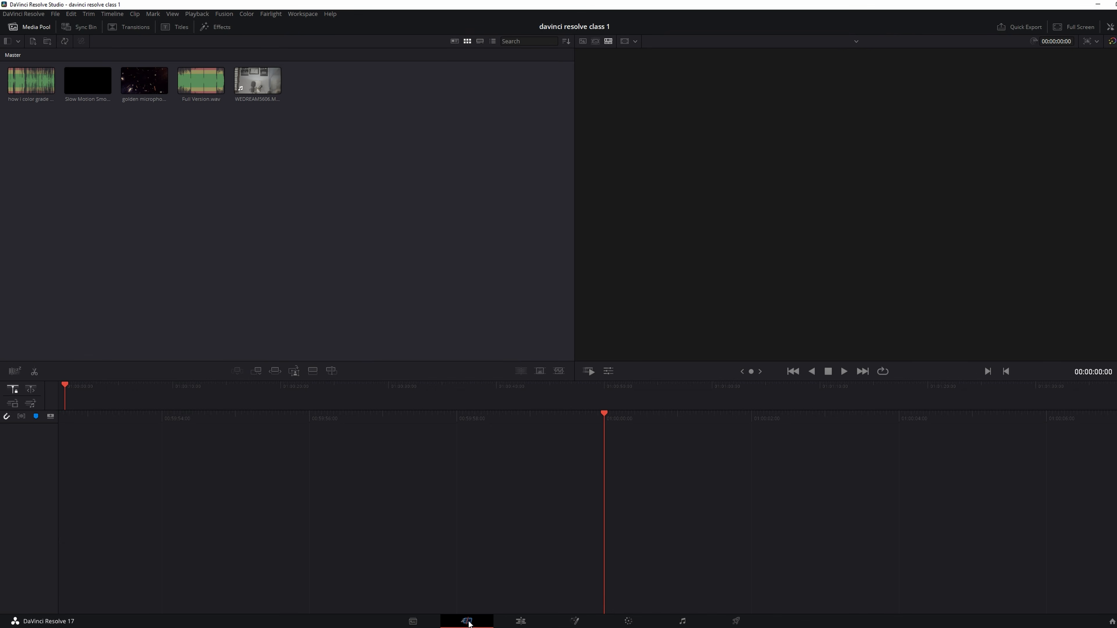
# Step: Delete all clips from the Cut page's media pool and undo the deletion
pyautogui.moveTo(395, 178); pyautogui.dragTo(9, 68)
pyautogui.press('Delete')
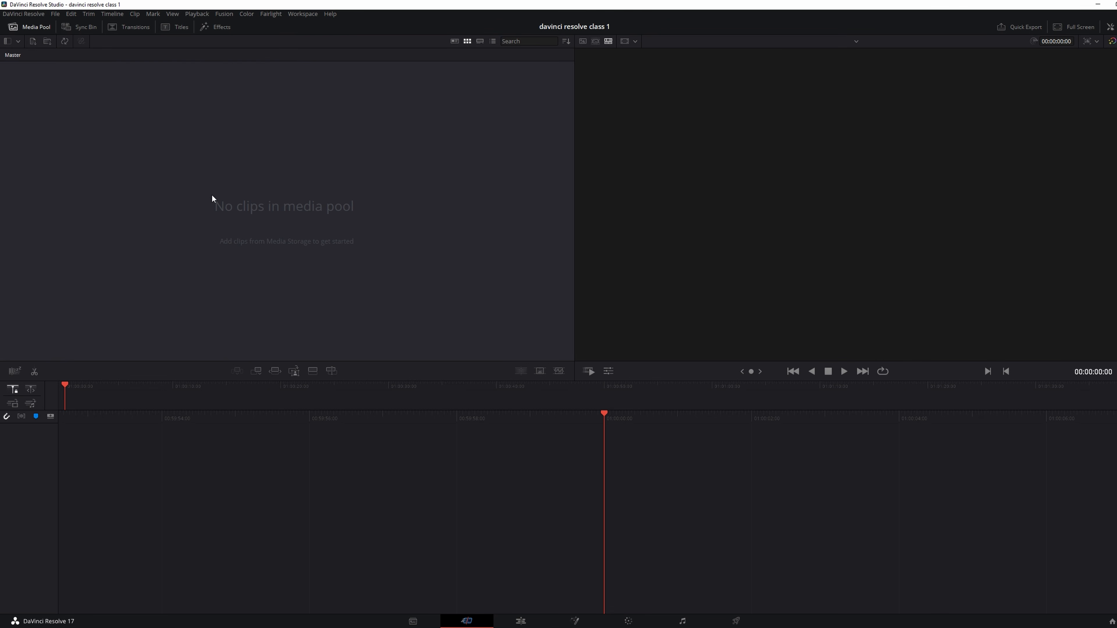
pyautogui.hotkey('ctrl', 'z')
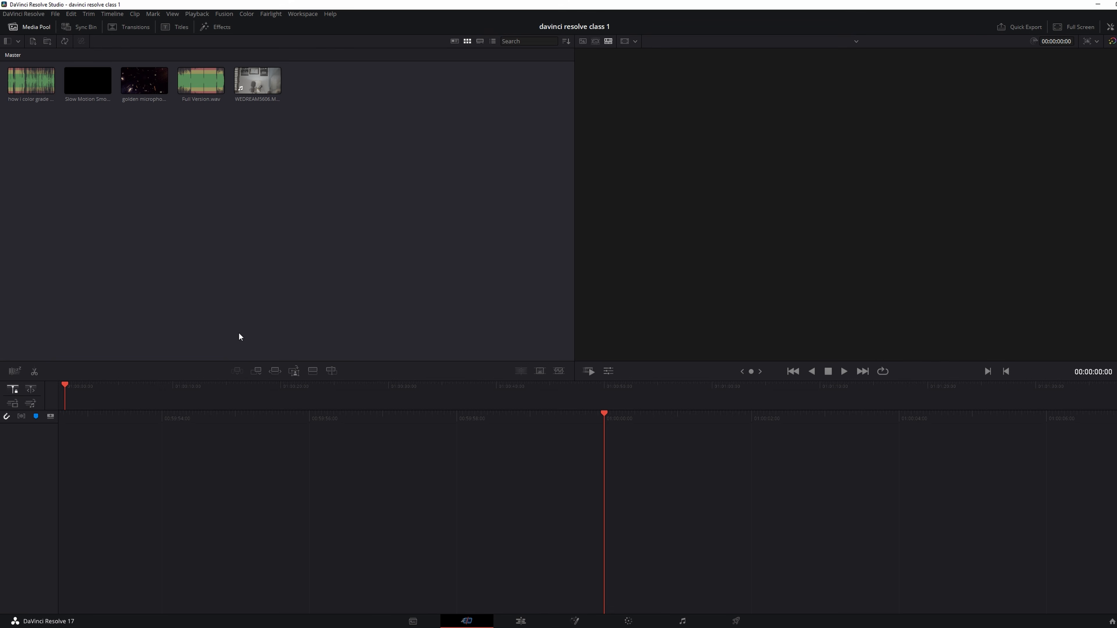
# Step: Open WEDREAM5606.MP4 in the source viewer and mark in and out points around a section of about 18 seconds
pyautogui.click(243, 87)
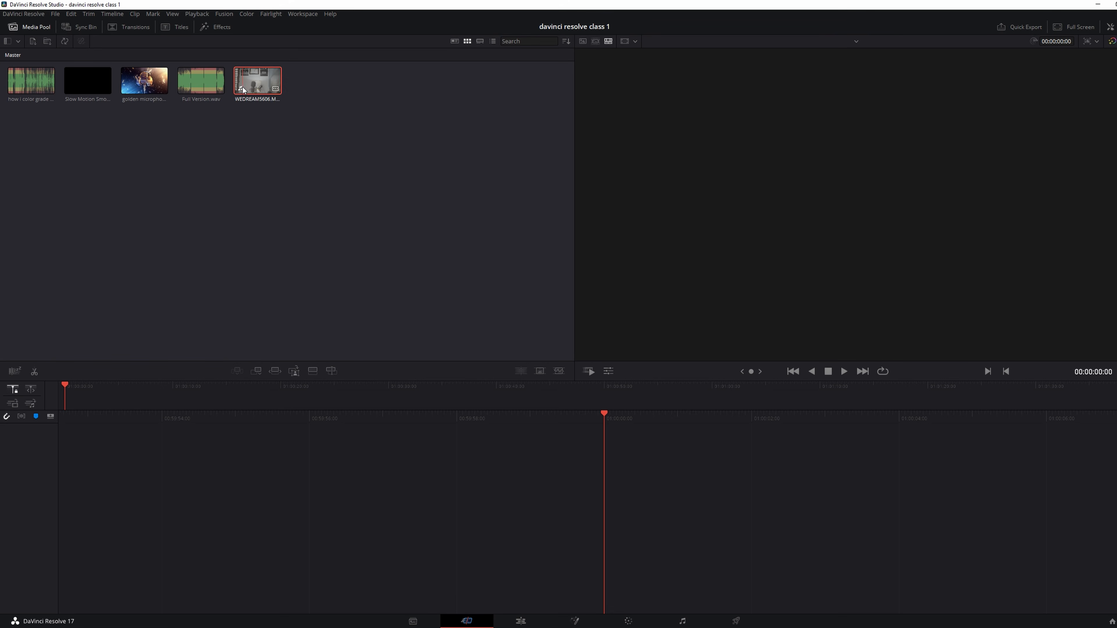
pyautogui.moveTo(562, 349); pyautogui.dragTo(640, 354)
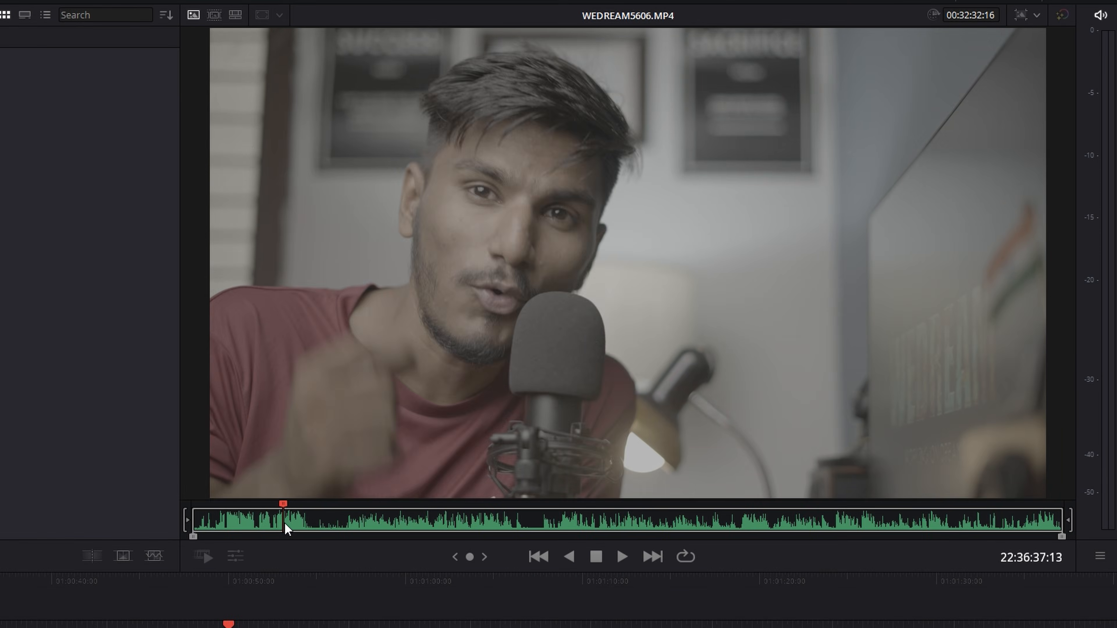
pyautogui.moveTo(286, 528); pyautogui.dragTo(296, 519)
pyautogui.press('i')
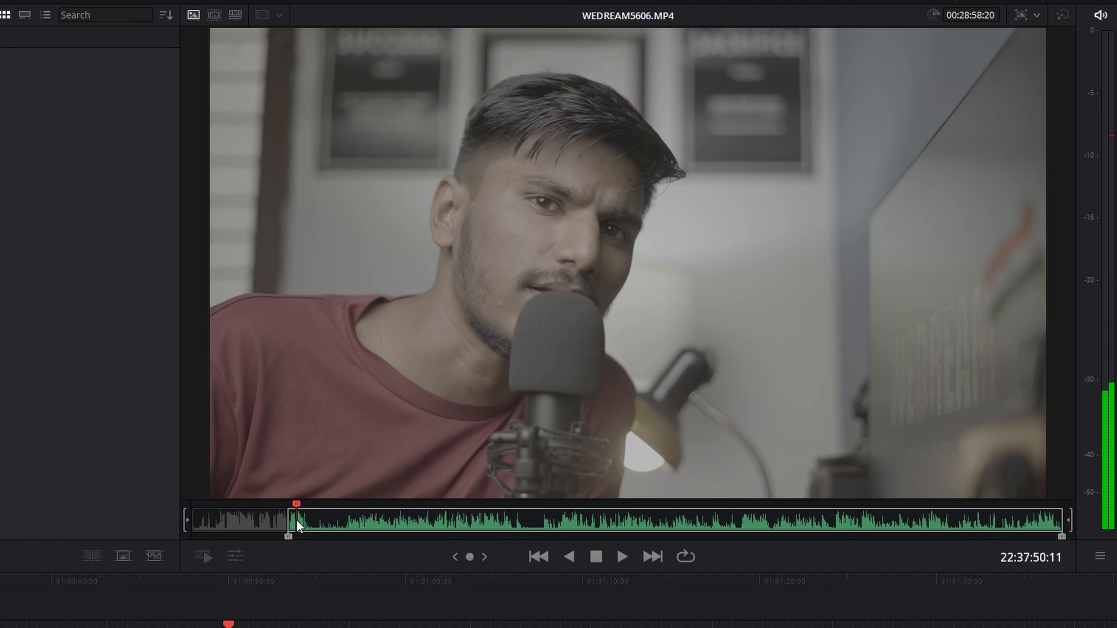
pyautogui.press('o')
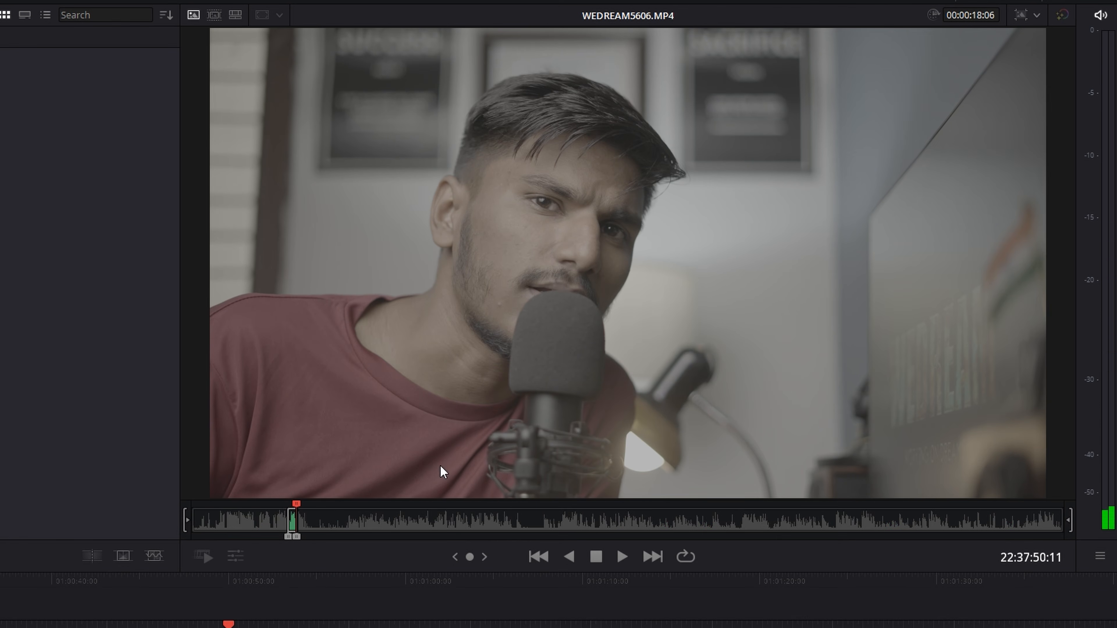
# Step: Try placing the marked section of WEDREAM5606.MP4 directly on the timeline and undo it
pyautogui.moveTo(518, 456); pyautogui.dragTo(311, 627)
pyautogui.moveTo(658, 510); pyautogui.dragTo(629, 589)
pyautogui.hotkey('ctrl', 'z')
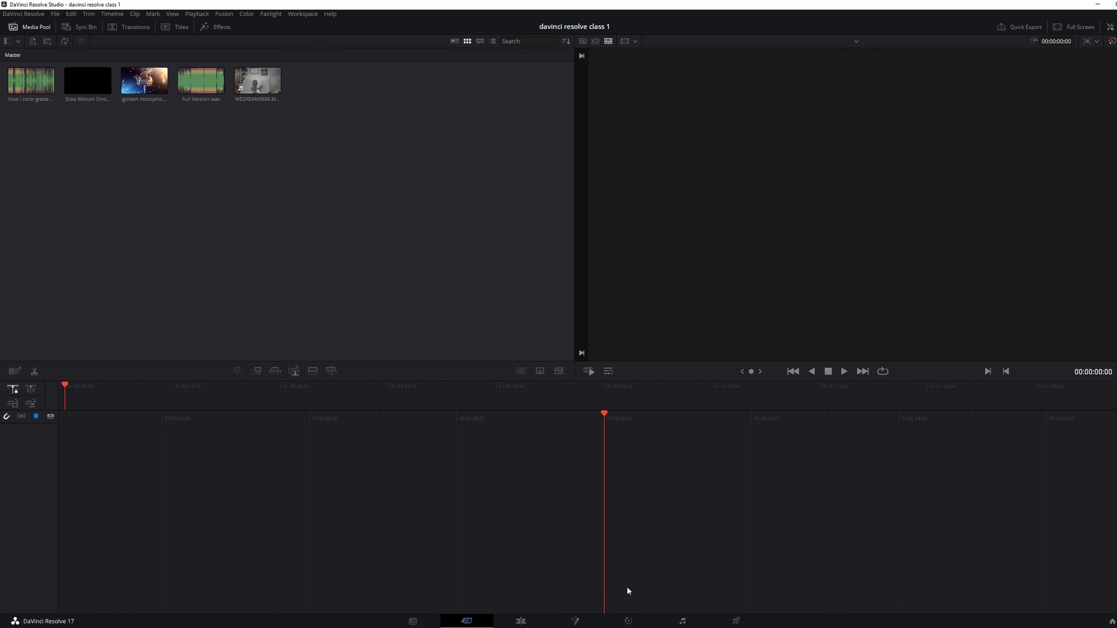
# Step: Append the marked section of WEDREAM5606.MP4 to the empty timeline and move the playhead back to about 01:00:09:05
pyautogui.click(259, 90)
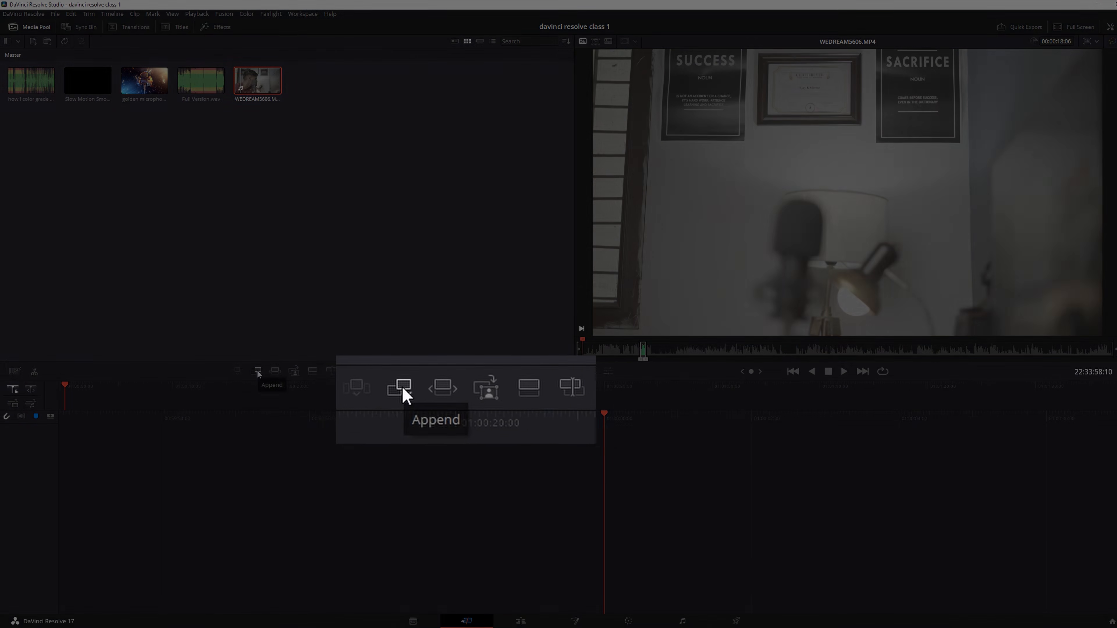
pyautogui.click(257, 371)
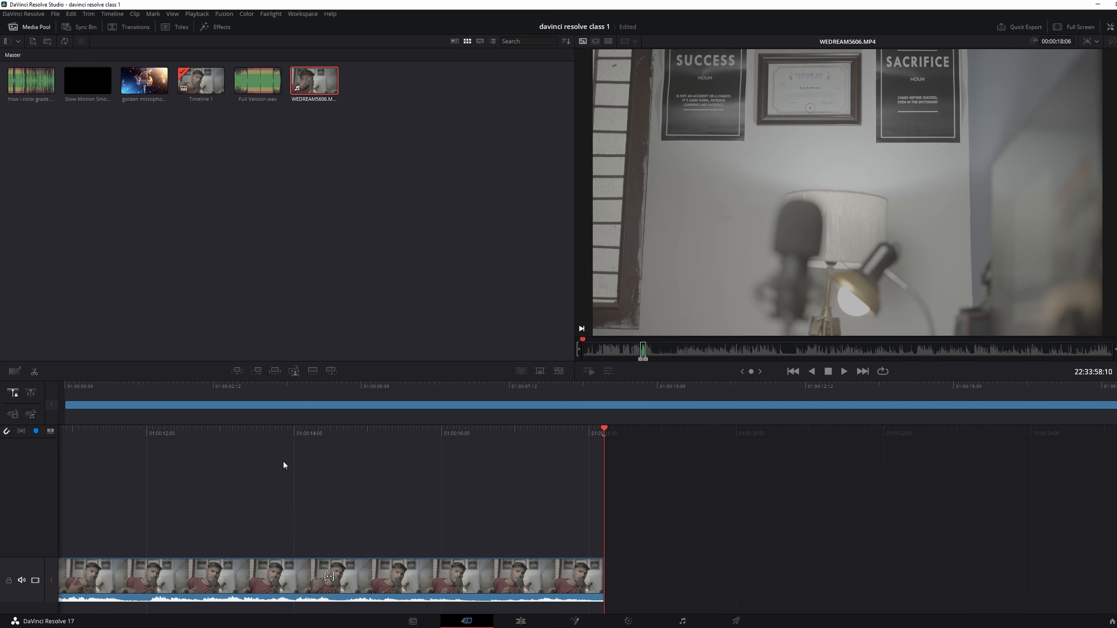
pyautogui.moveTo(283, 462); pyautogui.dragTo(940, 452)
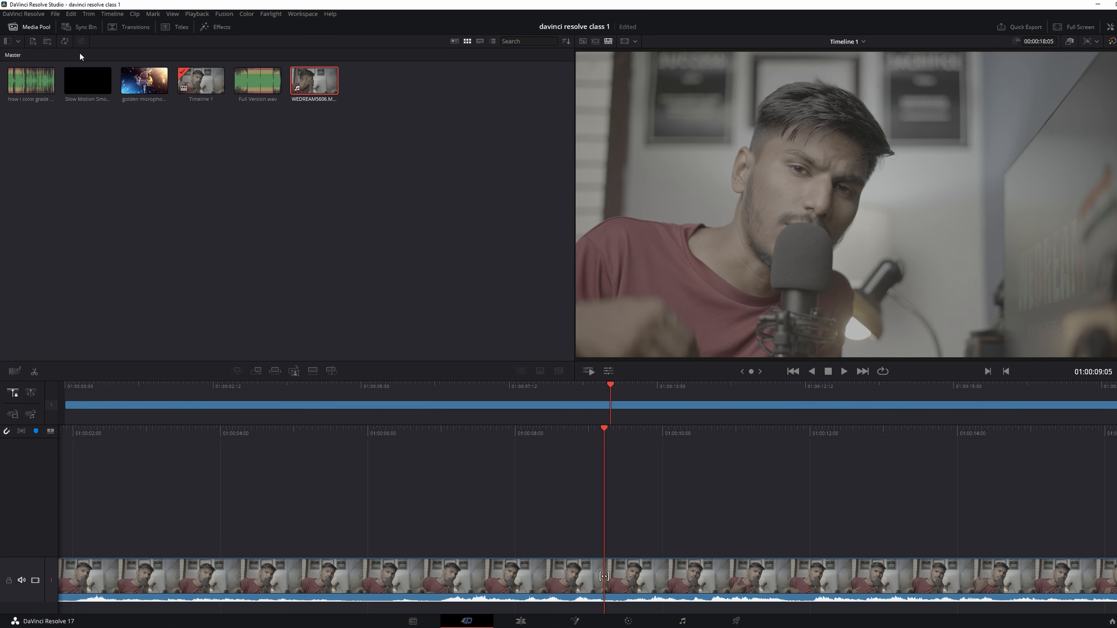
# Step: Place the golden microphone clip on track 2 from about 01:00:05:00 and select it in the overview timeline
pyautogui.click(132, 82)
pyautogui.moveTo(132, 82); pyautogui.dragTo(300, 522)
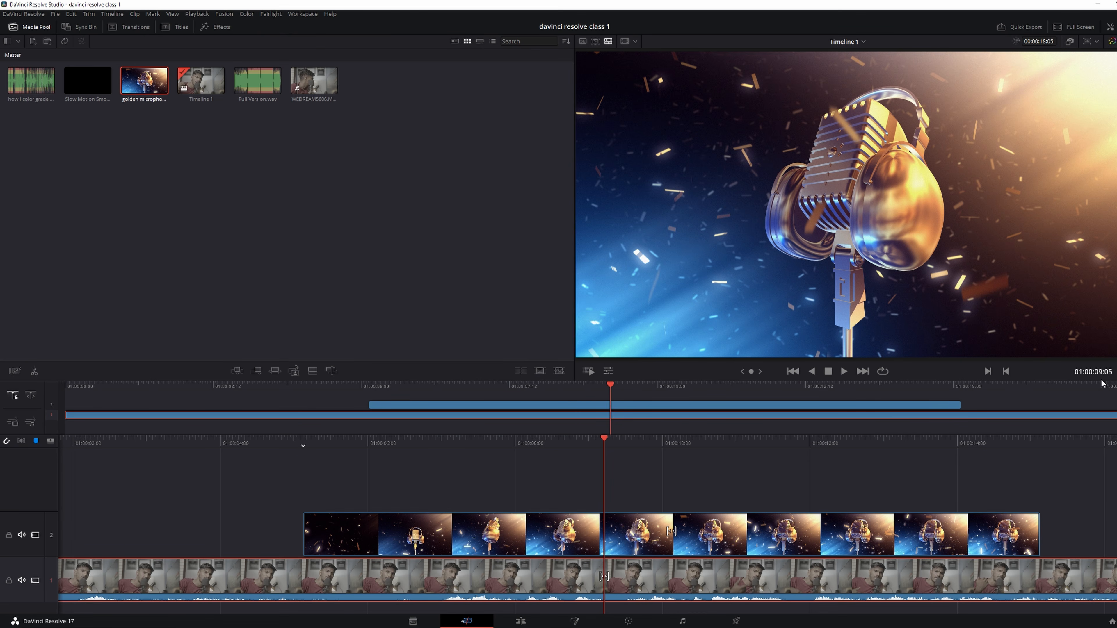
pyautogui.click(578, 408)
pyautogui.click(305, 415)
pyautogui.click(445, 403)
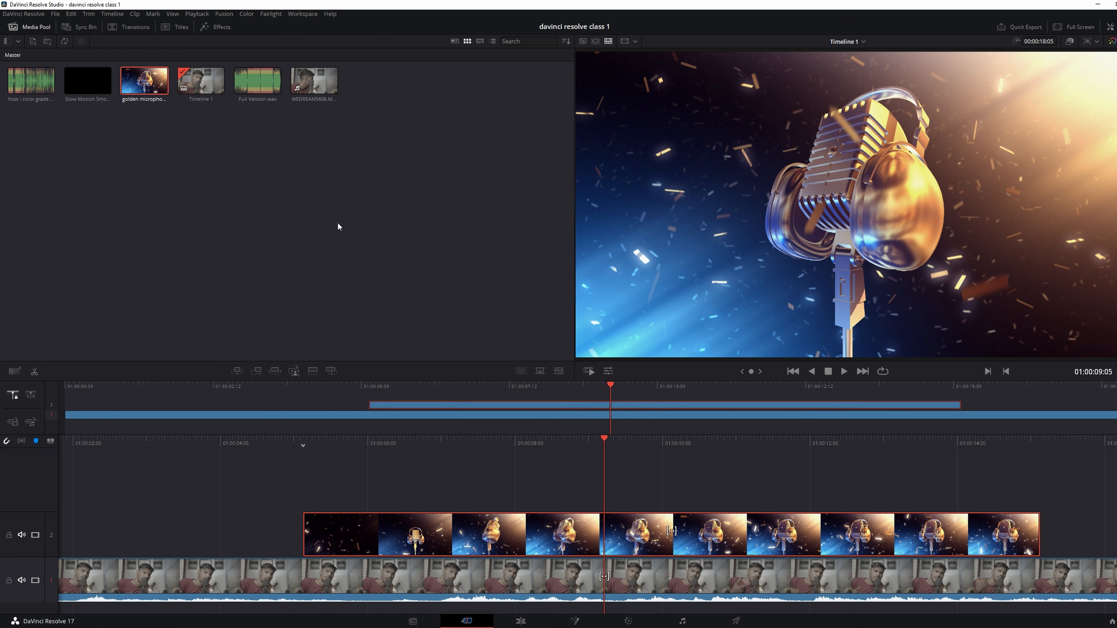
# Step: Append the Slow Motion Smooth Splash clip to the end of track 1 and select the first clip in the overview timeline
pyautogui.click(93, 84)
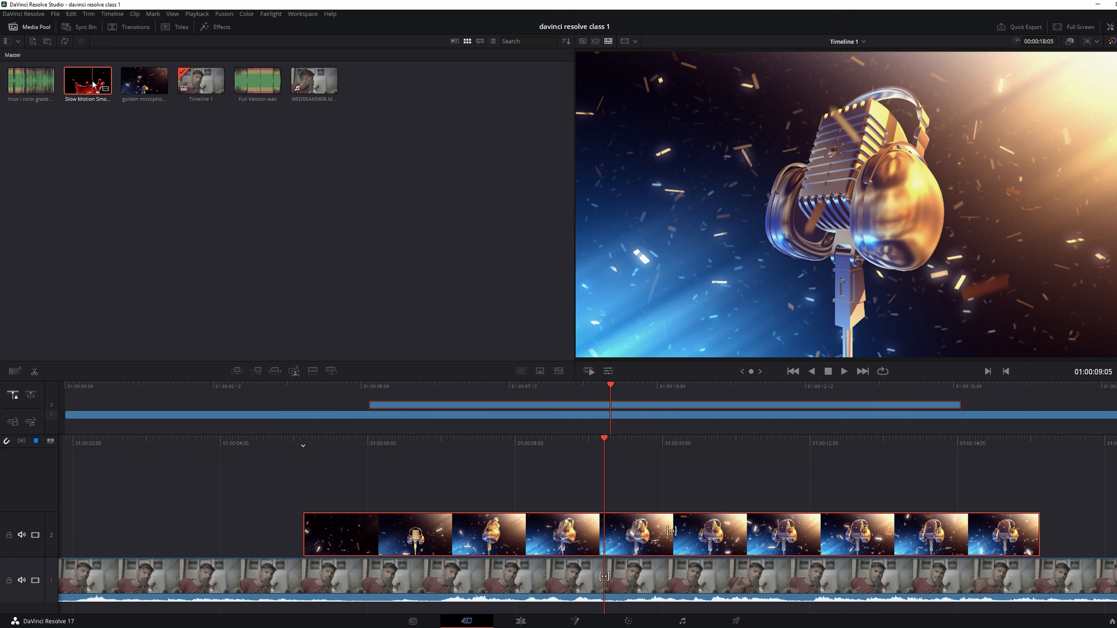
pyautogui.click(257, 371)
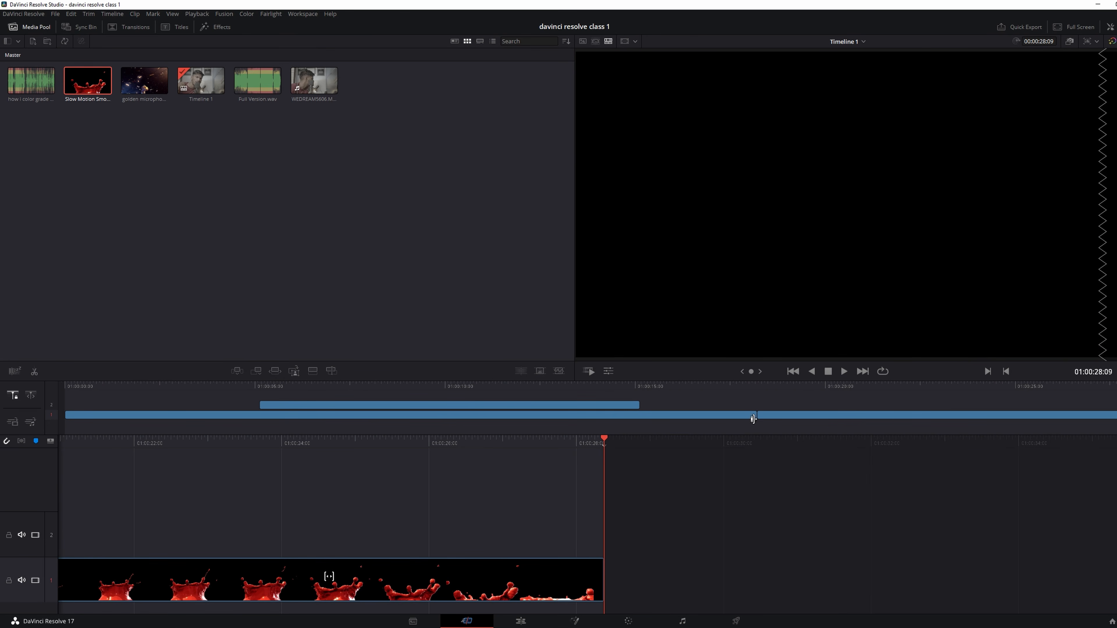
pyautogui.click(737, 416)
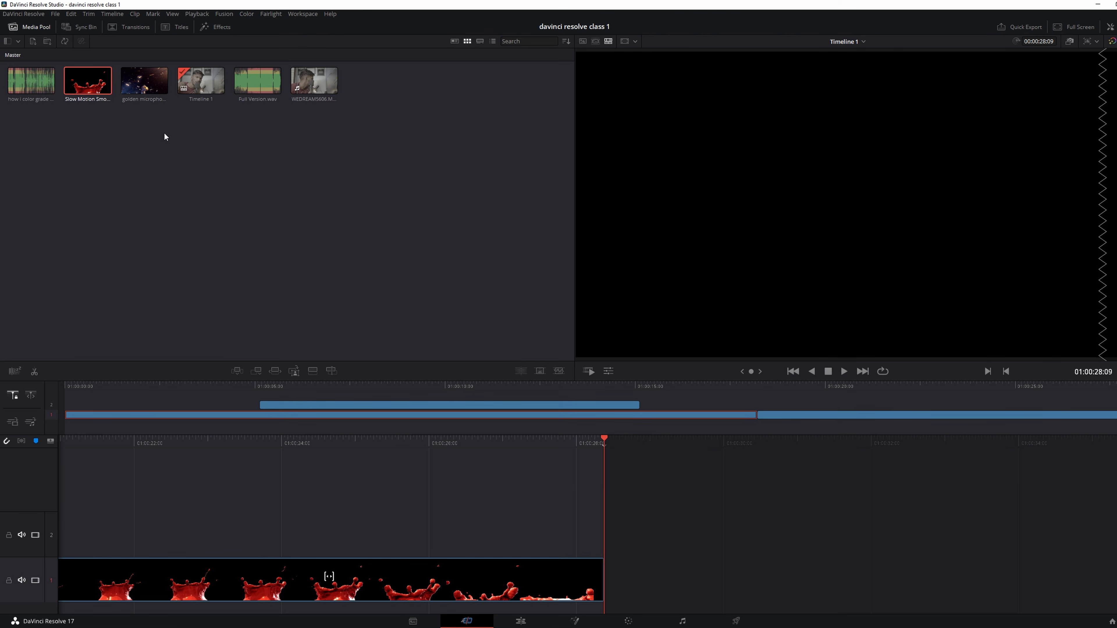
# Step: Stack more copies of the splash, golden microphone and WEDREAM5606.MP4 clips on tracks 3 to 6
pyautogui.moveTo(144, 81); pyautogui.dragTo(262, 453)
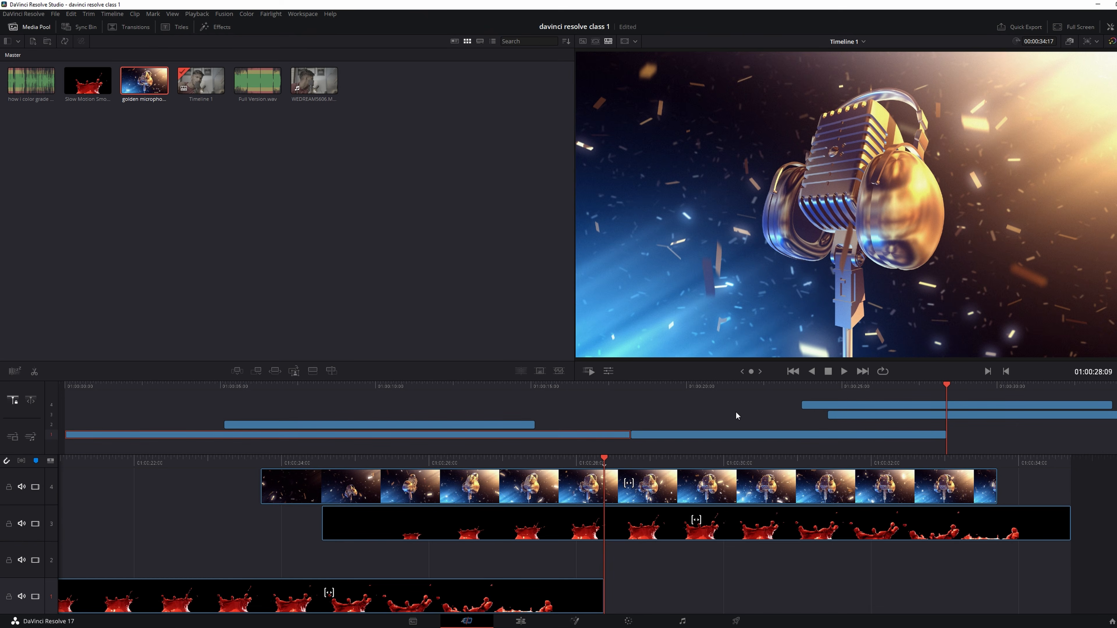
pyautogui.moveTo(87, 80); pyautogui.dragTo(144, 458)
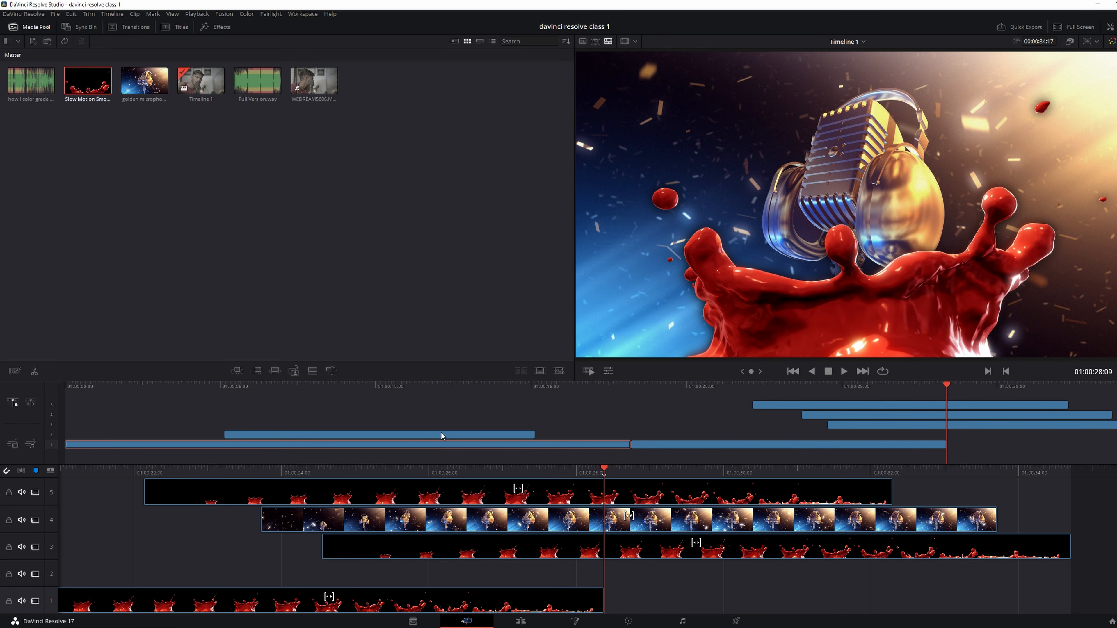
pyautogui.moveTo(90, 81); pyautogui.dragTo(419, 415)
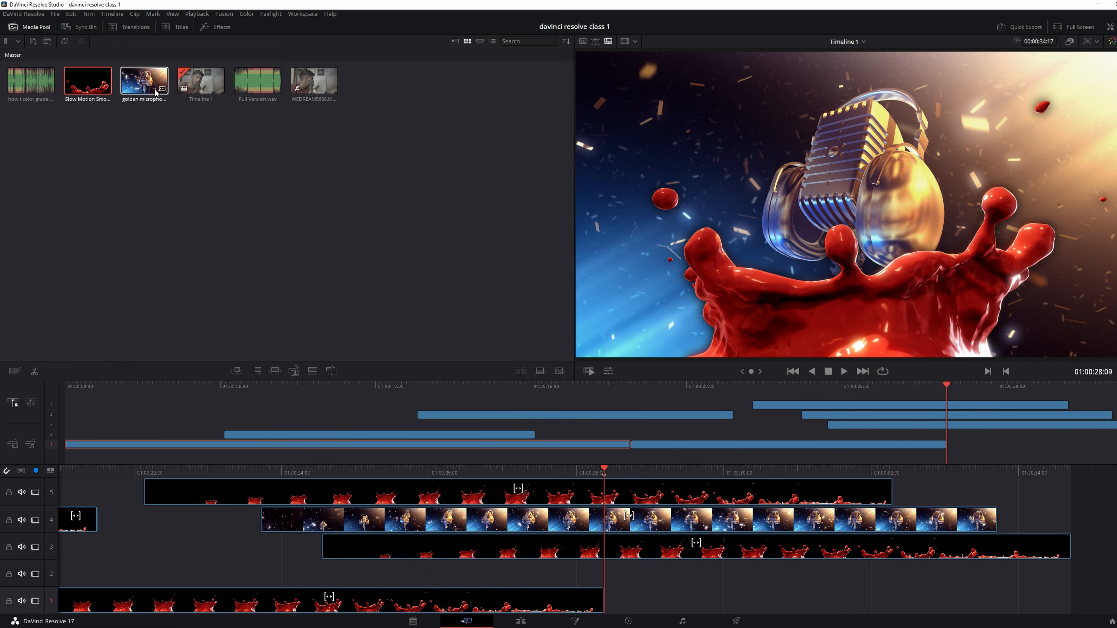
pyautogui.moveTo(148, 84); pyautogui.dragTo(165, 404)
pyautogui.moveTo(328, 86); pyautogui.dragTo(554, 397)
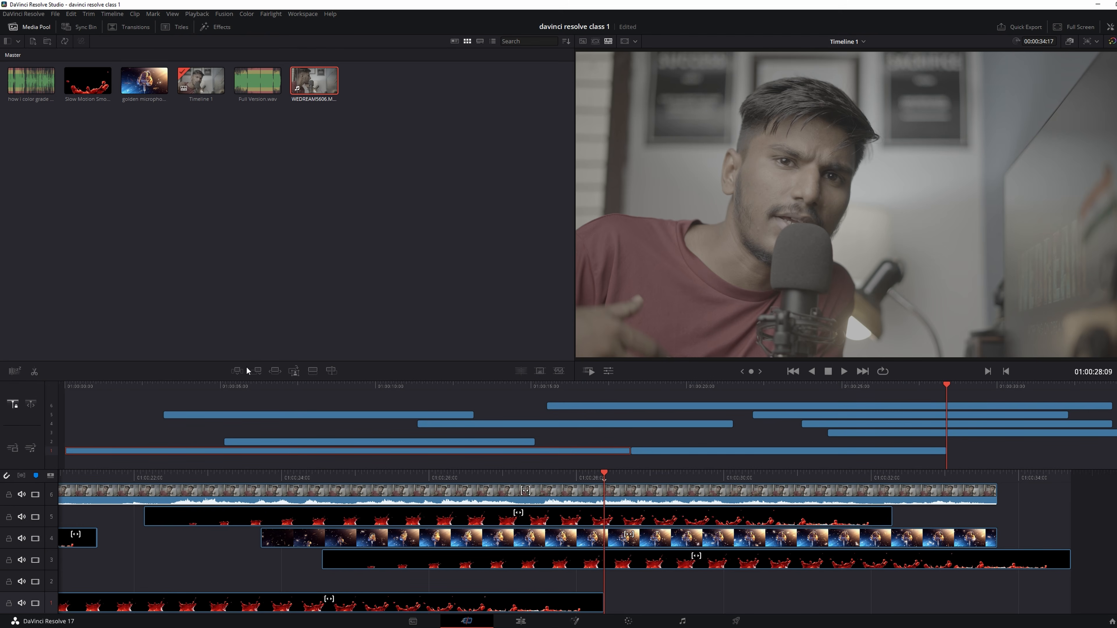
# Step: Scrub through the layered clips using the overview timeline and delete the later splash clip from track 5
pyautogui.click(87, 387)
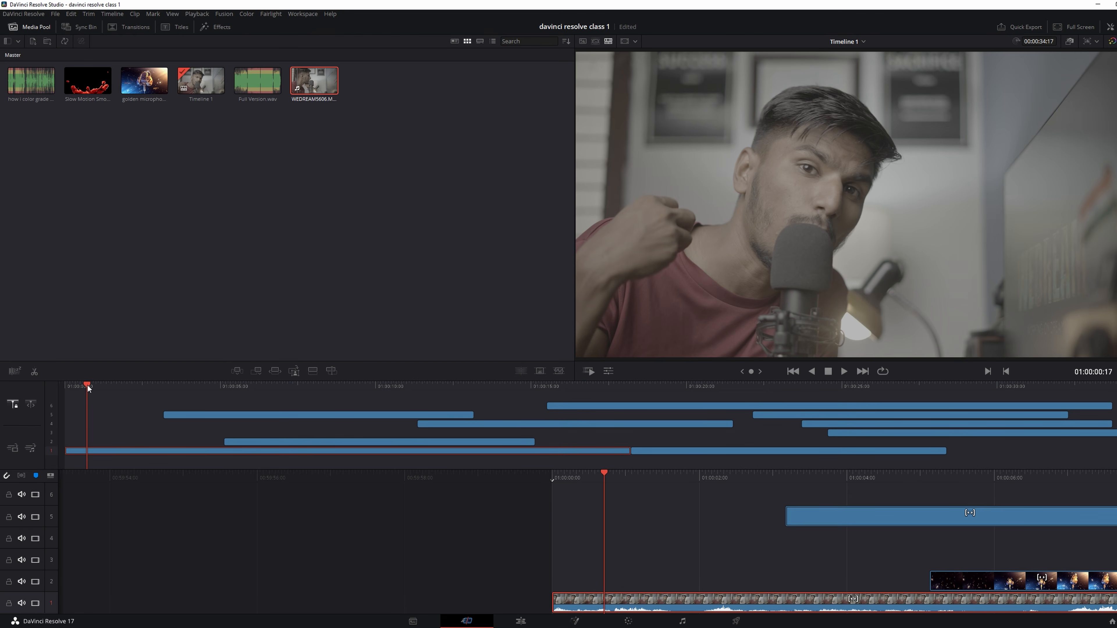
pyautogui.press('End')
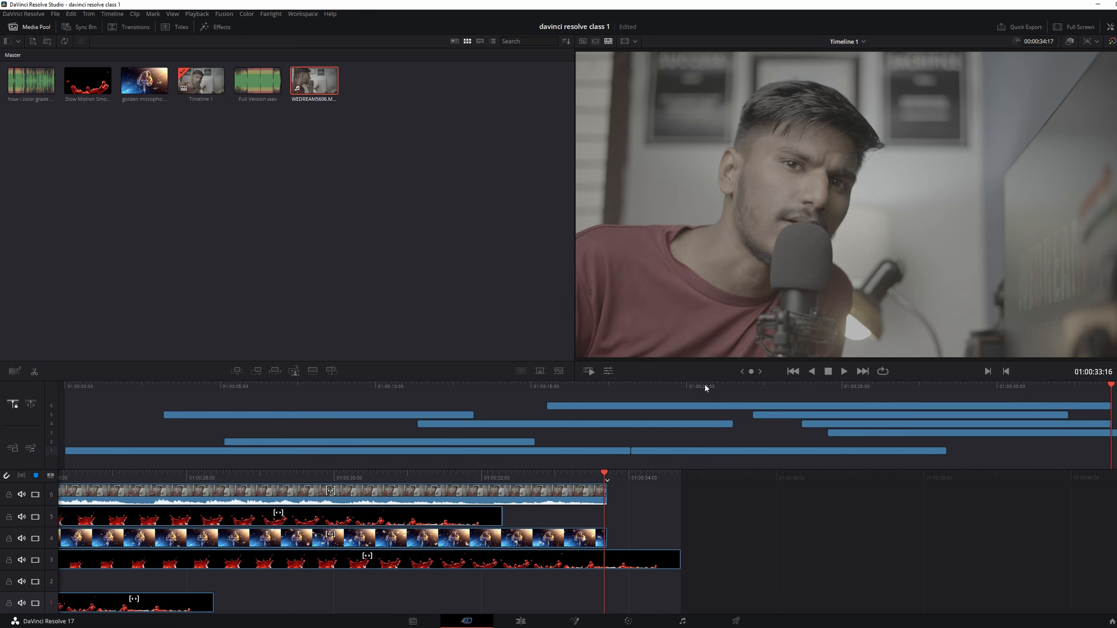
pyautogui.moveTo(704, 386); pyautogui.dragTo(190, 392)
pyautogui.moveTo(328, 425); pyautogui.dragTo(216, 413)
pyautogui.click(804, 429)
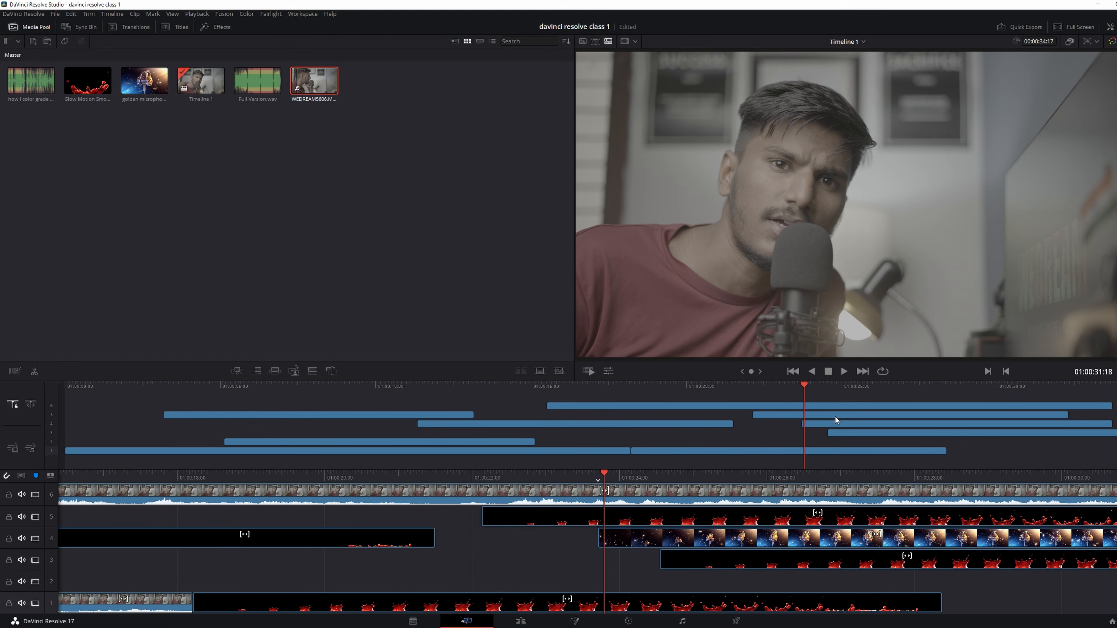
pyautogui.click(843, 414)
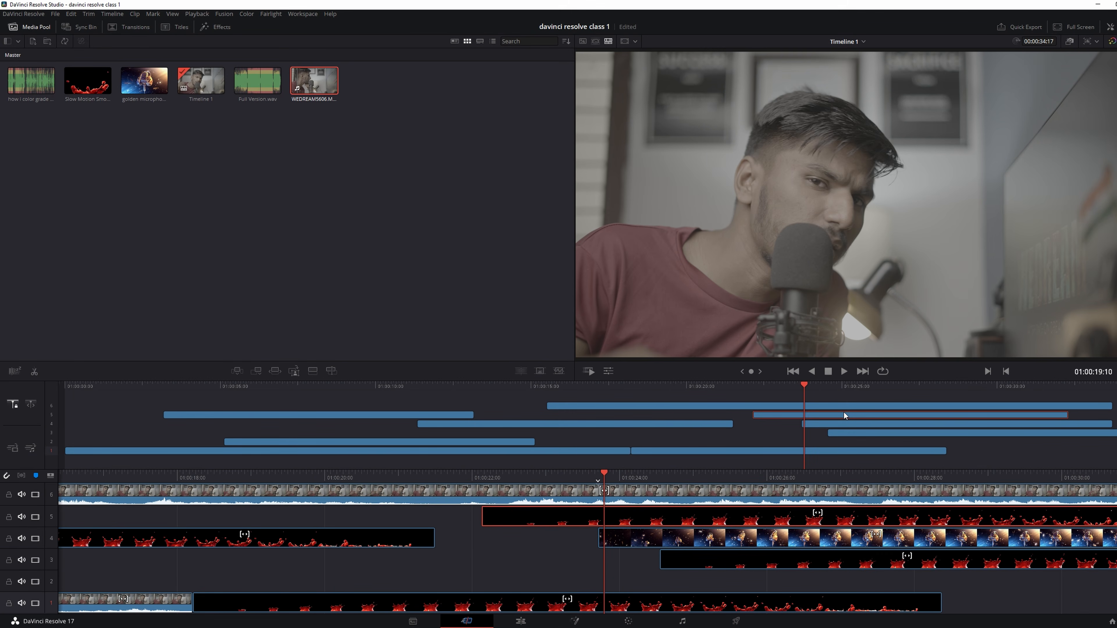
pyautogui.press('Delete')
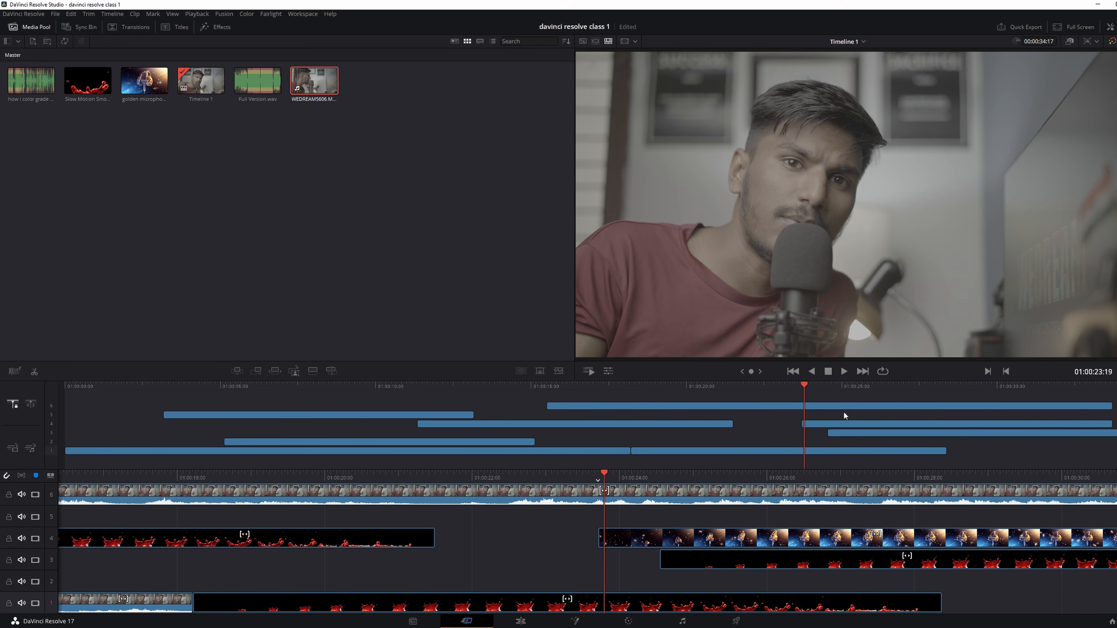
# Step: Undo the timeline edits and redo only the append of the WEDREAM5606.MP4 section
pyautogui.hotkey('ctrl', 'z')
pyautogui.hotkey('ctrl', 'z')
pyautogui.hotkey('ctrl', 'z')
pyautogui.hotkey('ctrl', 'z')
pyautogui.hotkey('ctrl', 'z')
pyautogui.hotkey('ctrl', 'z')
pyautogui.hotkey('ctrl', 'z')
pyautogui.hotkey('ctrl', 'z')
pyautogui.hotkey('ctrl', 'z')
pyautogui.hotkey('ctrl', 'z')
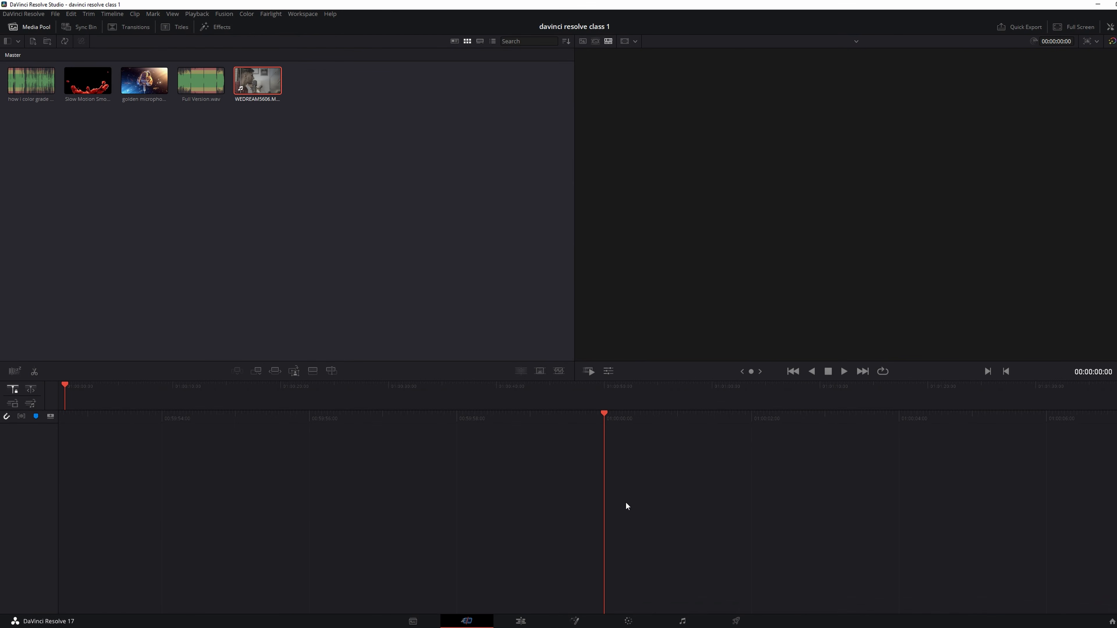
pyautogui.hotkey('ctrl', 'shift', 'z')
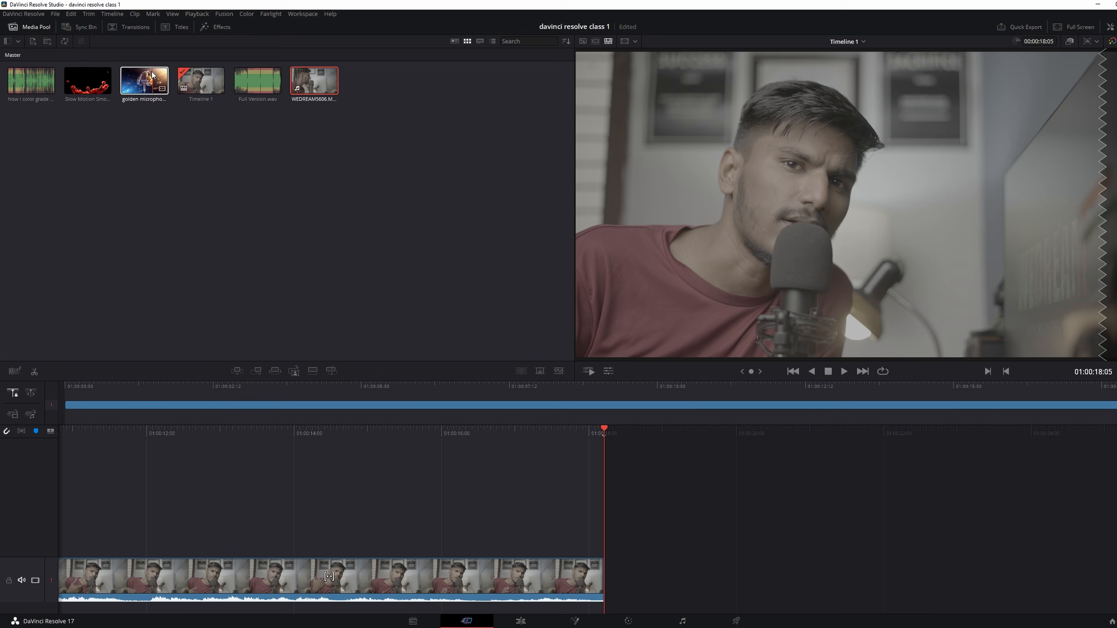
# Step: Append golden microphone.mov after the WEDREAM5606.MP4 clip on track 1
pyautogui.click(144, 81)
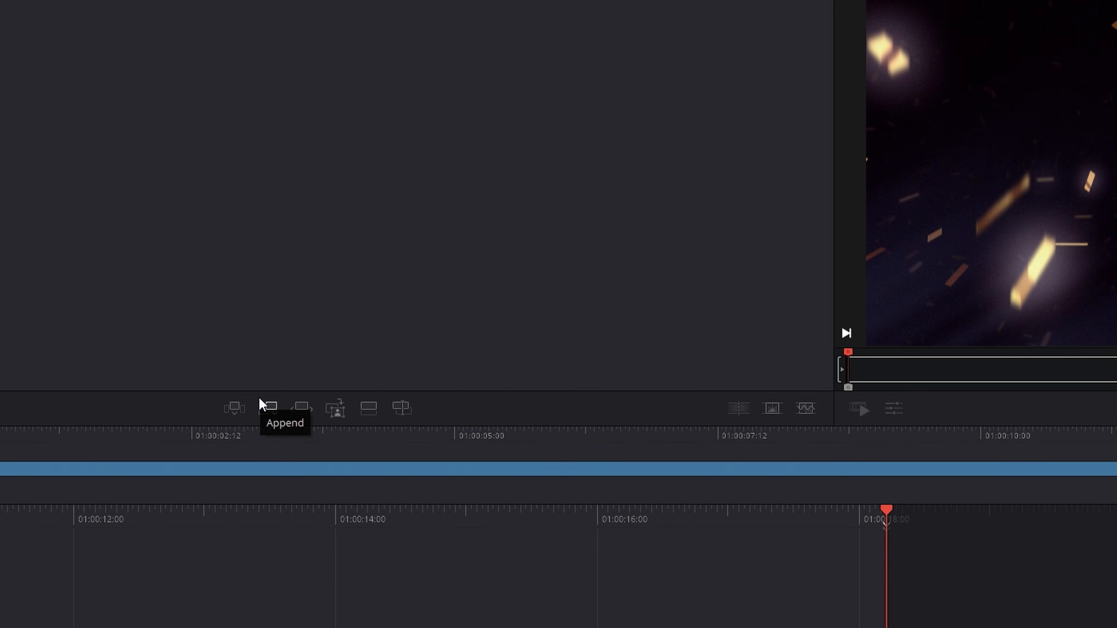
pyautogui.click(254, 369)
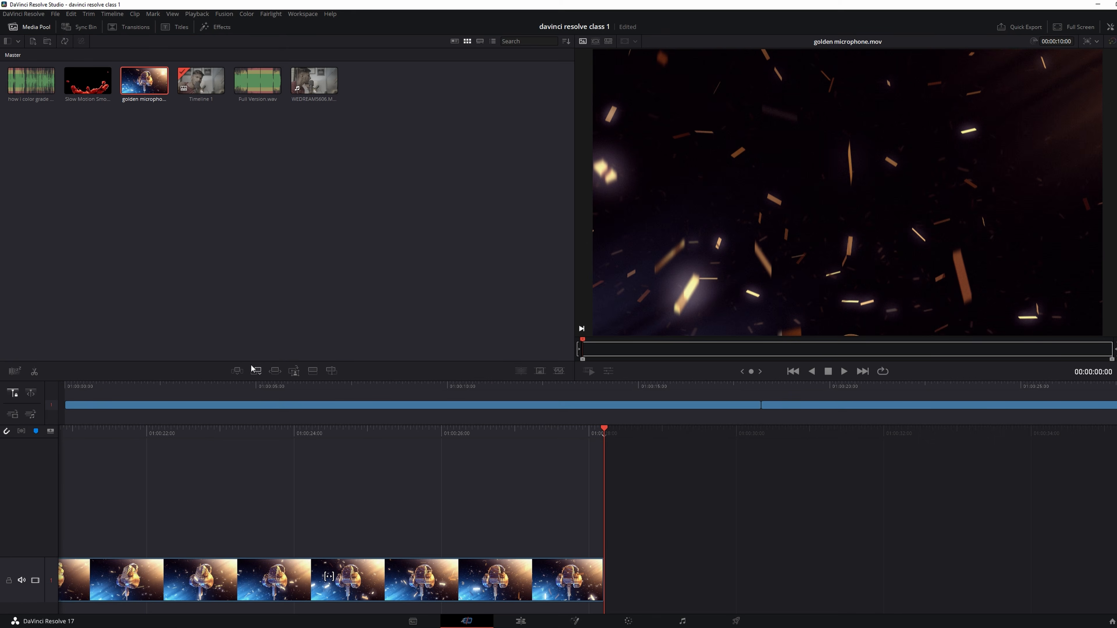
# Step: Append Slow Motion Smooth Splash.mov after the golden microphone clip at the end of track 1
pyautogui.moveTo(395, 435); pyautogui.dragTo(865, 462)
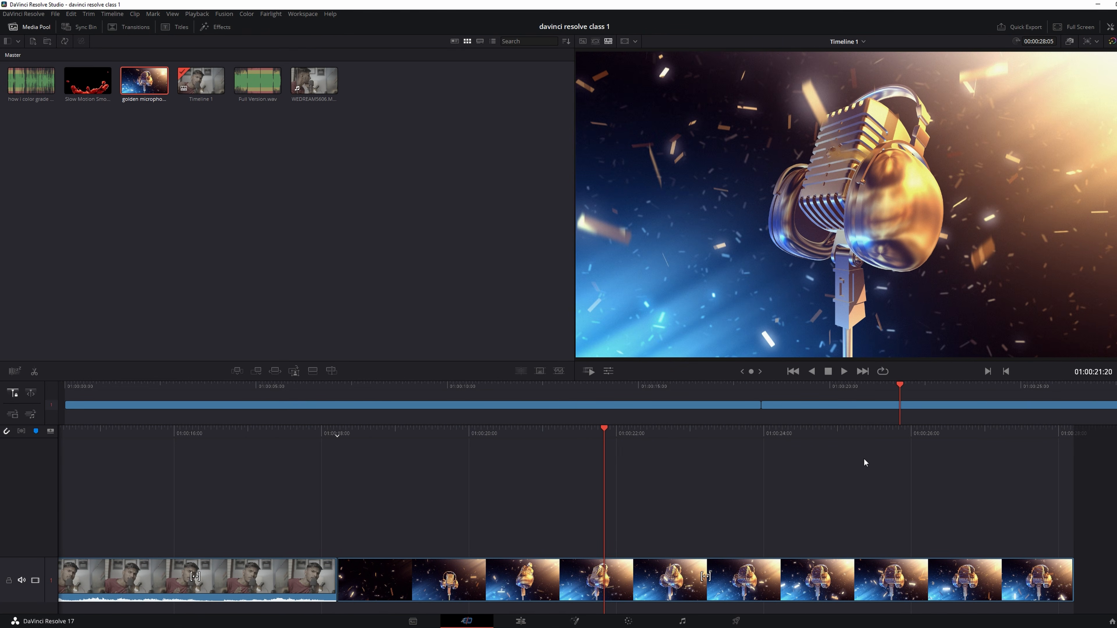
pyautogui.click(88, 81)
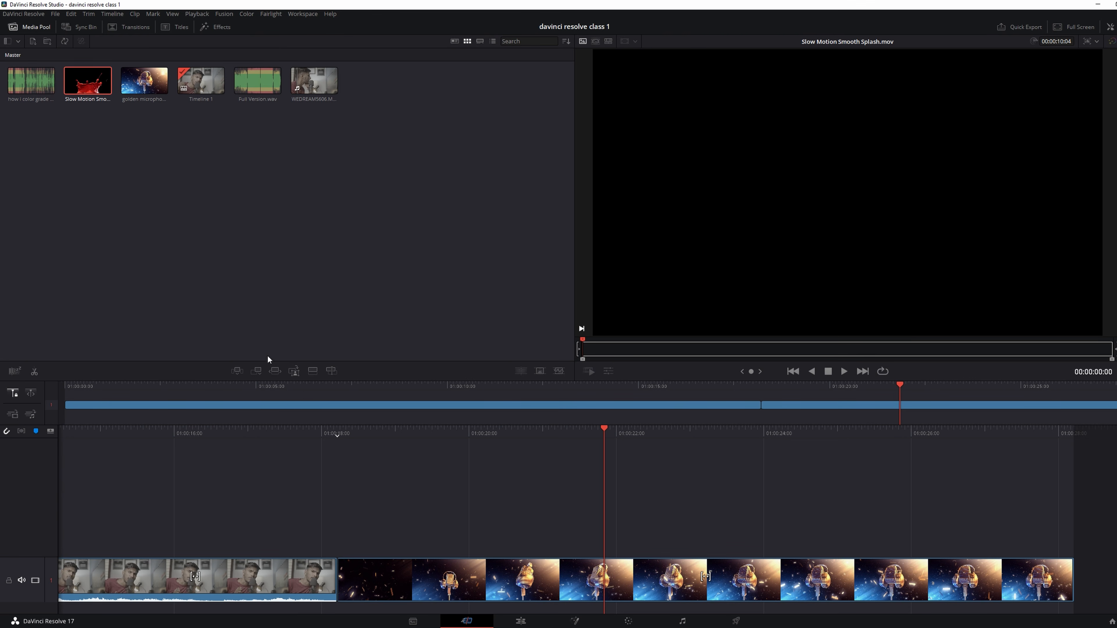
pyautogui.click(257, 371)
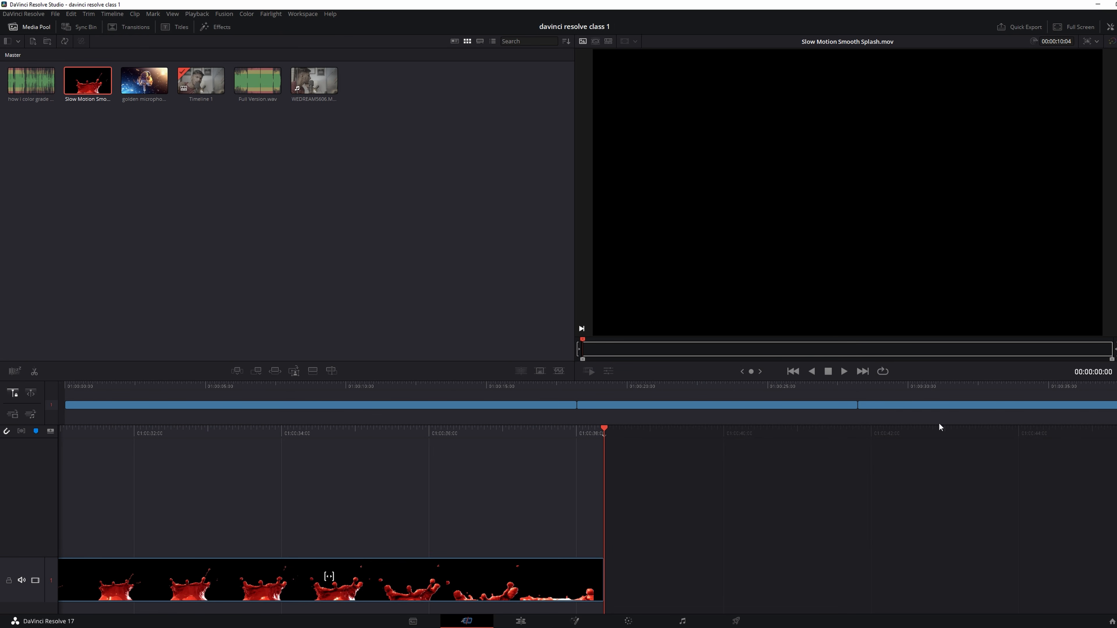
# Step: Try a smart insert of the splash clip at the cut after the golden microphone clip, and undo it
pyautogui.click(939, 413)
pyautogui.moveTo(380, 439); pyautogui.dragTo(1114, 478)
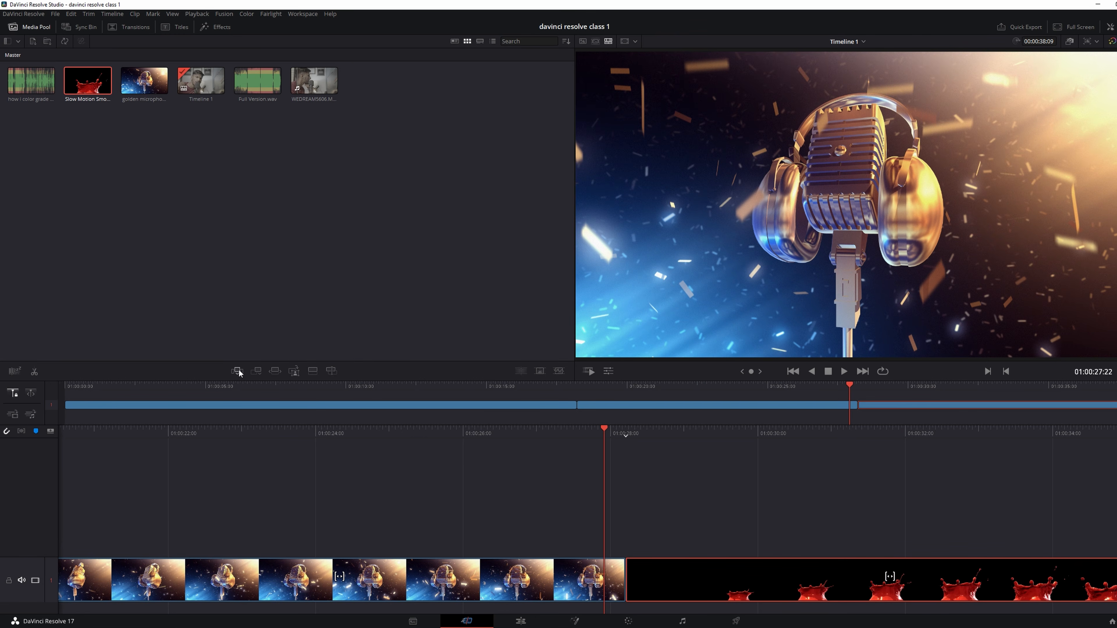
pyautogui.moveTo(428, 436); pyautogui.dragTo(493, 439)
pyautogui.click(468, 599)
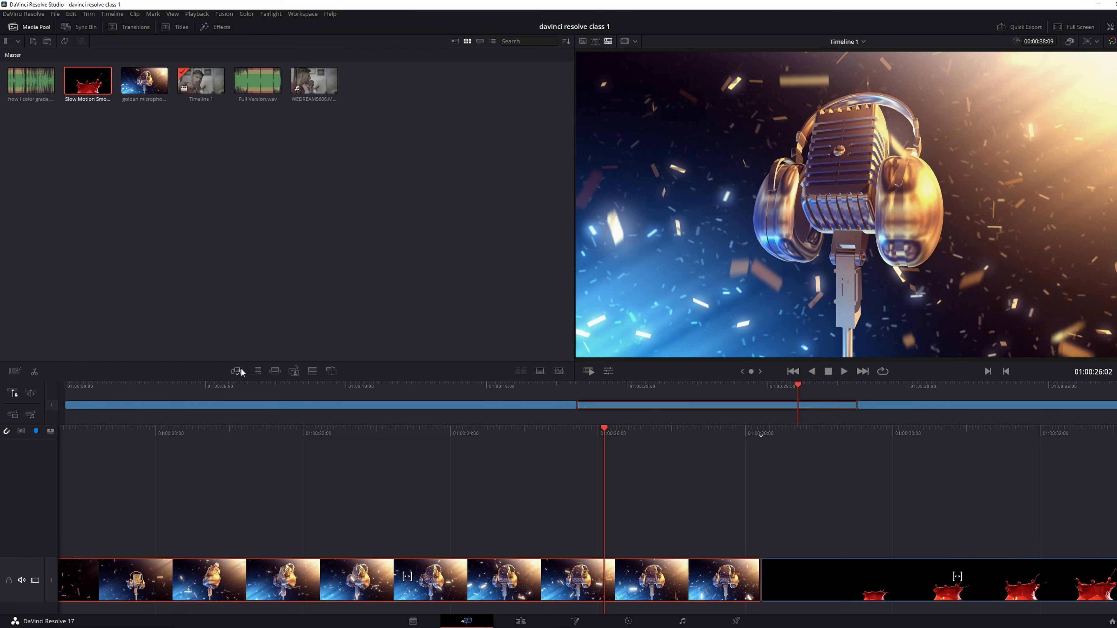
pyautogui.click(294, 428)
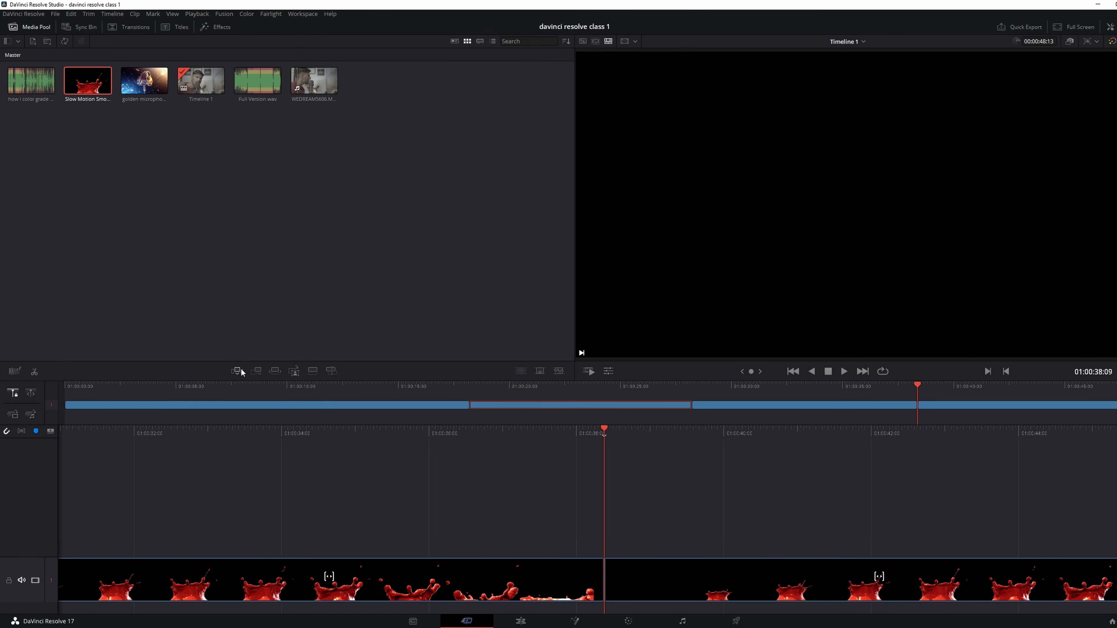
pyautogui.click(759, 410)
pyautogui.hotkey('ctrl', 'z')
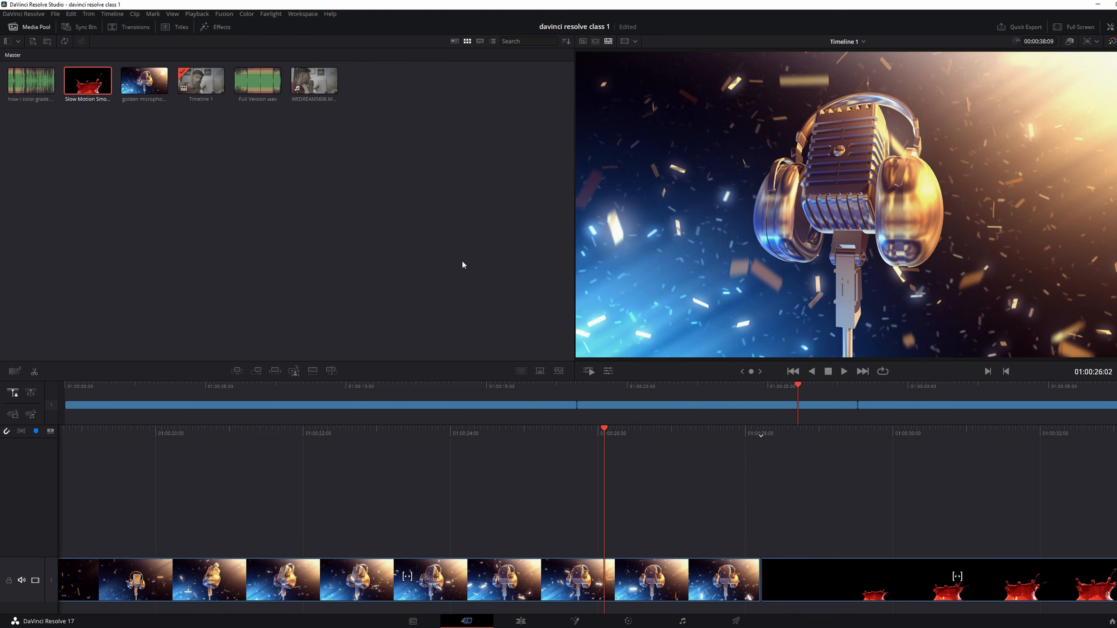
# Step: Smart-insert the marked WEDREAM5606.MP4 section between the golden microphone and splash clips on track 1
pyautogui.click(312, 81)
pyautogui.click(704, 576)
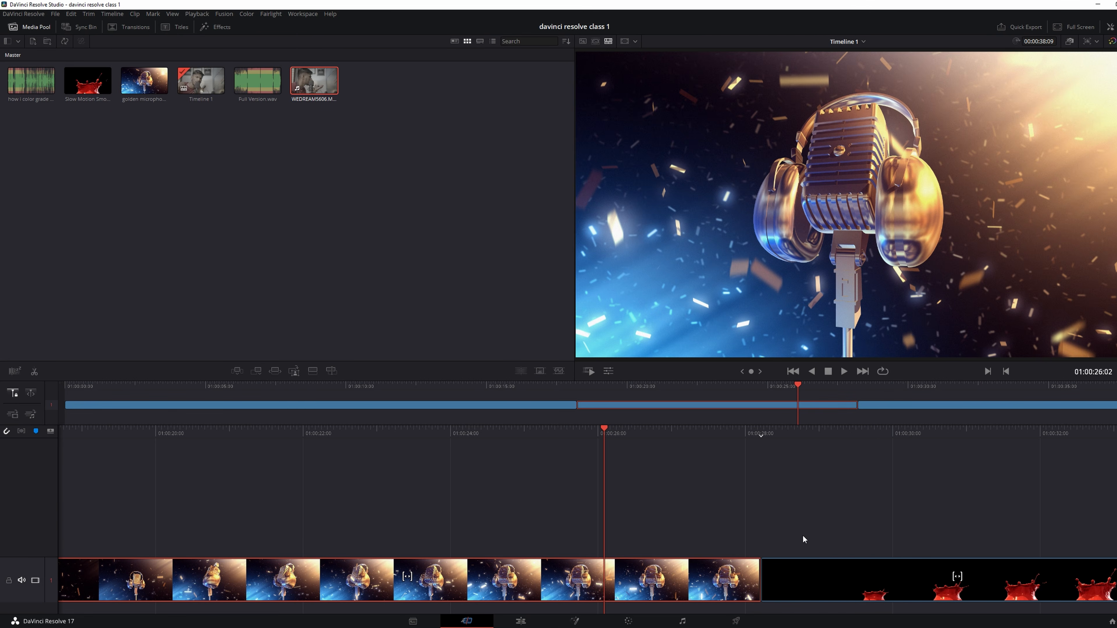
pyautogui.click(330, 88)
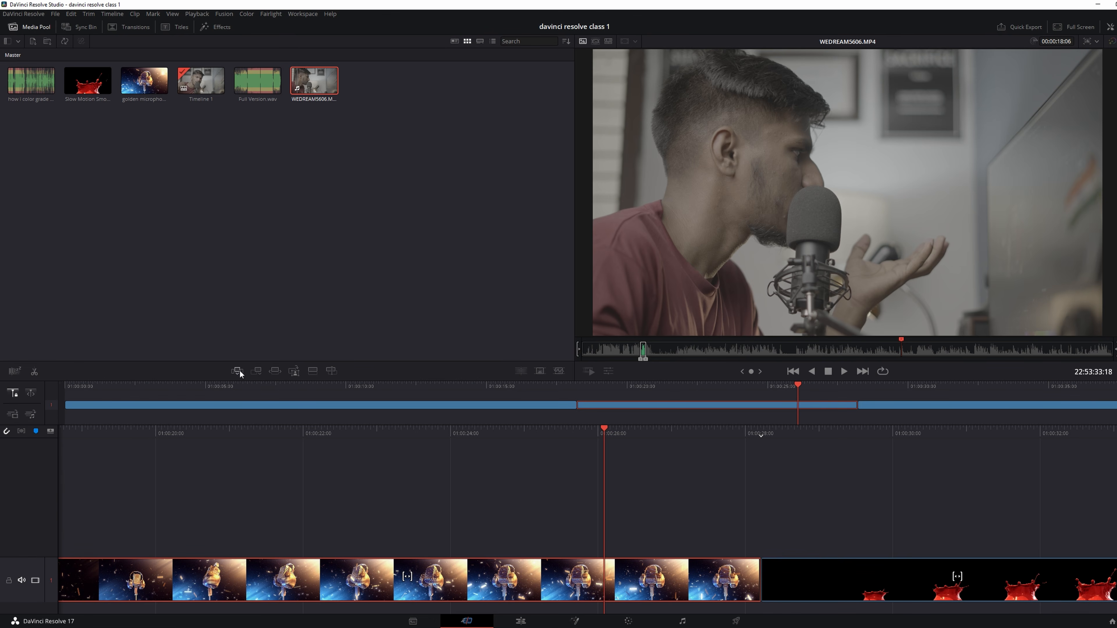
pyautogui.click(237, 371)
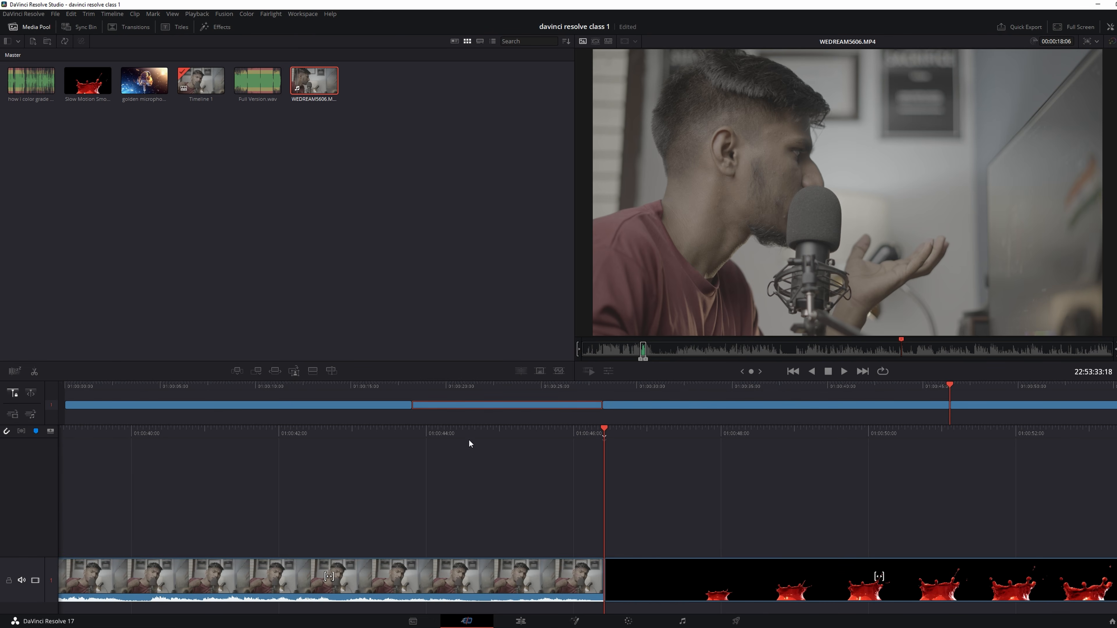
# Step: Try a ripple overwrite of the inserted WEDREAM5606.MP4 clip with golden microphone.mov
pyautogui.moveTo(948, 455); pyautogui.dragTo(833, 455)
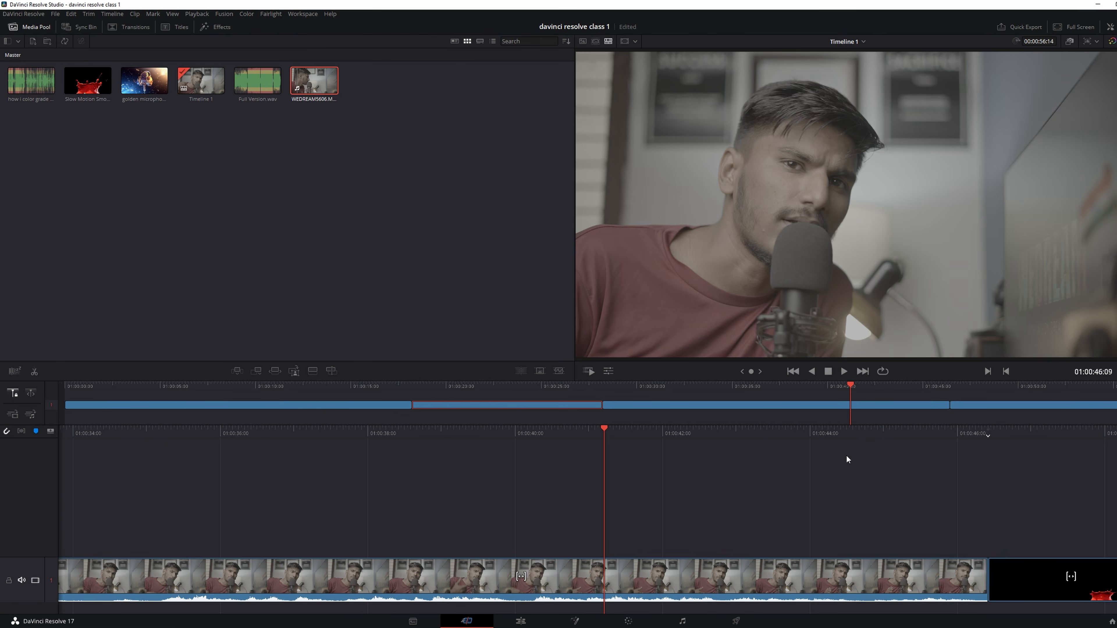
pyautogui.click(278, 369)
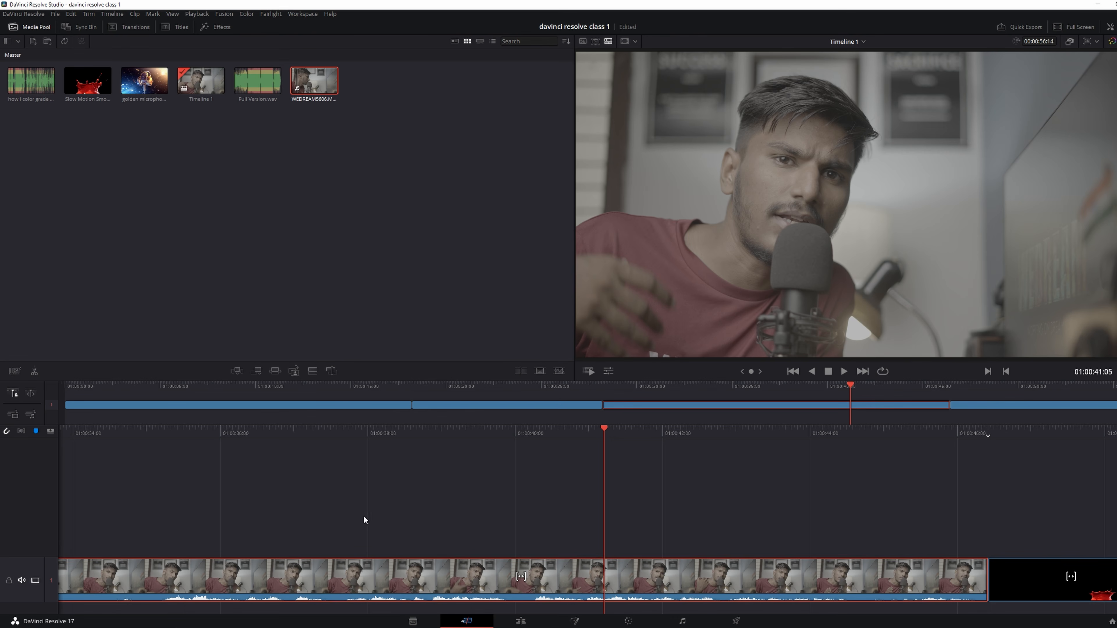
pyautogui.click(322, 454)
pyautogui.moveTo(322, 454); pyautogui.dragTo(954, 469)
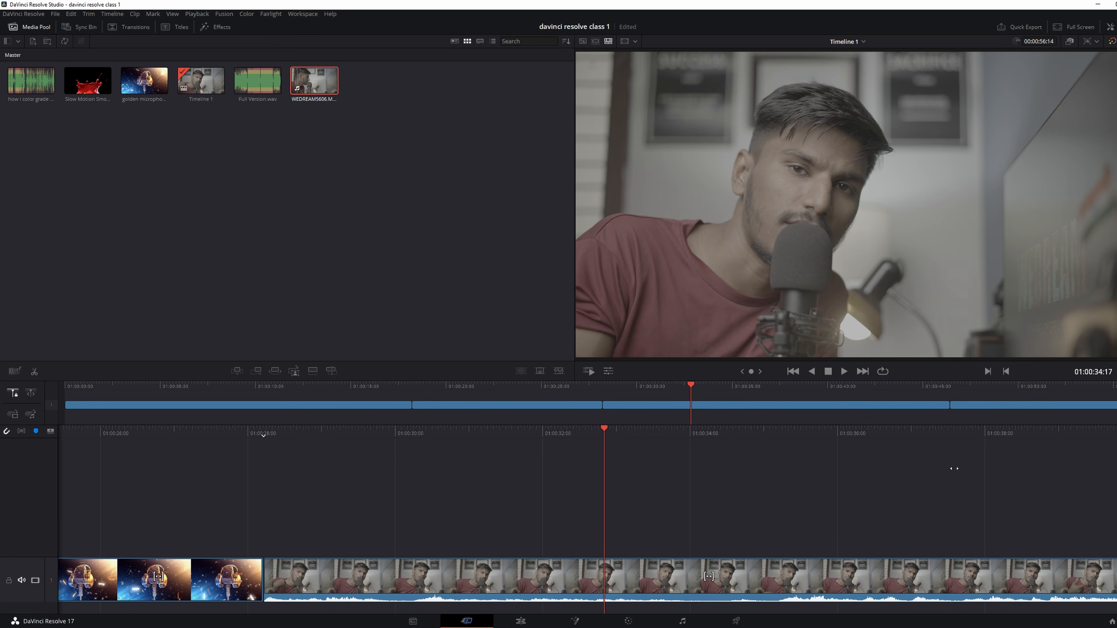
pyautogui.click(150, 80)
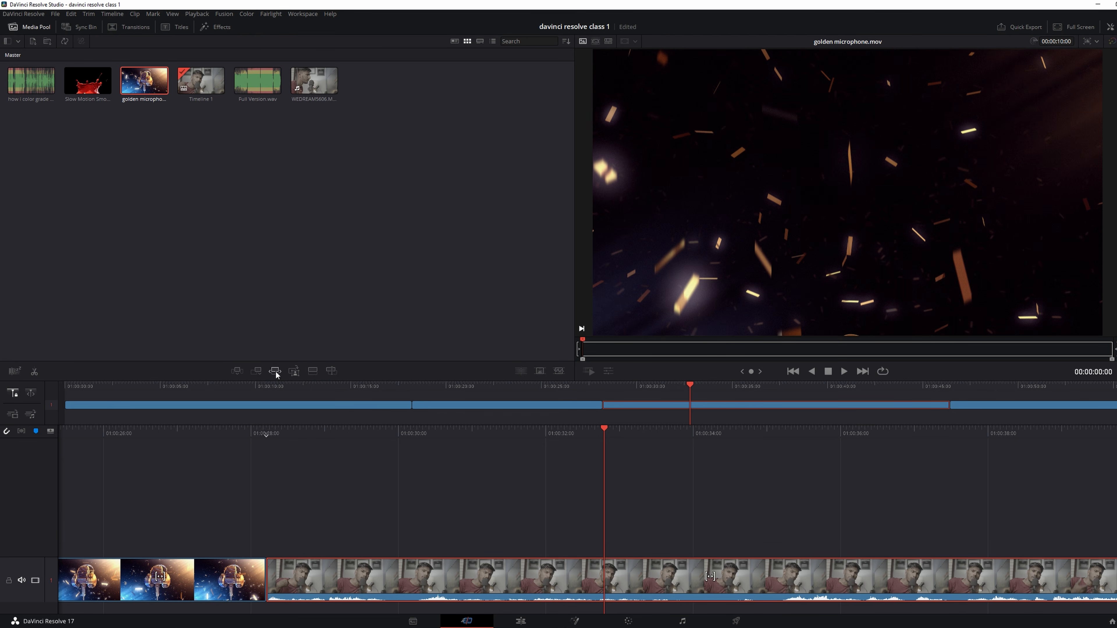
pyautogui.click(275, 370)
pyautogui.moveTo(440, 502); pyautogui.dragTo(1107, 490)
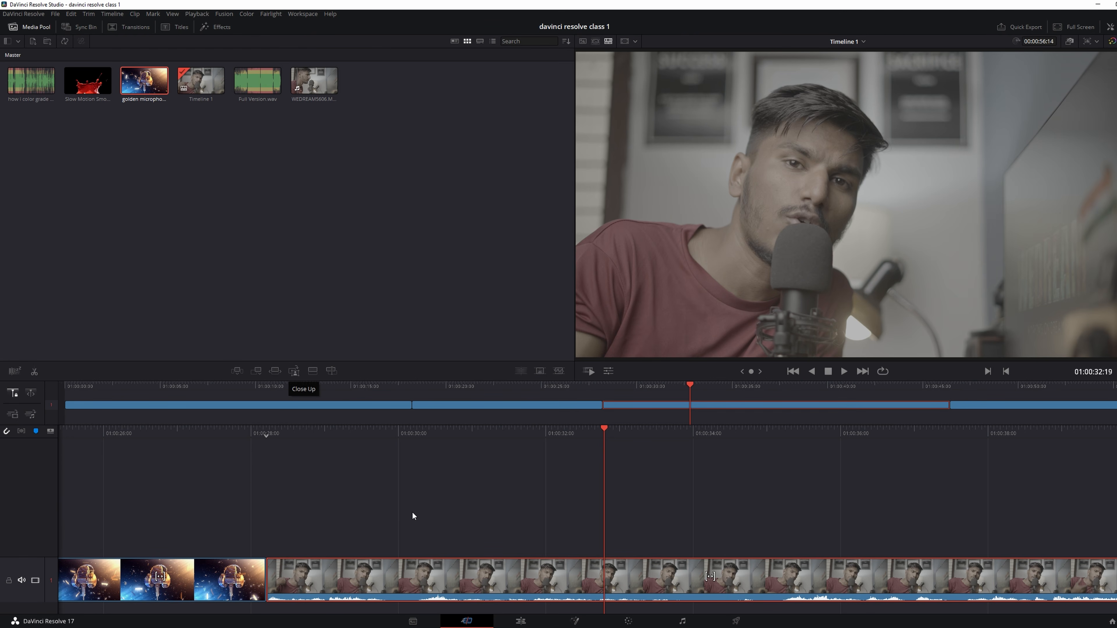
# Step: Add a close-up of the inserted WEDREAM5606.MP4 clip on track 2 and scrub through it
pyautogui.moveTo(487, 430); pyautogui.dragTo(579, 429)
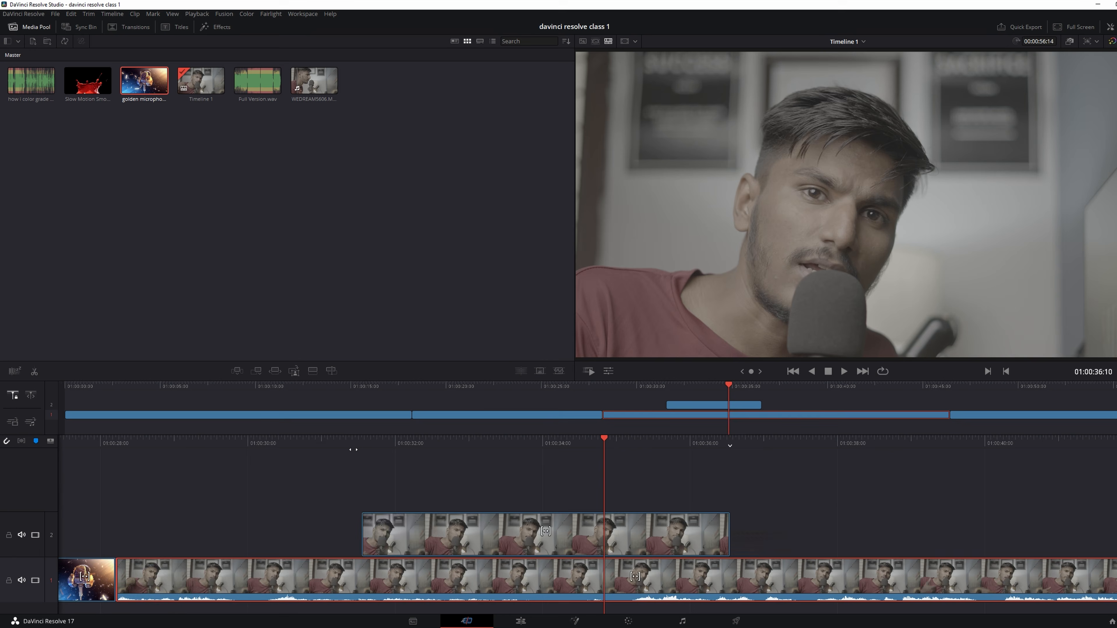
pyautogui.moveTo(331, 468); pyautogui.dragTo(576, 460)
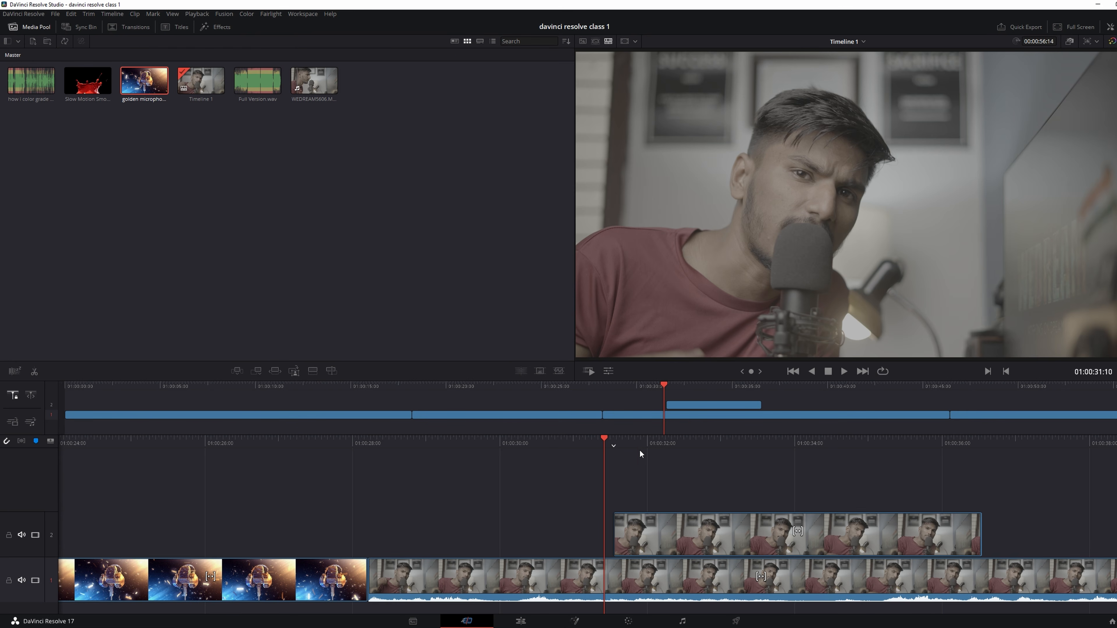
pyautogui.click(696, 534)
# Step: Place golden microphone.mov on top of the last splash clip on track 2, and source-overwrite Slow Motion Smooth Splash.mov onto track 3 above it
pyautogui.click(144, 80)
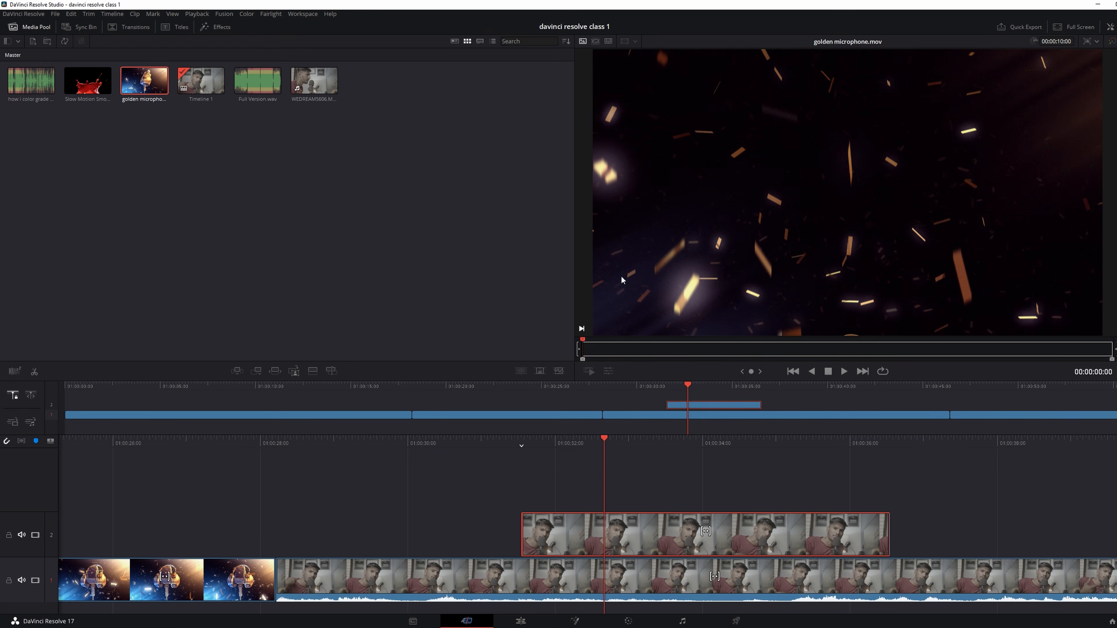
pyautogui.click(313, 371)
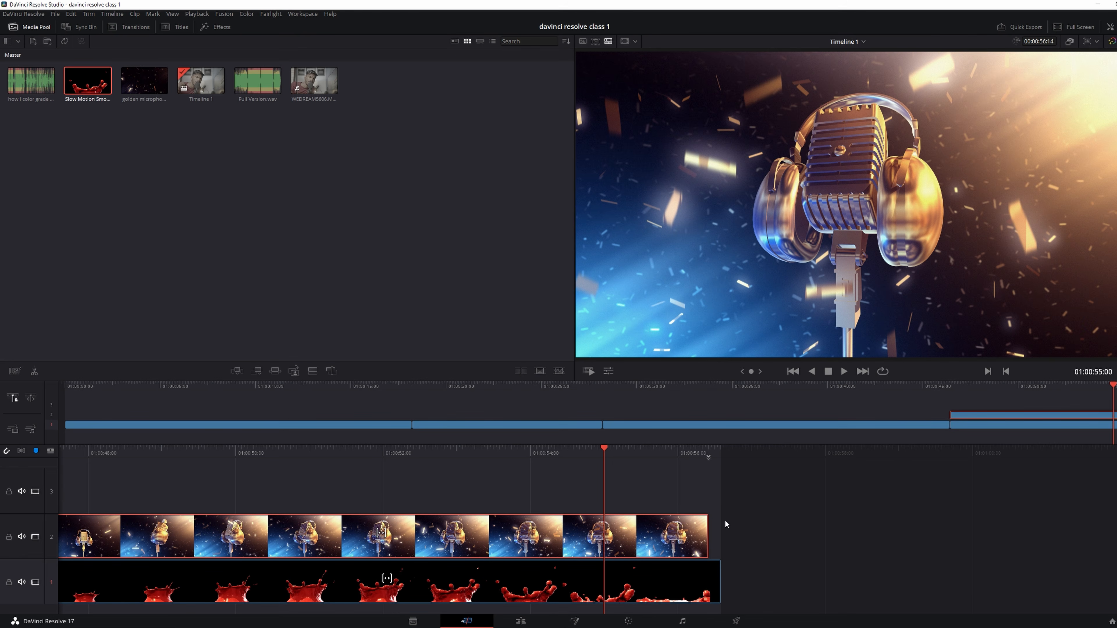
pyautogui.moveTo(572, 452); pyautogui.dragTo(1113, 429)
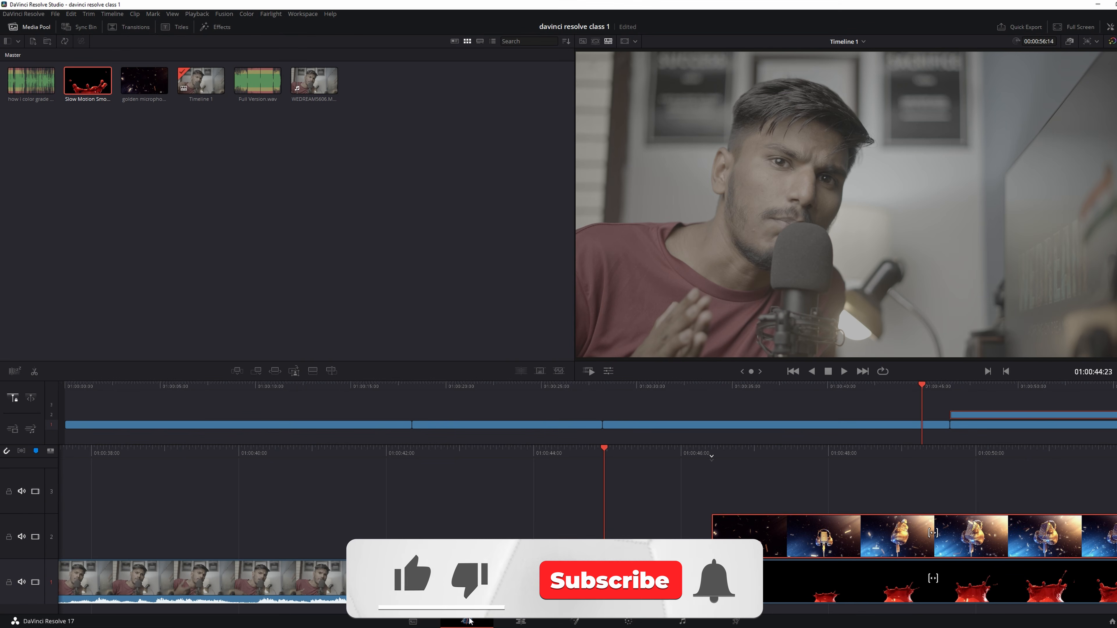
pyautogui.click(465, 583)
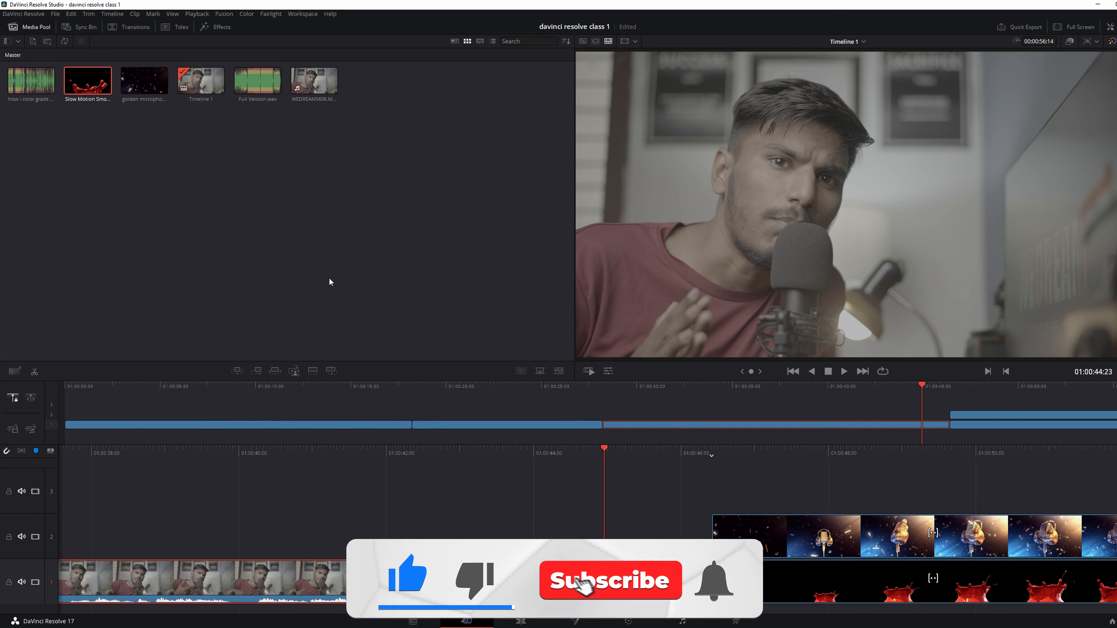
pyautogui.doubleClick(105, 88)
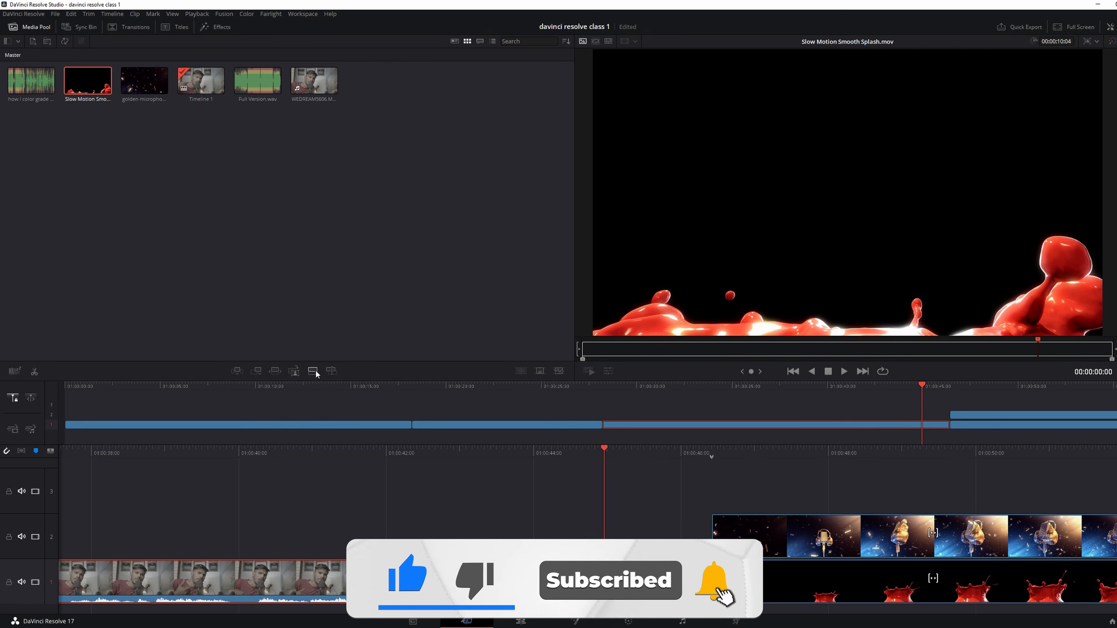
pyautogui.click(329, 369)
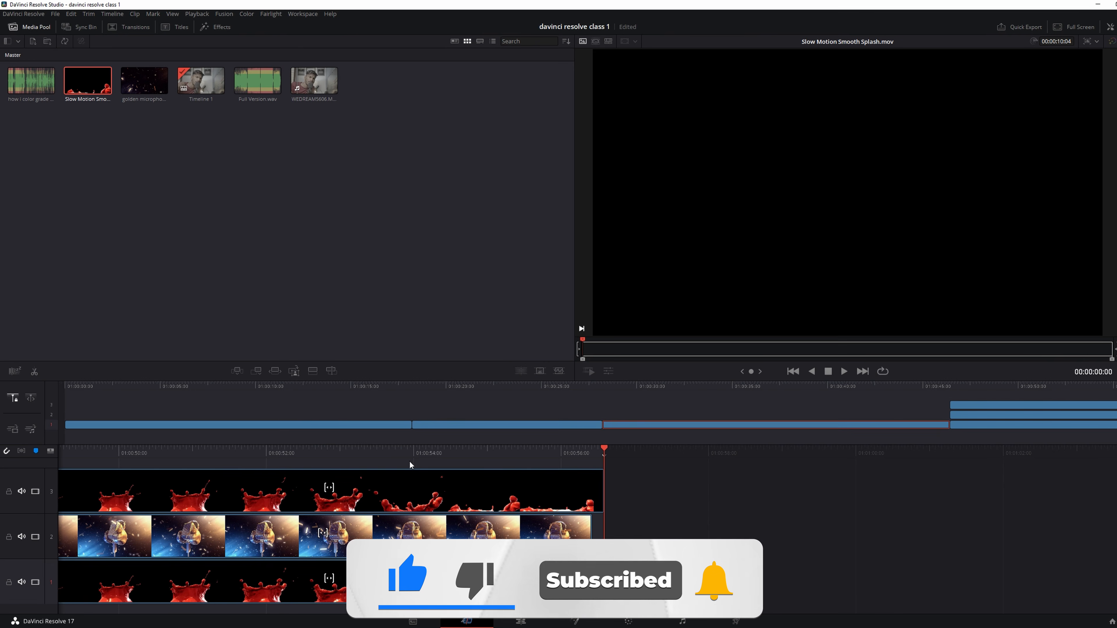
# Step: Source-overwrite Slow Motion Smooth Splash.mov onto track 2 above the golden microphone clip on track 1
pyautogui.moveTo(450, 447); pyautogui.dragTo(703, 460)
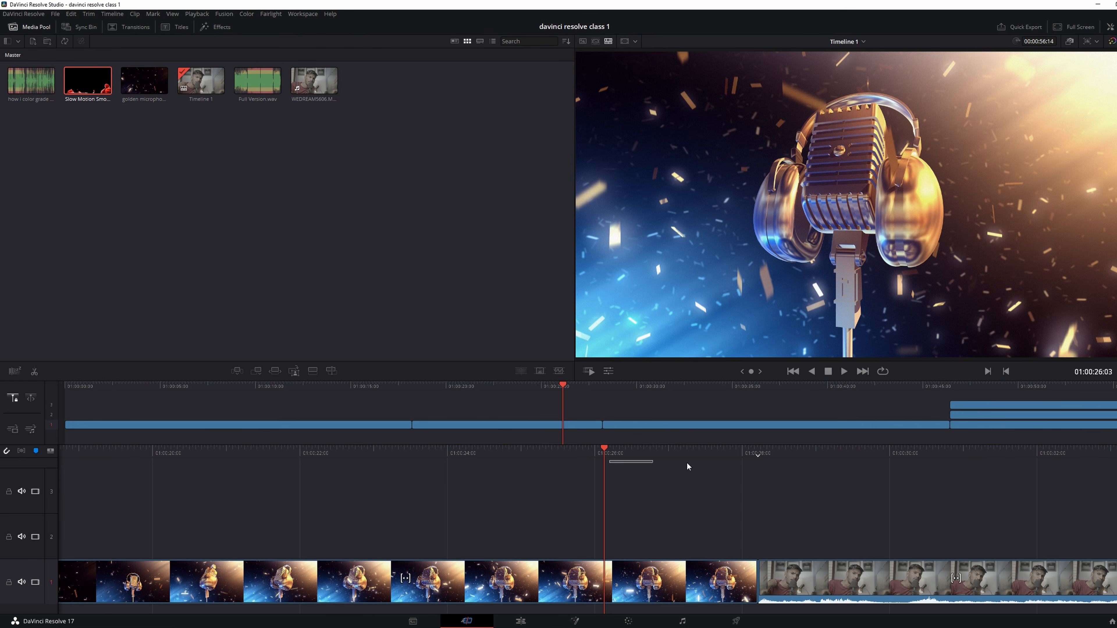
pyautogui.click(650, 580)
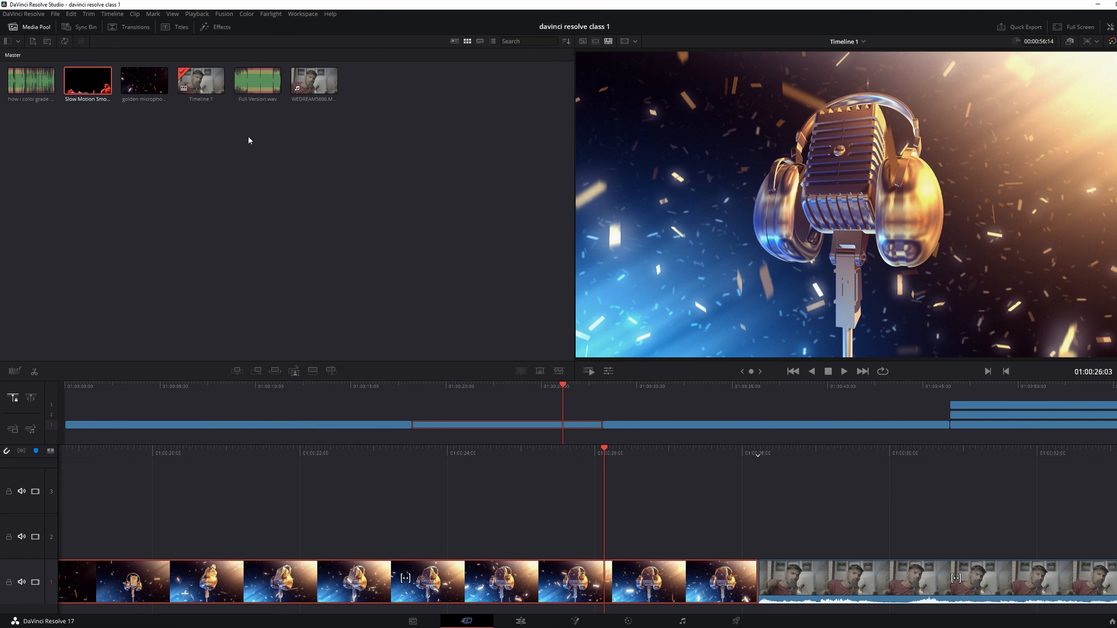
pyautogui.doubleClick(93, 82)
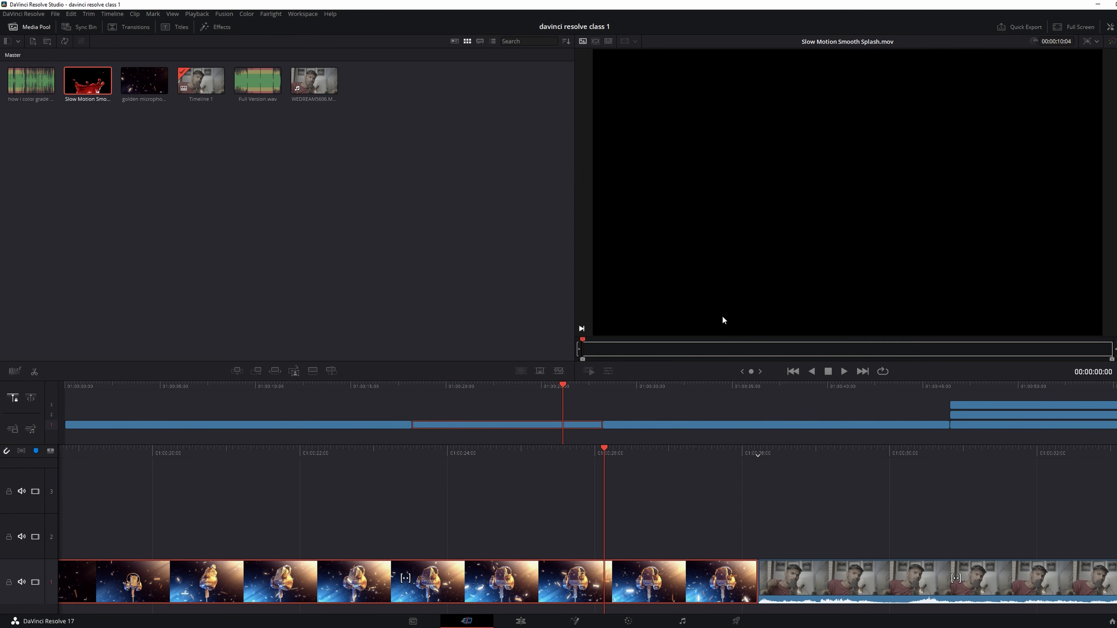
pyautogui.click(331, 372)
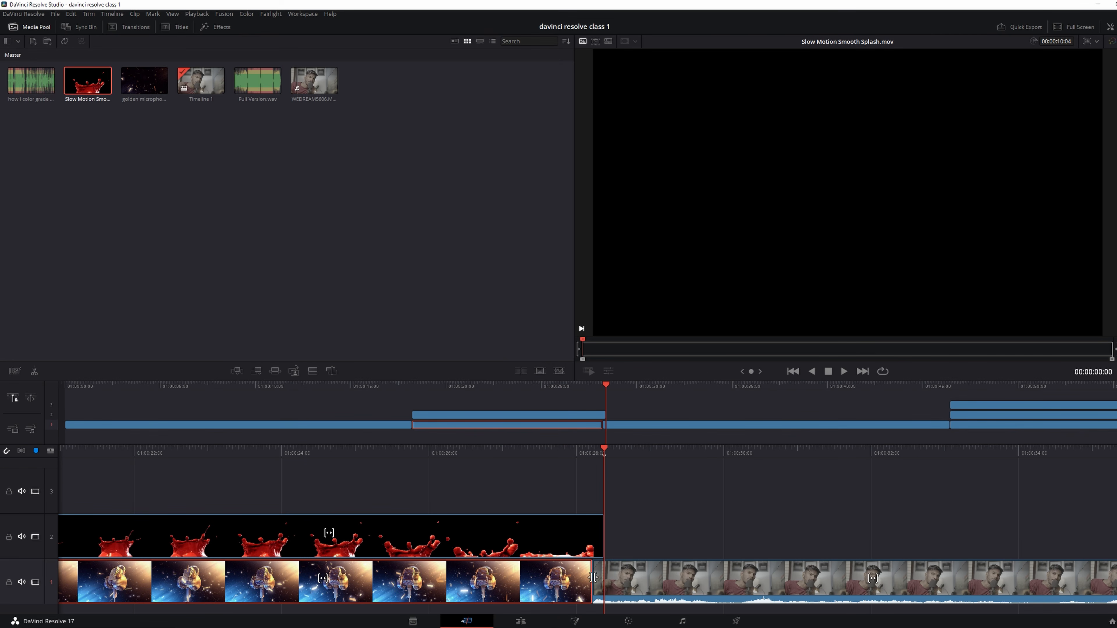
# Step: From the timeline start with the first clip selected, source-overwrite another Slow Motion Smooth Splash.mov onto track 3 above the golden microphone clip
pyautogui.click(176, 397)
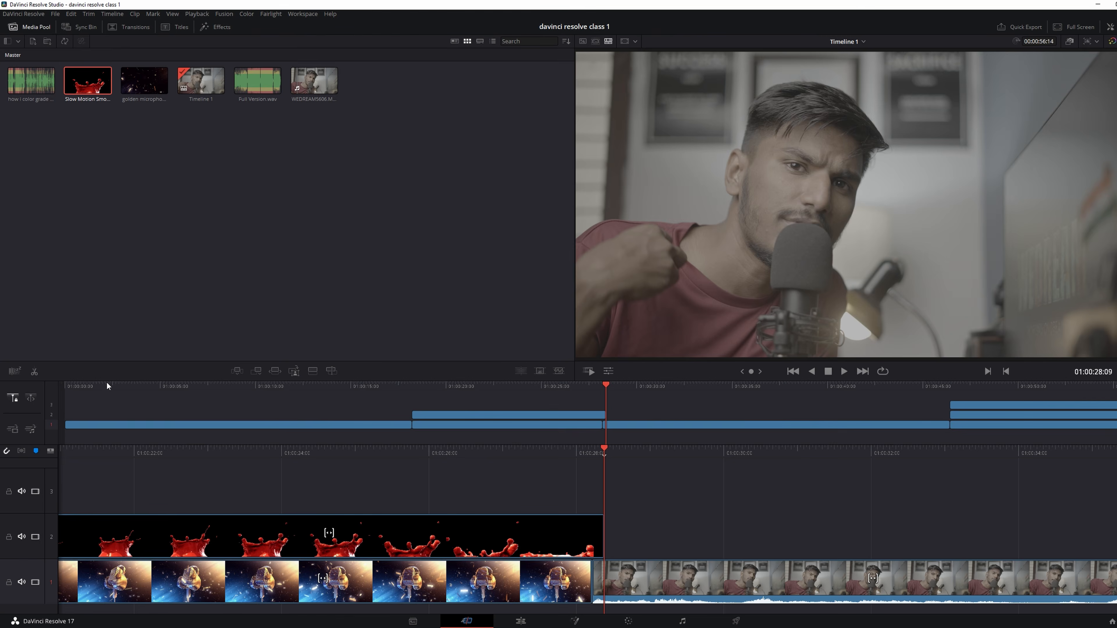
pyautogui.moveTo(99, 387); pyautogui.dragTo(56, 388)
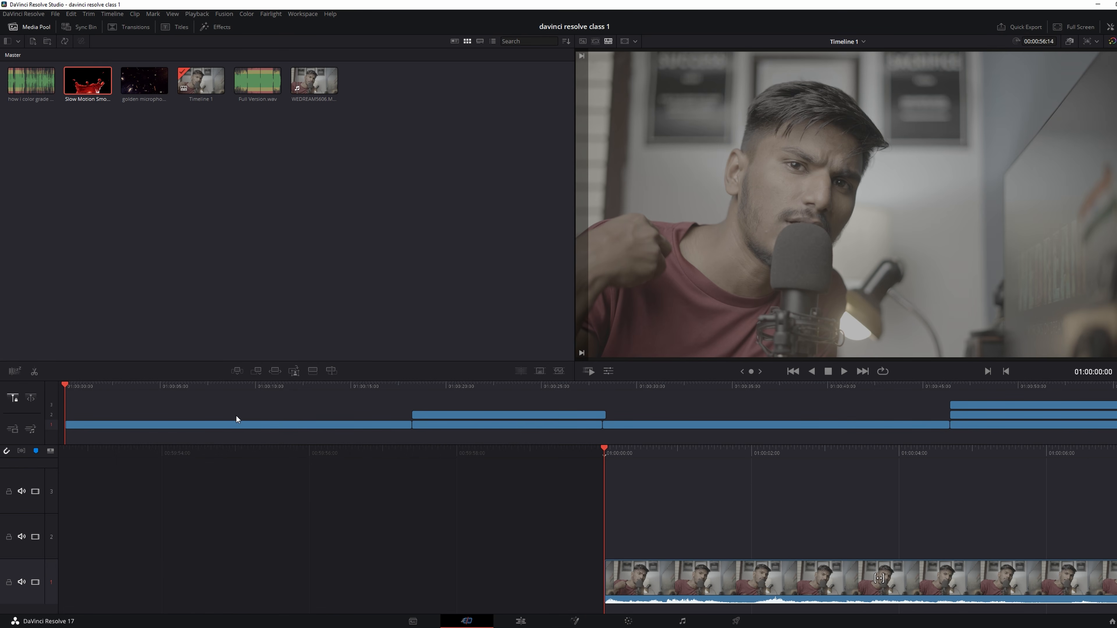
pyautogui.click(234, 425)
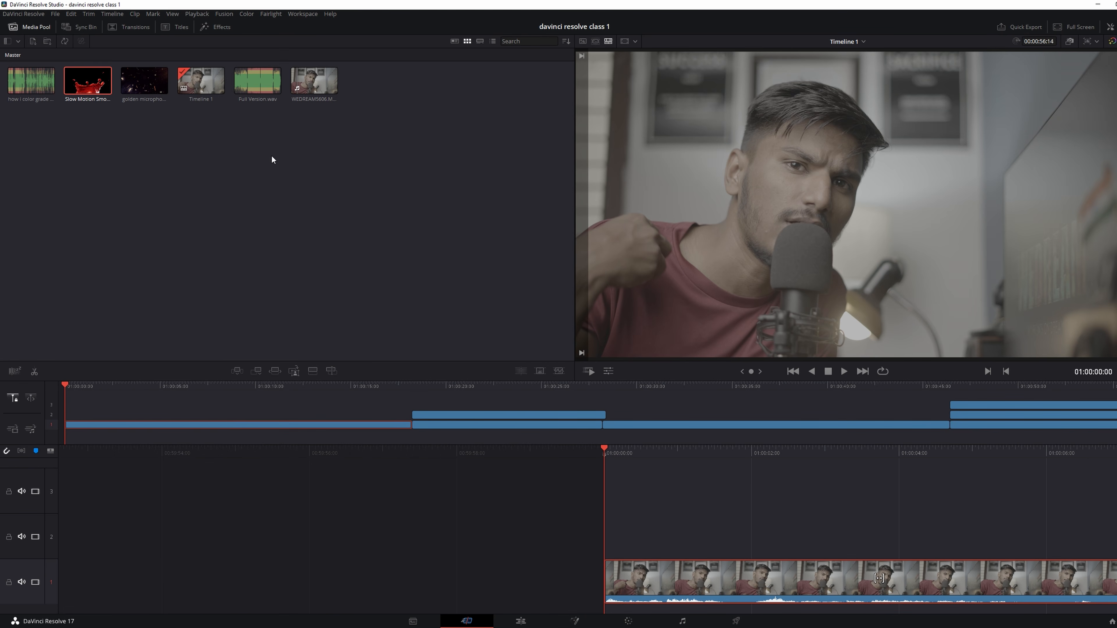
pyautogui.click(87, 82)
pyautogui.click(328, 365)
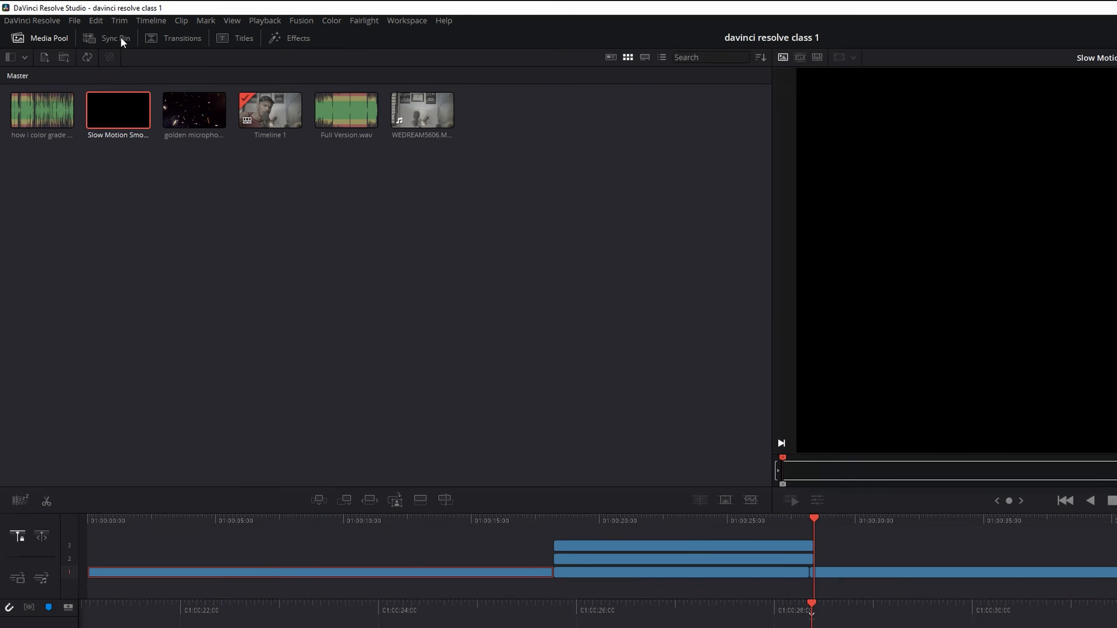
# Step: View the Sync Bin's multicam layout and browse the library of video transitions through the Fusion Transitions
pyautogui.click(79, 27)
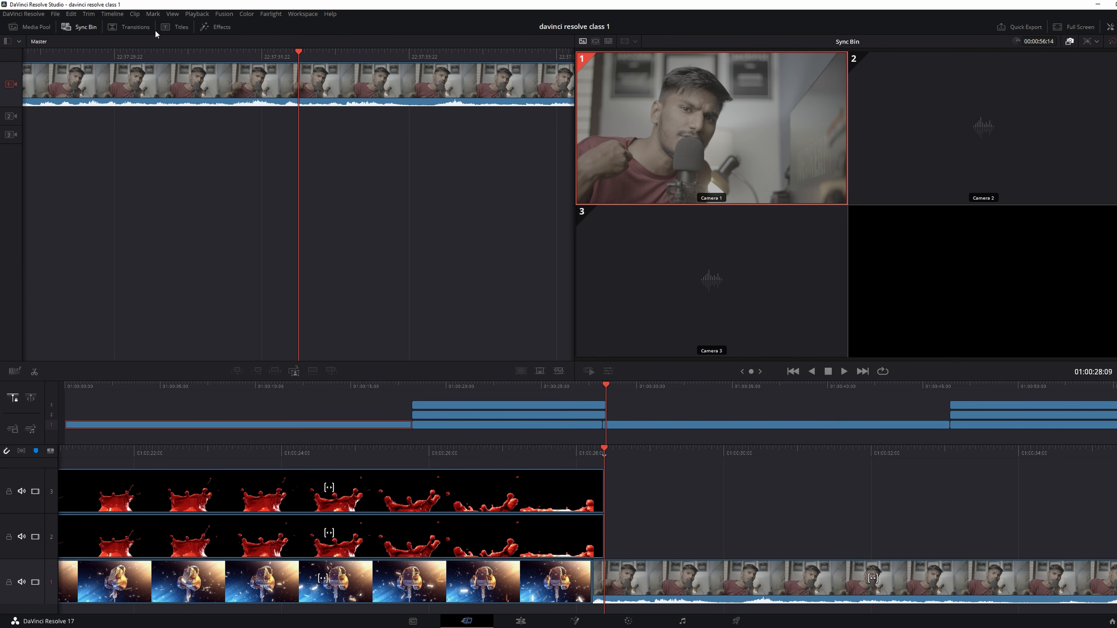
pyautogui.click(135, 27)
pyautogui.scroll(-3, 361, 198)
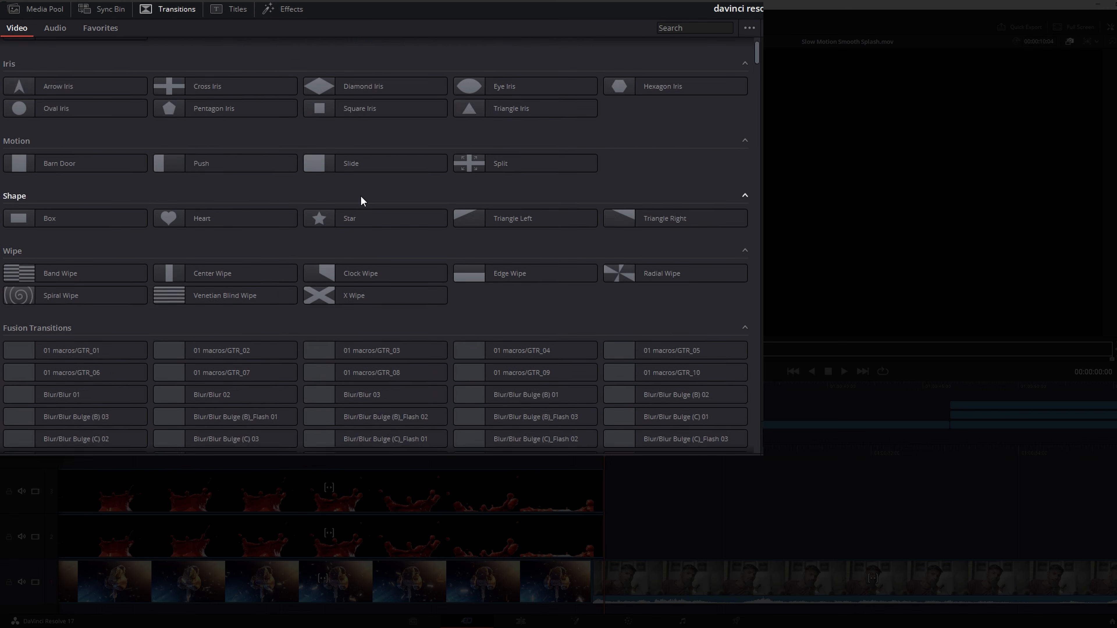
pyautogui.scroll(-20, 361, 199)
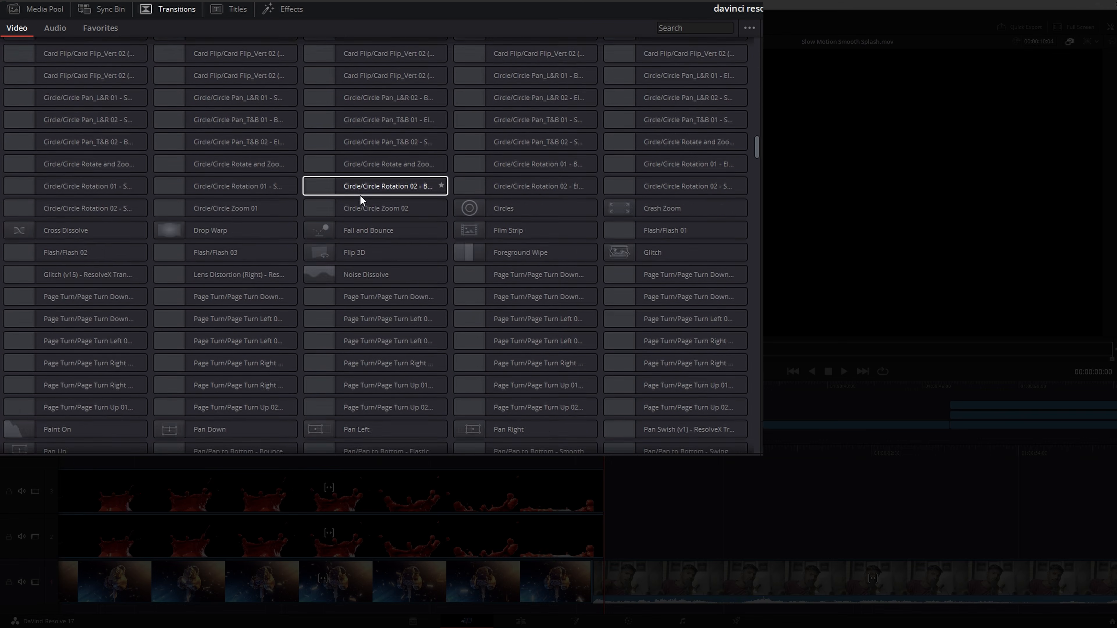
pyautogui.scroll(-15, 360, 195)
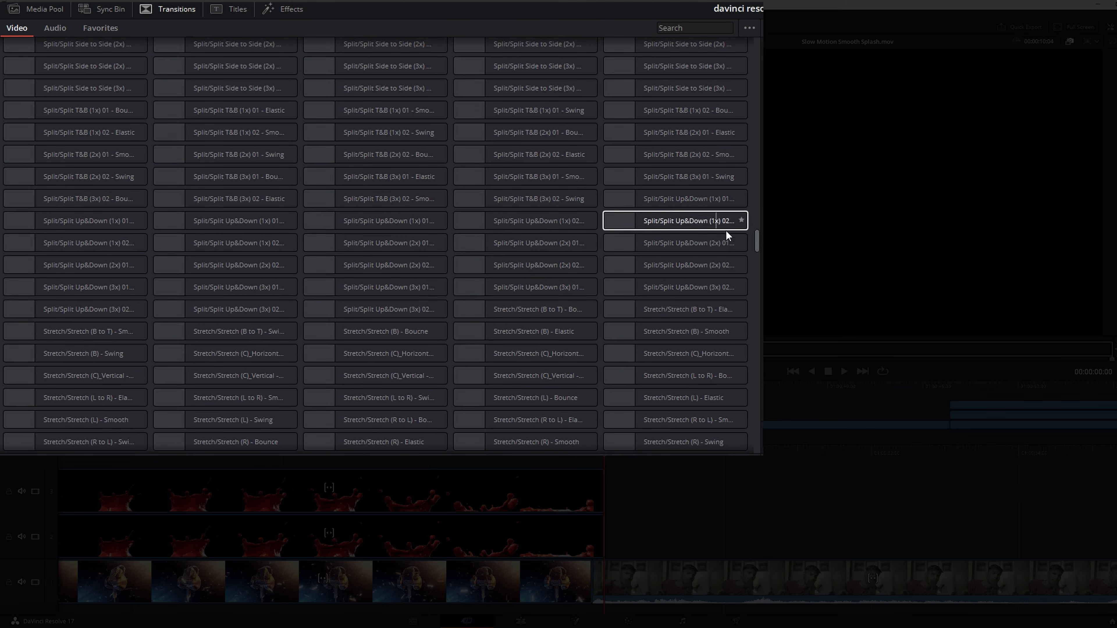
# Step: Return to the start of the transitions library, browse the titles and Fusion Titles, and view the effects library
pyautogui.moveTo(757, 243); pyautogui.dragTo(730, 36)
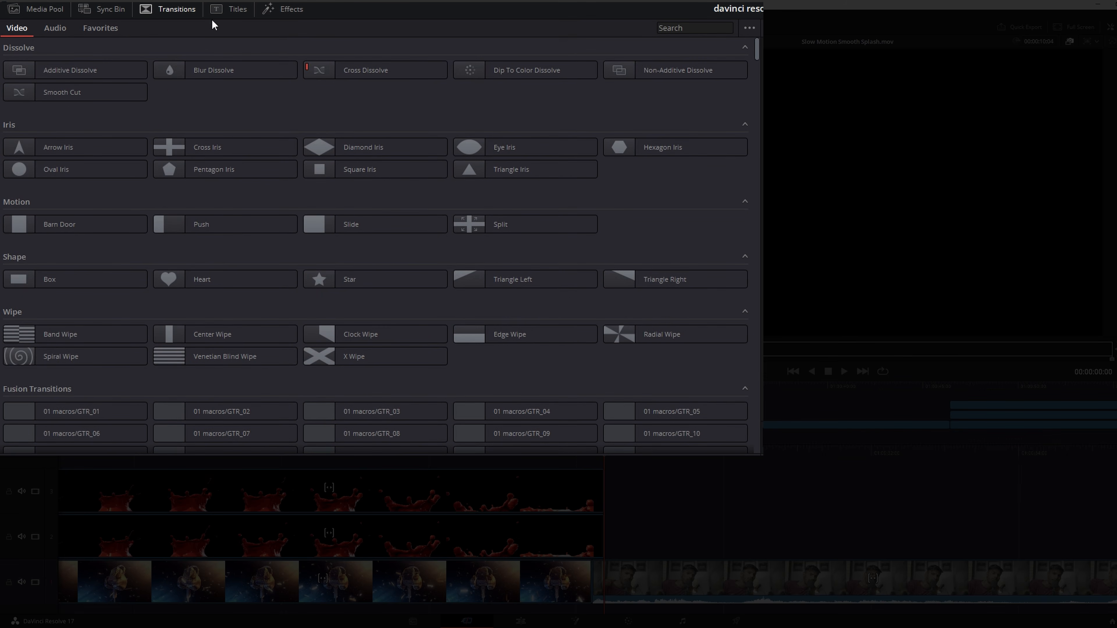
pyautogui.click(222, 9)
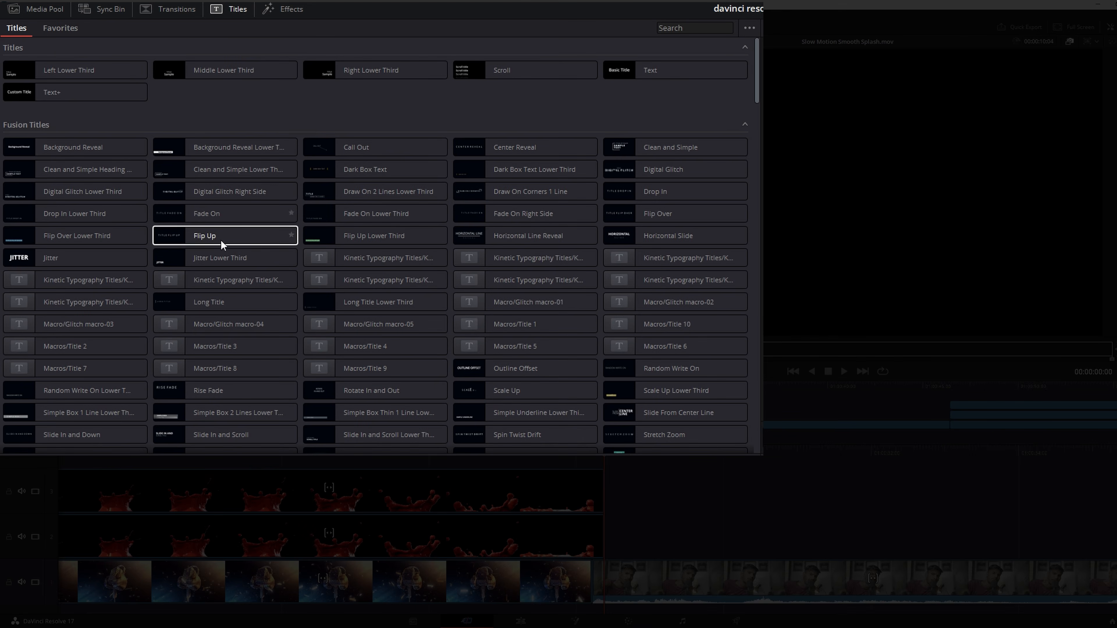
pyautogui.scroll(-2, 274, 246)
pyautogui.scroll(-6, 274, 245)
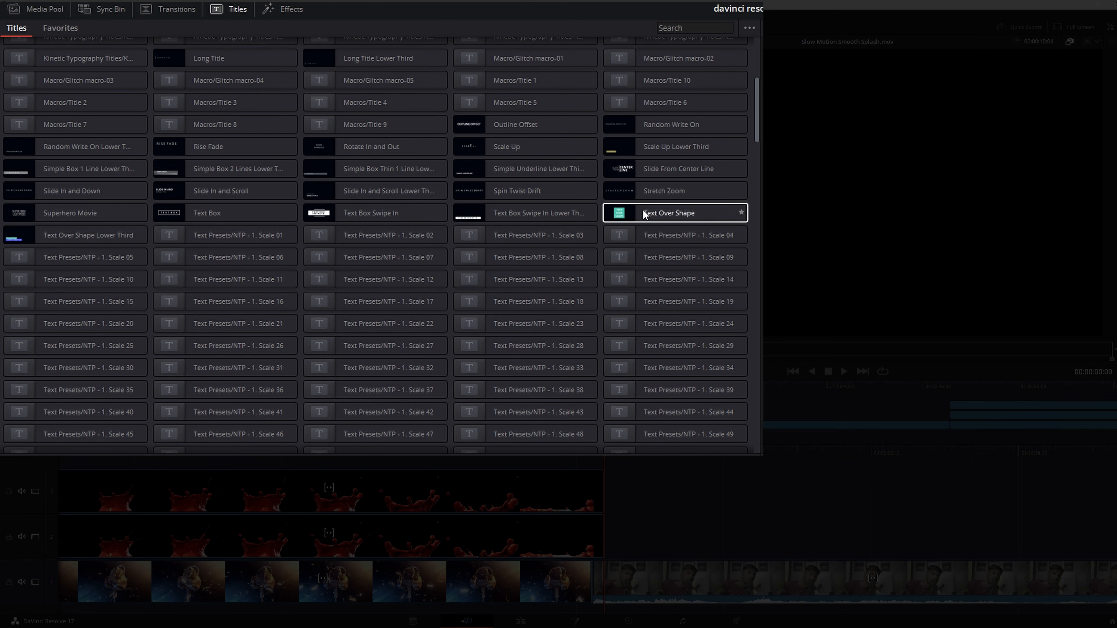
pyautogui.scroll(-20, 267, 228)
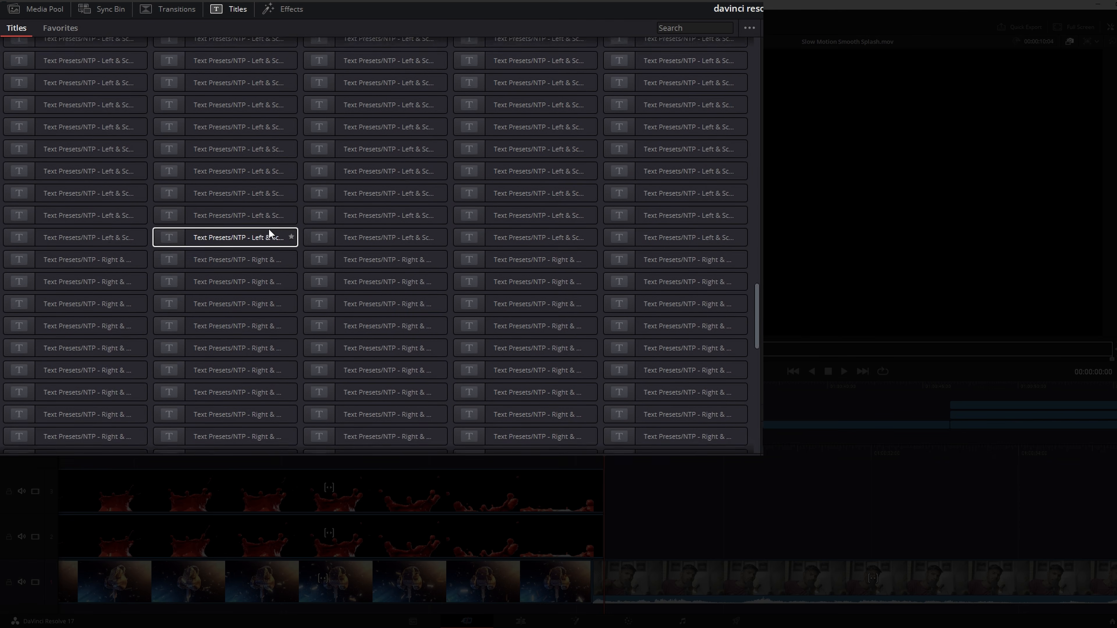
pyautogui.click(287, 7)
pyautogui.scroll(20, 279, 117)
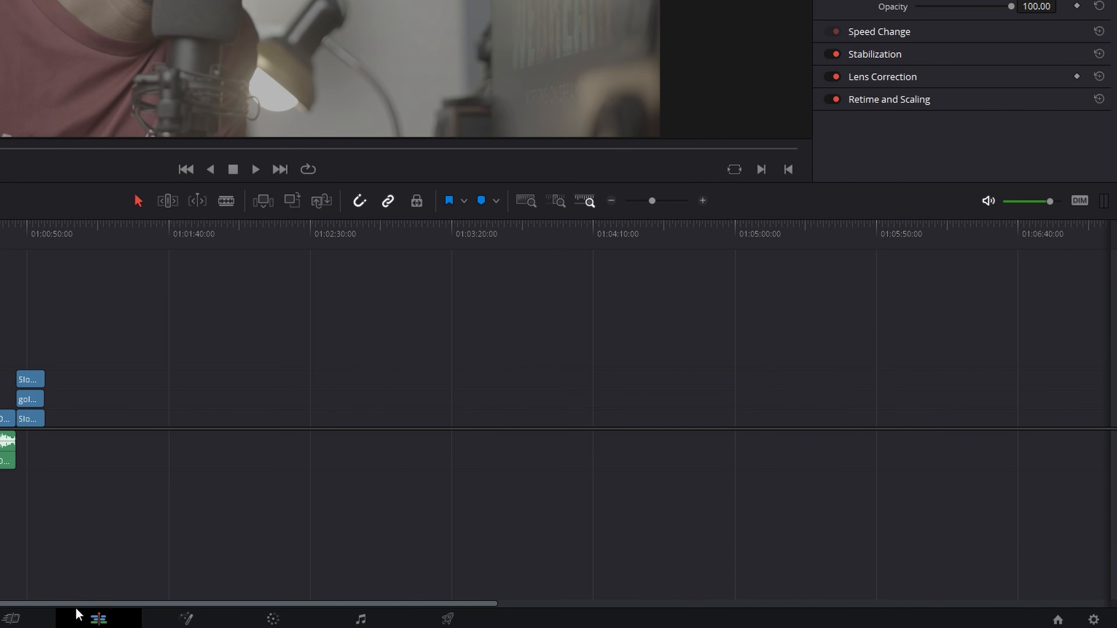
# Step: Switch from the Cut page to the Edit page for the current timeline
pyautogui.click(11, 619)
pyautogui.click(367, 622)
pyautogui.click(10, 619)
pyautogui.click(99, 619)
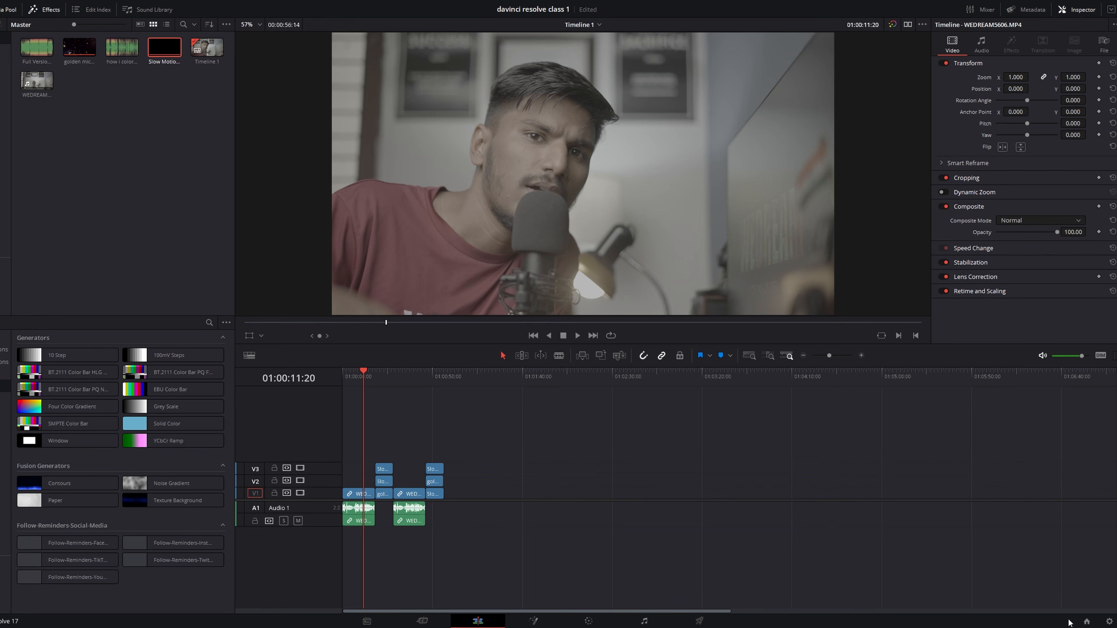
# Step: Set the project's timeline resolution to 3840 x 2160 Ultra HD and save the project settings
pyautogui.click(1109, 621)
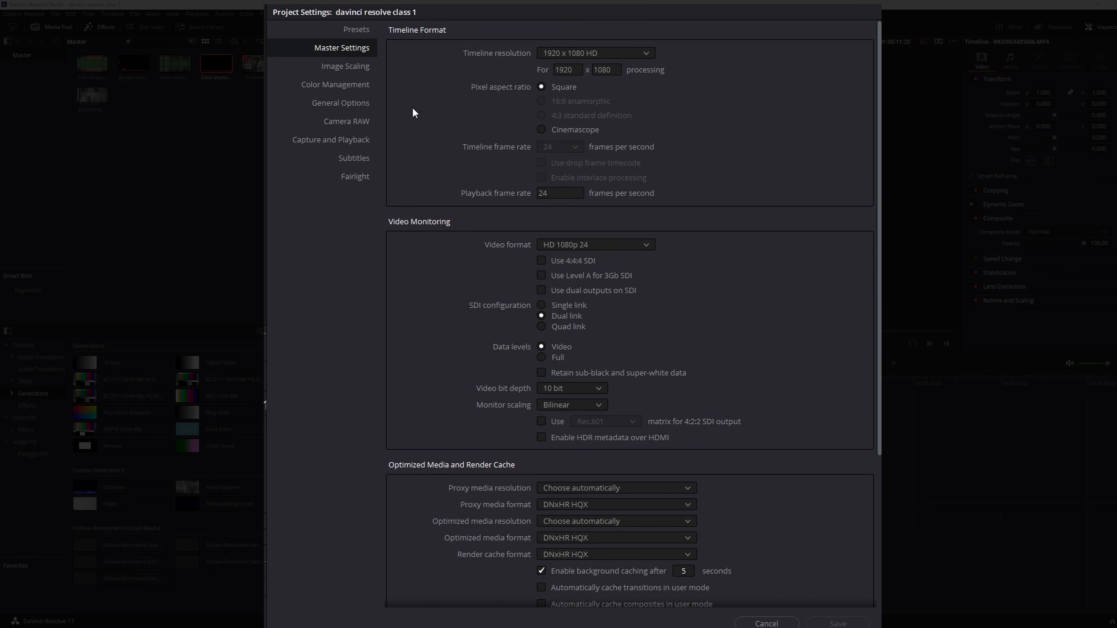
pyautogui.click(556, 53)
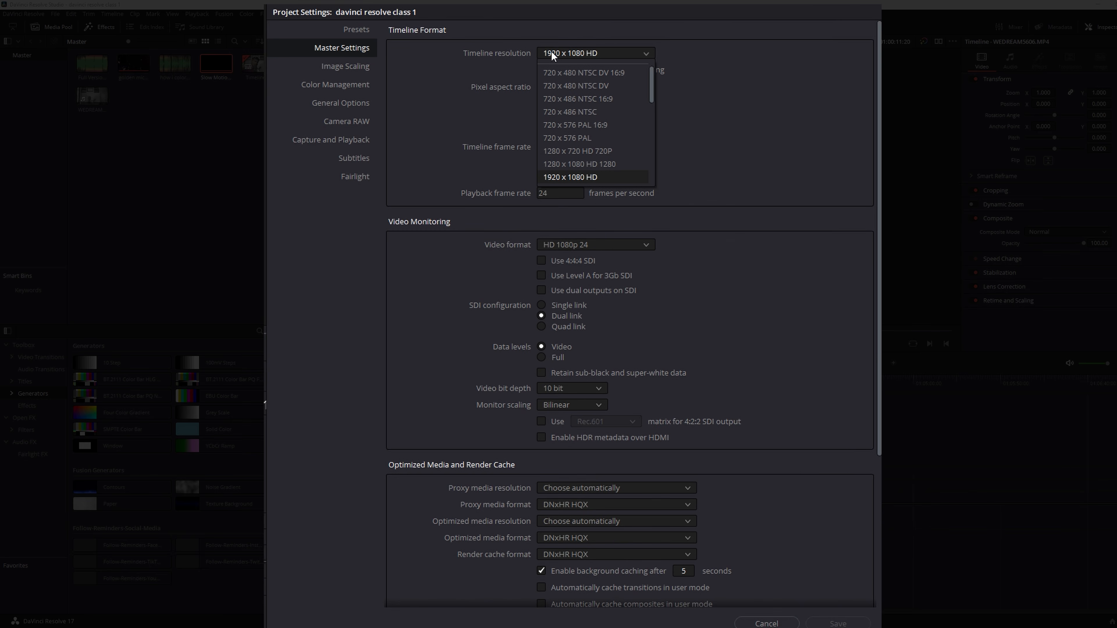
pyautogui.scroll(-2, 605, 124)
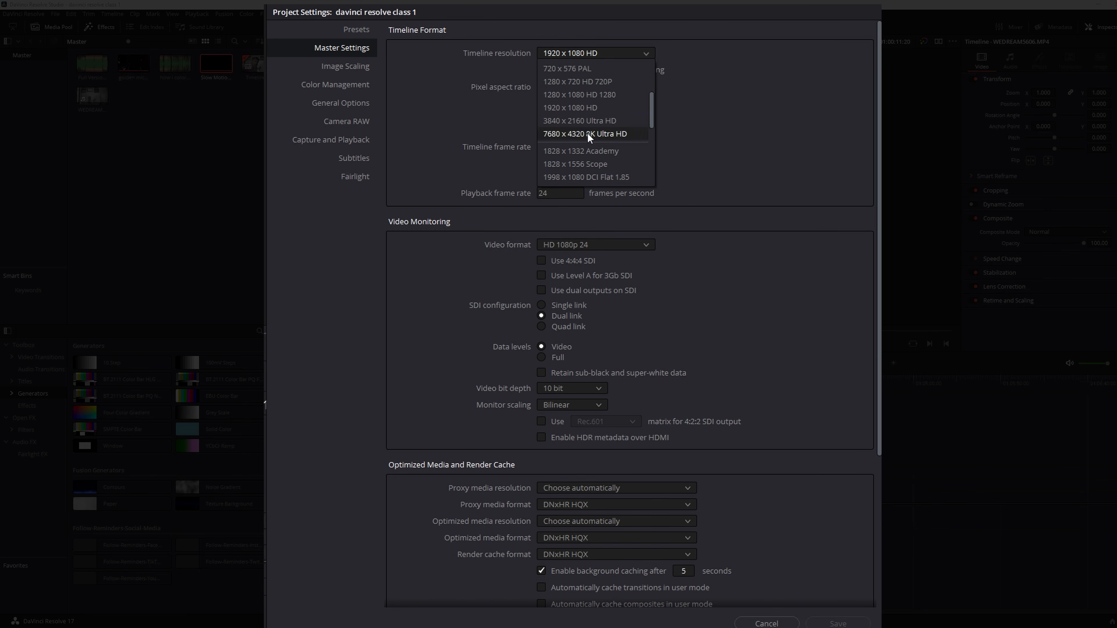
pyautogui.click(585, 121)
pyautogui.click(831, 621)
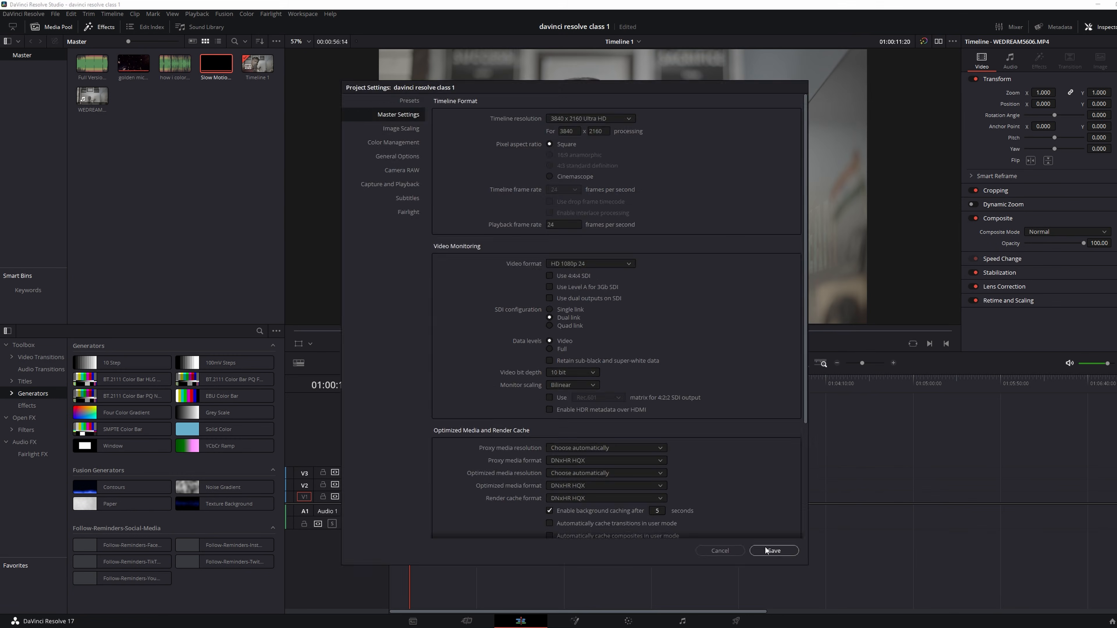
# Step: Clear the existing Timeline 1 from the project and reopen the project settings
pyautogui.click(1112, 621)
pyautogui.click(719, 550)
pyautogui.moveTo(625, 449); pyautogui.dragTo(361, 552)
pyautogui.hotkey('shift', '9')
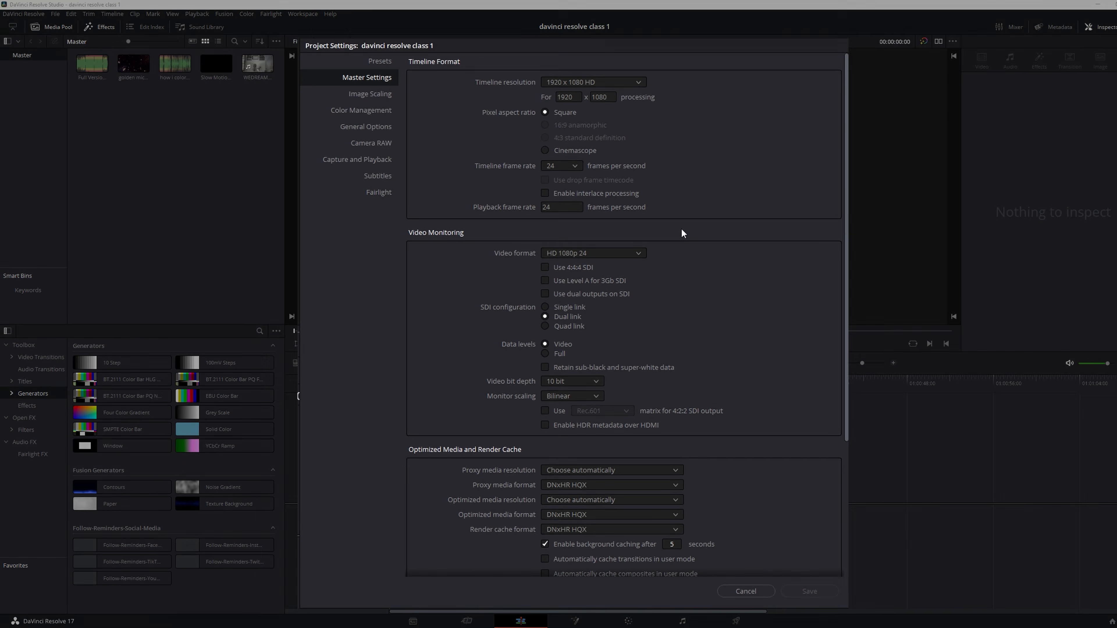
# Step: Set the timeline frame rate to 24 frames per second in the master settings
pyautogui.click(559, 147)
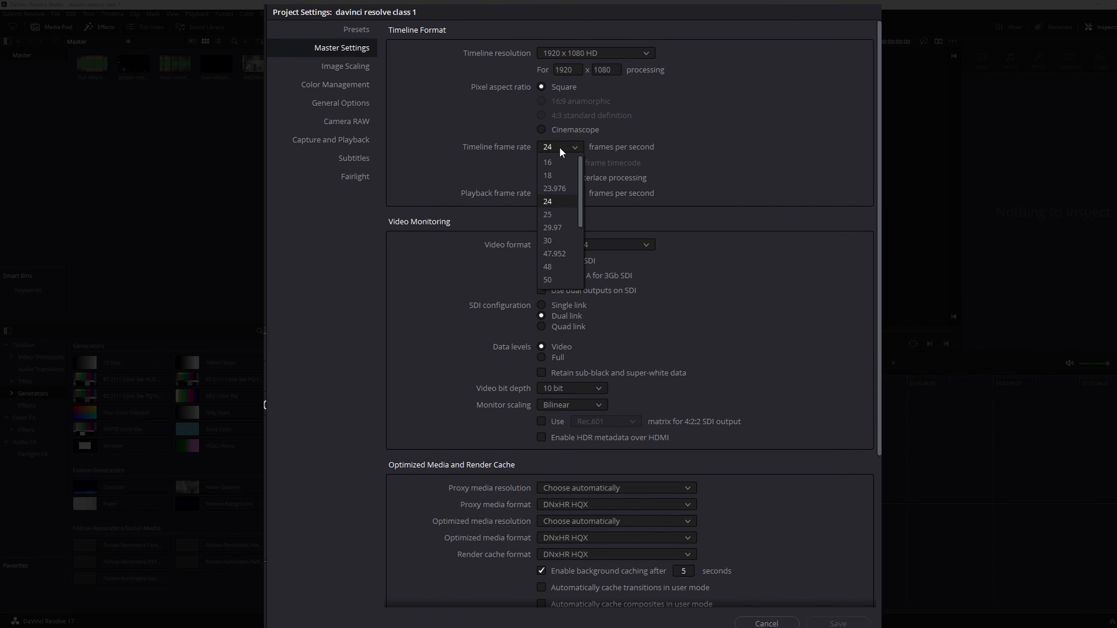
pyautogui.click(557, 205)
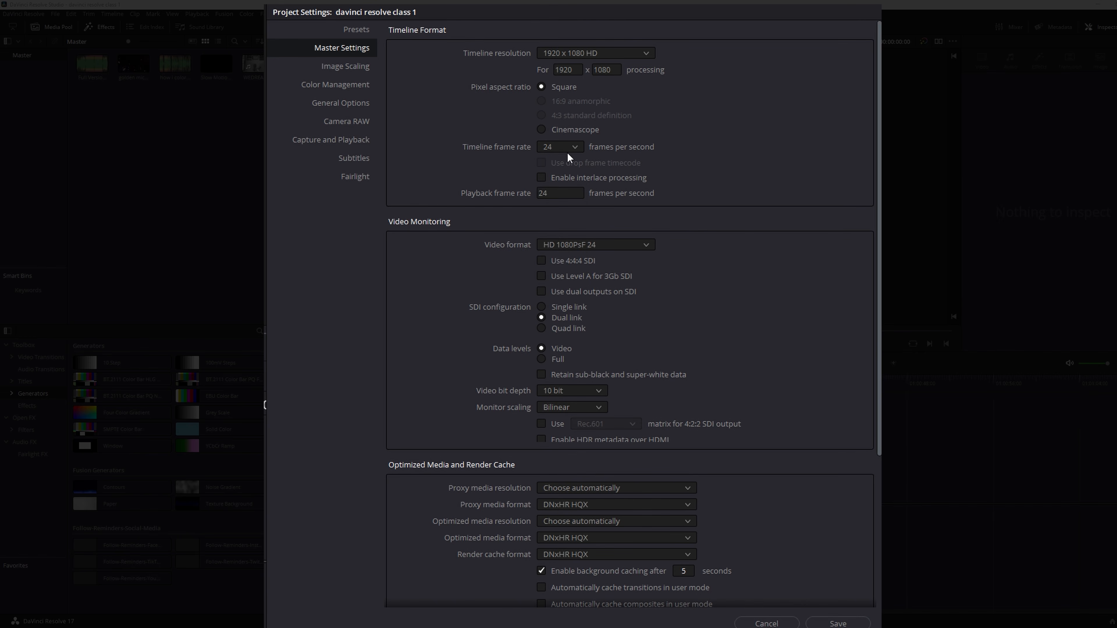
pyautogui.click(574, 149)
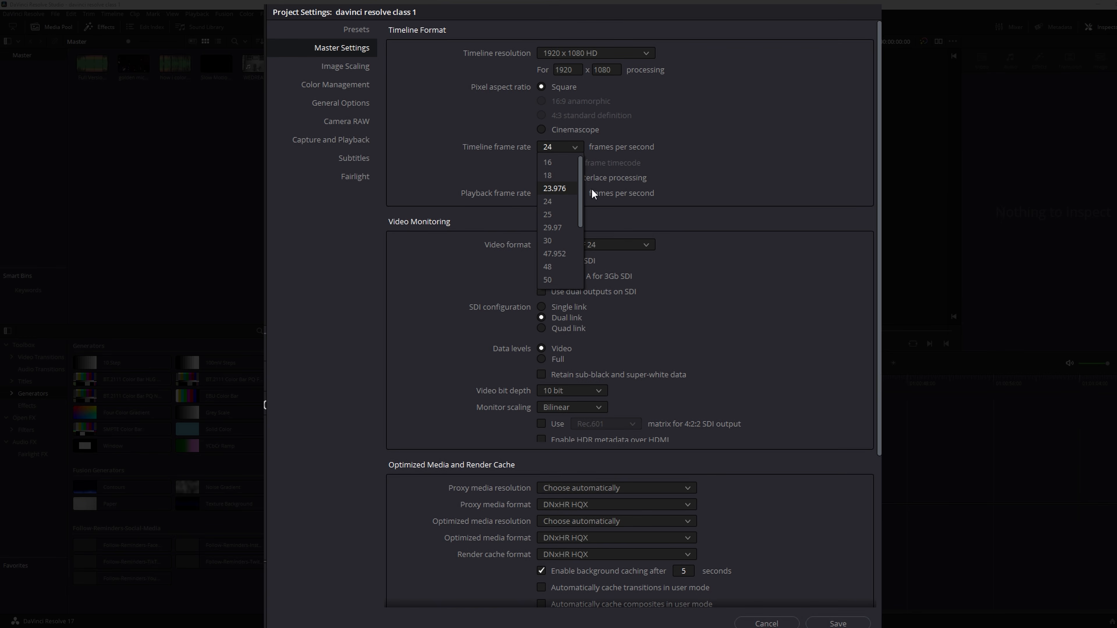
pyautogui.click(548, 202)
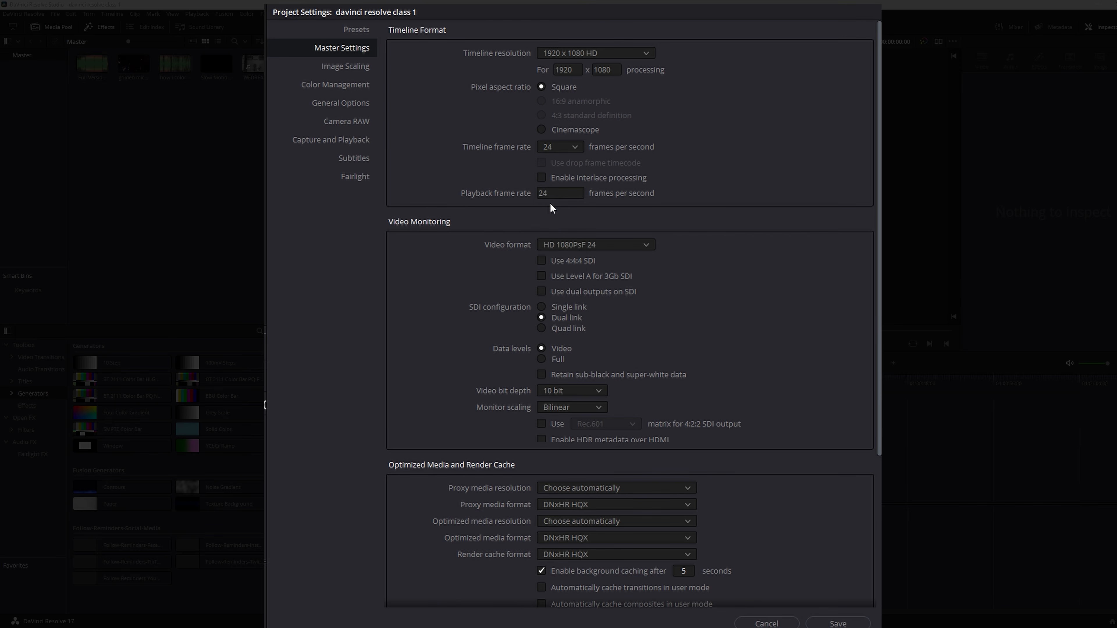
# Step: Examine the available proxy media resolutions, proxy media formats and optimized media resolutions in the master settings
pyautogui.scroll(-2, 550, 205)
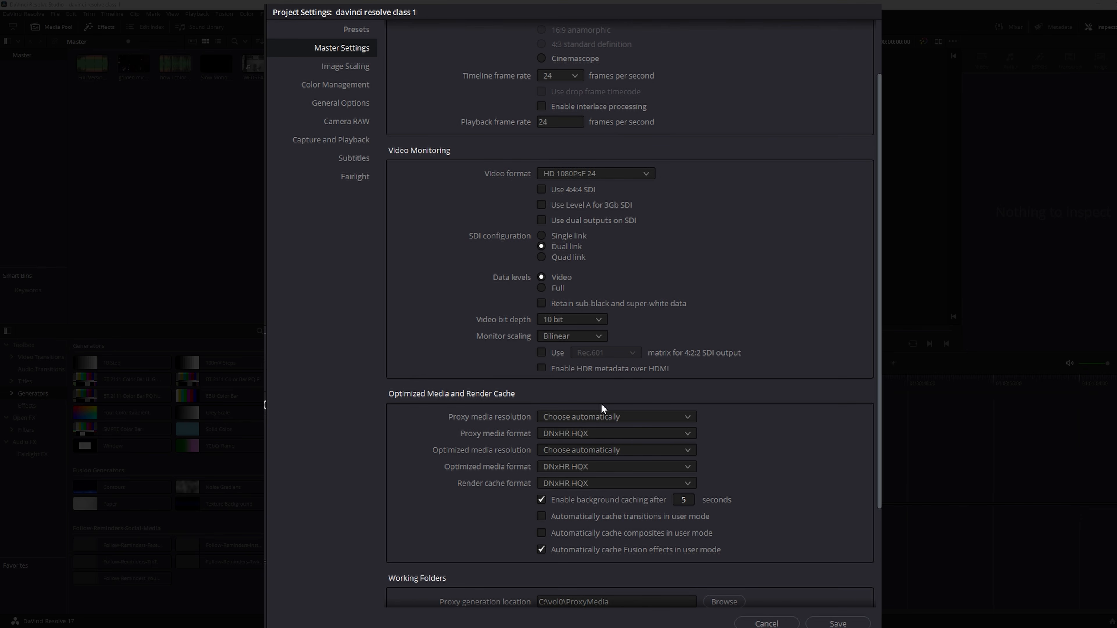
pyautogui.click(595, 418)
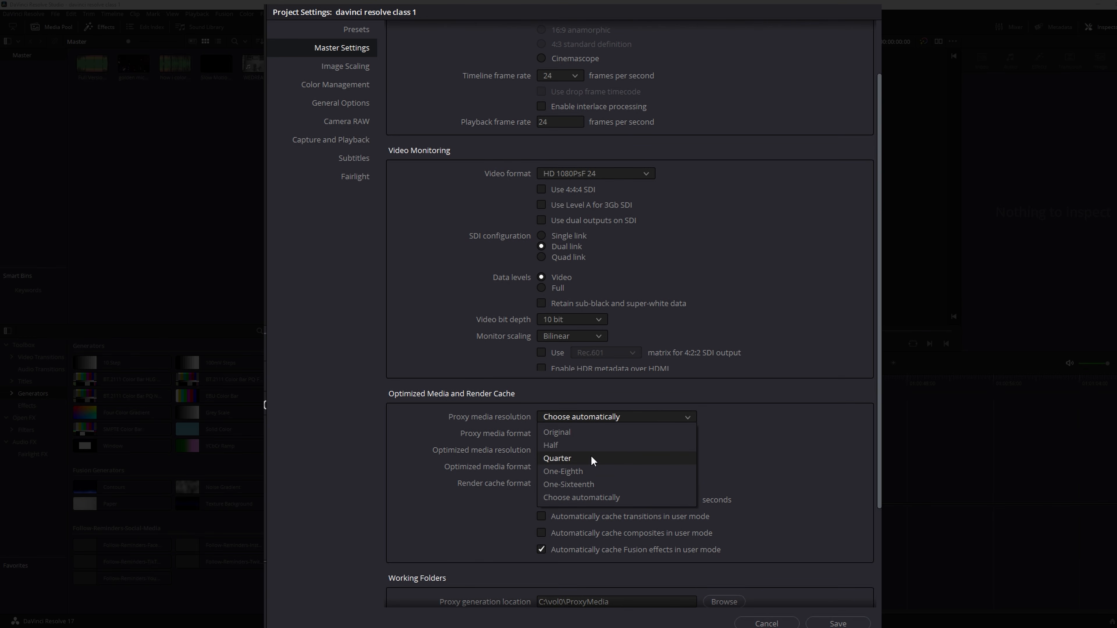
pyautogui.click(743, 430)
pyautogui.click(662, 433)
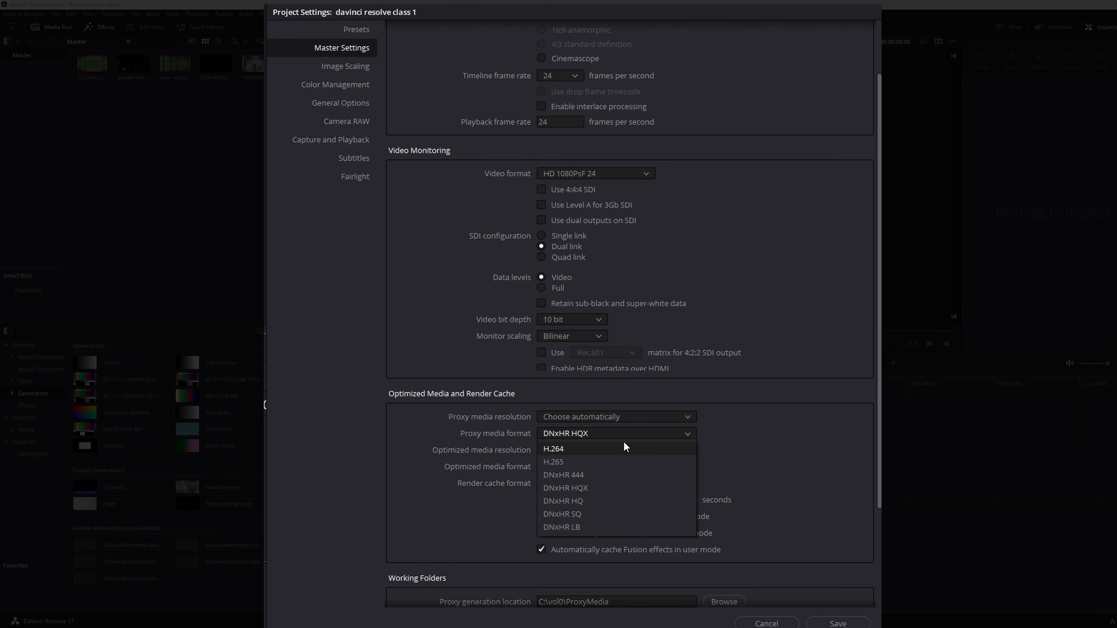
pyautogui.click(703, 462)
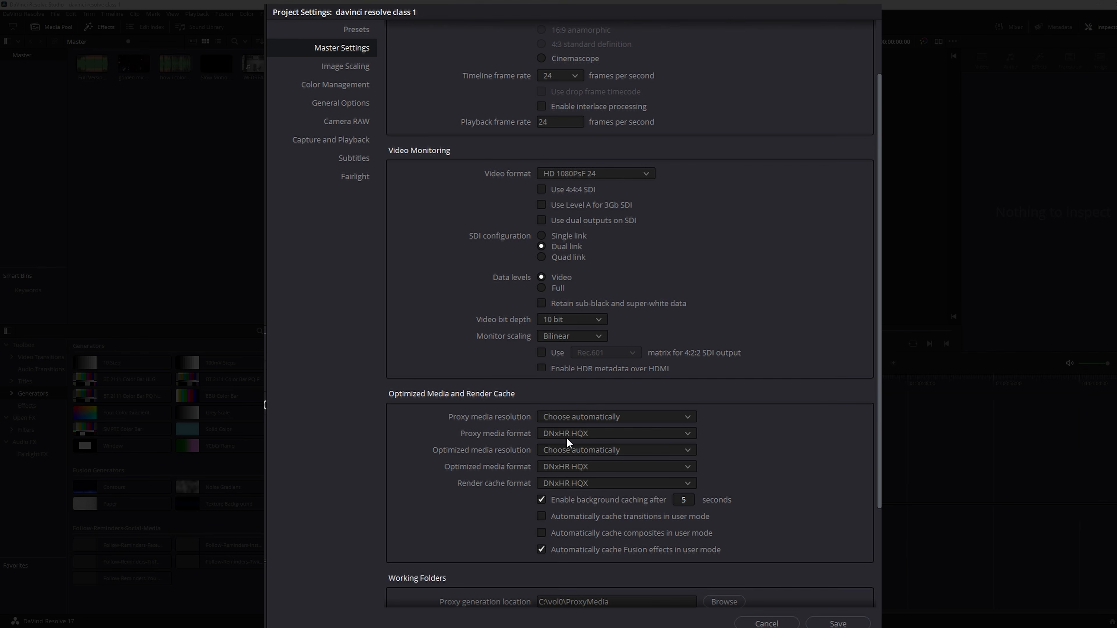
pyautogui.click(568, 414)
pyautogui.click(575, 414)
pyautogui.click(576, 431)
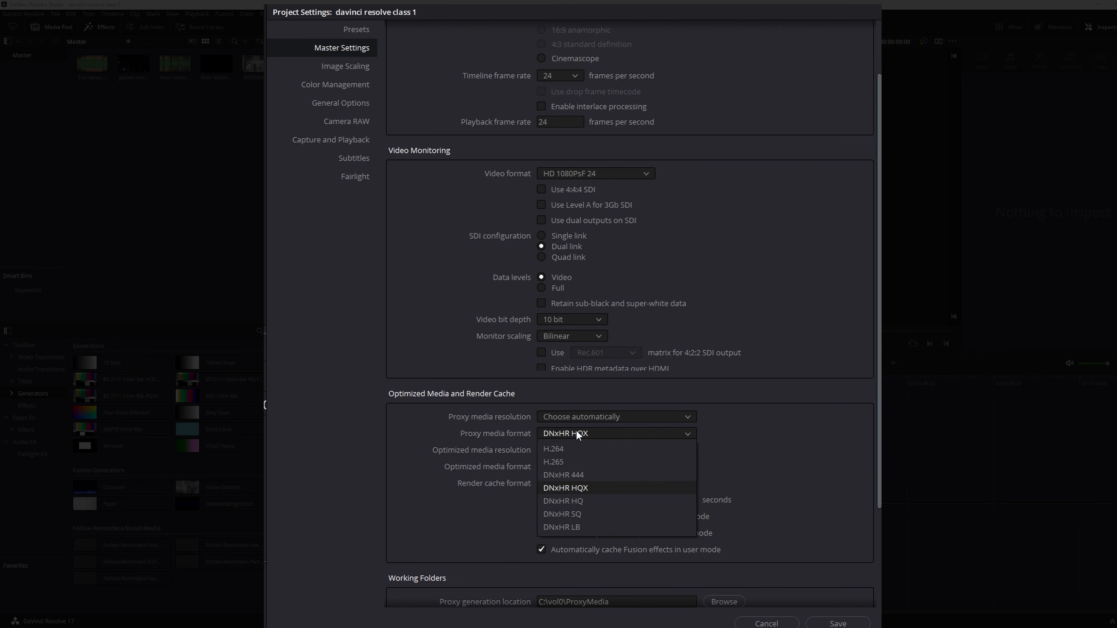
pyautogui.click(576, 431)
pyautogui.click(577, 450)
pyautogui.click(577, 450)
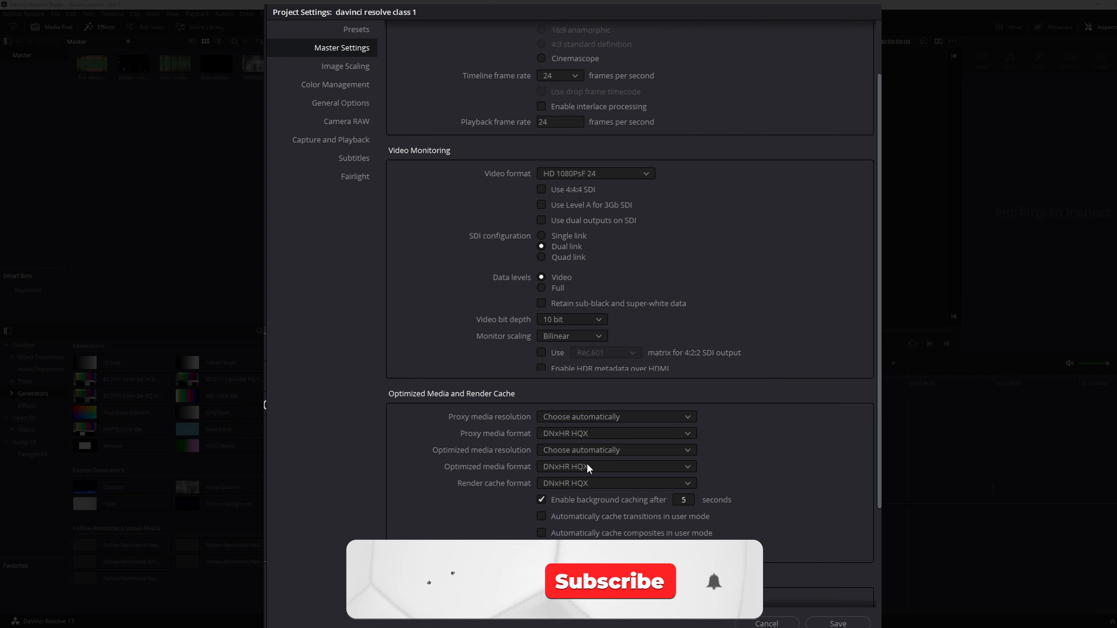
# Step: Set the render cache format to DNxHR LB and review the other available cache formats
pyautogui.click(584, 481)
pyautogui.click(572, 489)
pyautogui.click(584, 481)
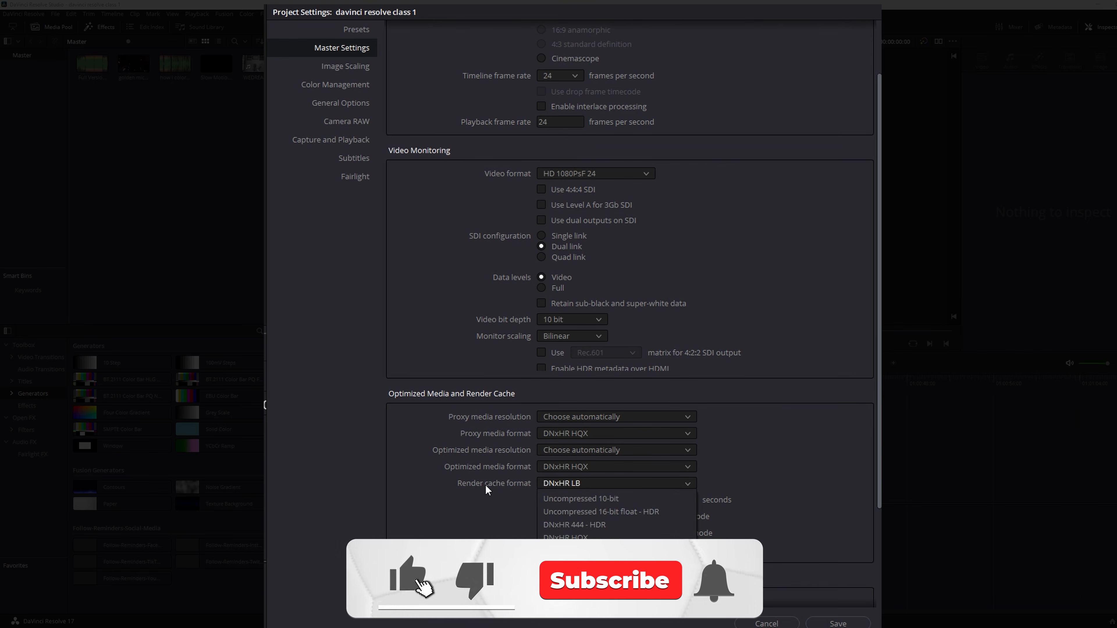
pyautogui.click(479, 486)
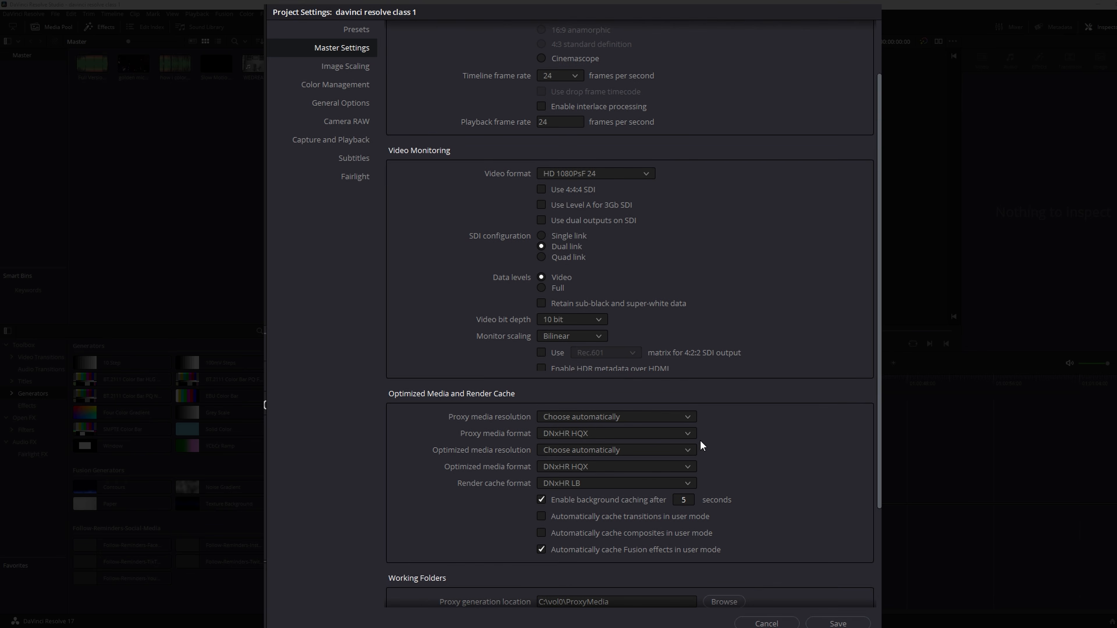
pyautogui.click(632, 484)
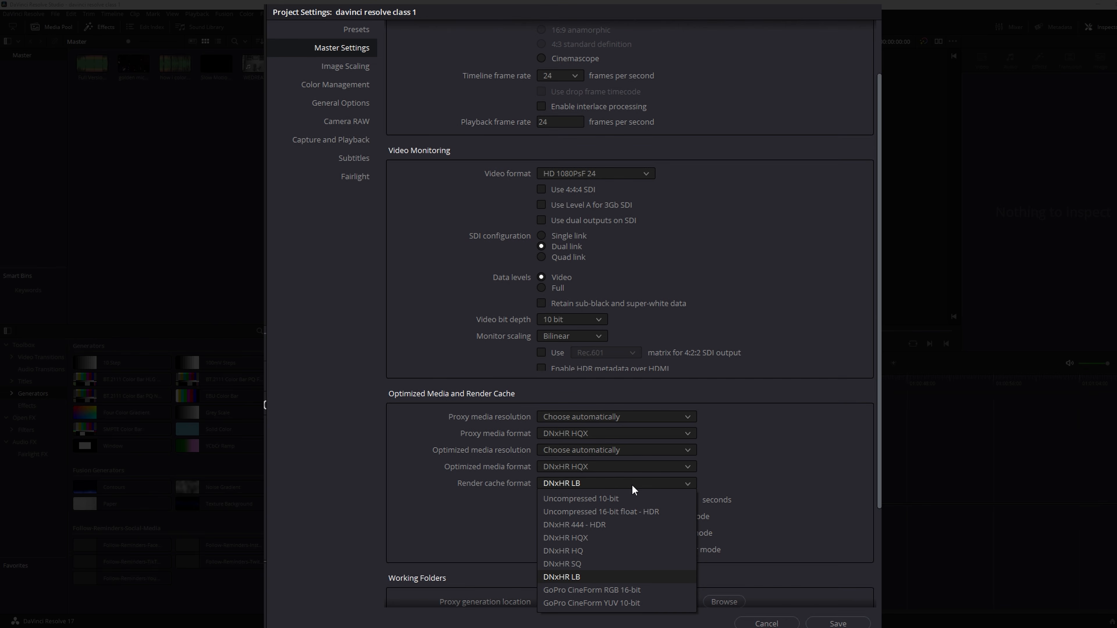
pyautogui.click(632, 484)
pyautogui.click(632, 485)
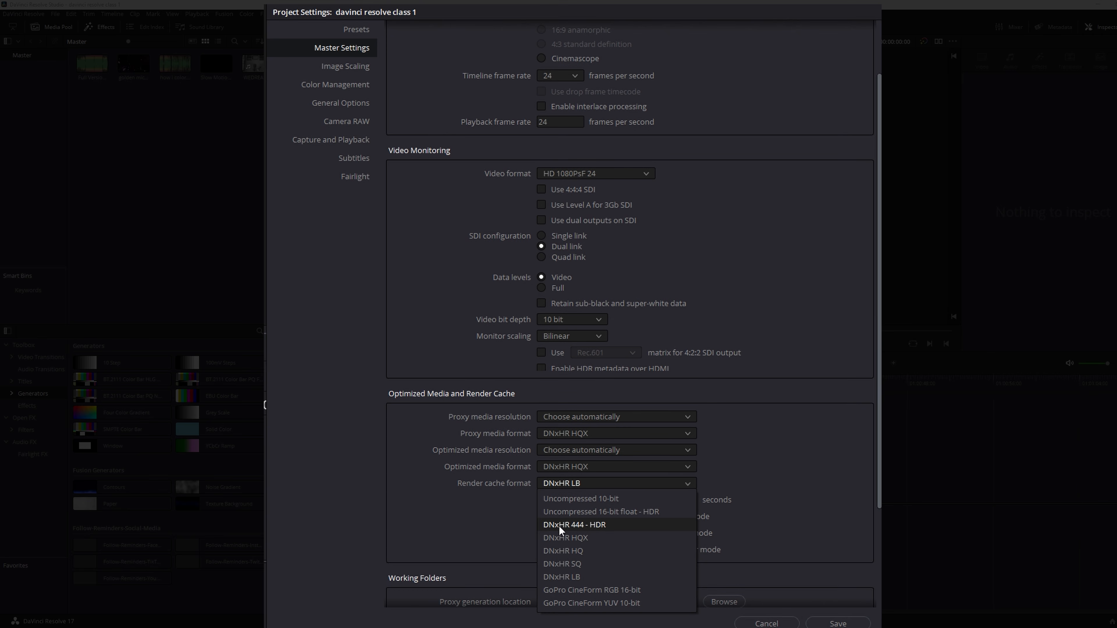
pyautogui.click(506, 508)
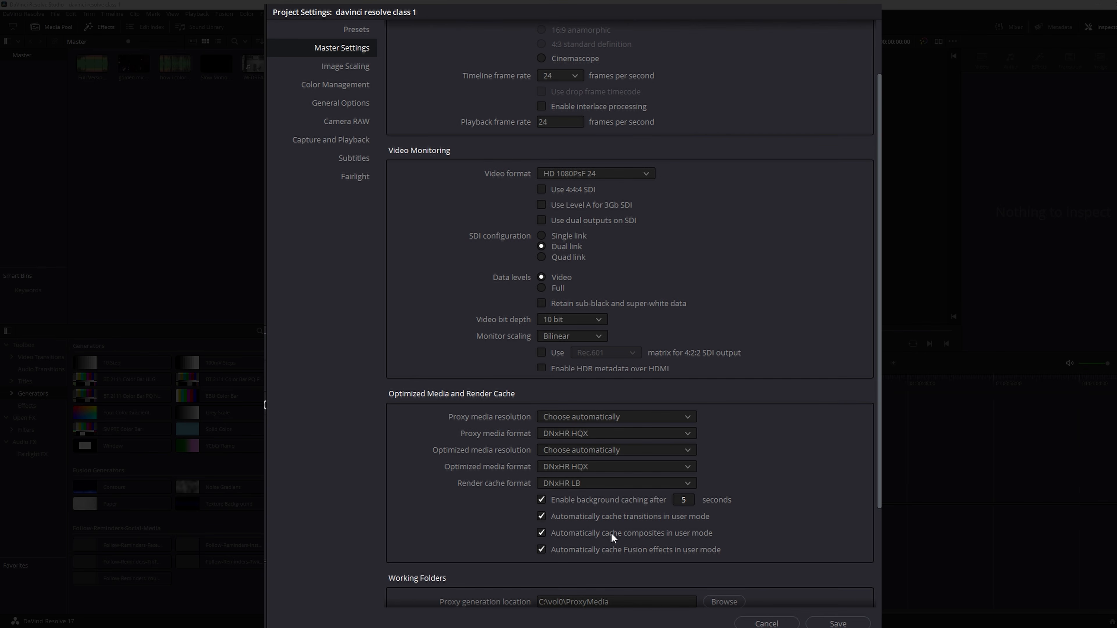
# Step: Turn off automatic caching of composites in user mode and review the working folders and frame interpolation settings
pyautogui.click(541, 533)
pyautogui.scroll(-3, 539, 530)
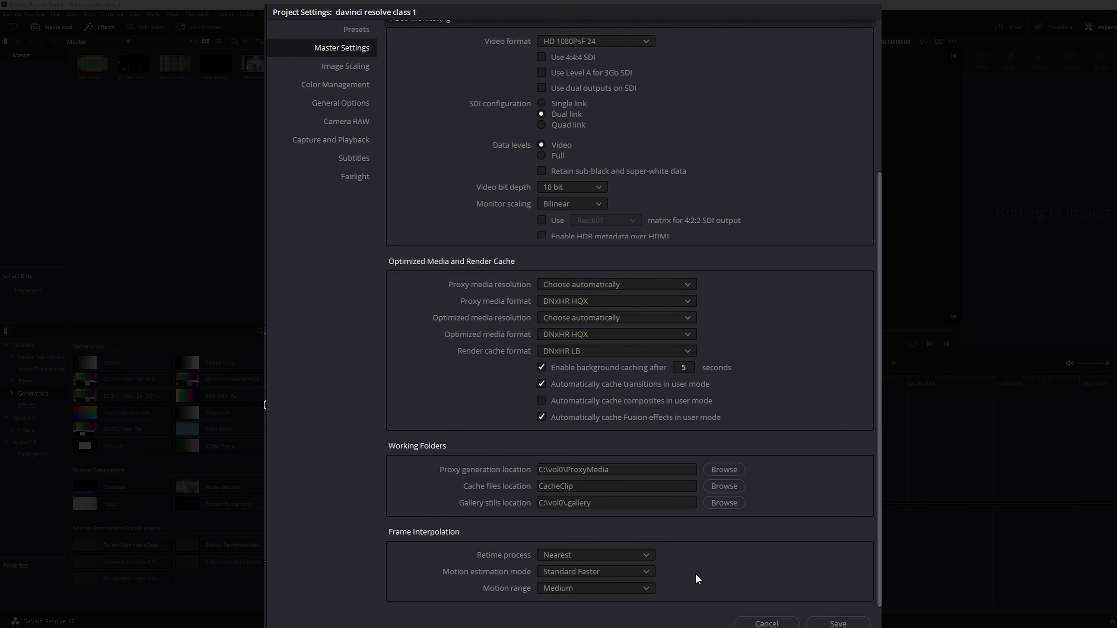
pyautogui.scroll(5, 618, 544)
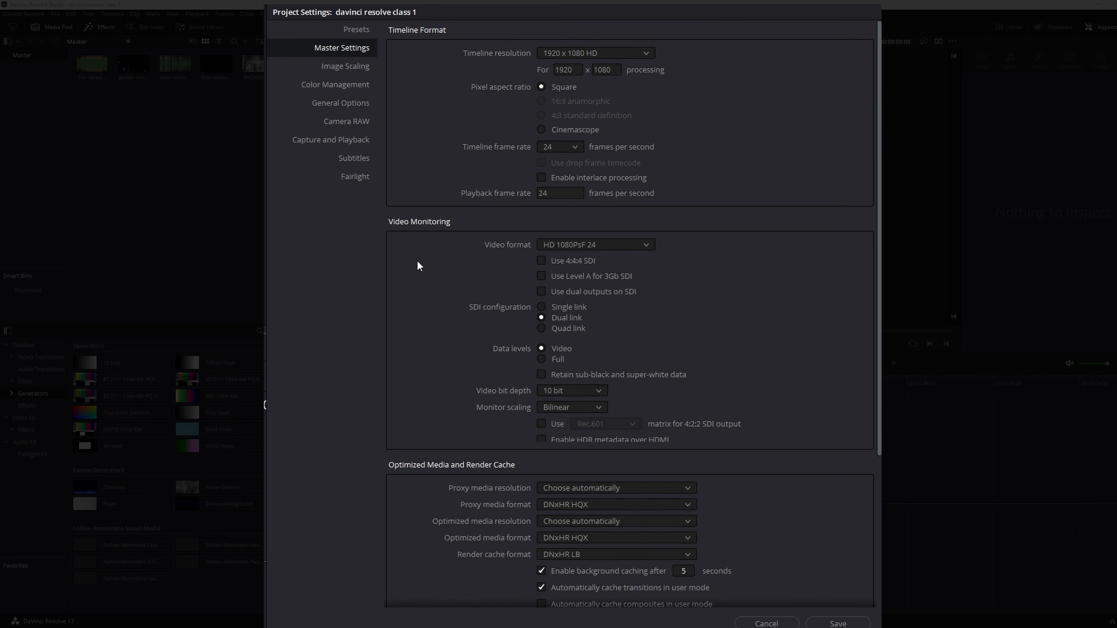
# Step: Look through the Image Scaling, Color Management and Camera RAW settings, and save the project settings from Master Settings
pyautogui.click(346, 66)
pyautogui.click(348, 85)
pyautogui.click(349, 122)
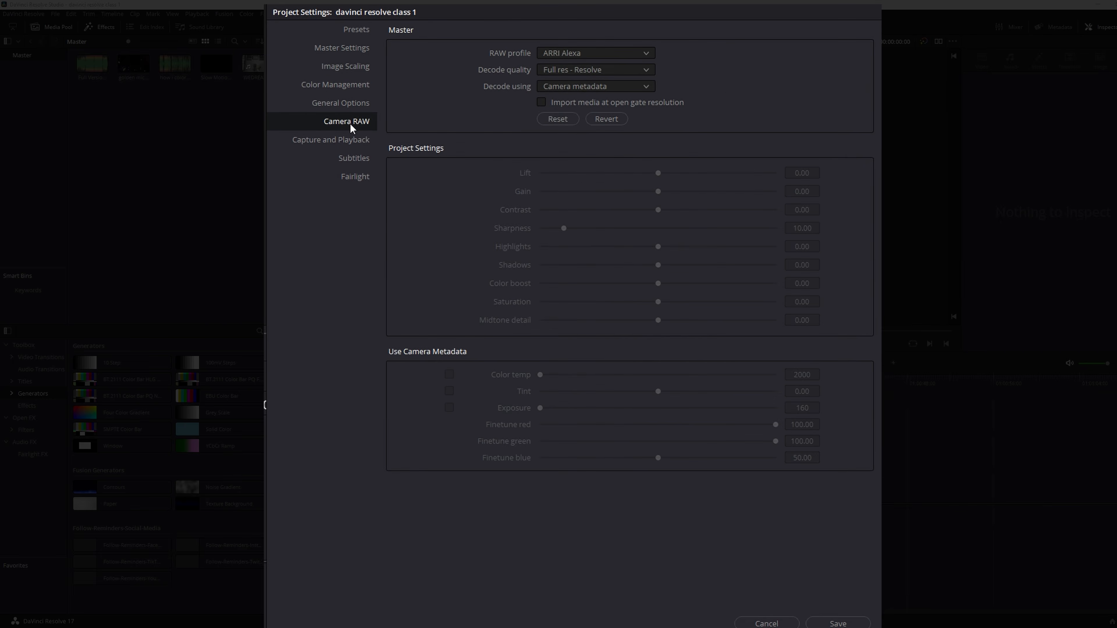
pyautogui.click(365, 67)
pyautogui.click(351, 48)
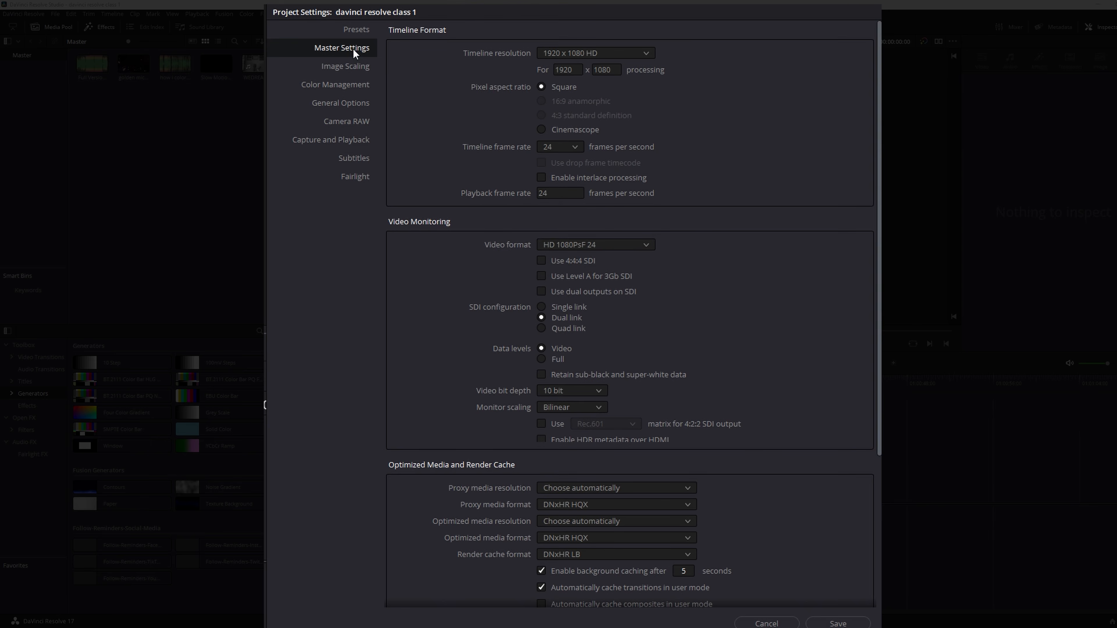
pyautogui.click(816, 624)
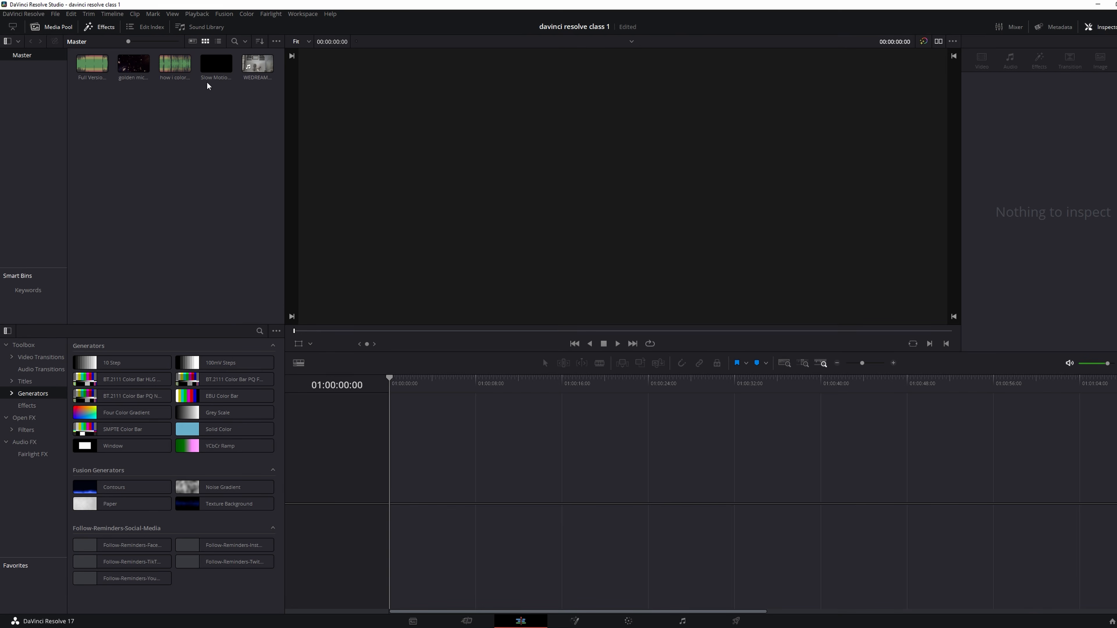
# Step: Add only the video of WEDREAM5606.MP4 to the empty timeline and enlarge the timeline view around the clip
pyautogui.click(257, 64)
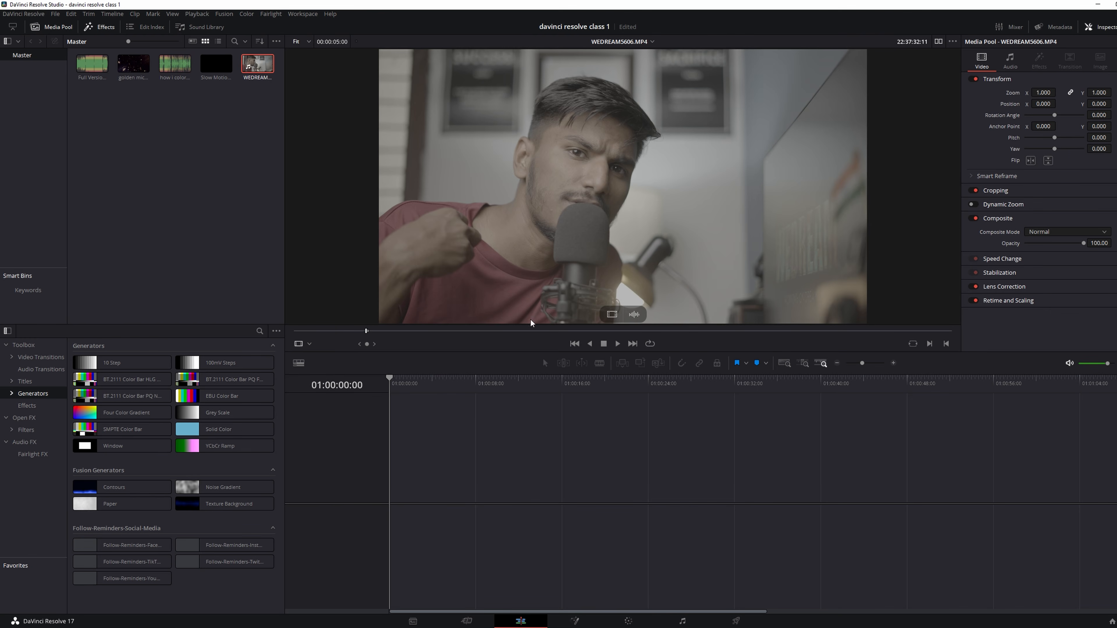
pyautogui.moveTo(361, 330); pyautogui.dragTo(434, 323)
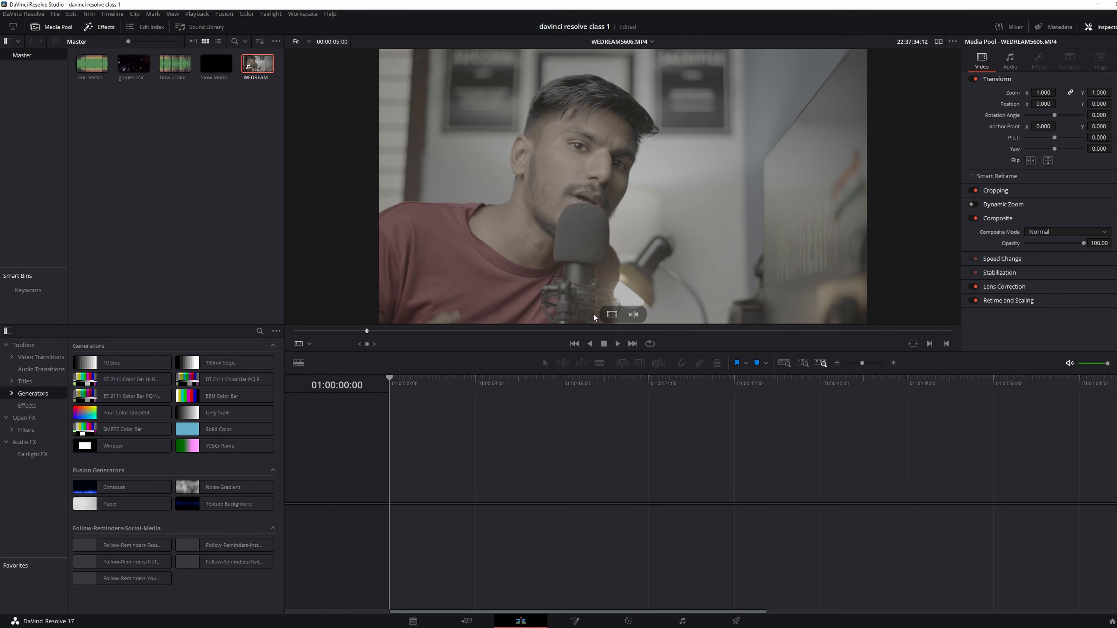
pyautogui.moveTo(612, 317); pyautogui.dragTo(580, 383)
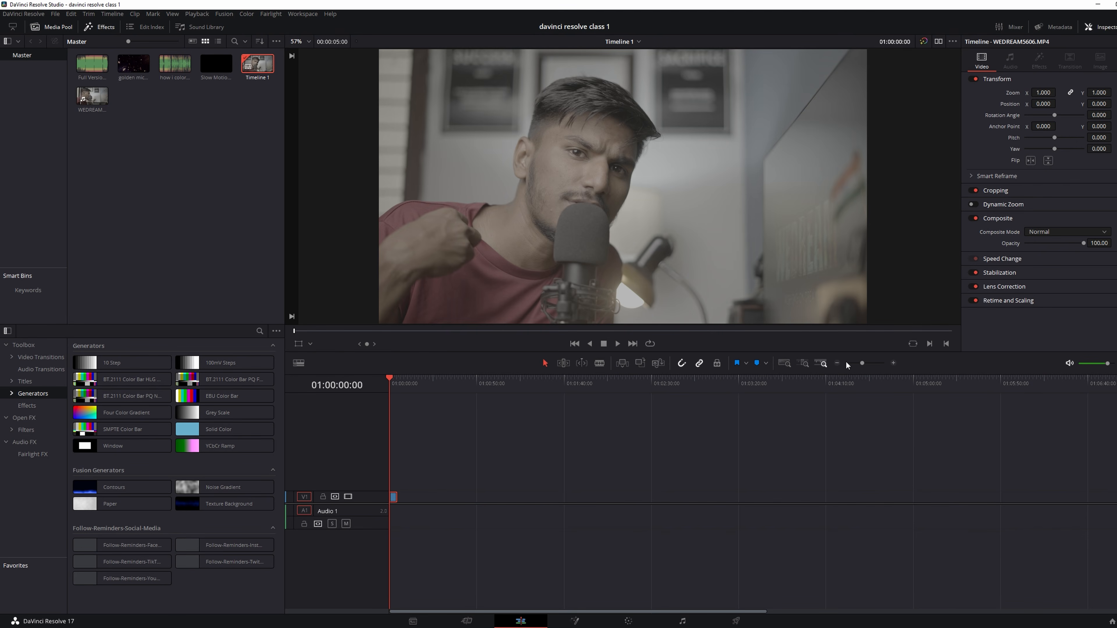
pyautogui.click(892, 364)
pyautogui.click(838, 363)
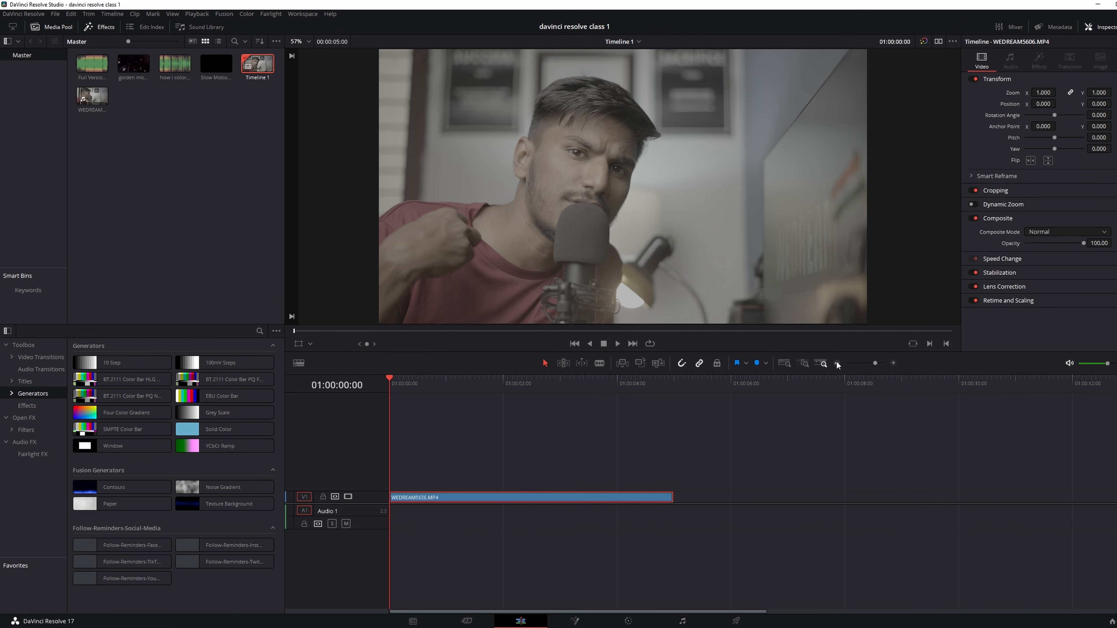
# Step: Add golden microphone.mov to V2 right after WEDREAM5606.MP4, and Slow Motion Smooth Splash.mov to V3 directly following it
pyautogui.click(837, 364)
pyautogui.click(838, 363)
pyautogui.click(837, 363)
pyautogui.click(784, 363)
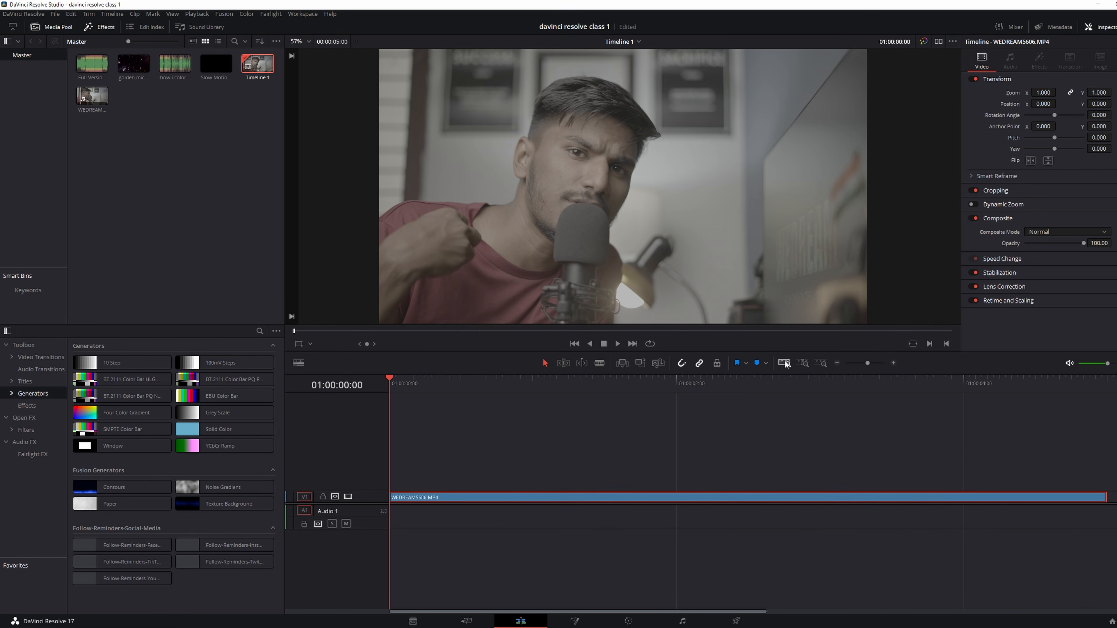
pyautogui.moveTo(134, 63); pyautogui.dragTo(1091, 484)
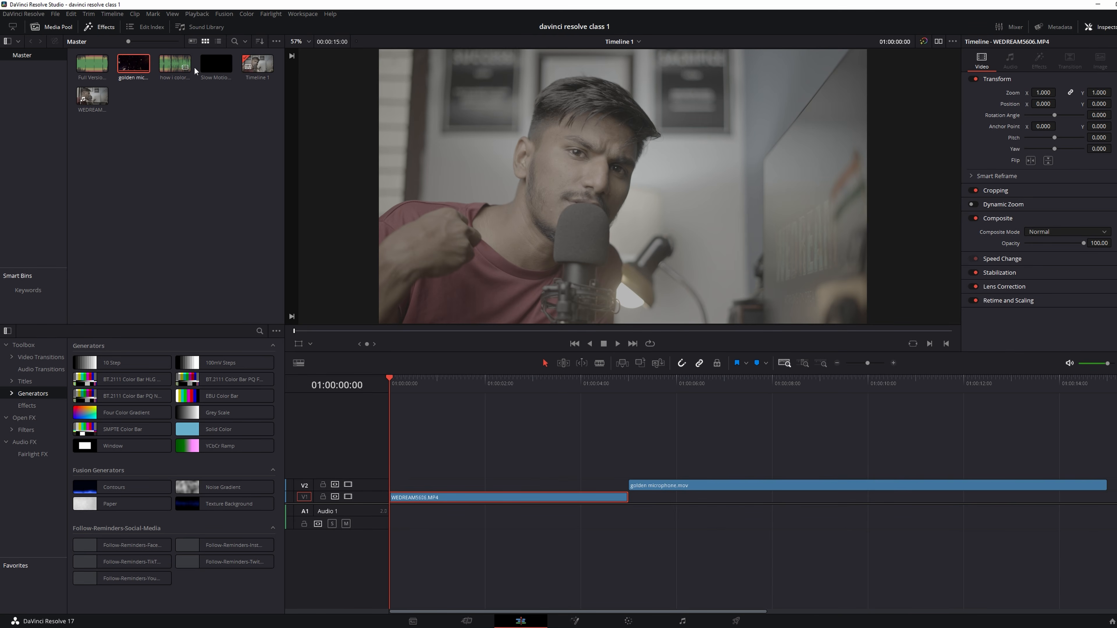
pyautogui.moveTo(216, 63); pyautogui.dragTo(1077, 477)
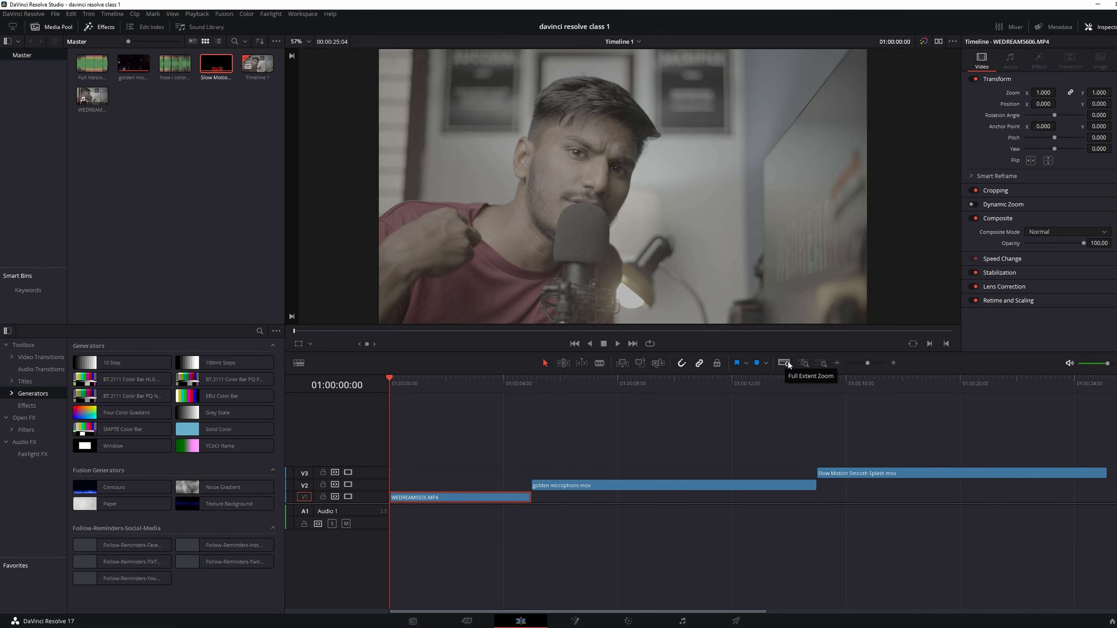
# Step: Compare the detail and custom zoom views of the timeline around 01:00:10:21, and adjust the custom zoom slightly
pyautogui.click(699, 382)
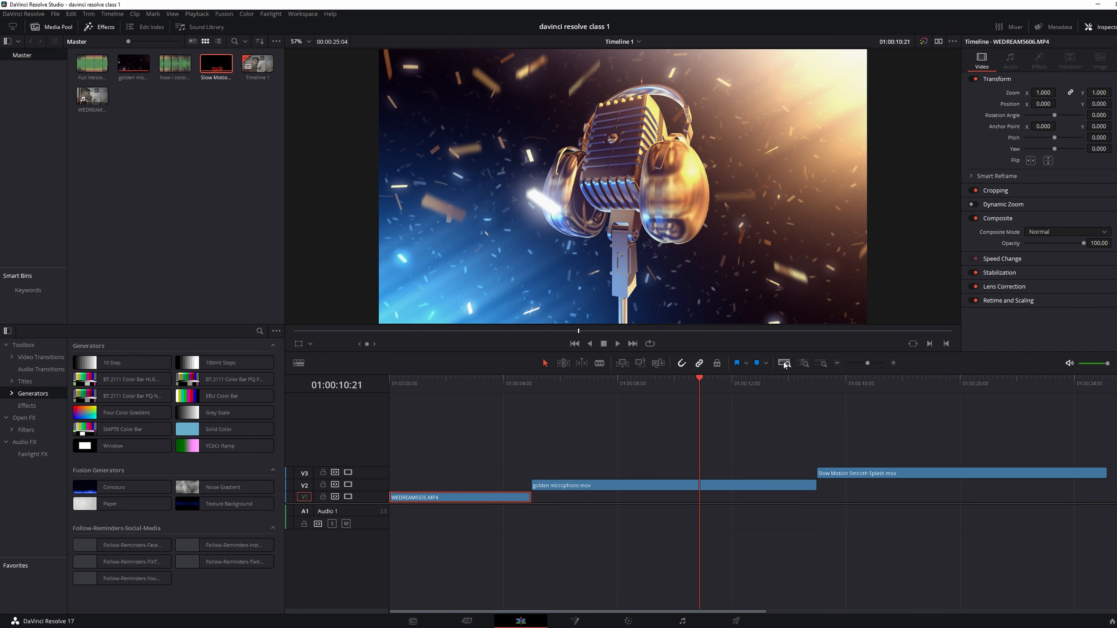
pyautogui.click(801, 363)
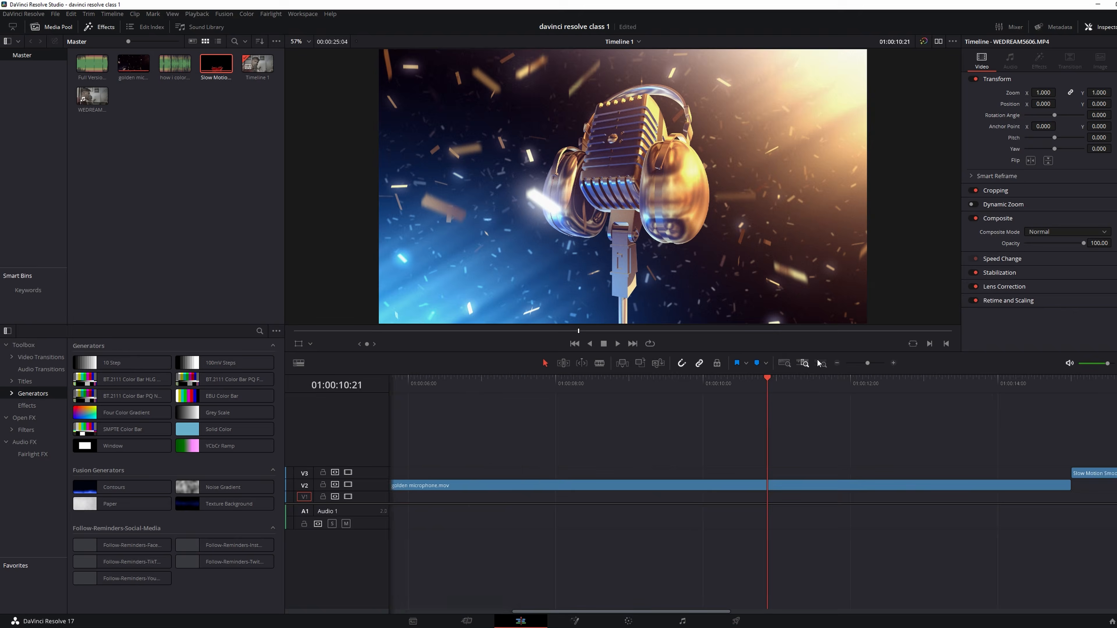
pyautogui.click(818, 363)
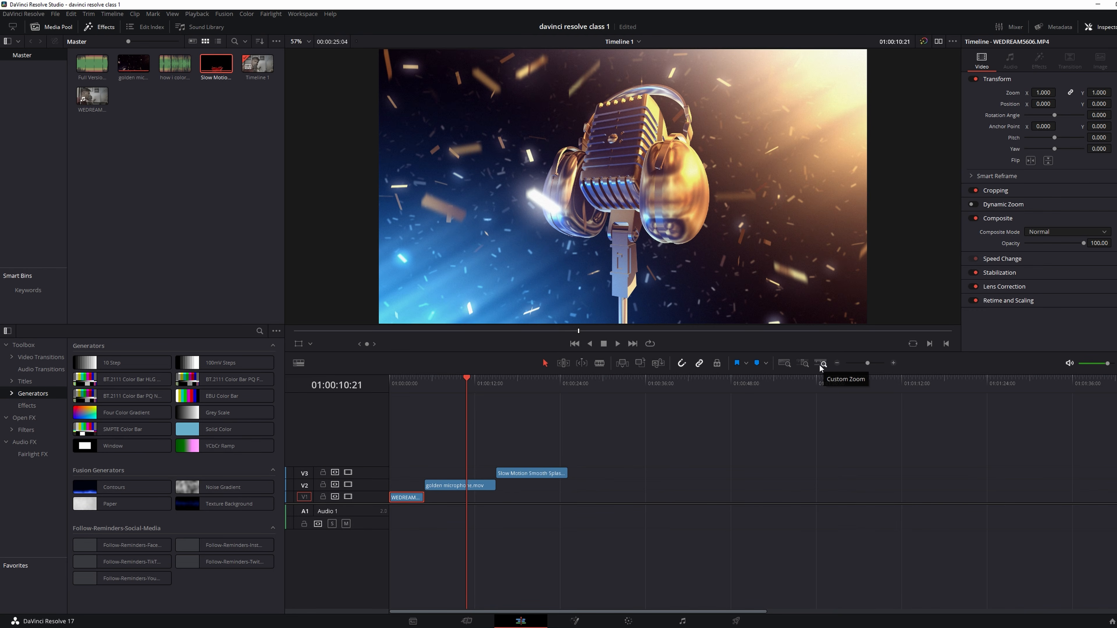
pyautogui.moveTo(867, 363)
pyautogui.mouseDown()
pyautogui.moveTo(878, 365)
pyautogui.moveTo(858, 365)
pyautogui.moveTo(866, 367)
pyautogui.mouseUp()
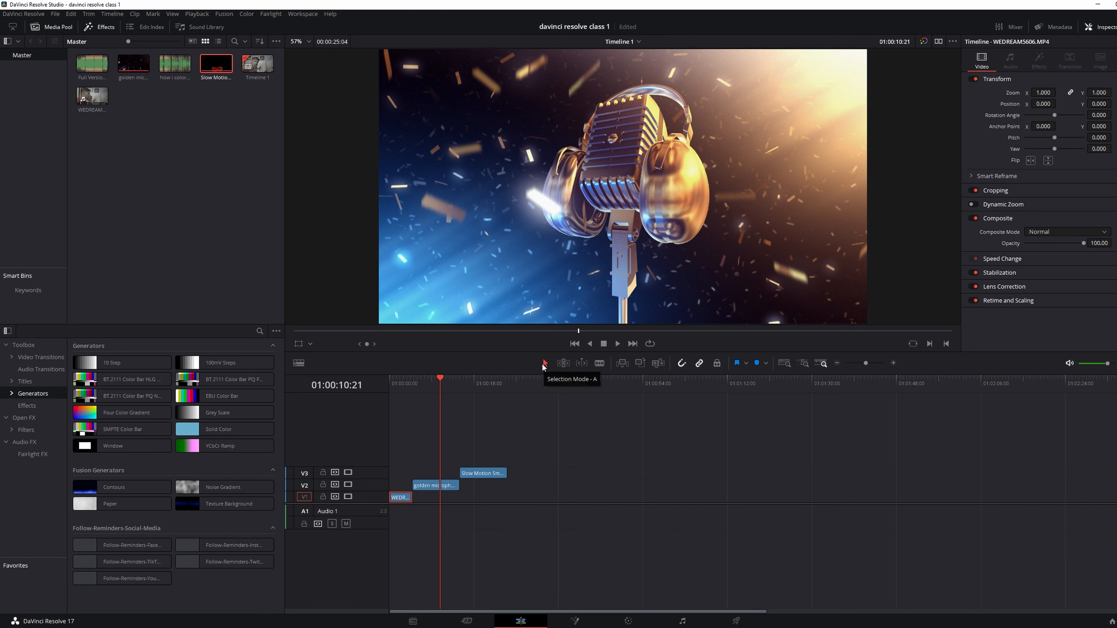
# Step: Slip the footage inside WEDREAM5606.MP4 in Trim Edit Mode, keeping the clip's place on V1
pyautogui.moveTo(409, 390); pyautogui.dragTo(433, 389)
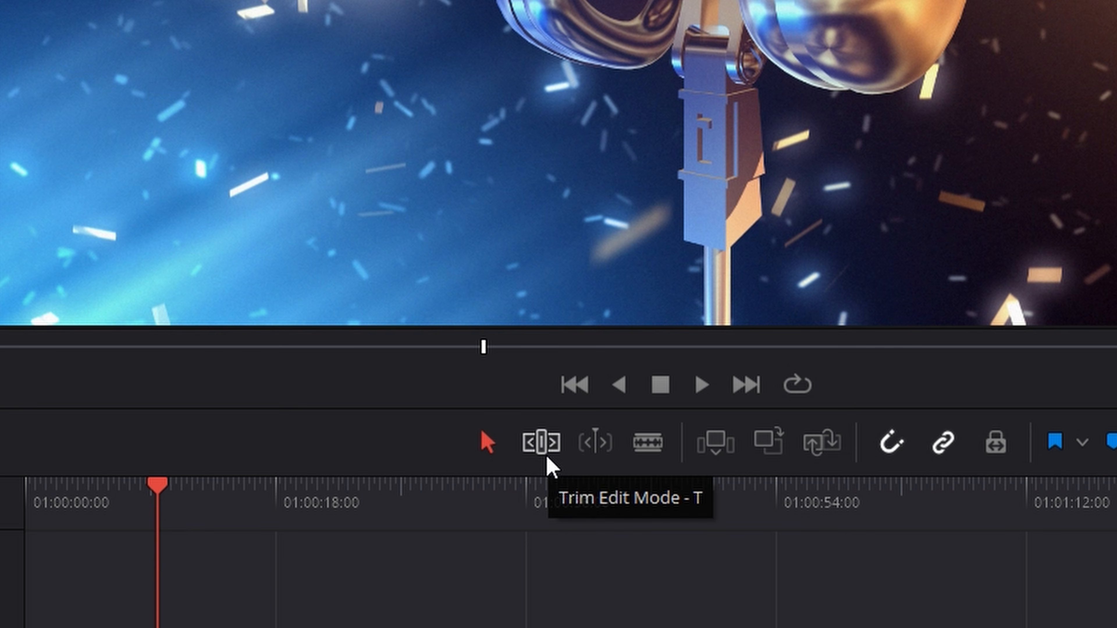
pyautogui.click(547, 457)
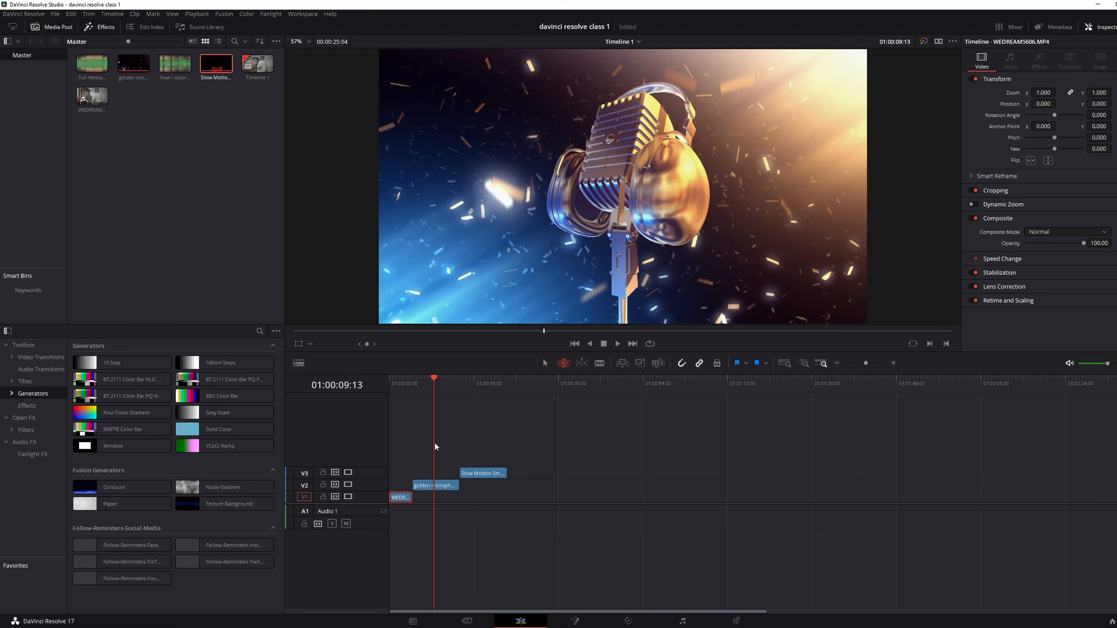
pyautogui.click(429, 485)
pyautogui.click(405, 387)
pyautogui.moveTo(405, 388); pyautogui.dragTo(401, 387)
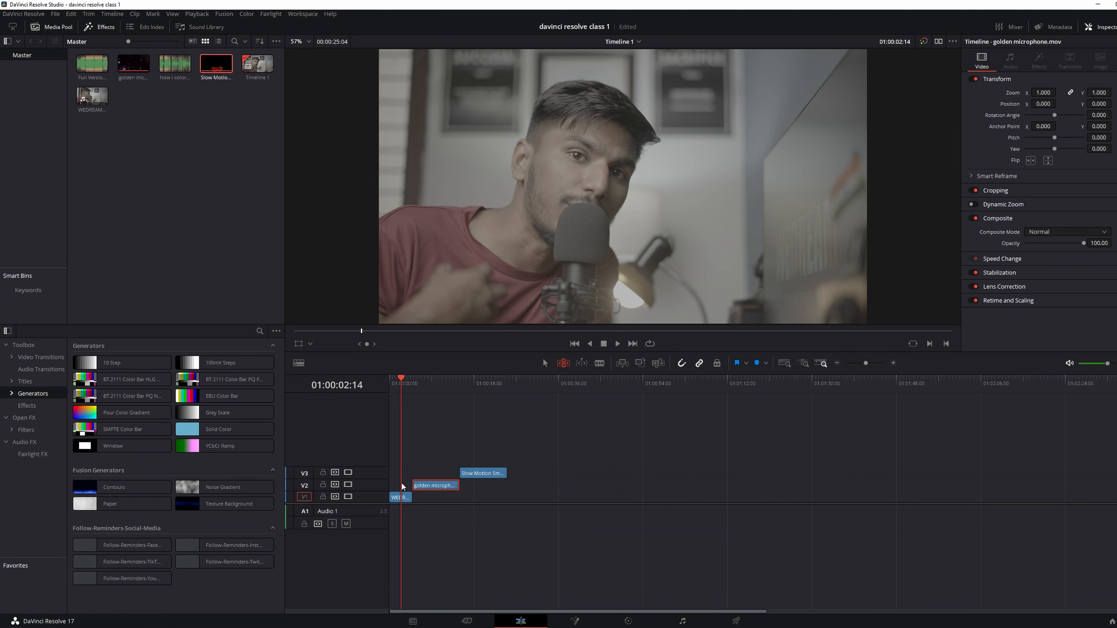
pyautogui.click(402, 498)
pyautogui.moveTo(402, 498); pyautogui.dragTo(386, 498)
pyautogui.click(804, 363)
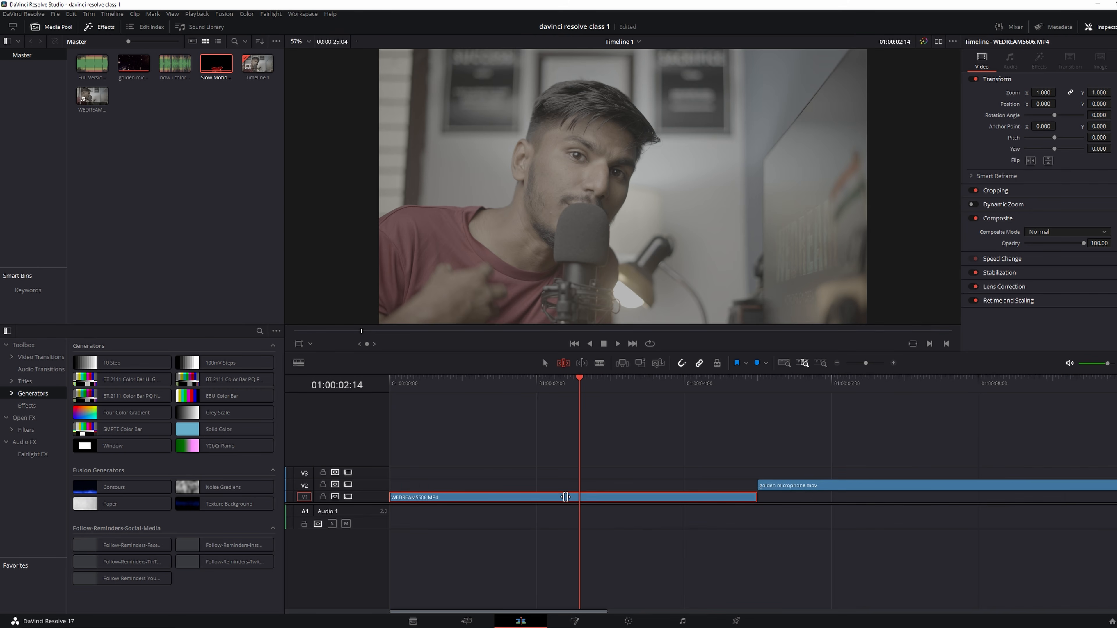
pyautogui.moveTo(585, 494)
pyautogui.mouseDown()
pyautogui.moveTo(405, 484)
pyautogui.moveTo(761, 495)
pyautogui.moveTo(460, 480)
pyautogui.moveTo(723, 484)
pyautogui.moveTo(396, 488)
pyautogui.moveTo(640, 496)
pyautogui.moveTo(570, 497)
pyautogui.mouseUp()
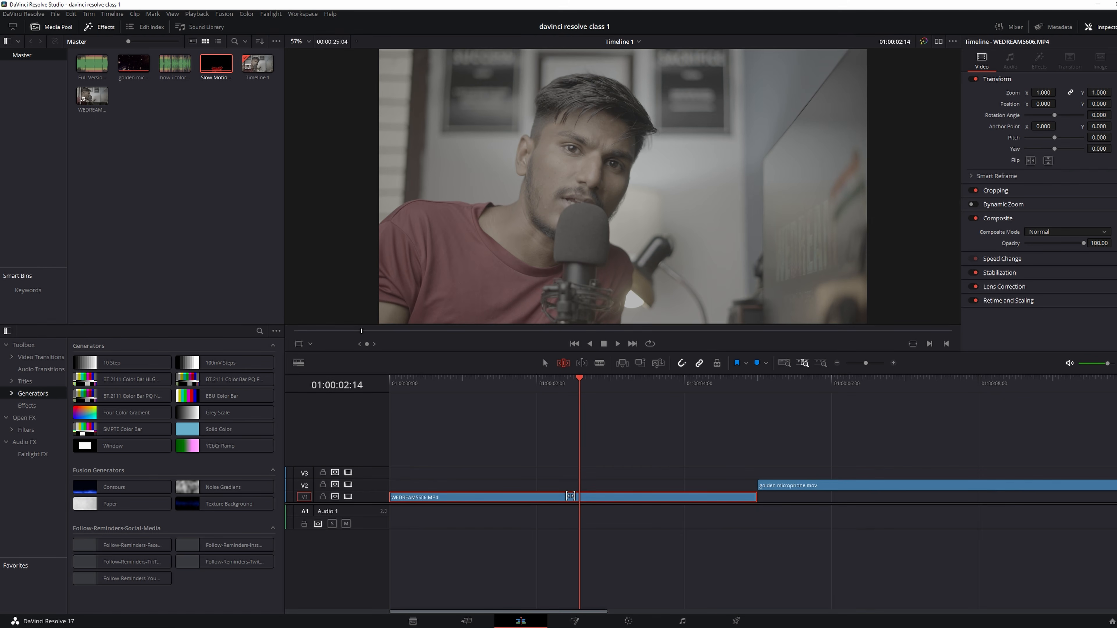
# Step: Try Dynamic Trim Mode (Slip), and shift golden microphone.mov earlier on V2 so it overlaps the end of WEDREAM5606.MP4
pyautogui.click(581, 363)
pyautogui.press('Down')
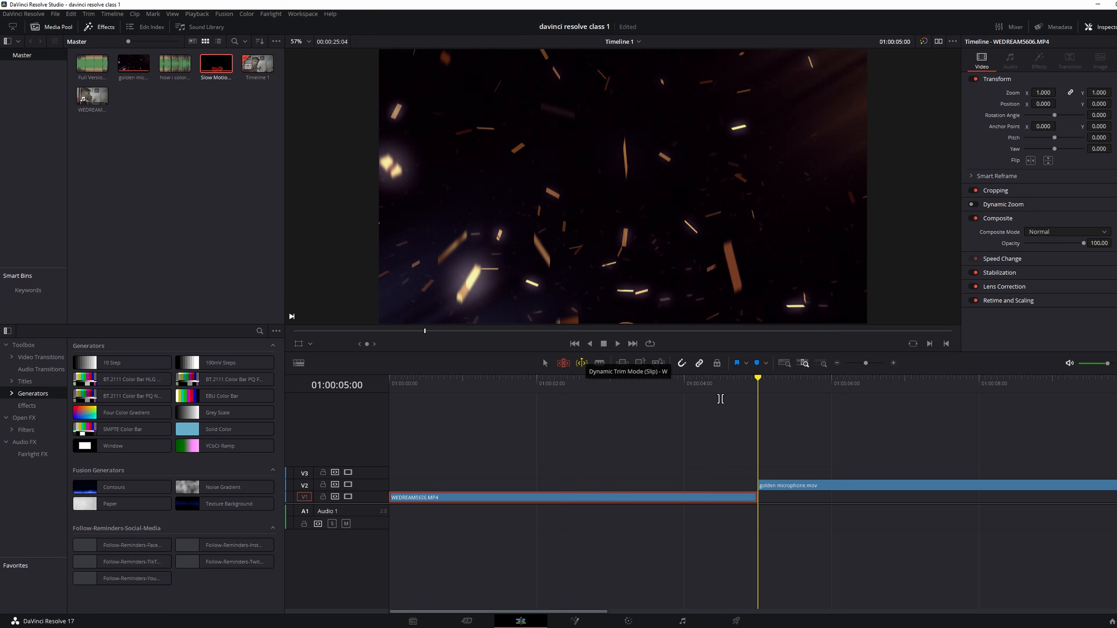
pyautogui.click(985, 490)
pyautogui.moveTo(733, 390); pyautogui.dragTo(782, 465)
pyautogui.press('a')
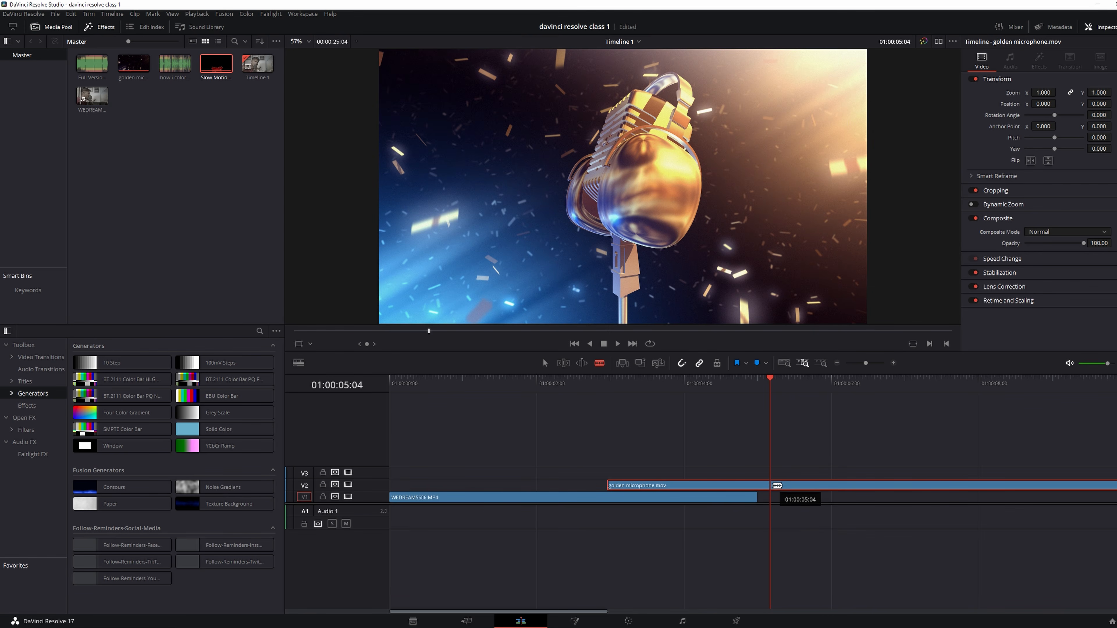
# Step: Cut golden microphone.mov on V2 into several short pieces with the Blade, starting at 01:00:05:04
pyautogui.click(776, 485)
pyautogui.click(804, 486)
pyautogui.click(840, 486)
pyautogui.click(867, 486)
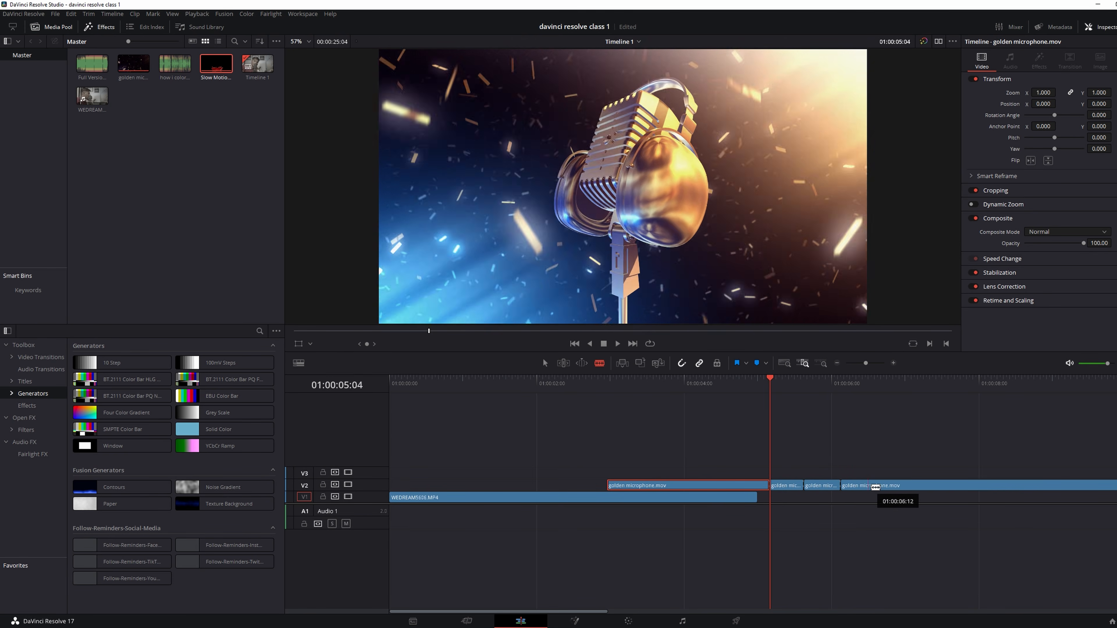
pyautogui.click(926, 486)
pyautogui.click(985, 486)
pyautogui.click(1007, 486)
pyautogui.click(1030, 486)
pyautogui.click(1042, 486)
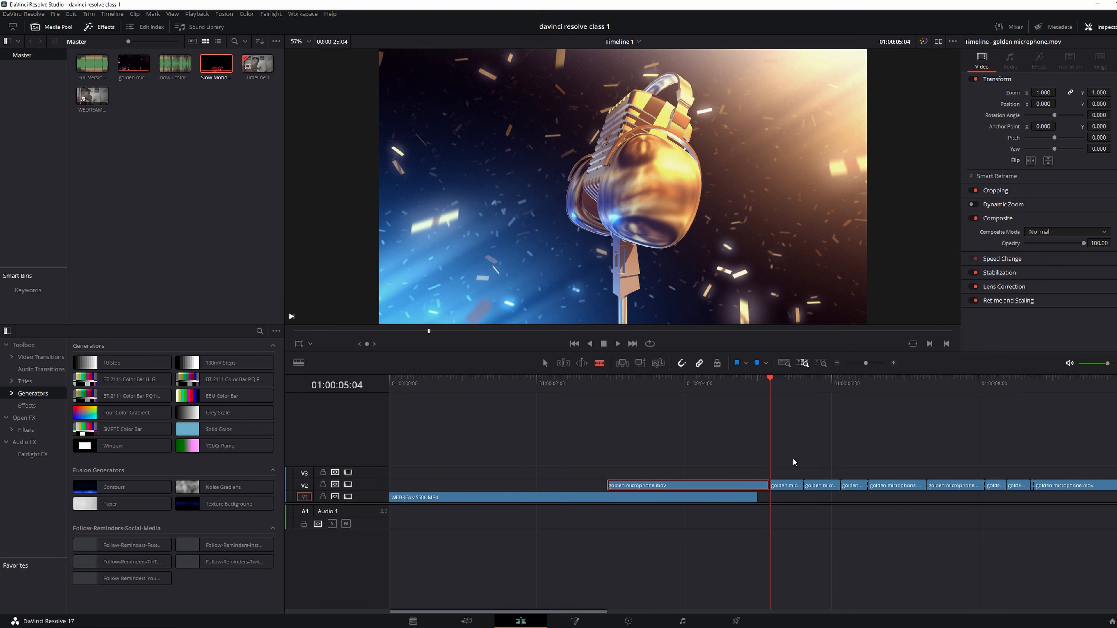
# Step: Insert Slow Motion Smooth Splash.mov at 01:00:05:04 and WEDREAM5606.MP4 at 01:00:09:18 on V1
pyautogui.click(622, 363)
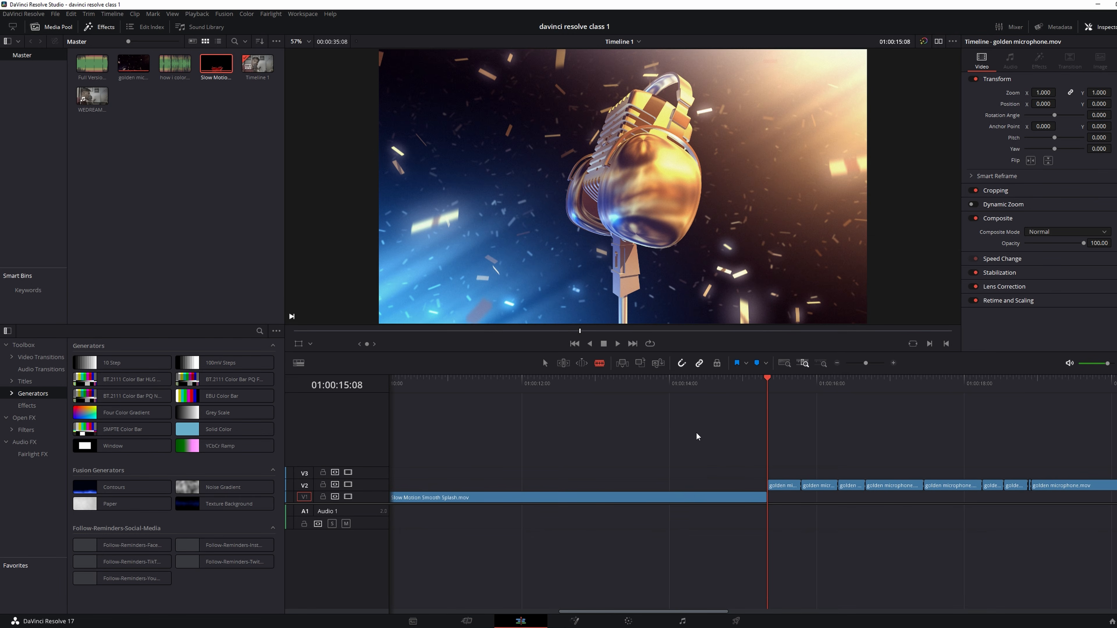
pyautogui.click(816, 365)
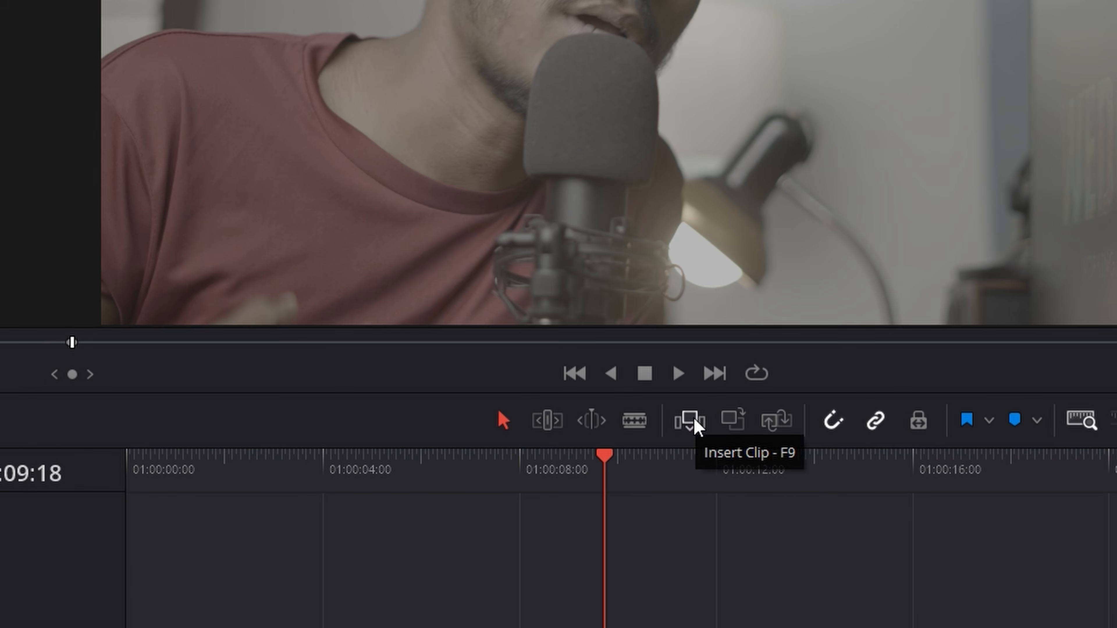
pyautogui.click(690, 420)
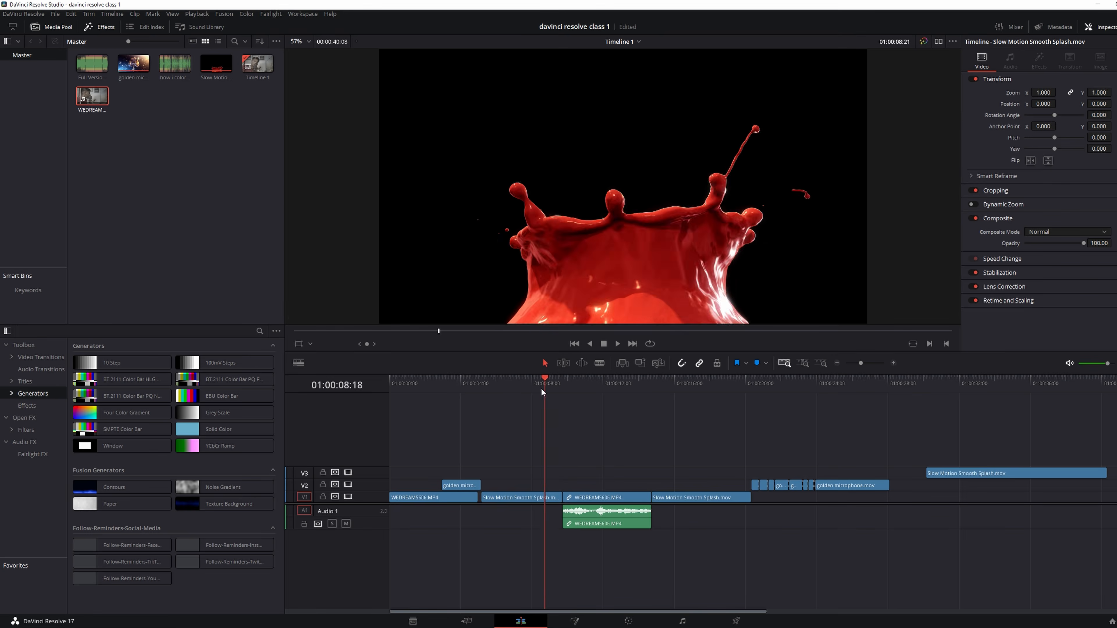
# Step: Move the row of cut golden microphone.mov pieces later on V2, and try snapping with the last Slow Motion Smooth Splash.mov part on V1
pyautogui.moveTo(541, 387); pyautogui.dragTo(609, 381)
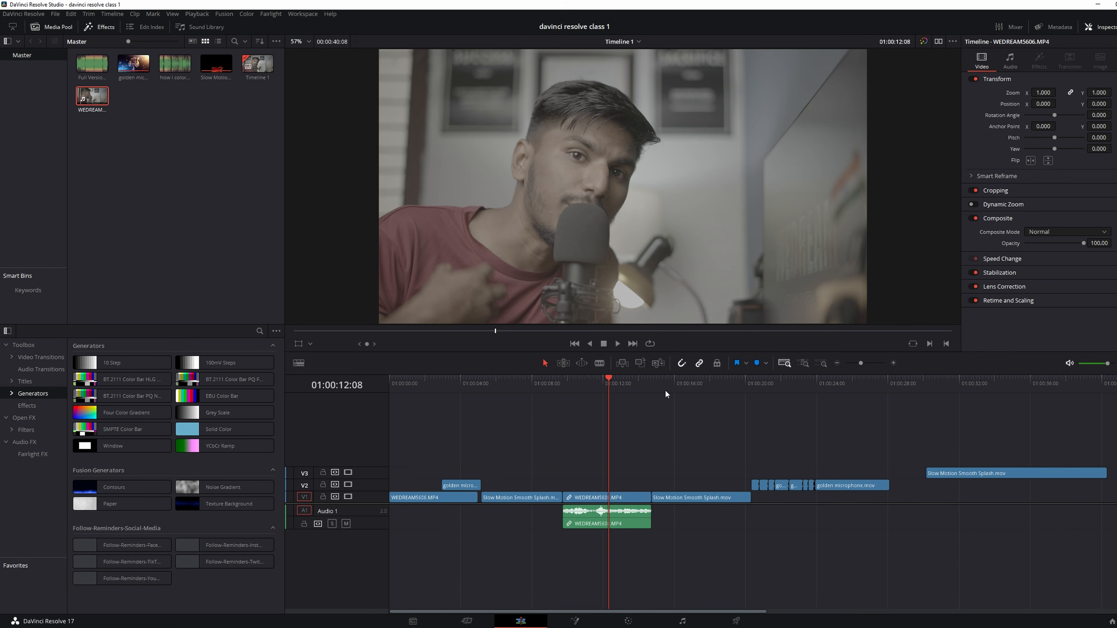
pyautogui.moveTo(835, 485); pyautogui.dragTo(855, 485)
pyautogui.moveTo(699, 496)
pyautogui.mouseDown()
pyautogui.moveTo(628, 498)
pyautogui.moveTo(711, 498)
pyautogui.moveTo(688, 496)
pyautogui.mouseUp()
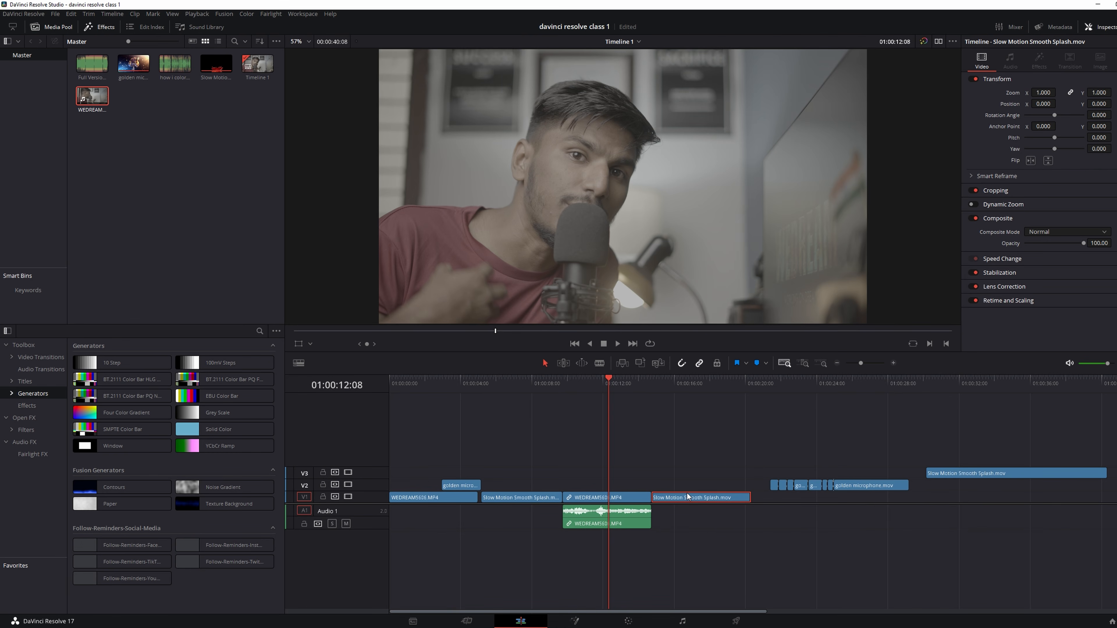
pyautogui.click(680, 365)
pyautogui.moveTo(673, 498)
pyautogui.mouseDown()
pyautogui.moveTo(683, 502)
pyautogui.moveTo(673, 497)
pyautogui.mouseUp()
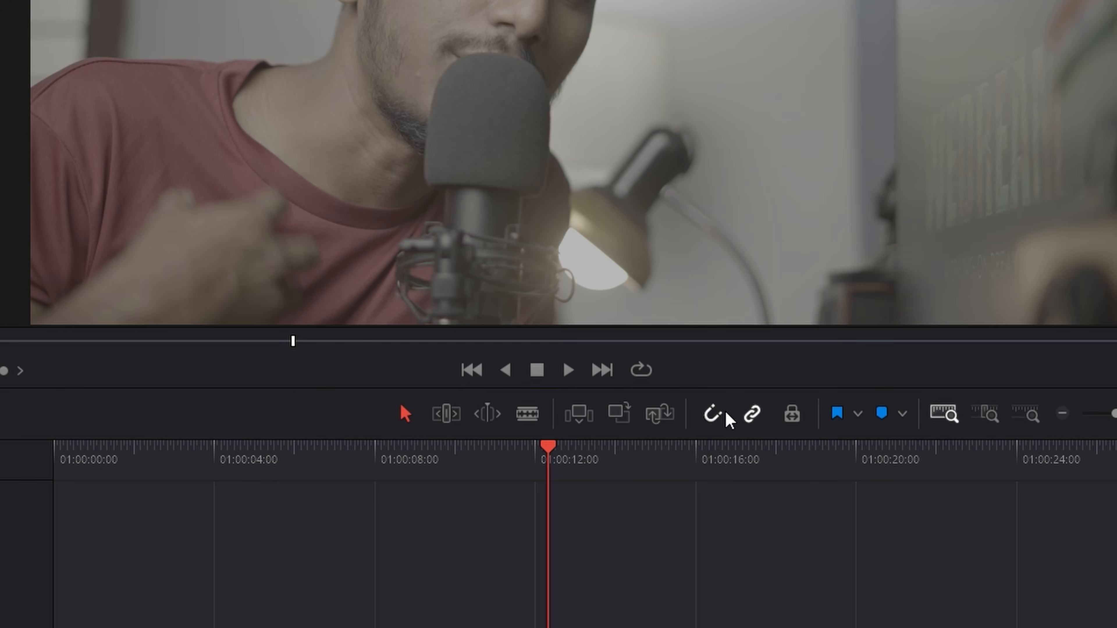
# Step: Try linked selection on the video and audio of the inserted WEDREAM5606.MP4, and try the position lock
pyautogui.click(626, 497)
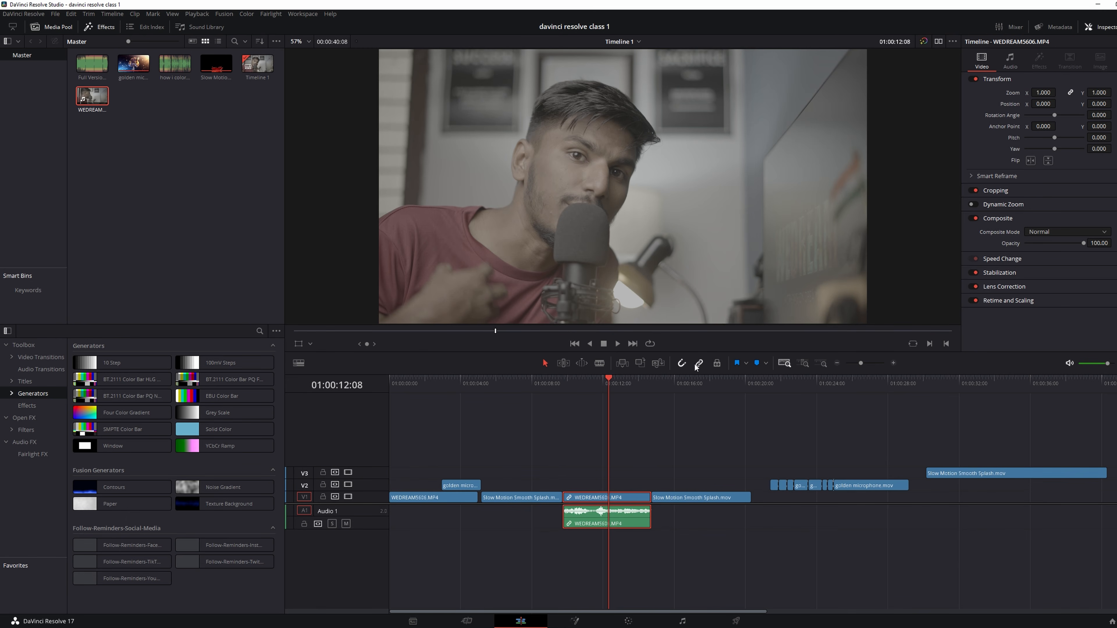
pyautogui.moveTo(590, 468); pyautogui.dragTo(610, 514)
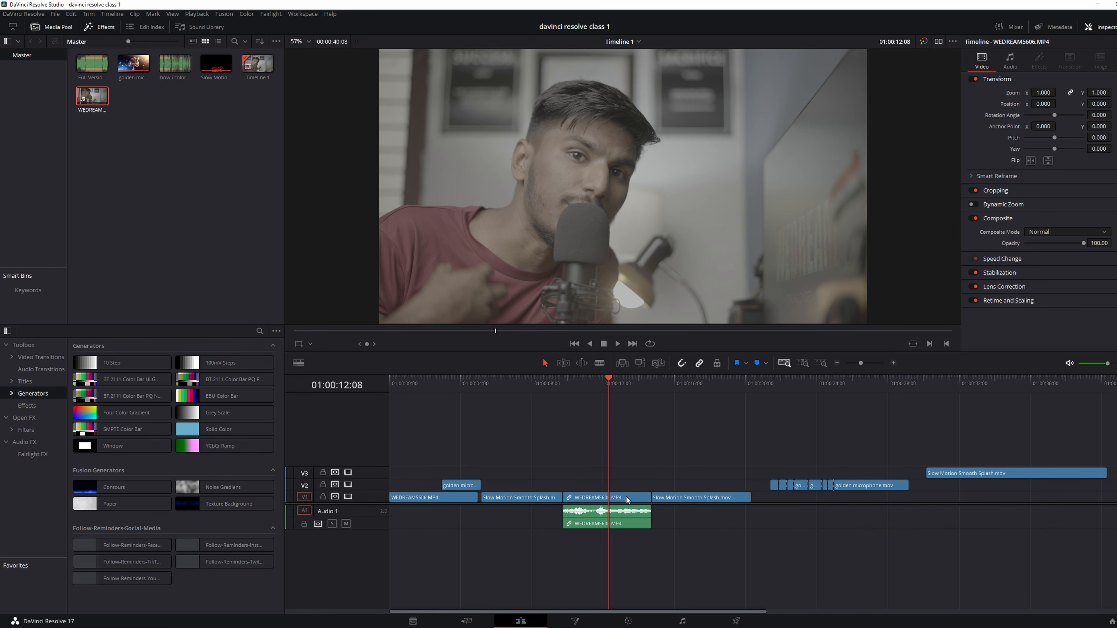
pyautogui.click(695, 367)
pyautogui.click(642, 496)
pyautogui.click(716, 363)
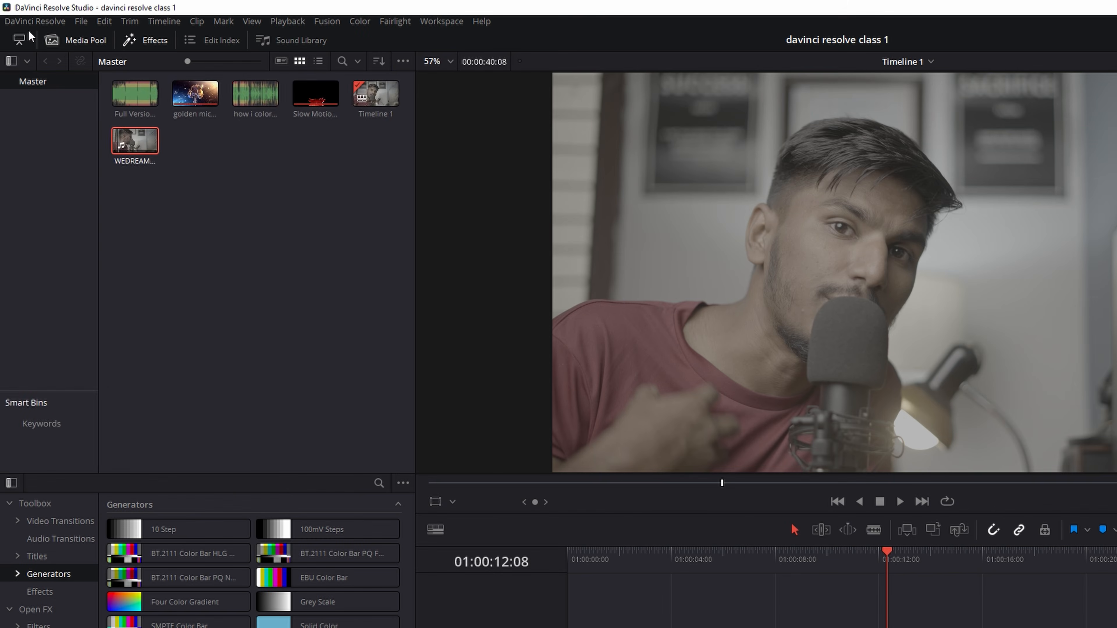
# Step: Create a new bin under Master and another bin nested inside it, keeping their default names
pyautogui.click(9, 47)
pyautogui.click(8, 47)
pyautogui.rightClick(32, 120)
pyautogui.click(49, 126)
pyautogui.rightClick(42, 119)
pyautogui.click(59, 104)
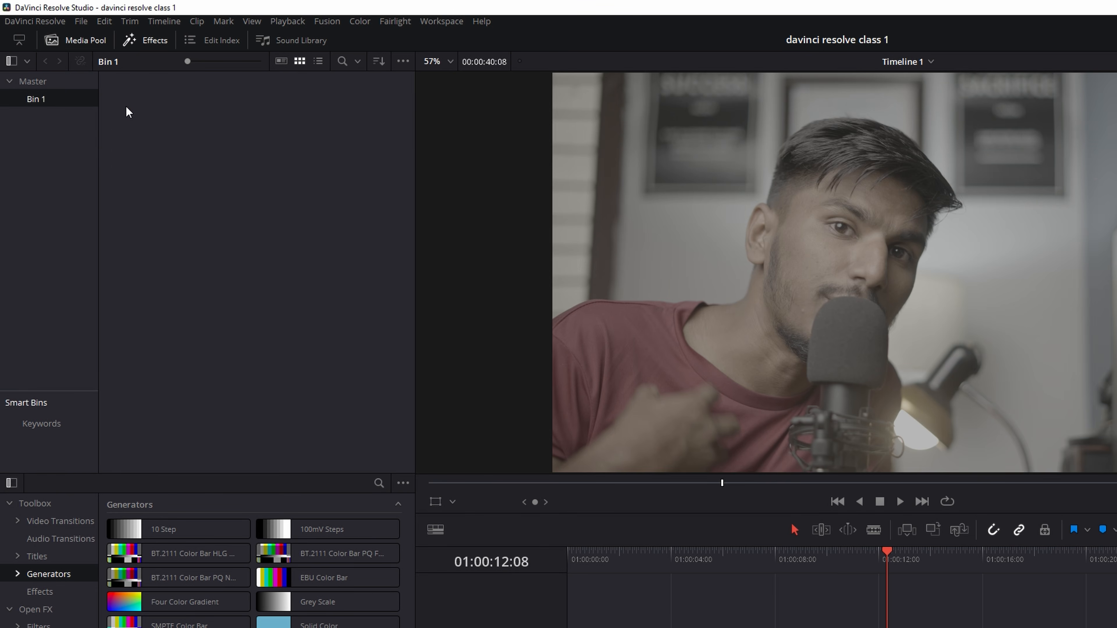
pyautogui.rightClick(126, 106)
pyautogui.click(152, 183)
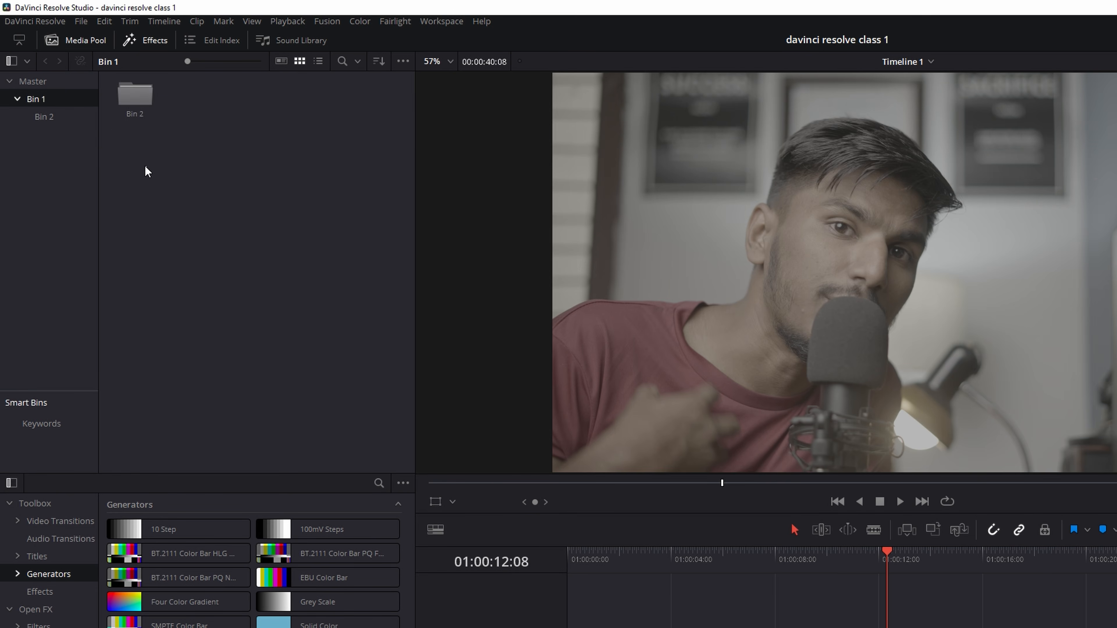
# Step: Create a further bin inside the nested bin and name it ccc
pyautogui.doubleClick(130, 114)
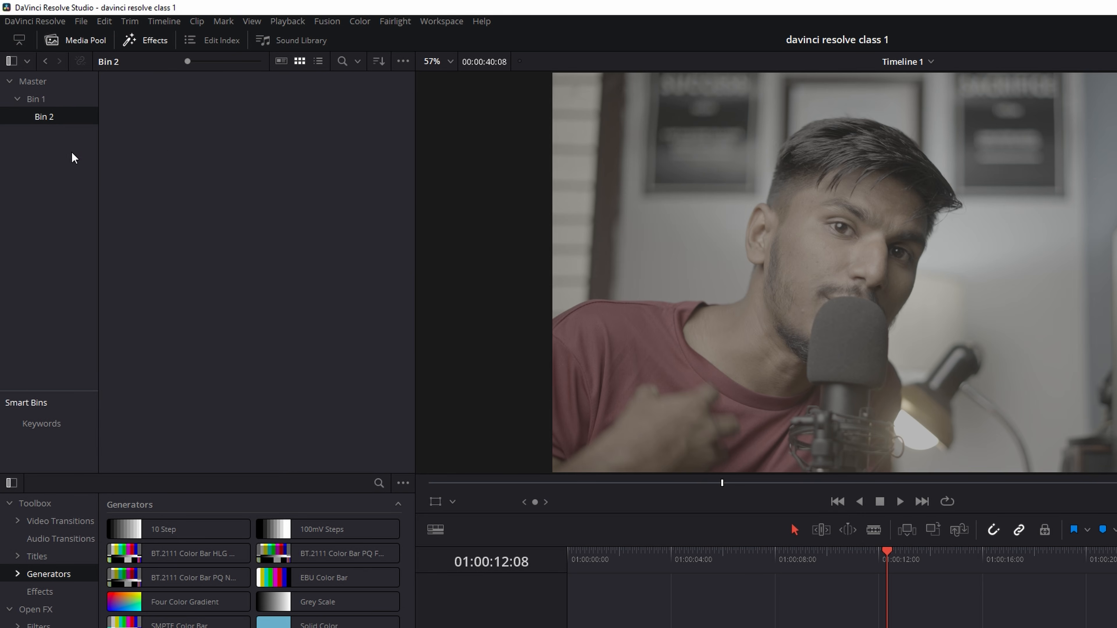
pyautogui.rightClick(171, 133)
pyautogui.click(204, 206)
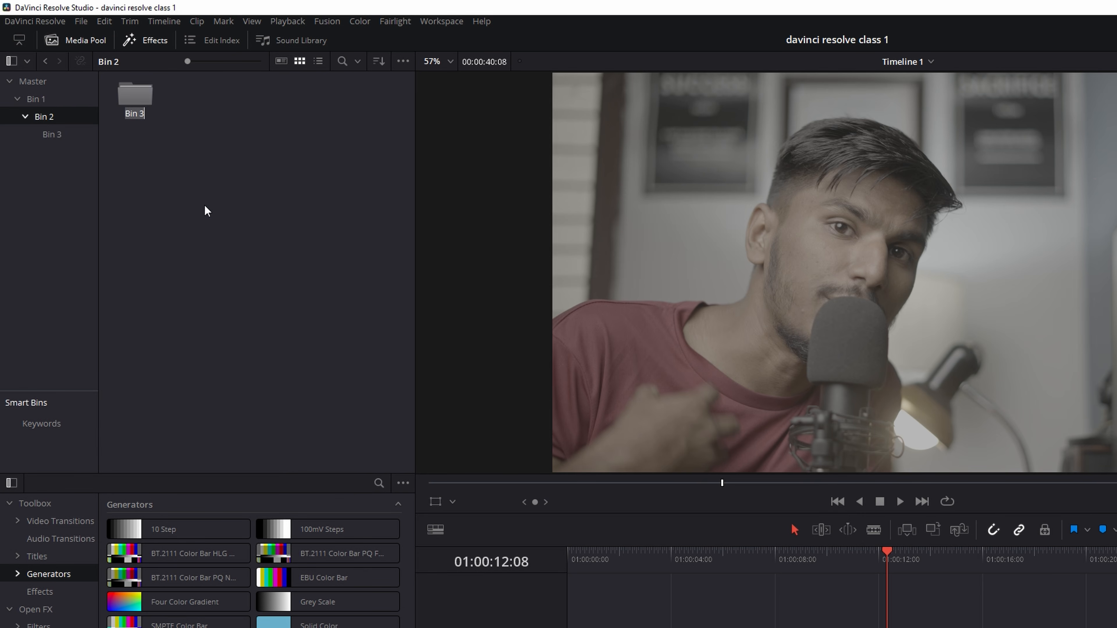
pyautogui.write('ccc')
pyautogui.press('Return')
# Step: Browse the nested bins, hide and restore the bin list, and return to the Master bin
pyautogui.click(49, 134)
pyautogui.click(48, 103)
pyautogui.click(18, 58)
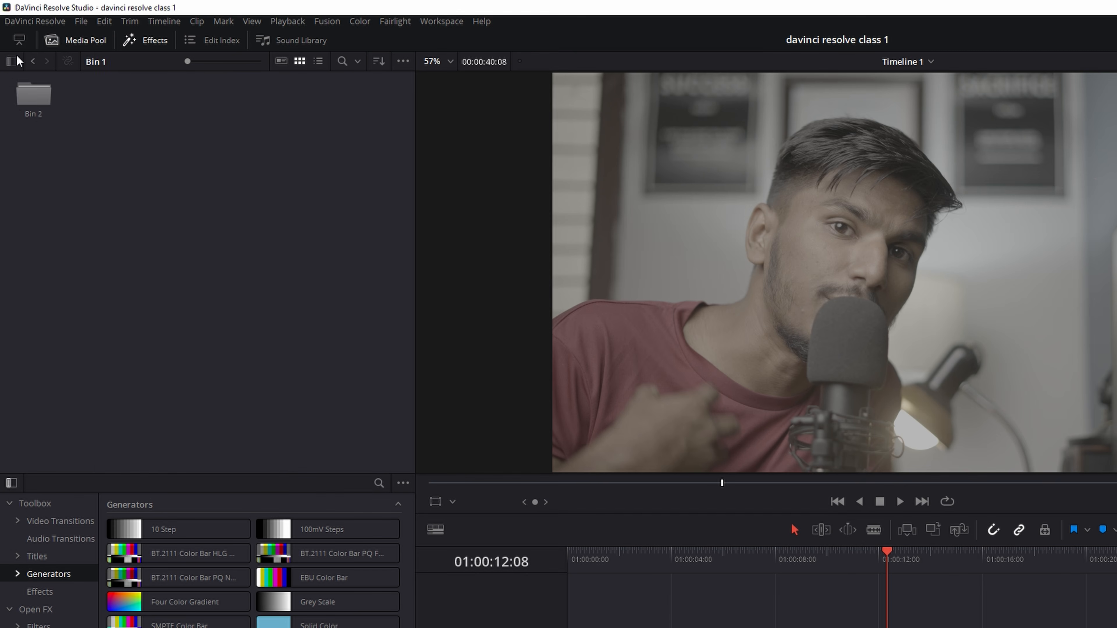
pyautogui.click(17, 58)
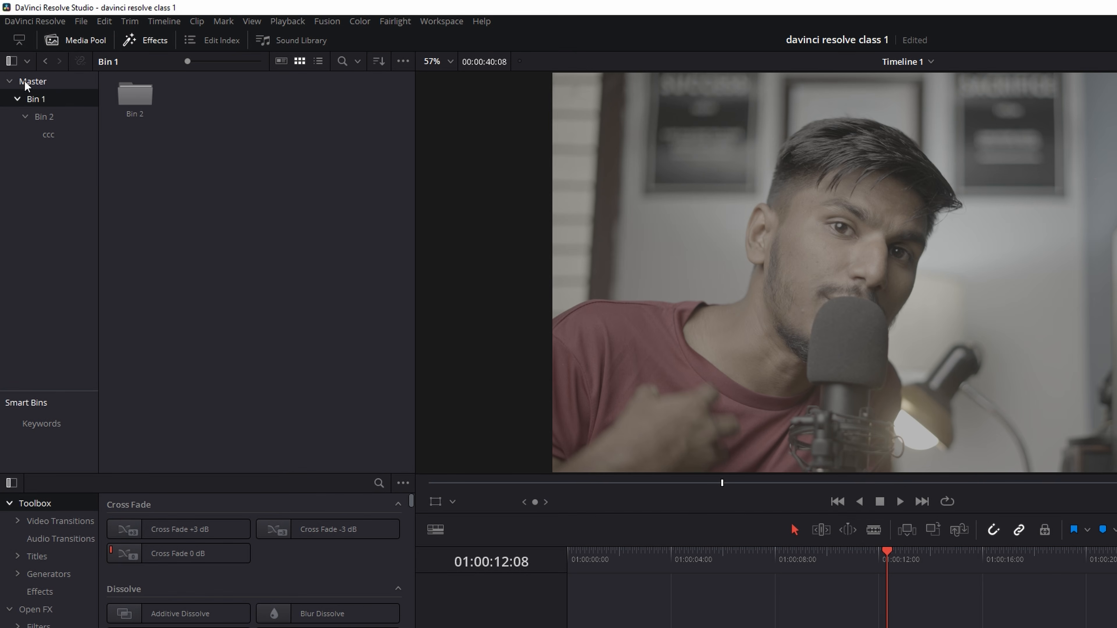
pyautogui.click(24, 80)
# Step: Toggle the Media Pool display off and on, and show the Edit Index in place of Effects
pyautogui.click(82, 38)
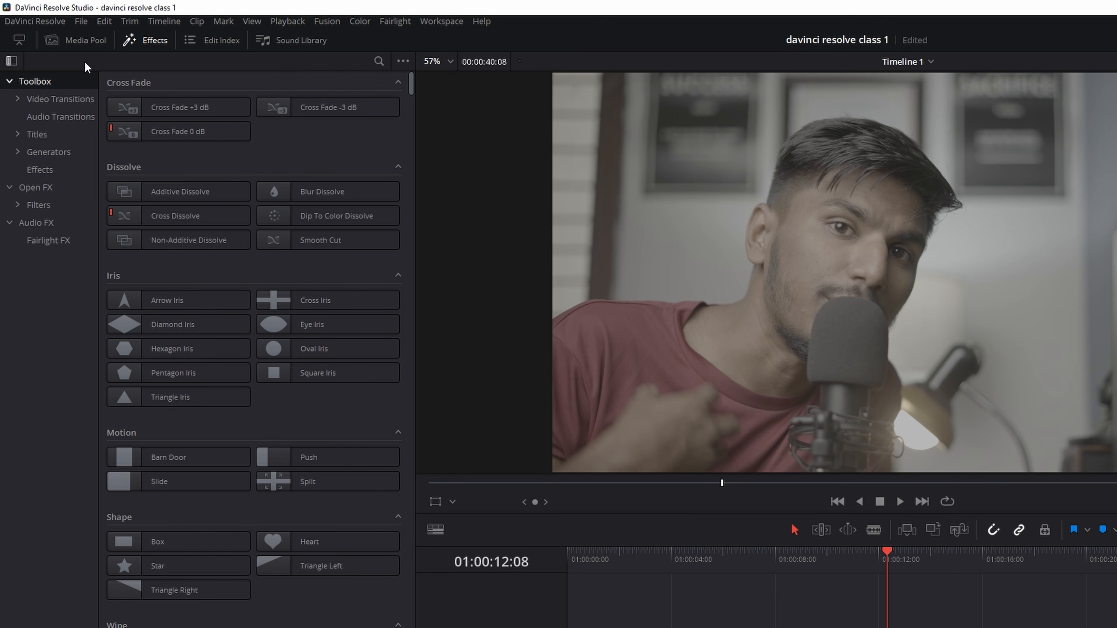
pyautogui.click(83, 40)
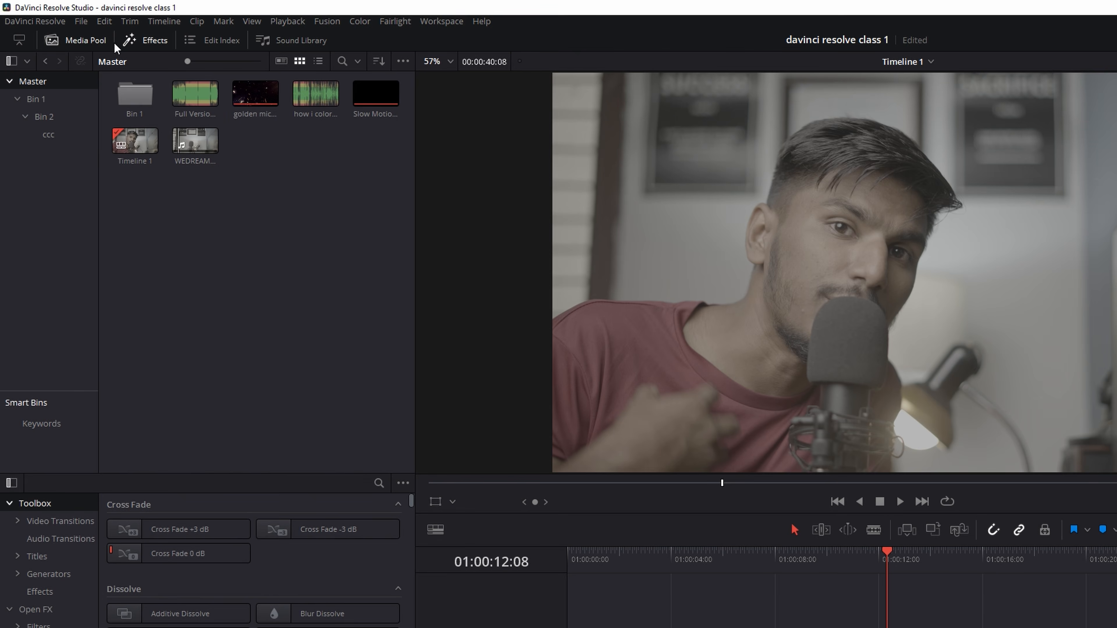
pyautogui.click(129, 39)
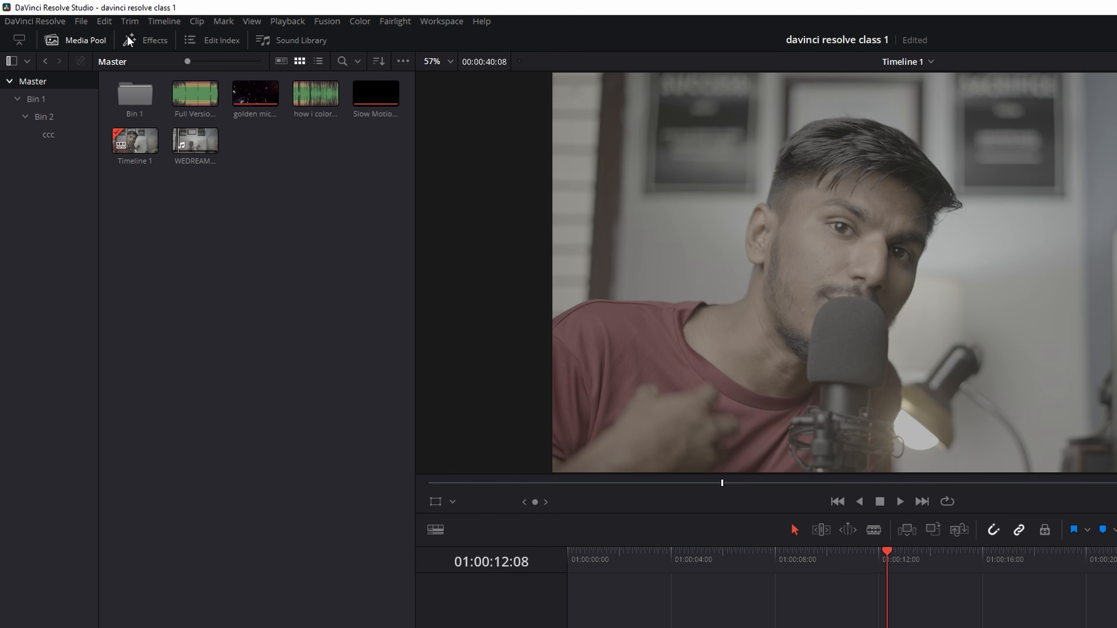
pyautogui.click(192, 41)
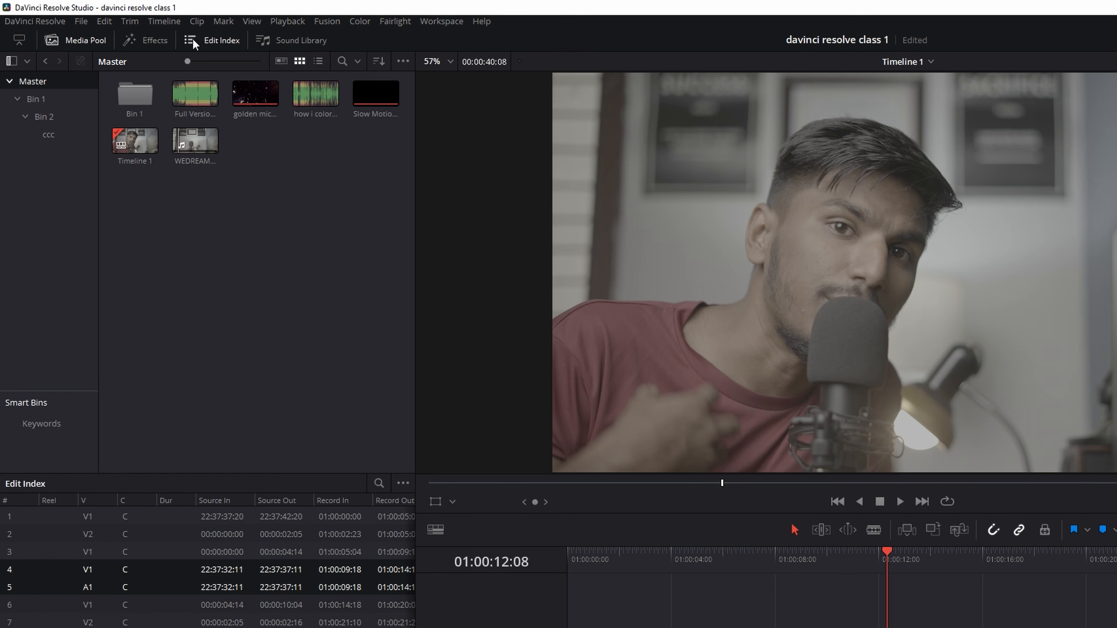
# Step: Switch through the Edit Index, Sound Library and Effects panels, leaving only Effects displayed
pyautogui.click(194, 44)
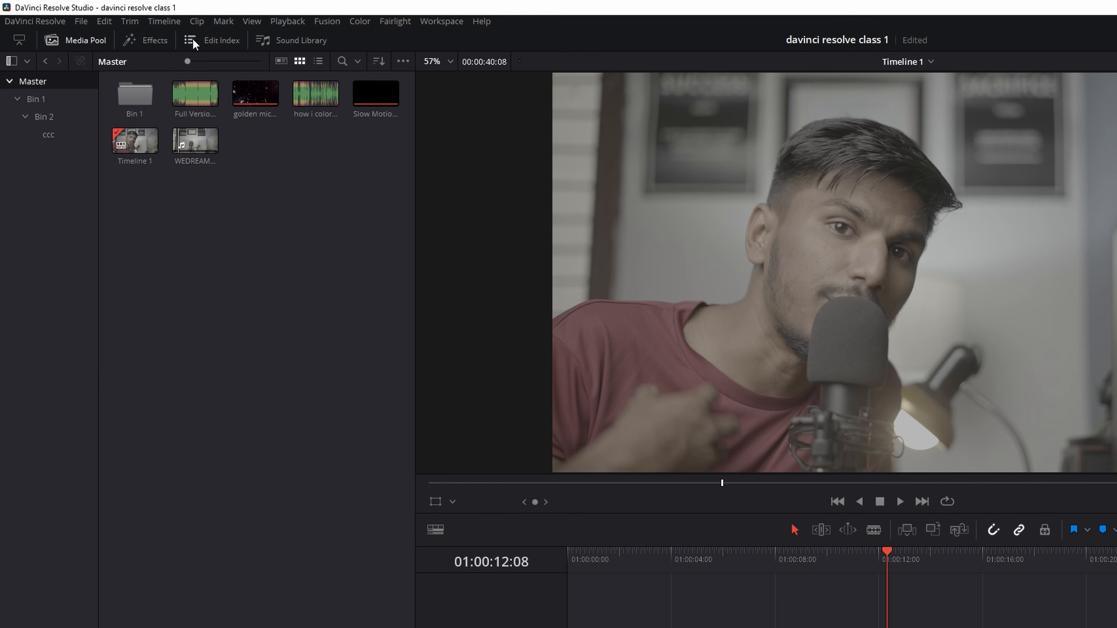
pyautogui.click(271, 40)
pyautogui.click(270, 39)
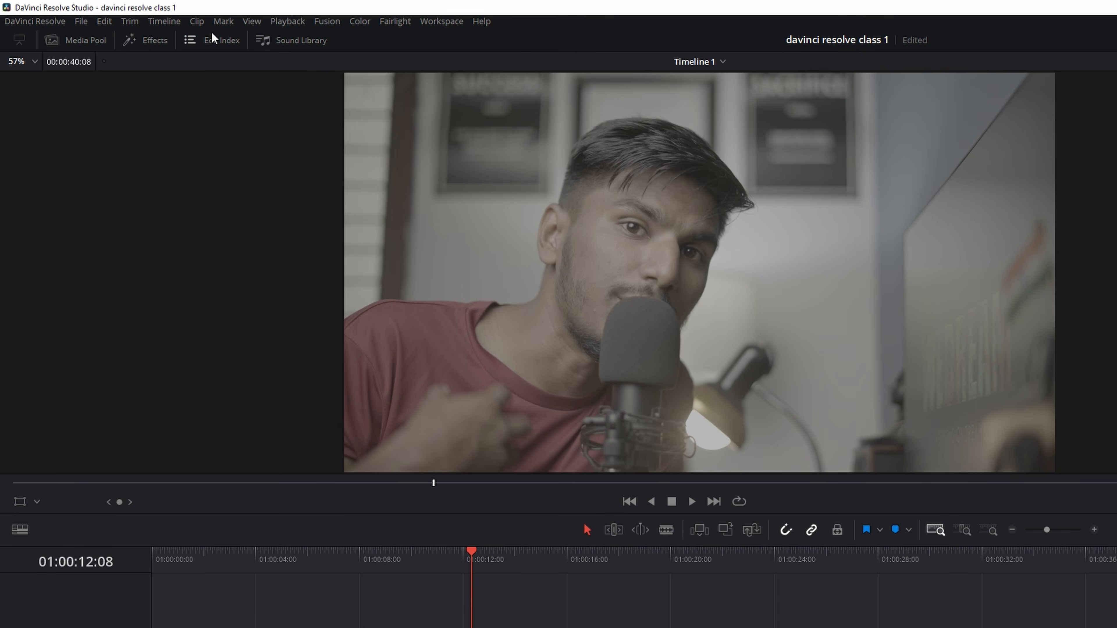
pyautogui.click(257, 41)
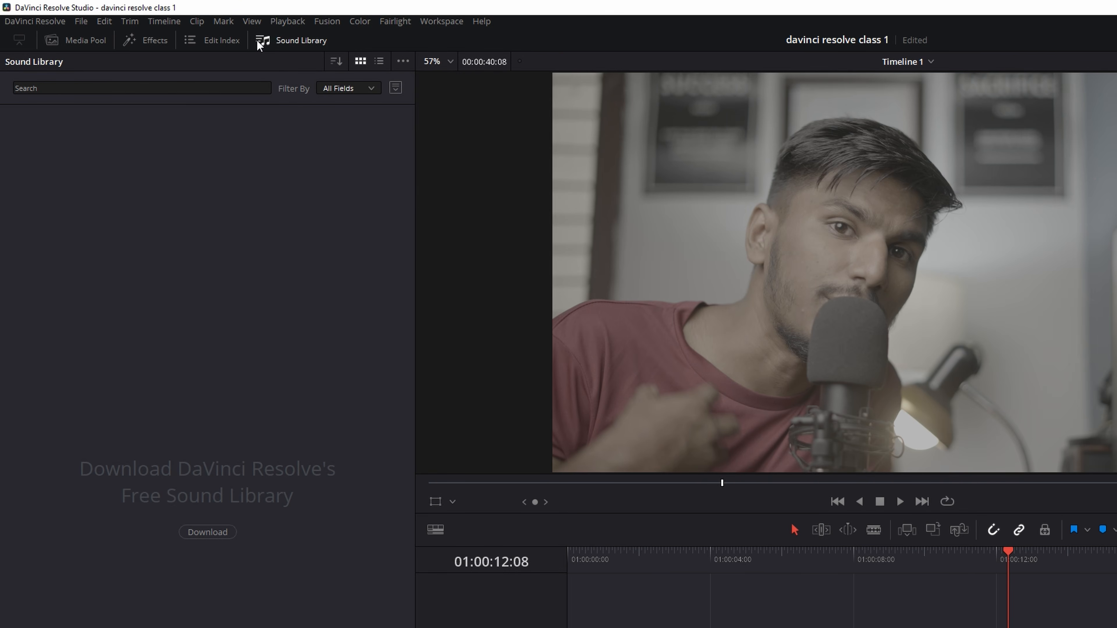
pyautogui.click(216, 38)
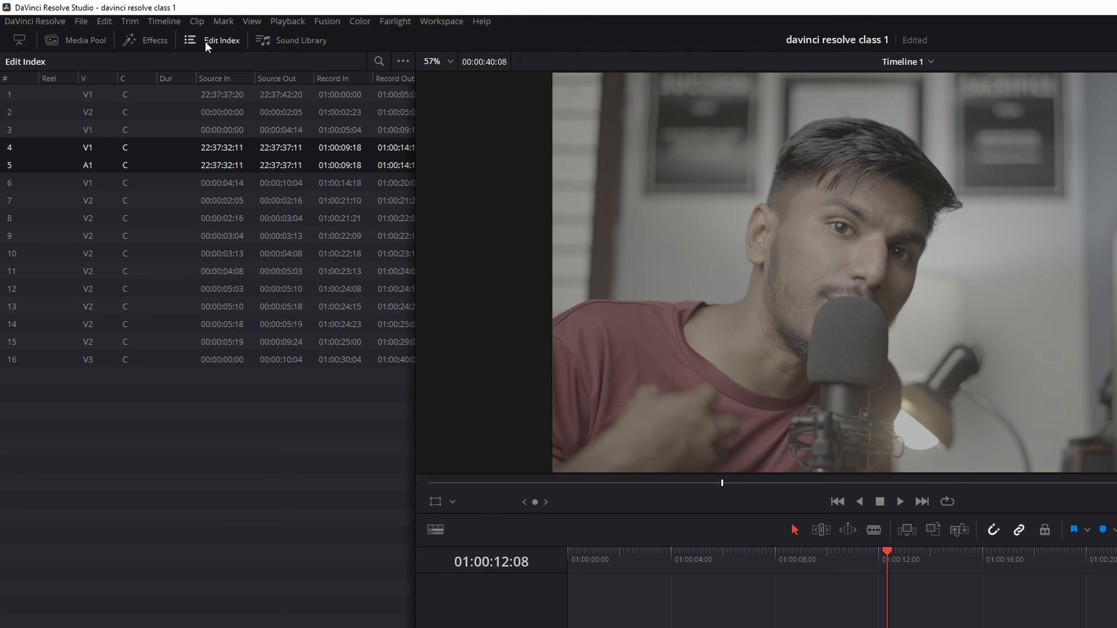
pyautogui.click(147, 41)
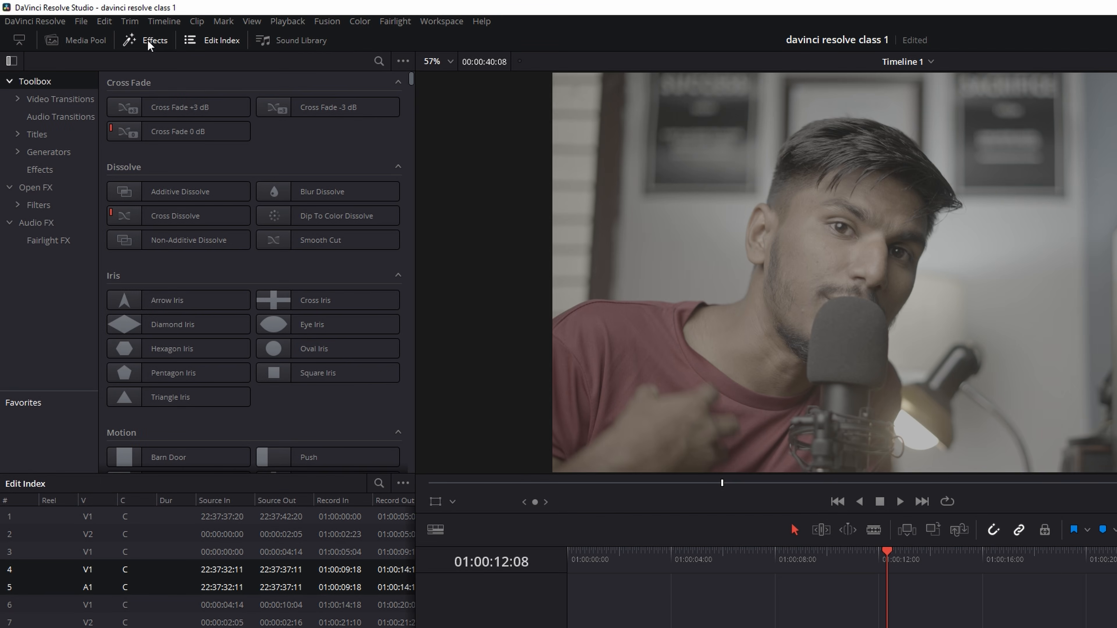
pyautogui.click(222, 40)
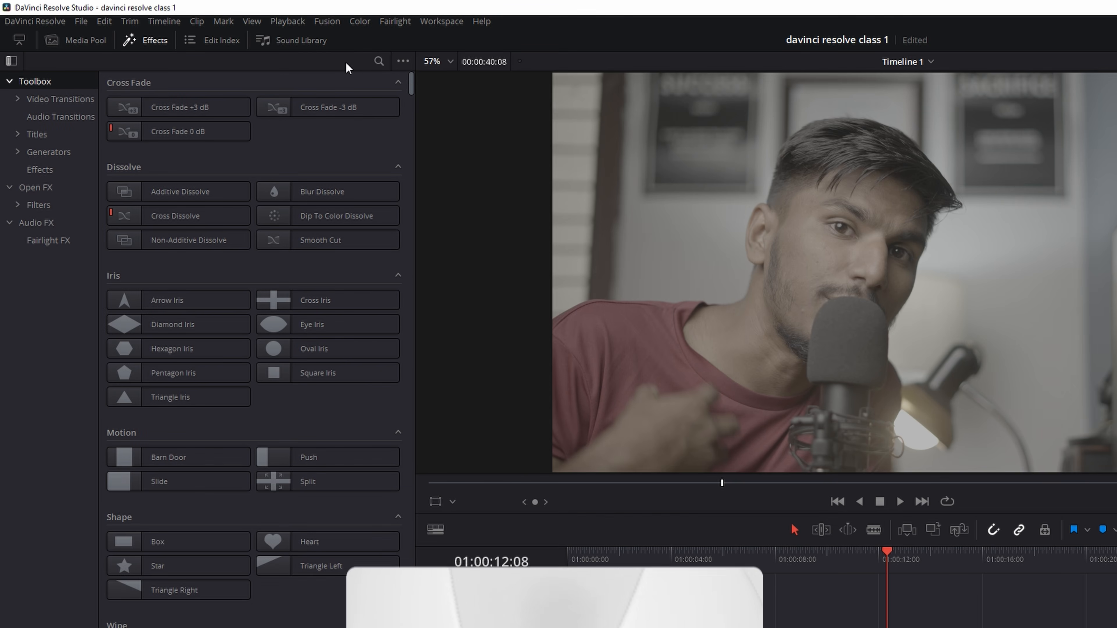
# Step: Look through the application, File, Workspace, Fairlight and View commands without running any
pyautogui.click(64, 21)
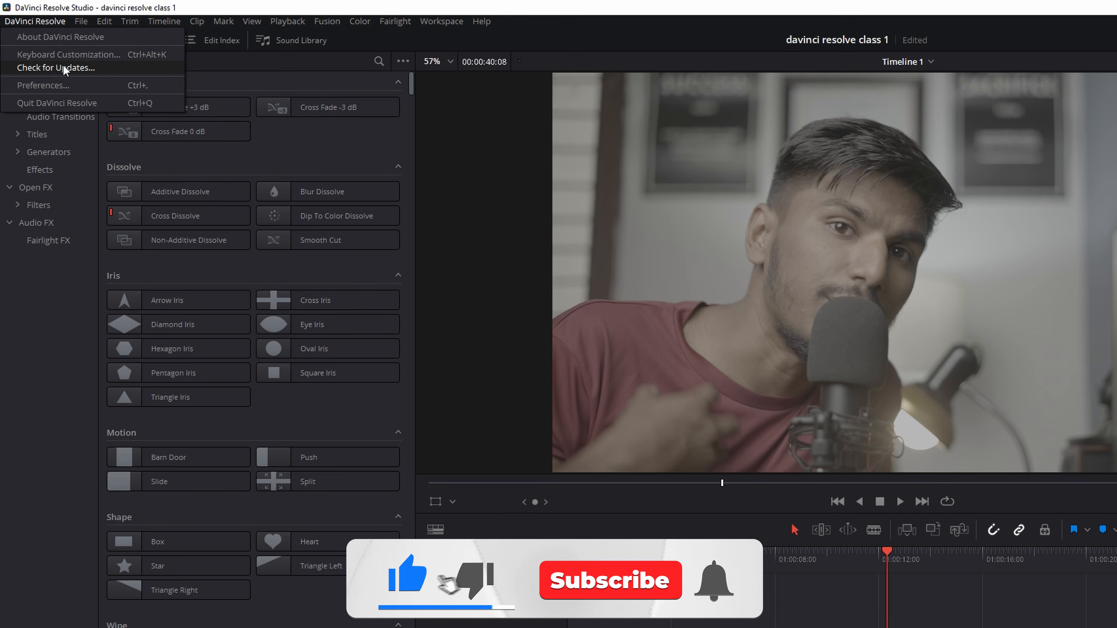
pyautogui.moveTo(81, 21)
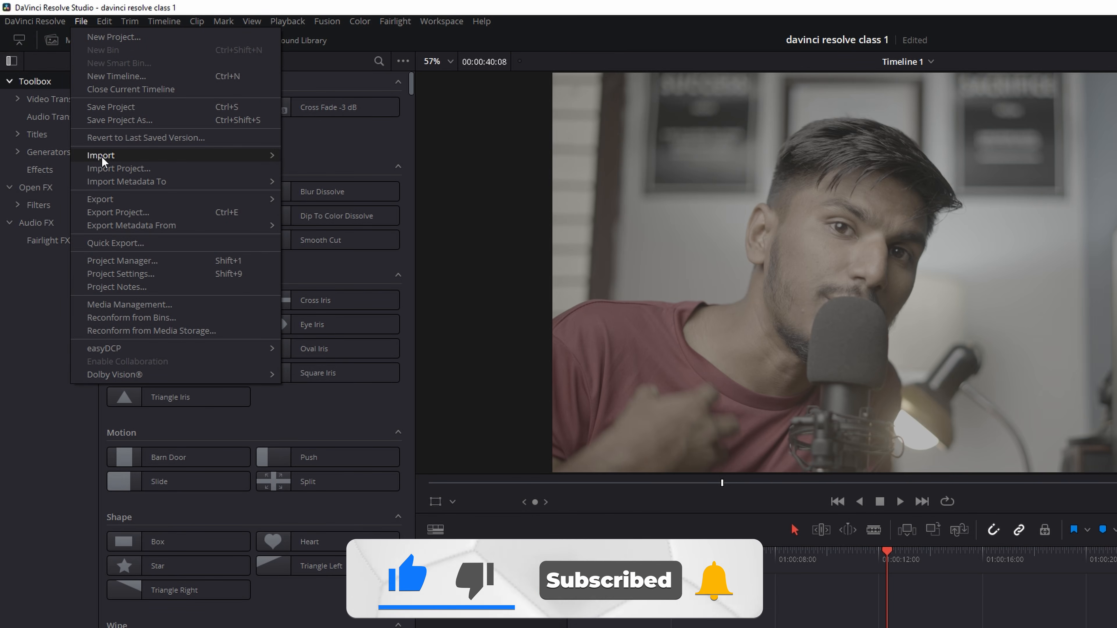
pyautogui.moveTo(107, 159)
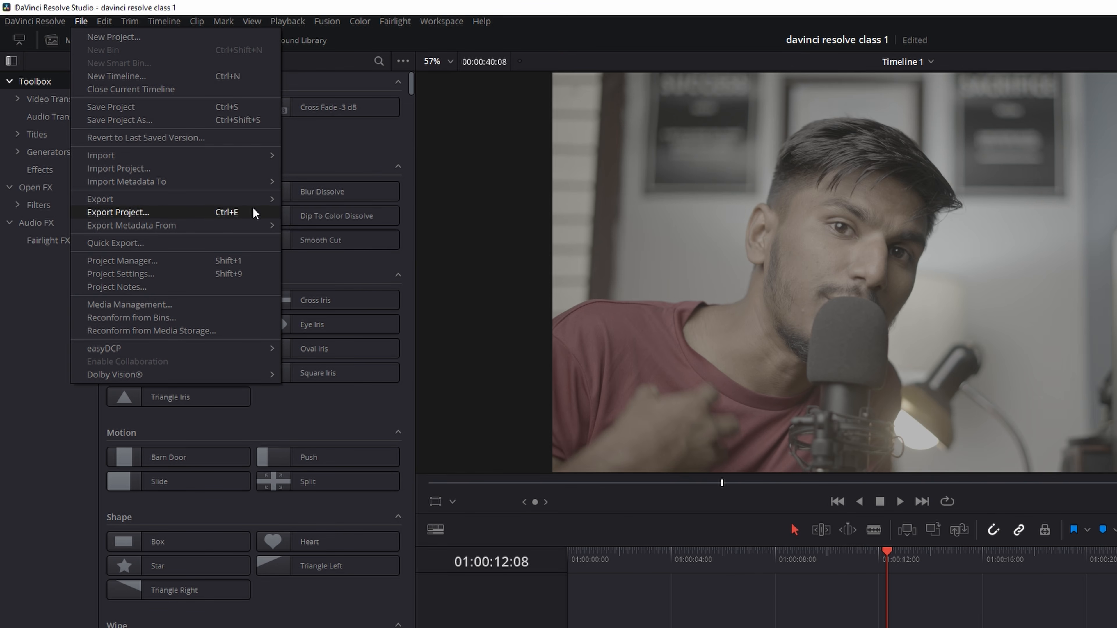
pyautogui.click(123, 259)
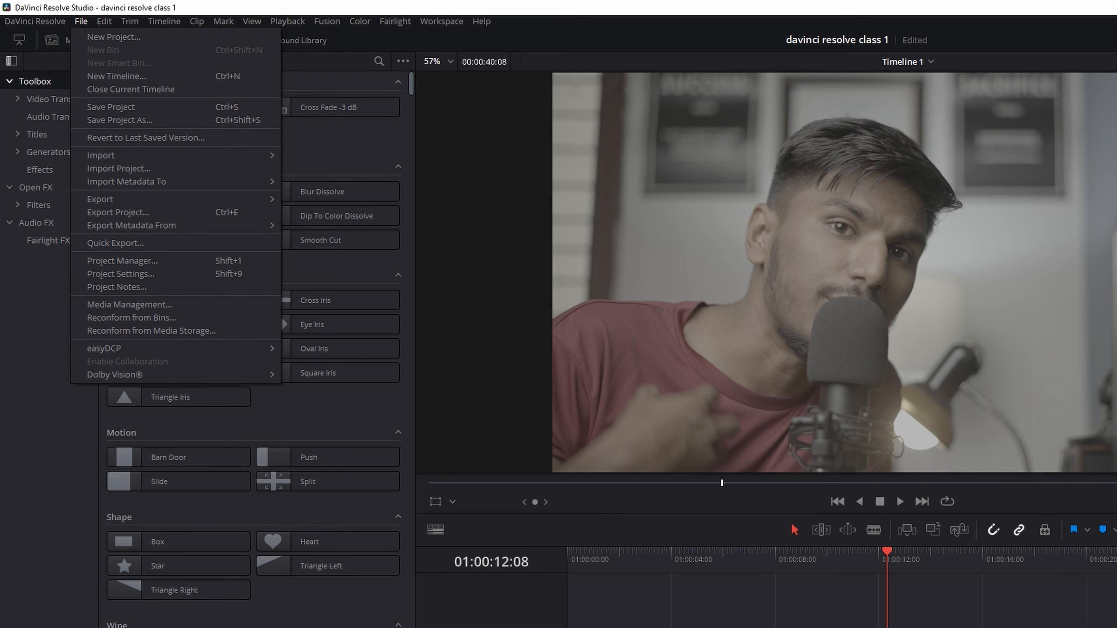
pyautogui.moveTo(178, 26)
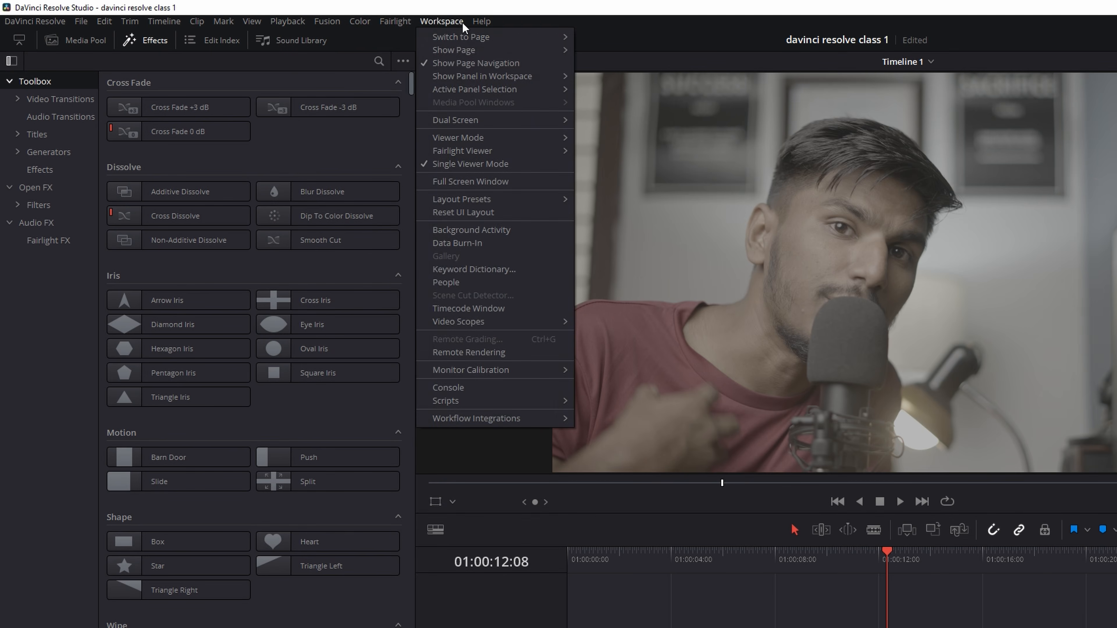
pyautogui.click(410, 24)
pyautogui.click(409, 22)
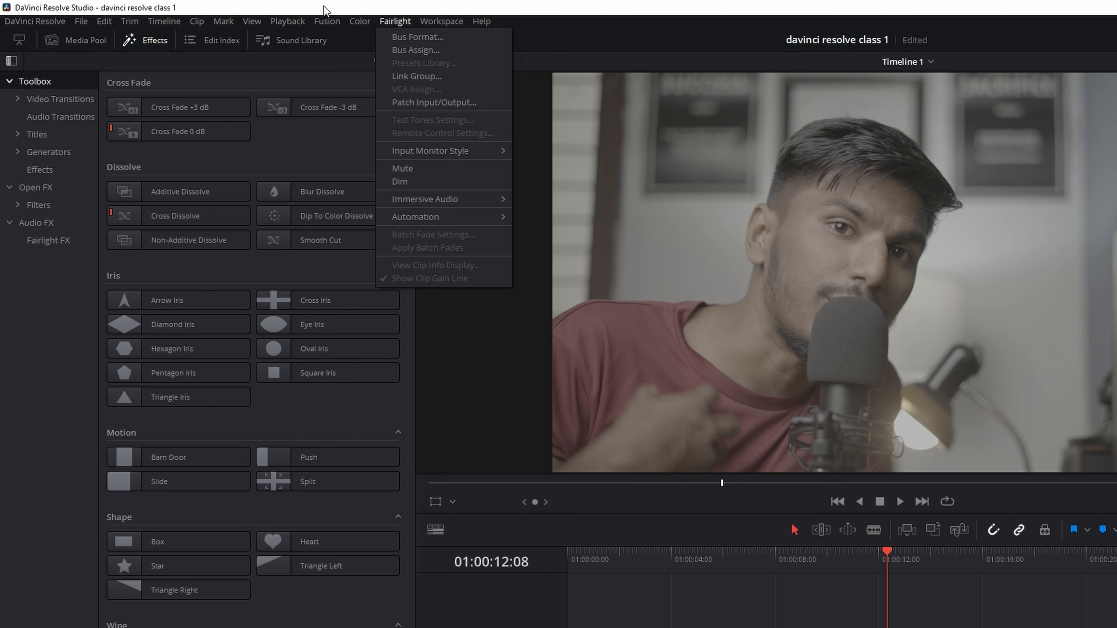
pyautogui.moveTo(250, 21)
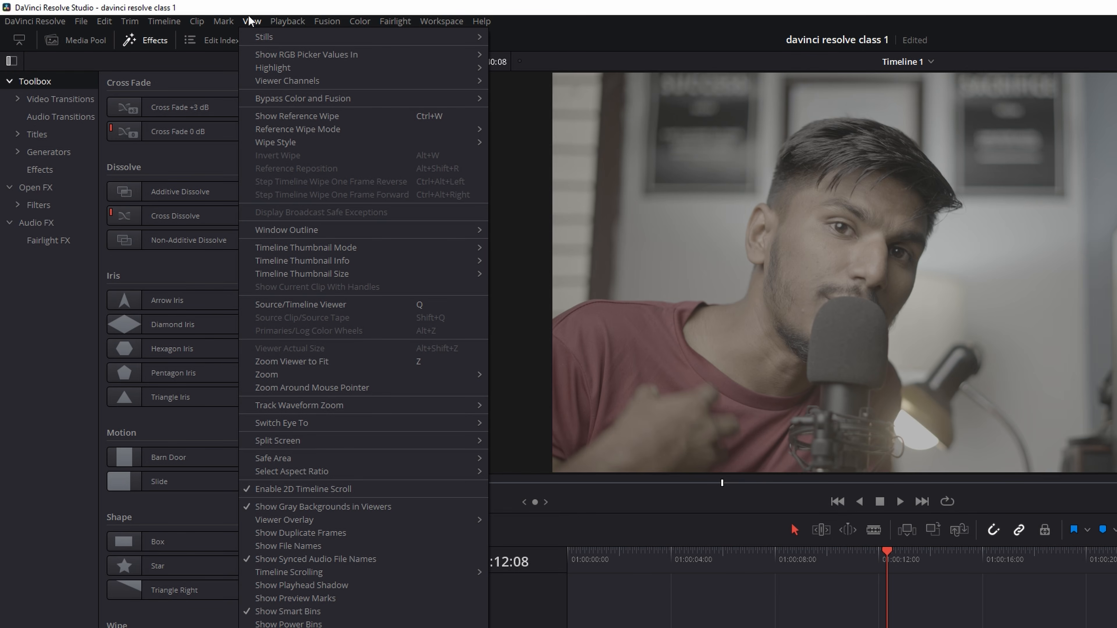
pyautogui.click(249, 20)
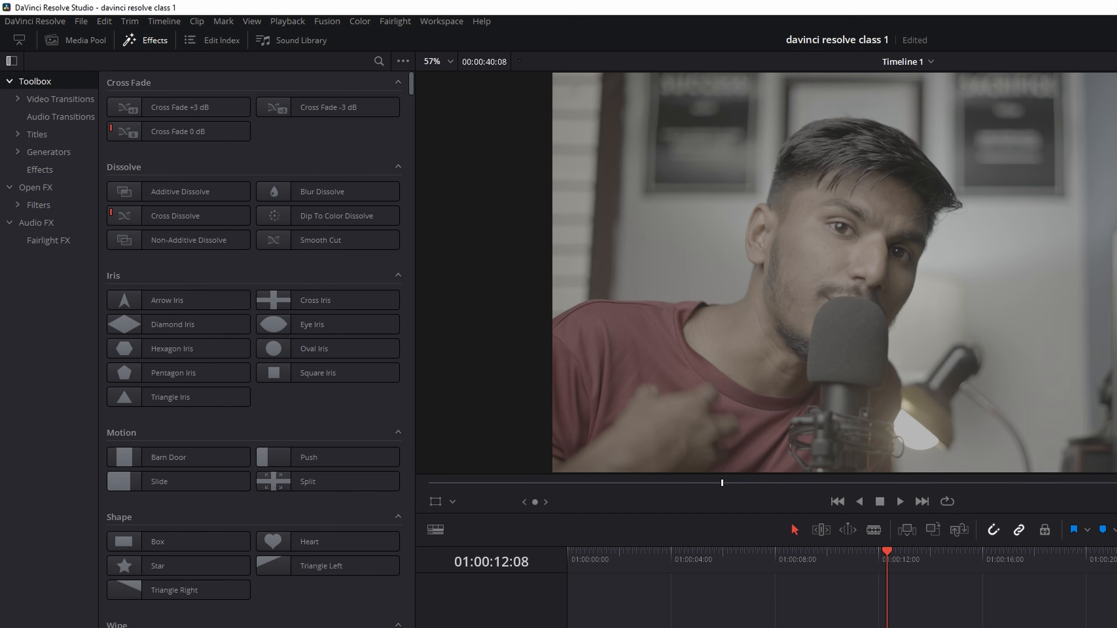
# Step: Display the Media Pool together with Effects
pyautogui.click(145, 40)
pyautogui.click(75, 40)
pyautogui.click(140, 39)
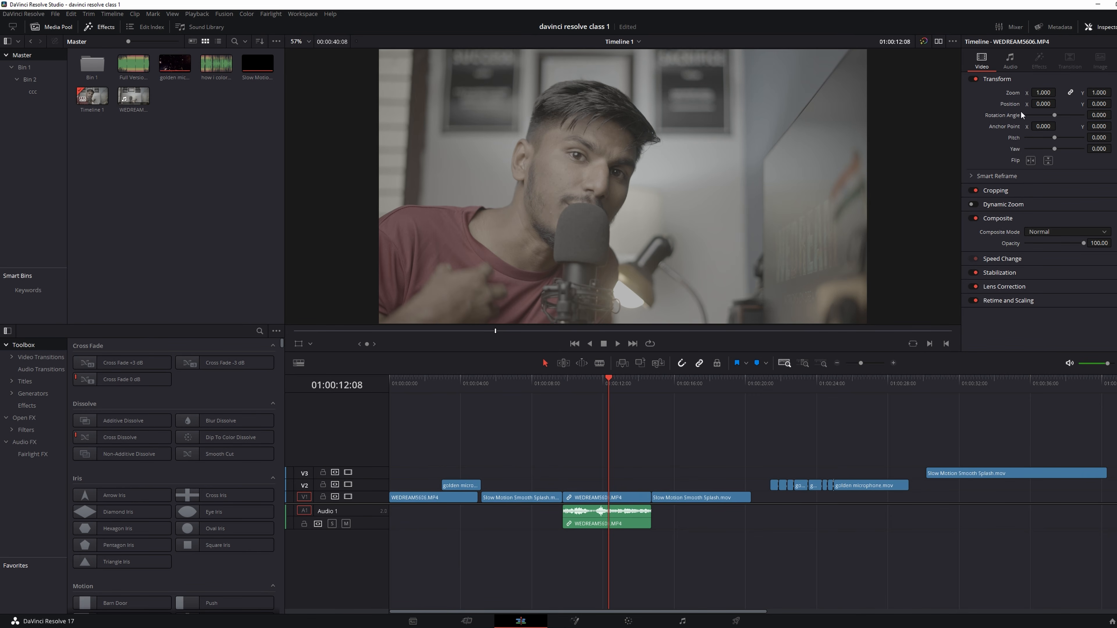
# Step: Switch to Adobe Premiere Pro, import the class 1 folder's media, and show Effect Controls for WEDREAM5606.MP4
pyautogui.click(310, 627)
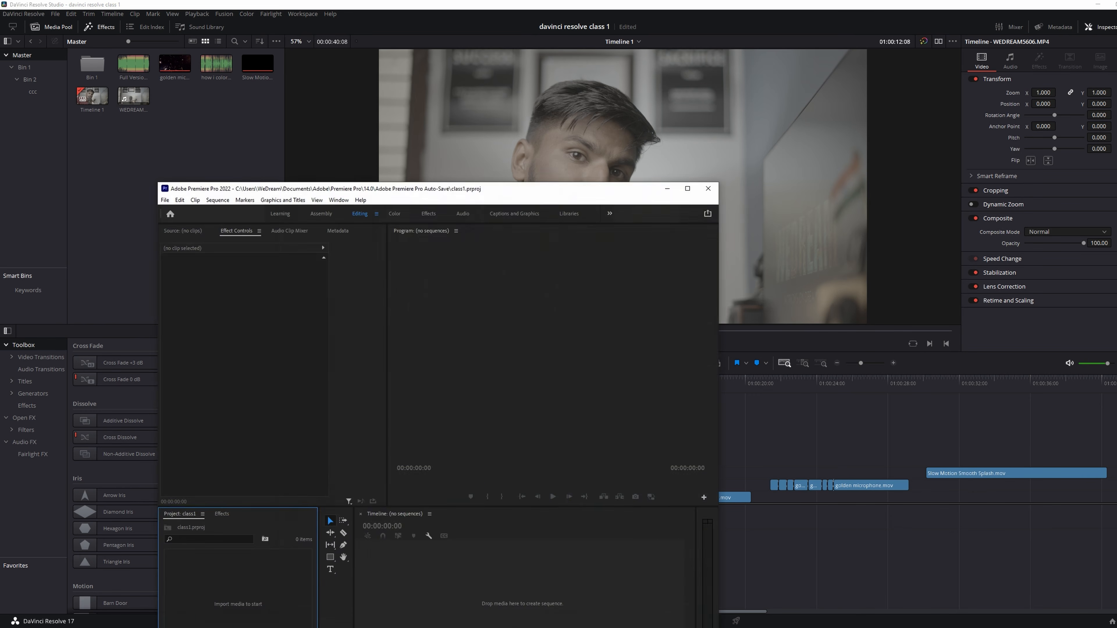
pyautogui.click(253, 627)
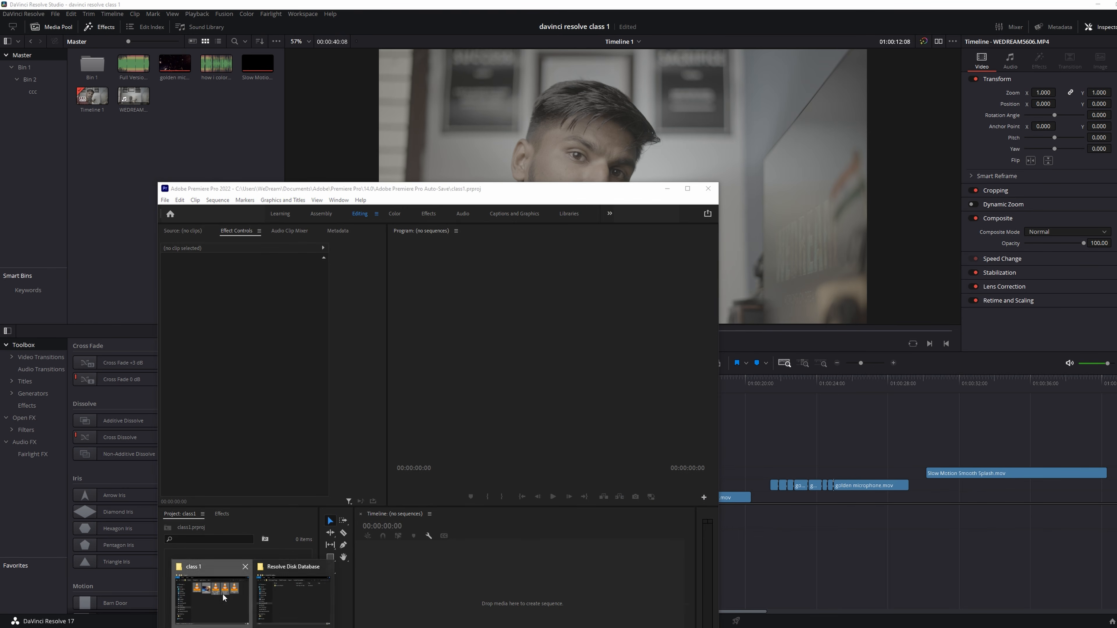
pyautogui.click(211, 599)
pyautogui.moveTo(234, 354); pyautogui.dragTo(581, 606)
pyautogui.doubleClick(214, 582)
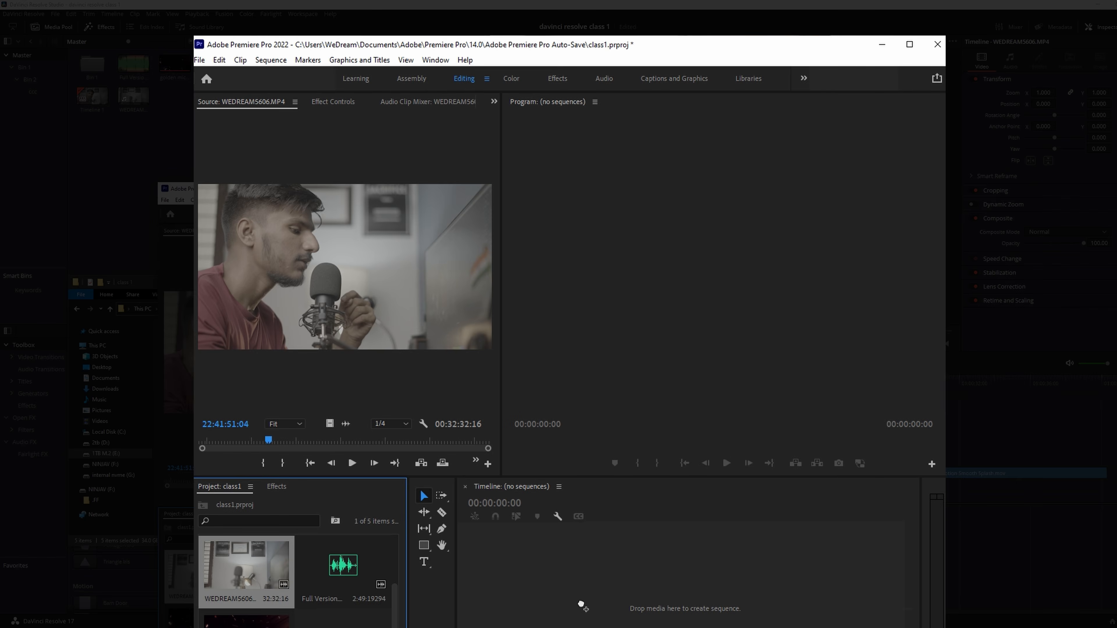
pyautogui.click(313, 103)
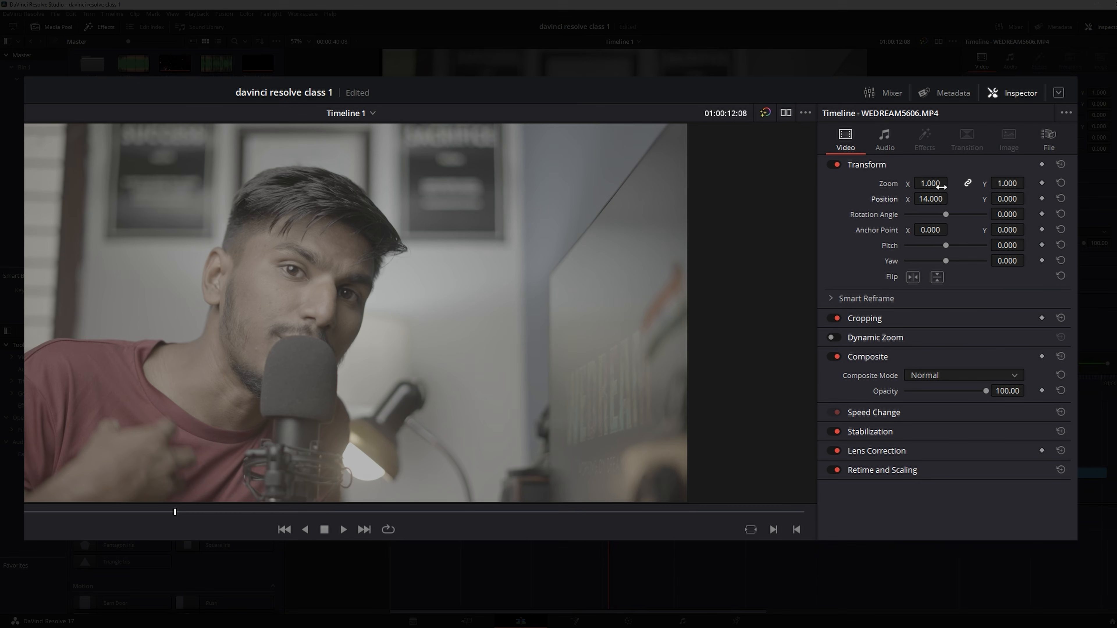
# Step: In DaVinci Resolve, try zoom 1.220, rotation -30.230, anchor X -212, pitch -0.057 and yaw -0.424 on WEDREAM5606.MP4, flipping it both ways
pyautogui.moveTo(941, 186); pyautogui.dragTo(950, 186)
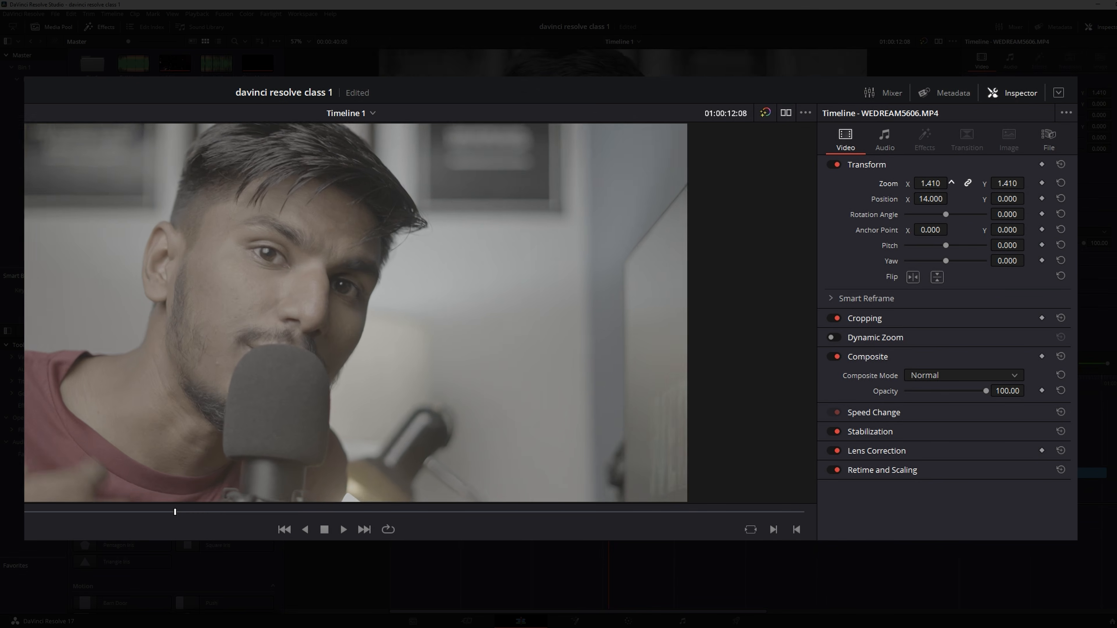
pyautogui.moveTo(939, 227); pyautogui.dragTo(934, 261)
pyautogui.click(913, 278)
pyautogui.click(937, 277)
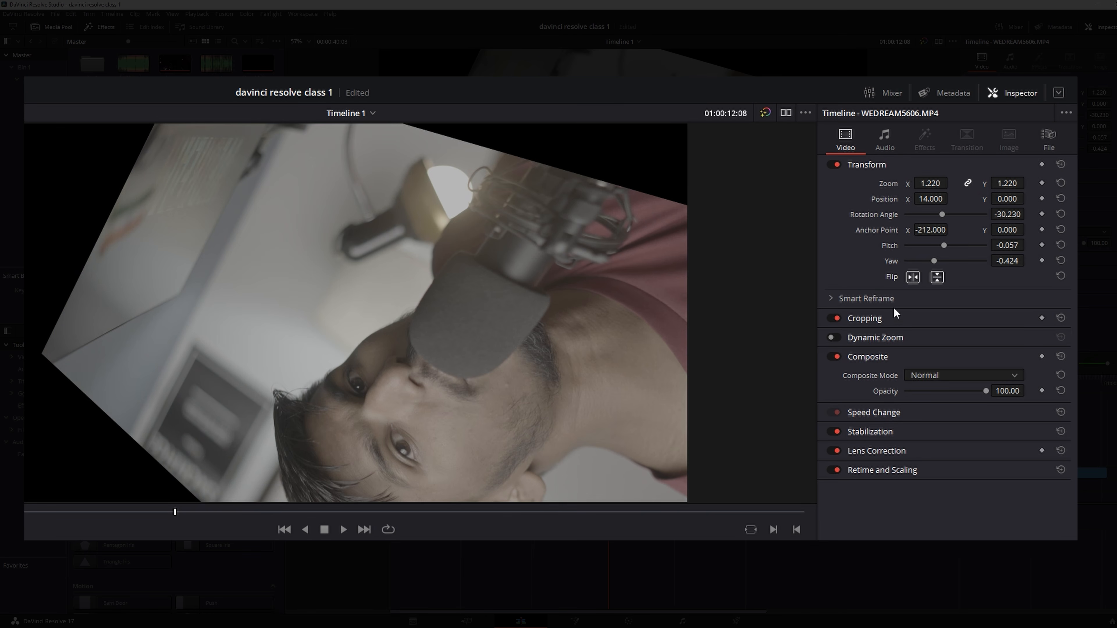
# Step: Expand the Cropping settings, try the left crop, and reset all of the clip's Transform values
pyautogui.click(897, 316)
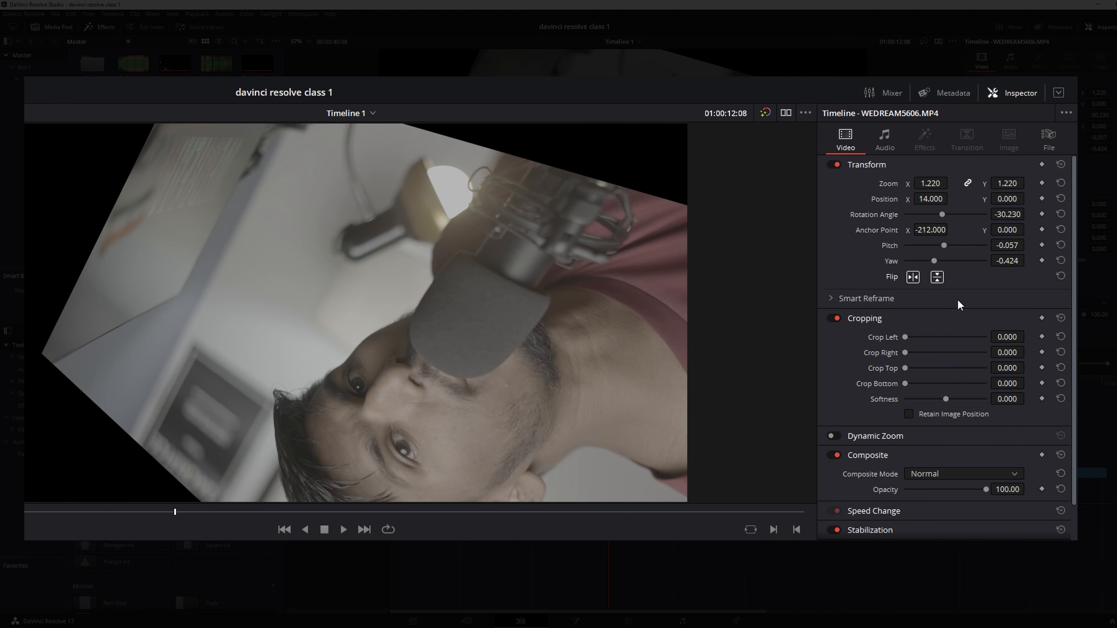
pyautogui.moveTo(906, 338)
pyautogui.mouseDown()
pyautogui.moveTo(950, 340)
pyautogui.moveTo(900, 328)
pyautogui.mouseUp()
pyautogui.click(1061, 164)
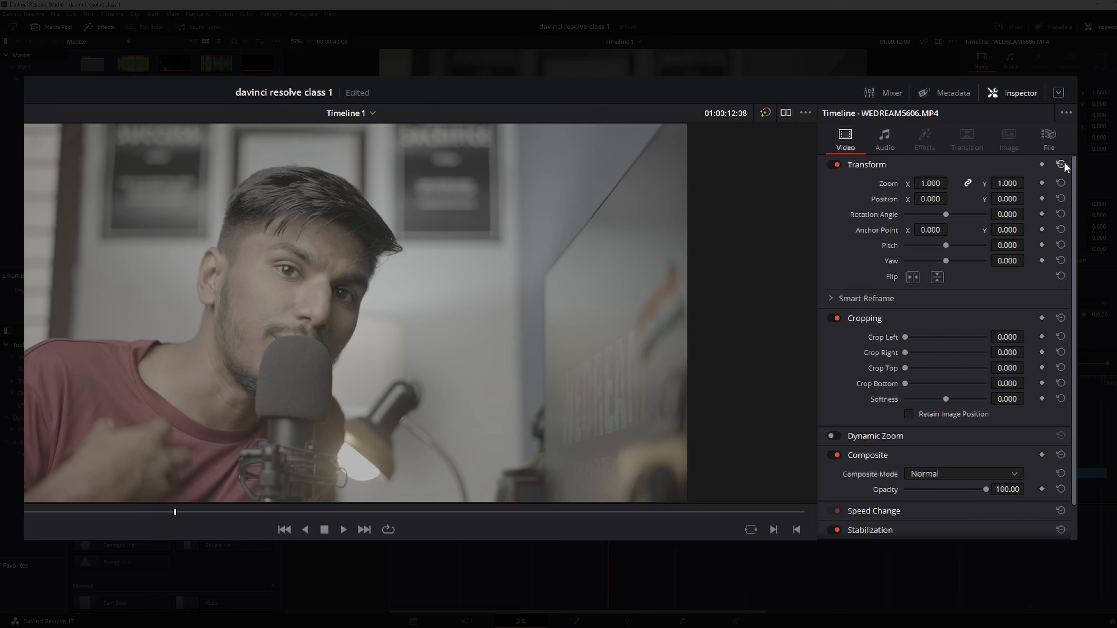
# Step: Try zoom 1.370, position X 435 and rotation 68.700 on the clip, and reset each value individually
pyautogui.moveTo(930, 199); pyautogui.dragTo(956, 219)
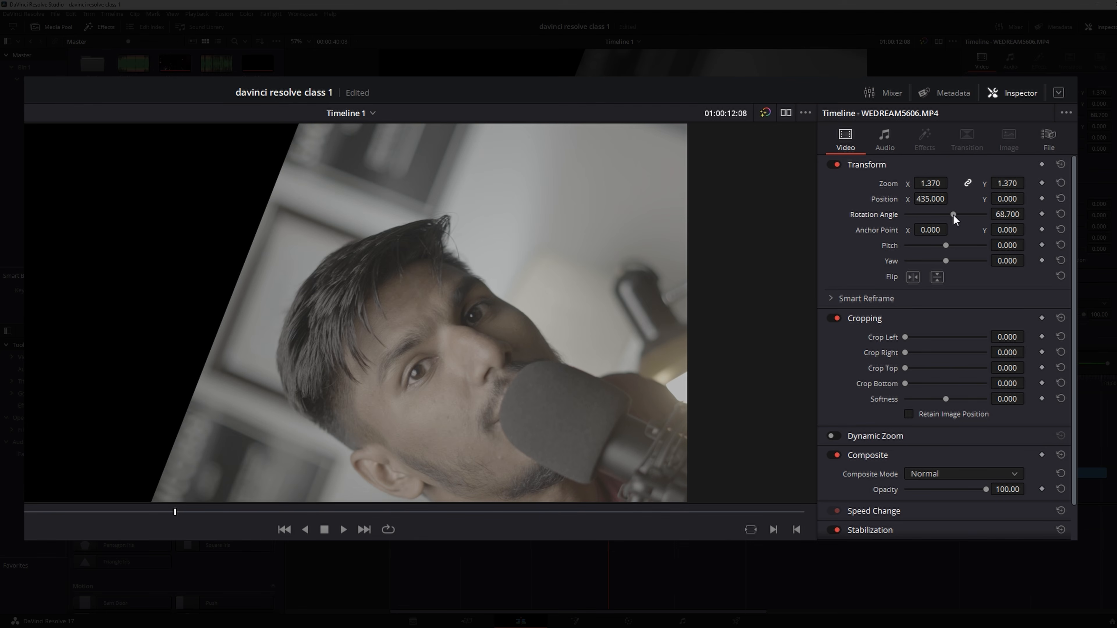
pyautogui.click(1061, 214)
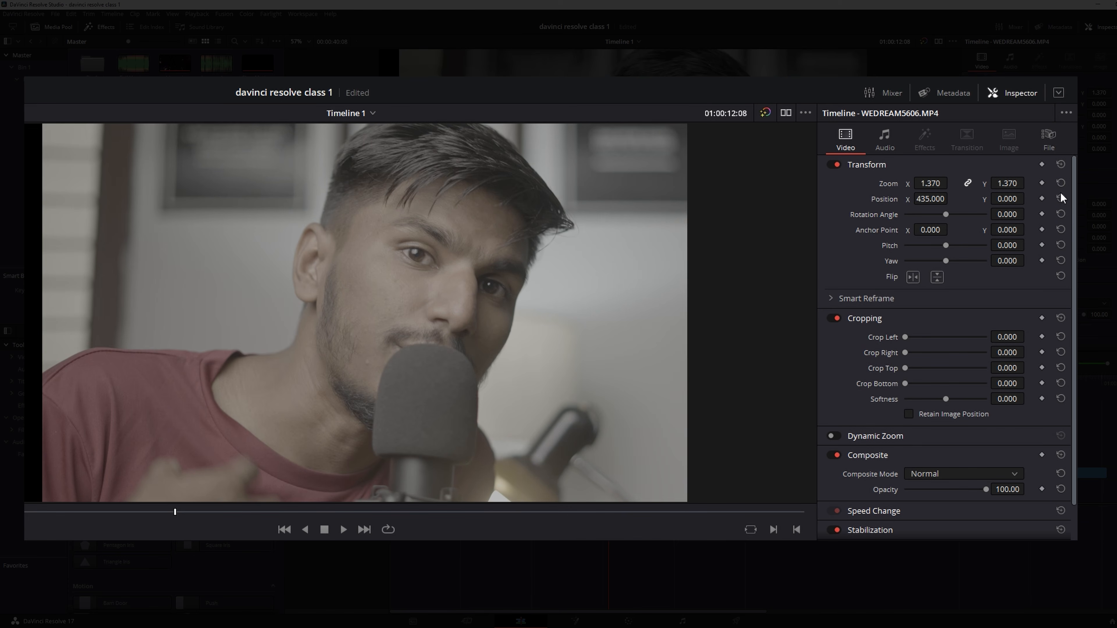
pyautogui.click(1060, 198)
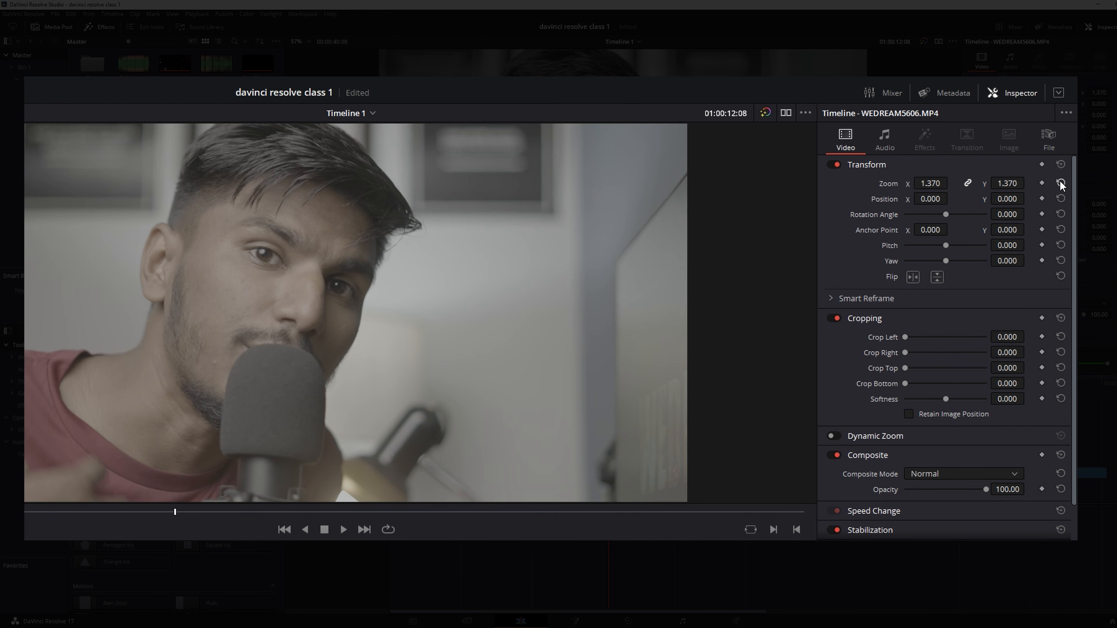
pyautogui.click(1061, 184)
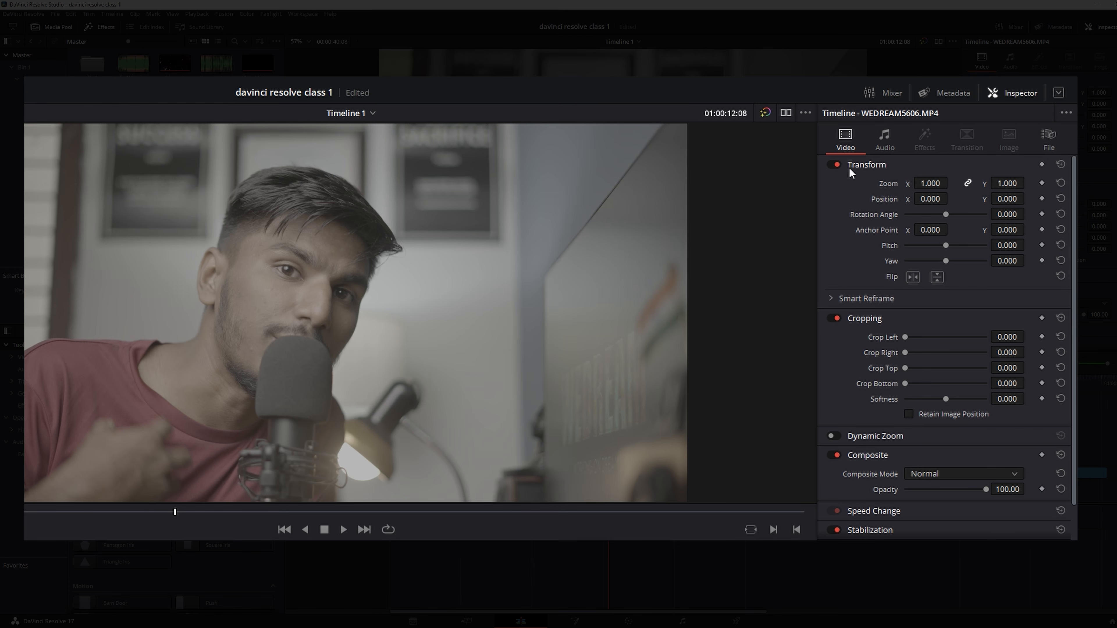
# Step: Try a shifted position and zoom 1.600 on the clip, toggle Transform off and on, and try the left crop
pyautogui.moveTo(935, 202); pyautogui.dragTo(952, 184)
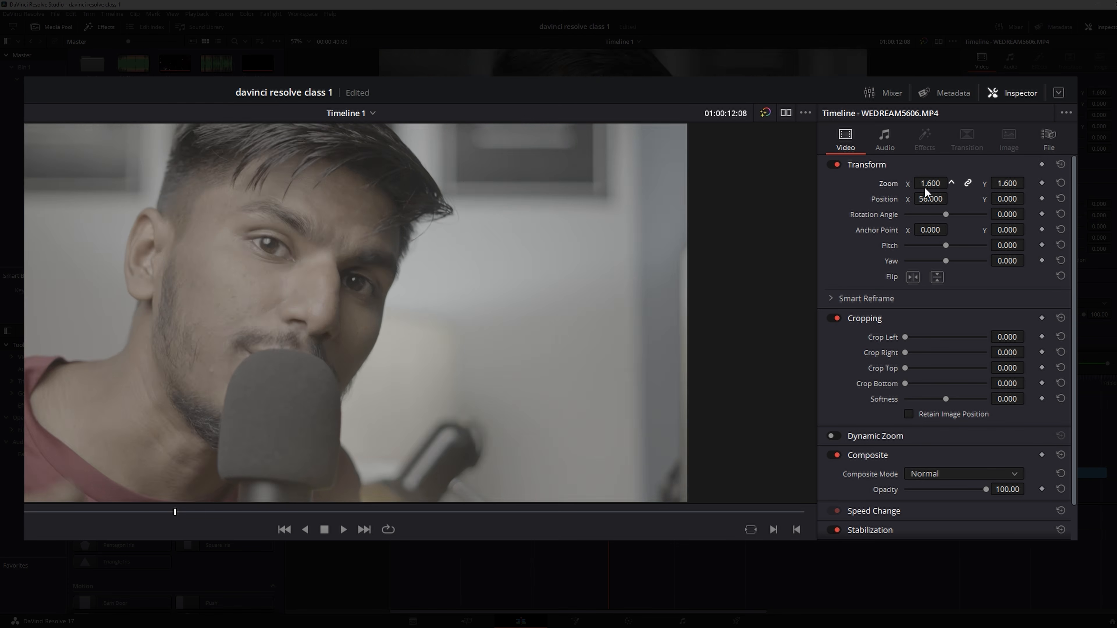
pyautogui.click(838, 164)
pyautogui.click(838, 164)
pyautogui.moveTo(905, 337); pyautogui.dragTo(877, 327)
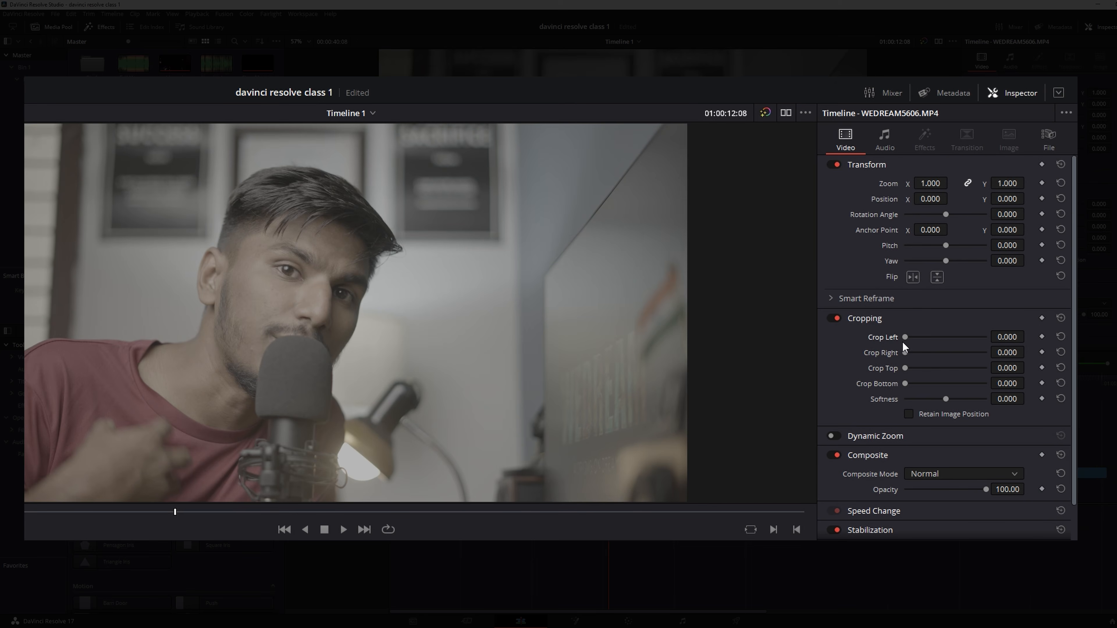
# Step: Enable Dynamic Zoom on the WEDREAM5606.MP4 clip and expand its settings
pyautogui.scroll(-1, 891, 370)
pyautogui.click(836, 398)
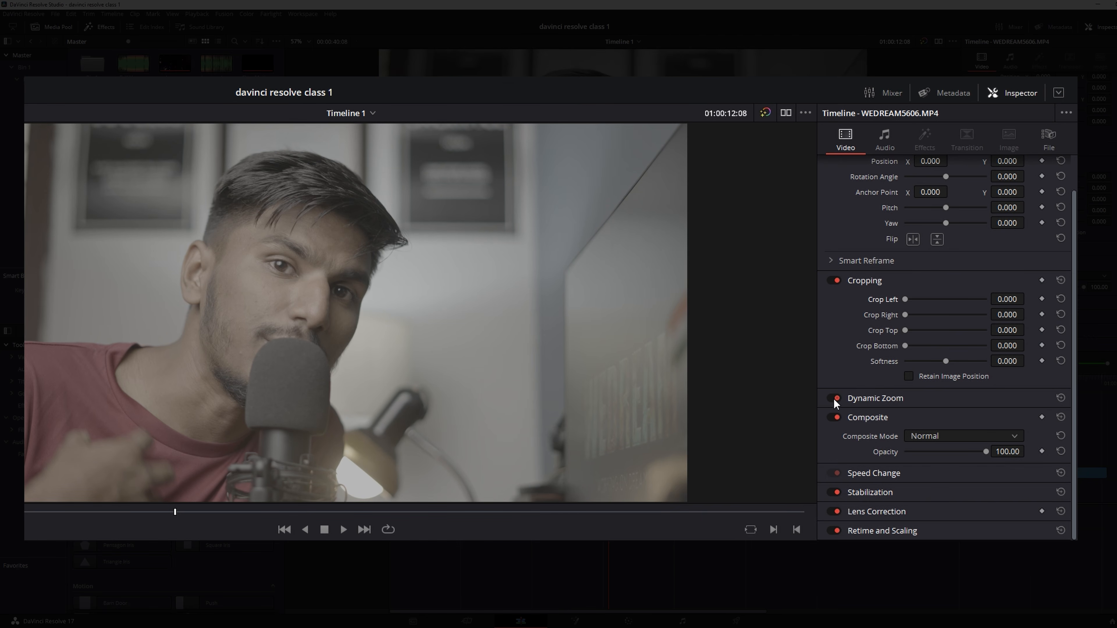
pyautogui.click(886, 407)
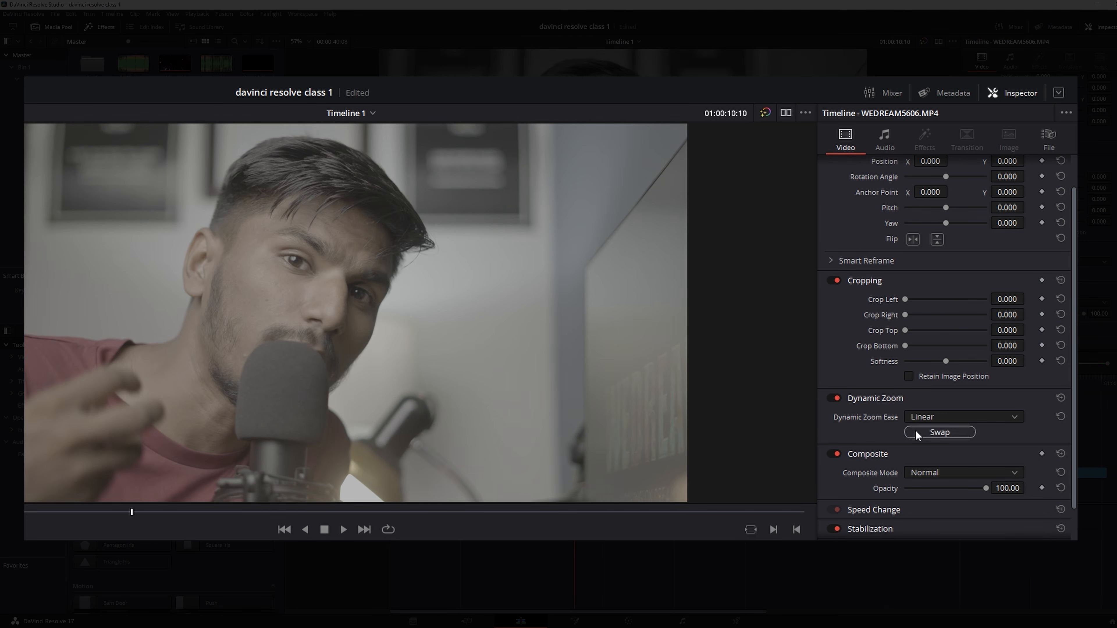
# Step: Play the clip to preview its dynamic zoom, view the available ease options, and collapse the Dynamic Zoom settings
pyautogui.press('space')
pyautogui.press('space')
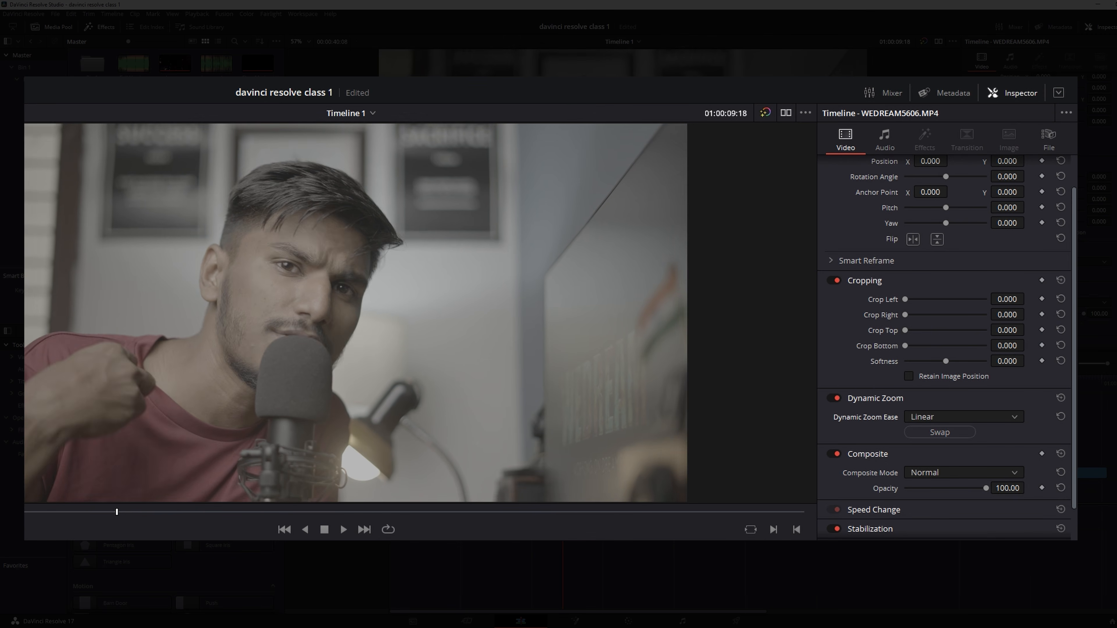
pyautogui.press('space')
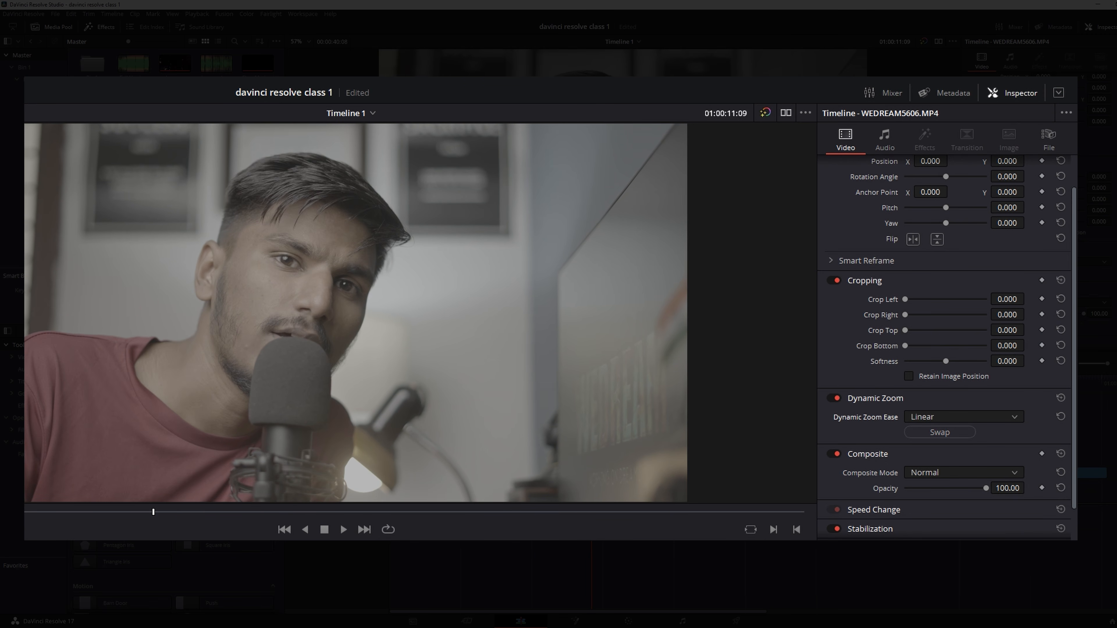
pyautogui.click(961, 417)
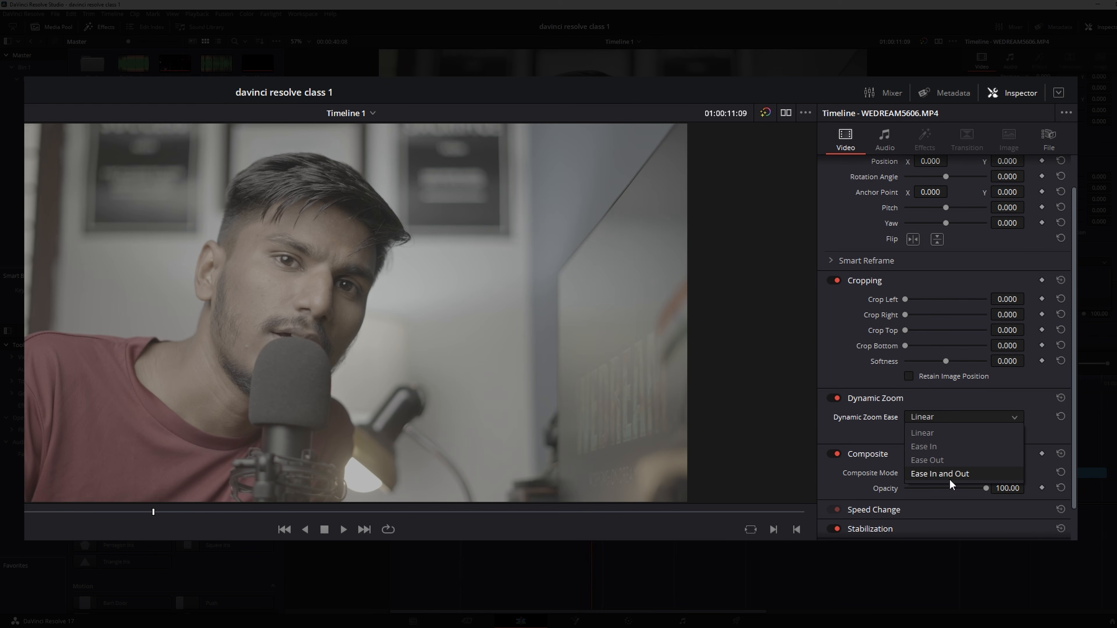
pyautogui.click(933, 402)
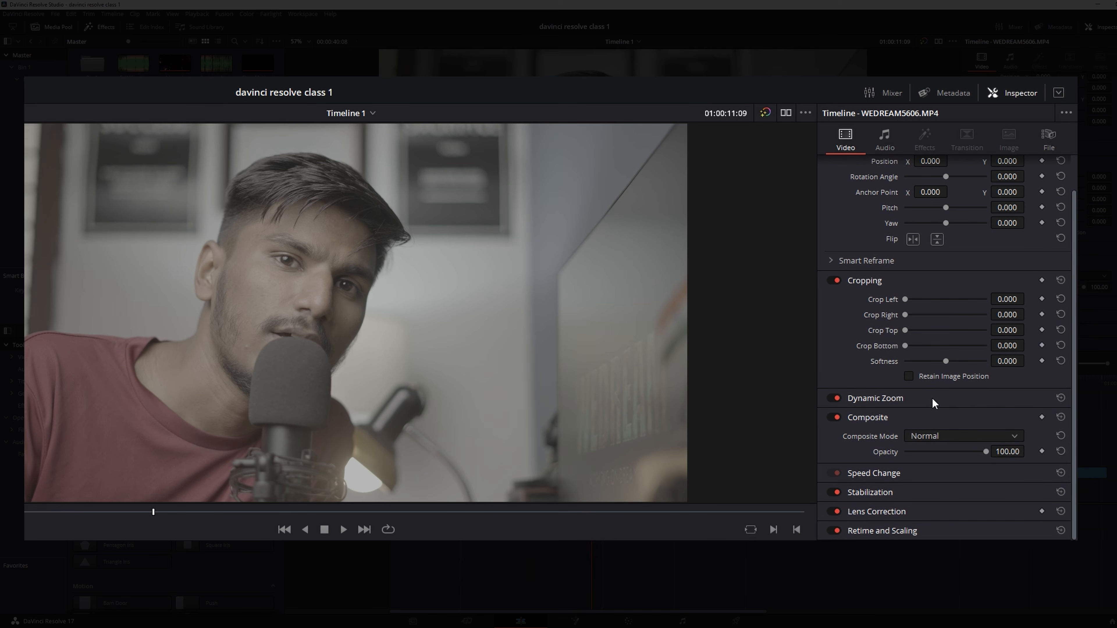
# Step: Lower the opacity of the Slow Motion Smooth Splash.mov clip over the talking footage and view its composite mode options
pyautogui.scroll(2, 939, 415)
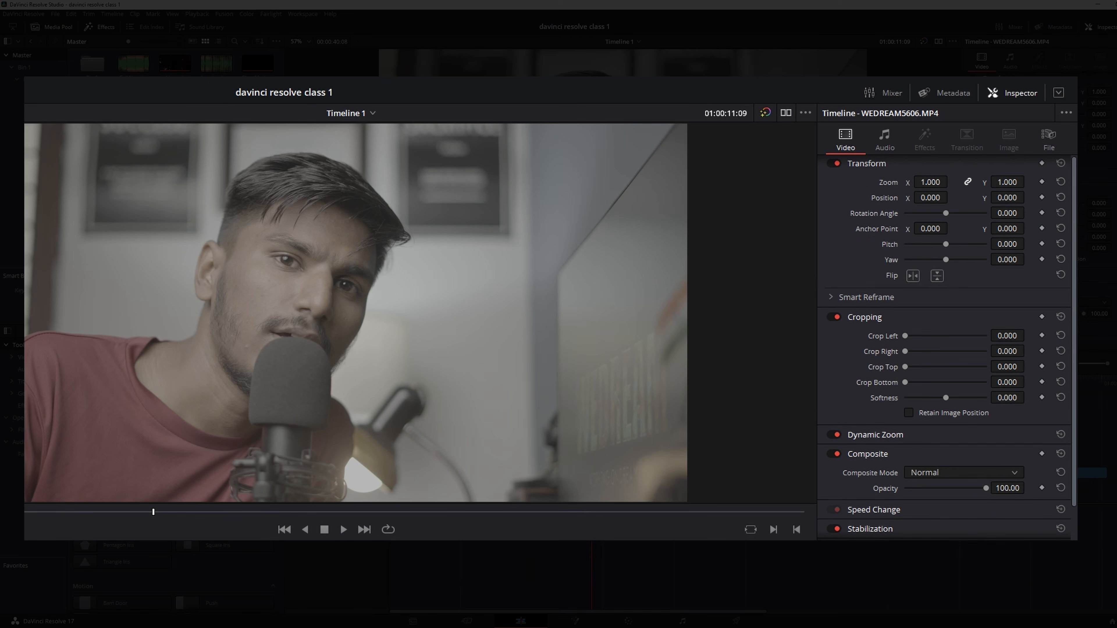
pyautogui.moveTo(501, 382); pyautogui.dragTo(519, 382)
pyautogui.click(531, 467)
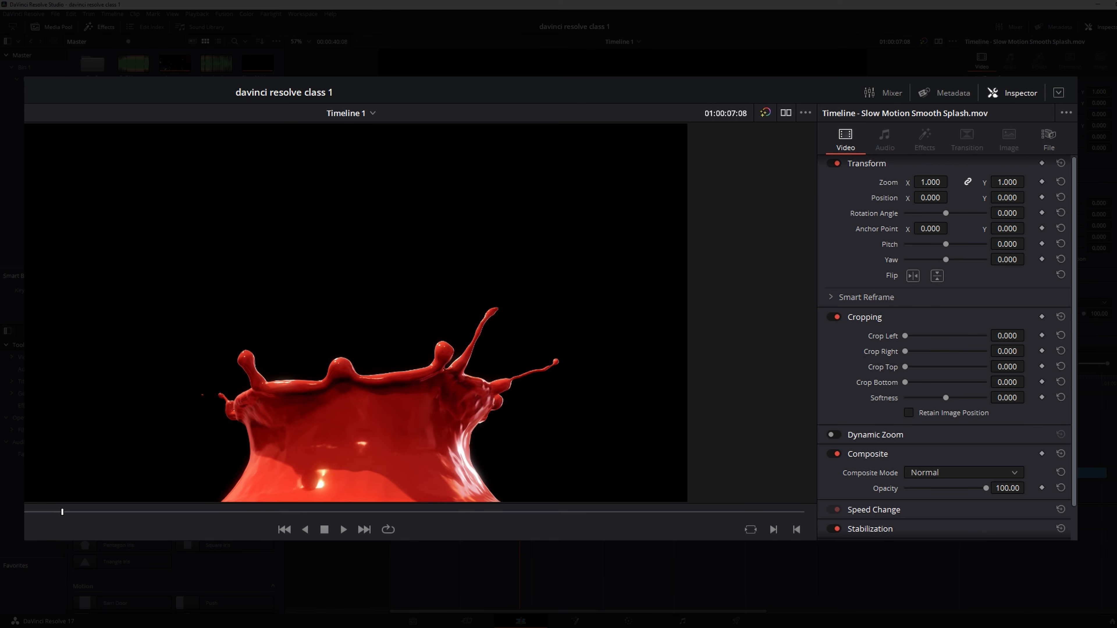
pyautogui.press('Delete')
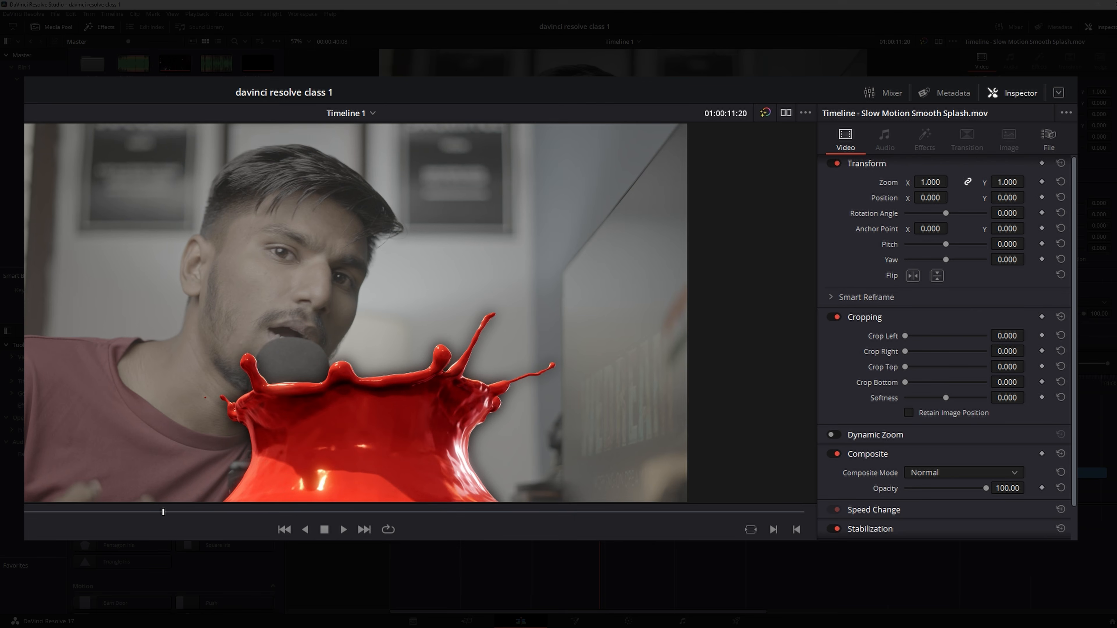
pyautogui.click(936, 487)
pyautogui.click(936, 473)
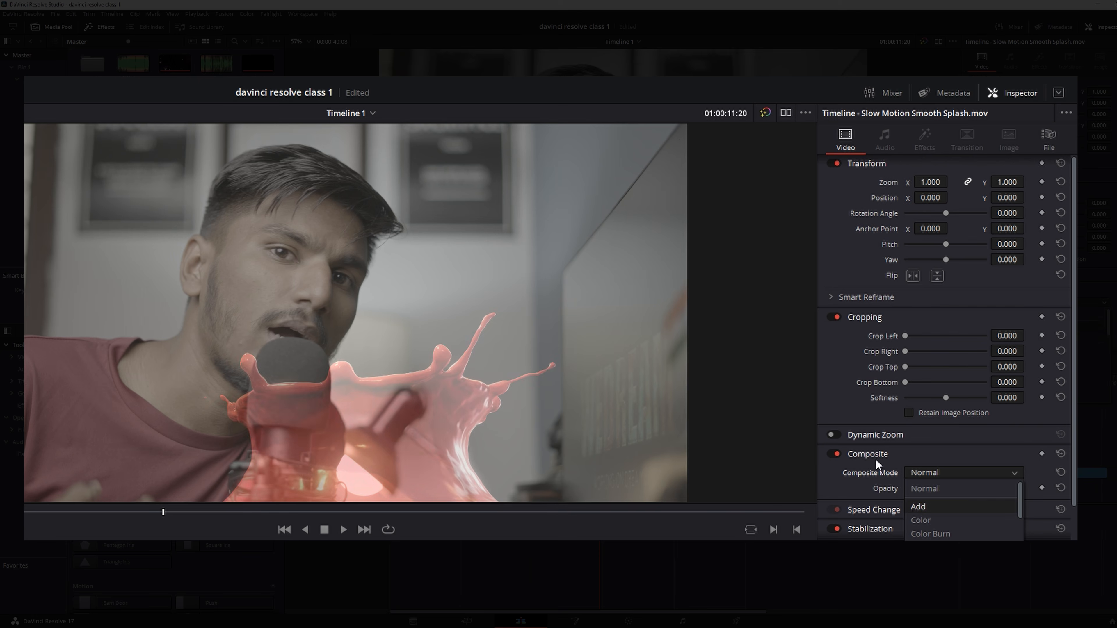
# Step: Set the WEDREAM5606.MP4 clip's speed to 122% in the Speed Change settings and play it
pyautogui.click(890, 457)
pyautogui.click(897, 473)
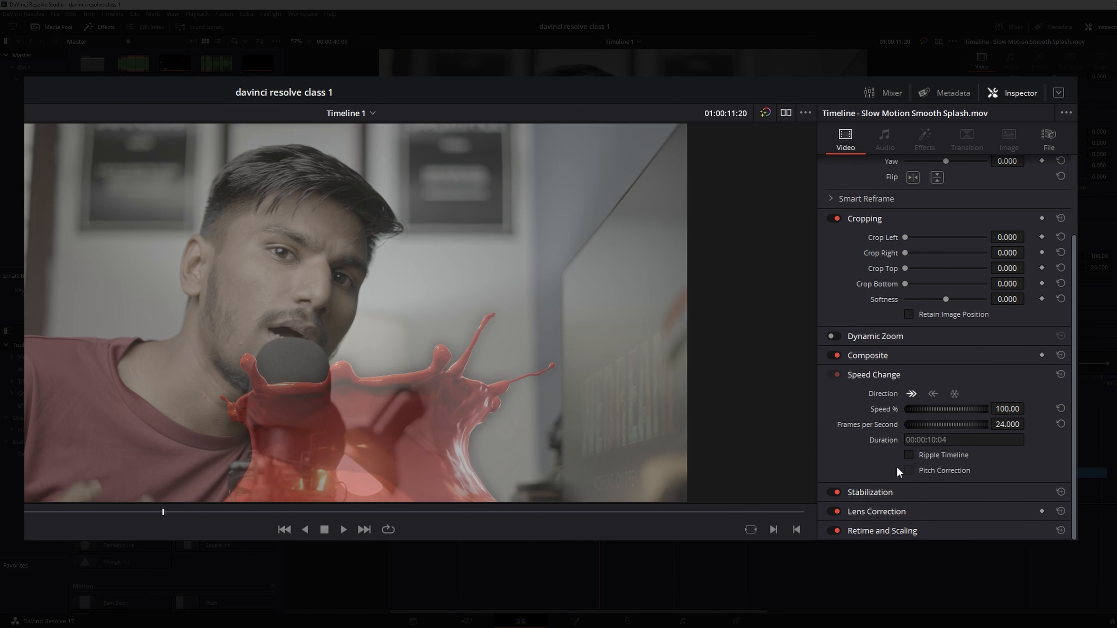
pyautogui.click(633, 473)
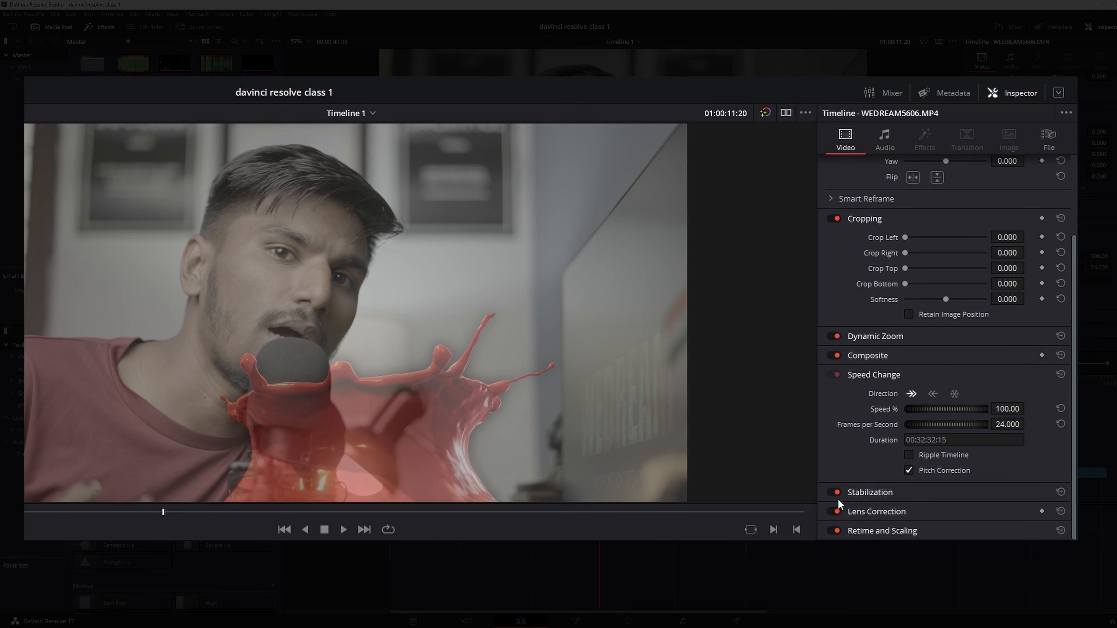
pyautogui.moveTo(600, 383)
pyautogui.mouseDown()
pyautogui.moveTo(683, 383)
pyautogui.moveTo(604, 383)
pyautogui.mouseUp()
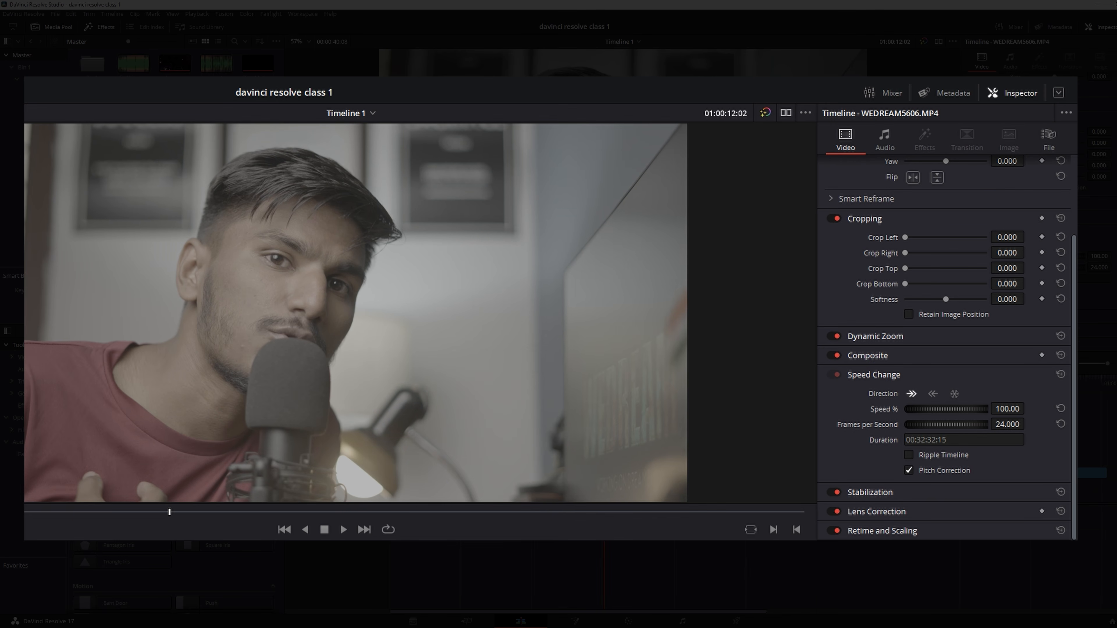
pyautogui.moveTo(933, 409); pyautogui.dragTo(1006, 411)
pyautogui.press('space')
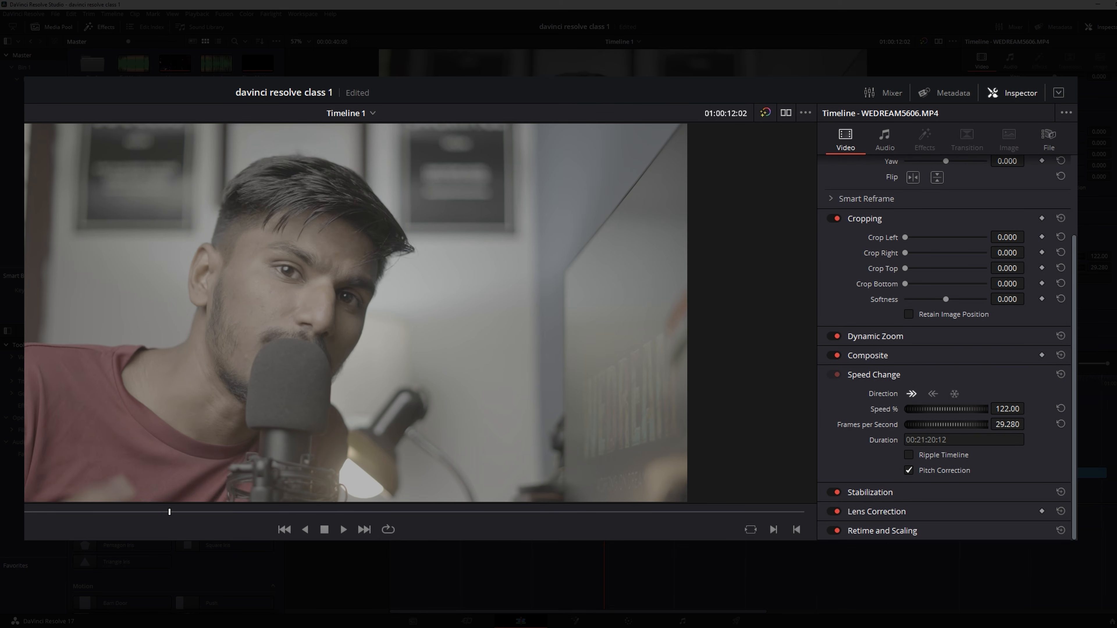
pyautogui.press('space')
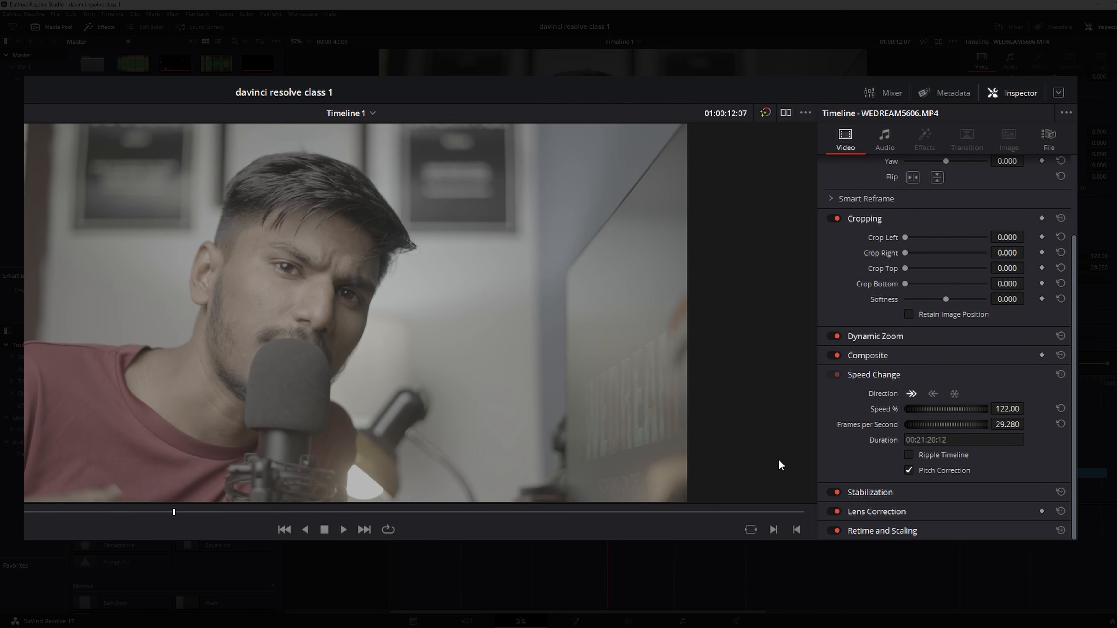
# Step: Try a reduced speed on the clip and set it to play in reverse at -46%
pyautogui.moveTo(928, 409); pyautogui.dragTo(840, 408)
pyautogui.press('space')
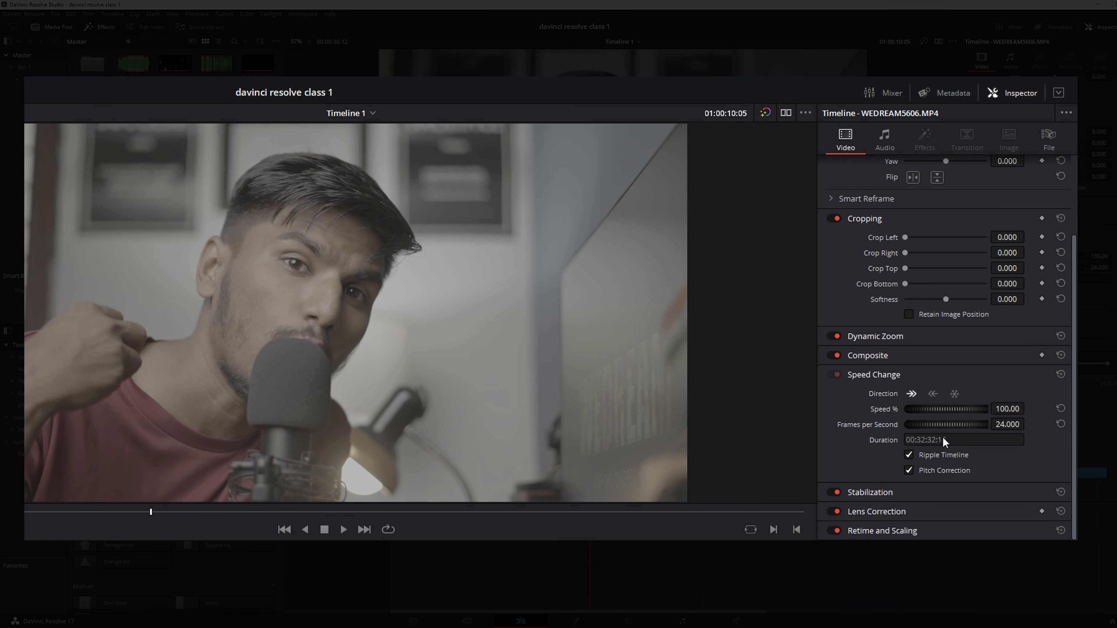
pyautogui.moveTo(909, 421)
pyautogui.mouseDown()
pyautogui.moveTo(929, 413)
pyautogui.moveTo(902, 410)
pyautogui.mouseUp()
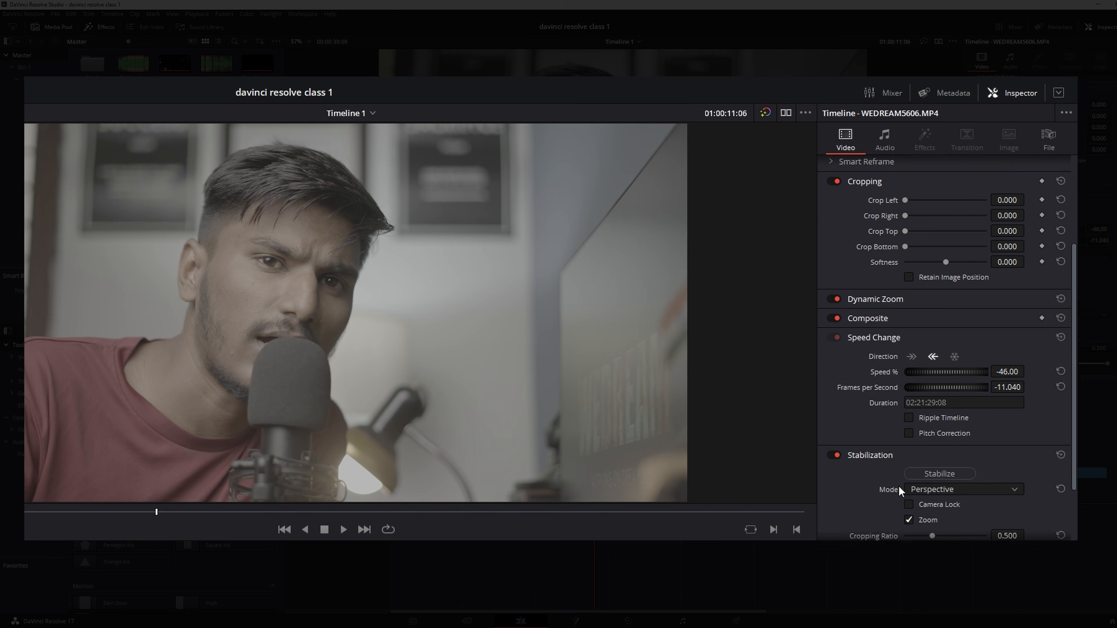
# Step: Look through the clip's Stabilization and Lens Correction settings and expand Retime and Scaling
pyautogui.scroll(-2, 897, 491)
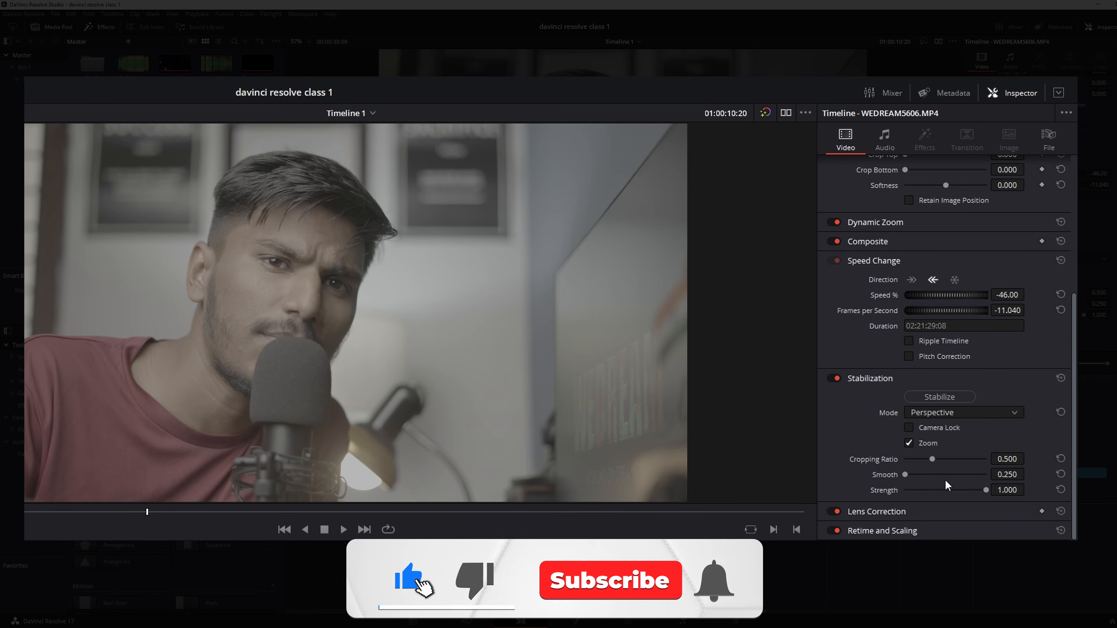
pyautogui.scroll(-1, 909, 502)
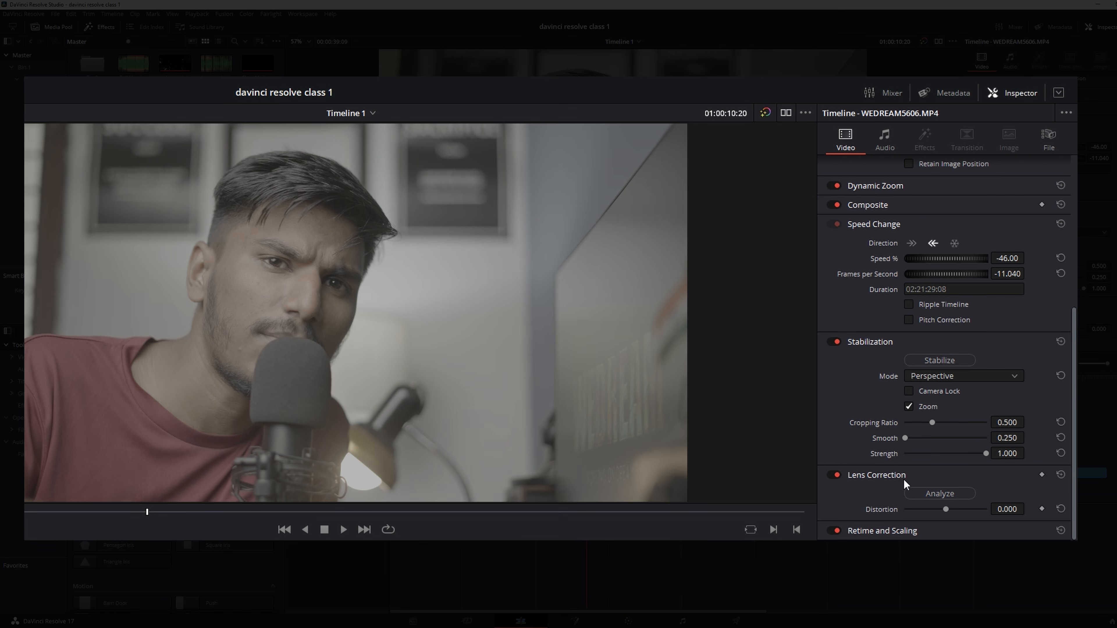
pyautogui.click(943, 531)
pyautogui.scroll(-2, 943, 531)
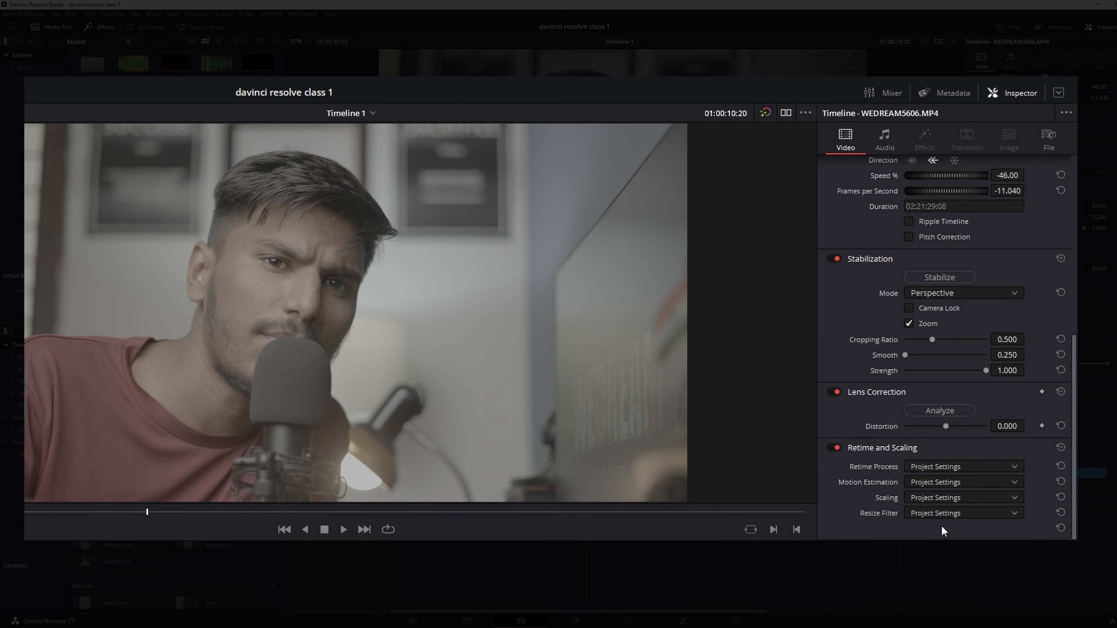
# Step: Set the clip's Retime Process to Optical Flow
pyautogui.click(935, 472)
pyautogui.click(934, 472)
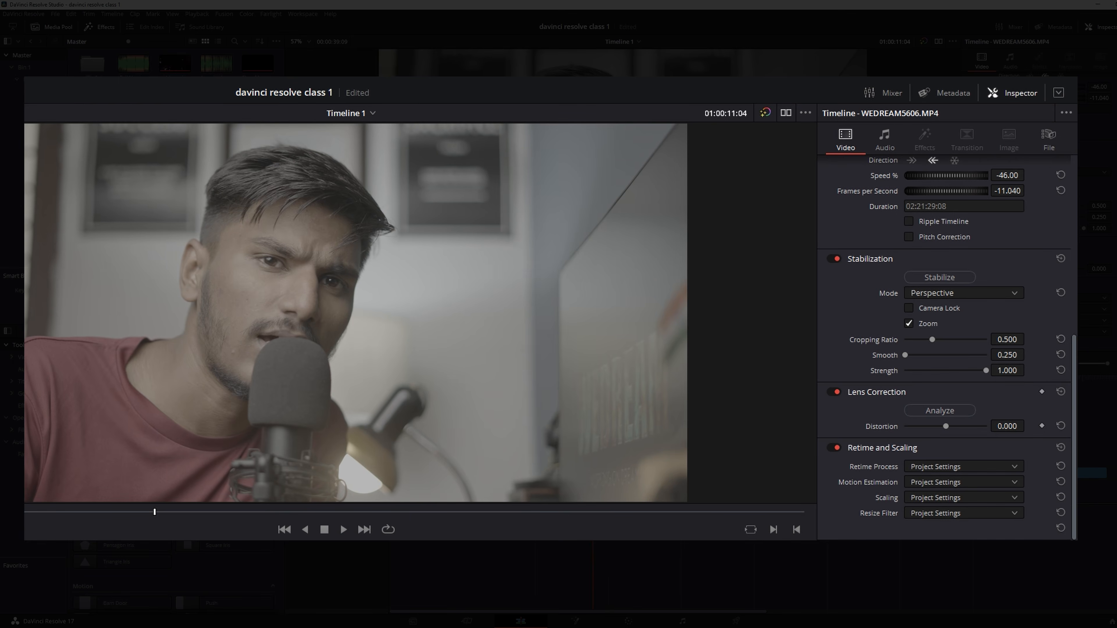
pyautogui.click(914, 470)
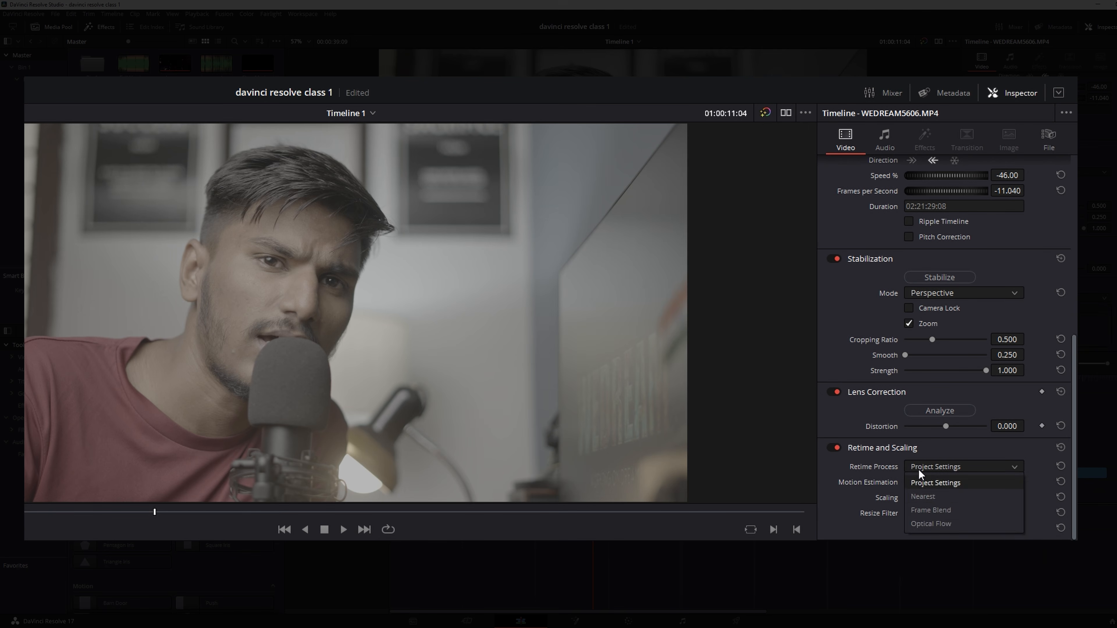
pyautogui.click(935, 524)
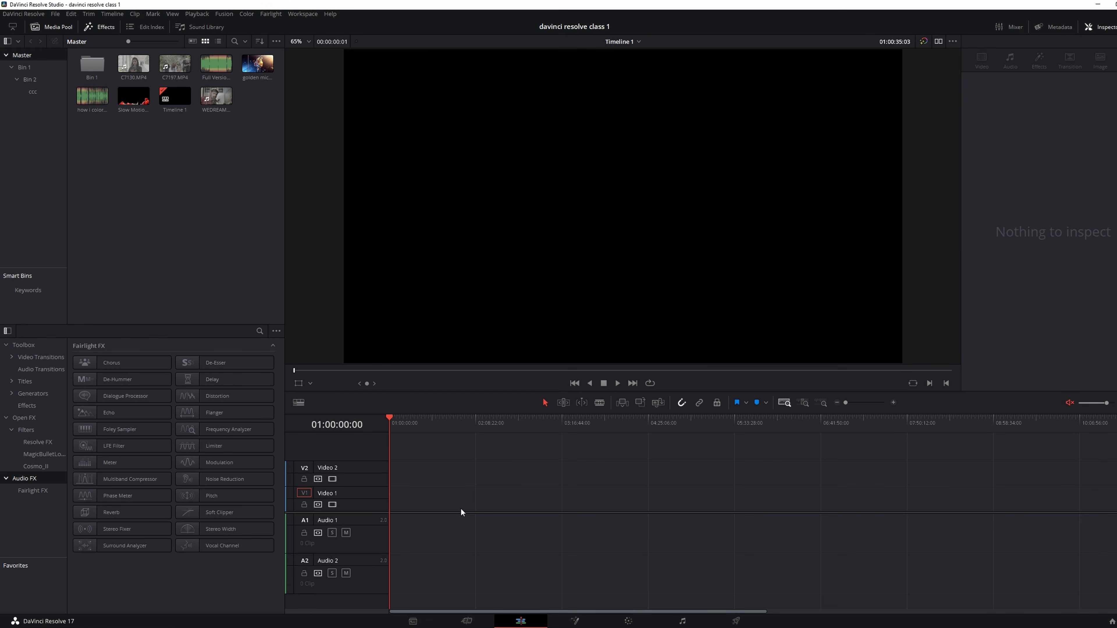
# Step: Preview WEDREAM5606.MP4 in the source viewer, try adding only its video to Video 1, and undo the insertion
pyautogui.click(218, 112)
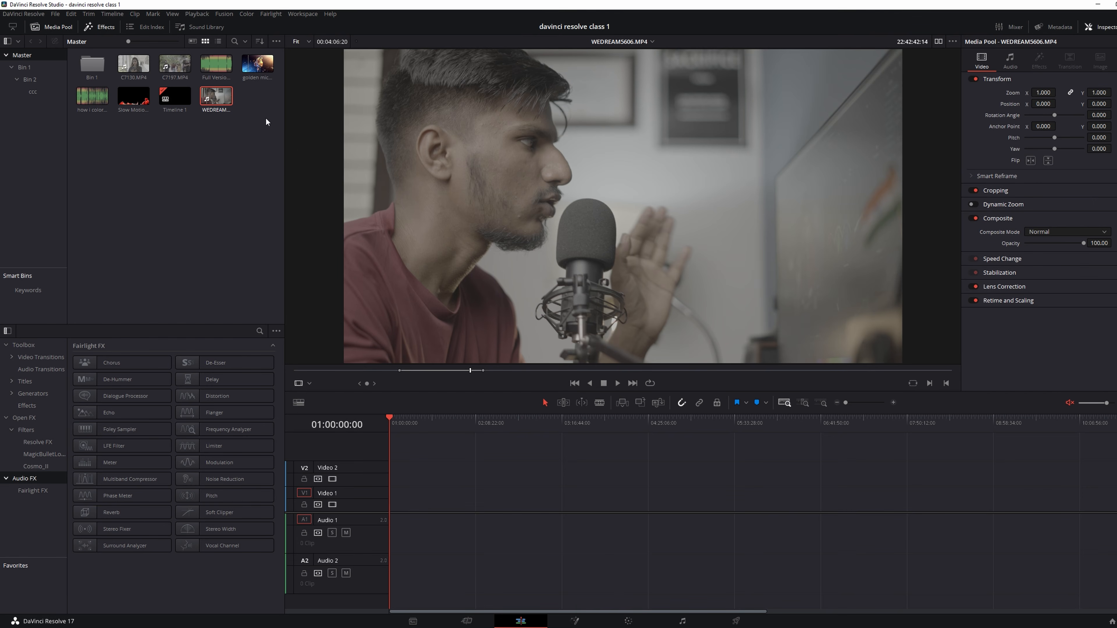
pyautogui.moveTo(412, 371); pyautogui.dragTo(448, 370)
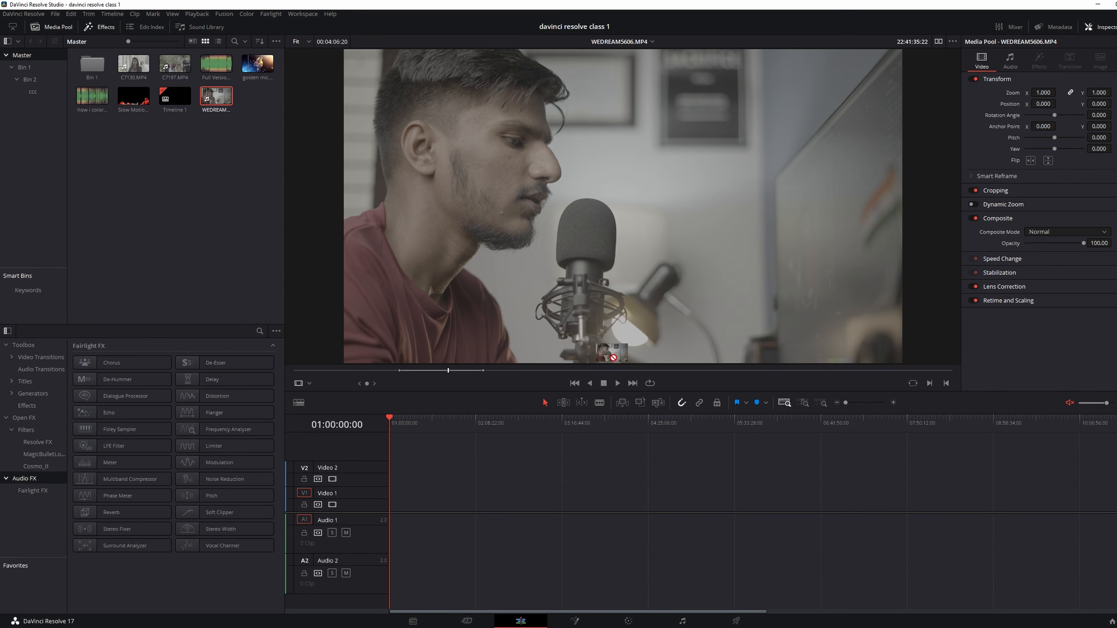
pyautogui.moveTo(606, 353); pyautogui.dragTo(392, 499)
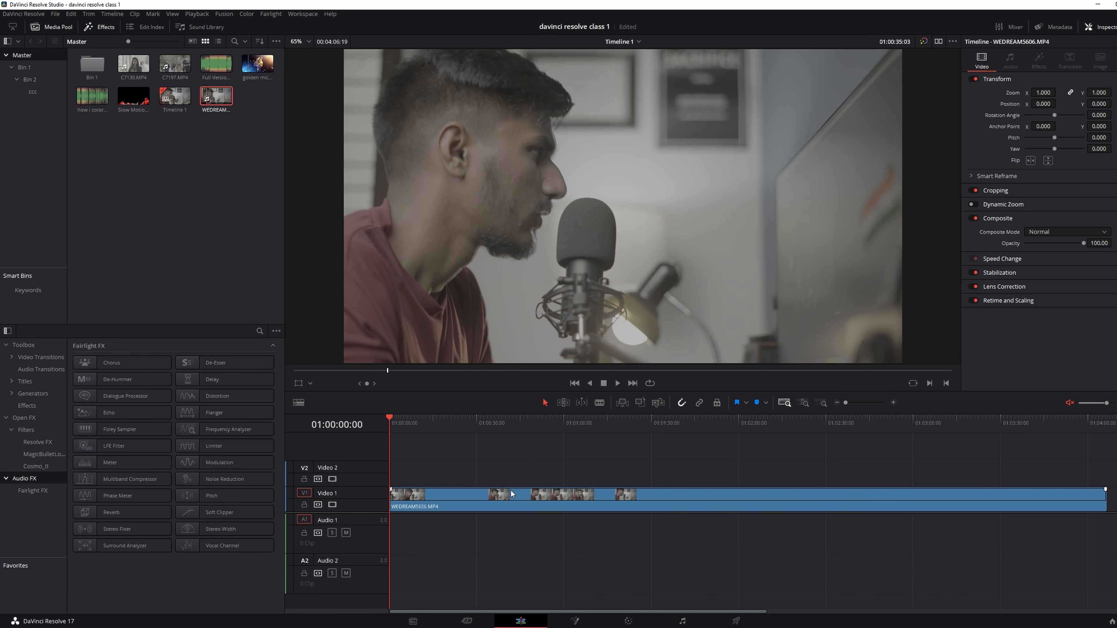
pyautogui.hotkey('ctrl', 'z')
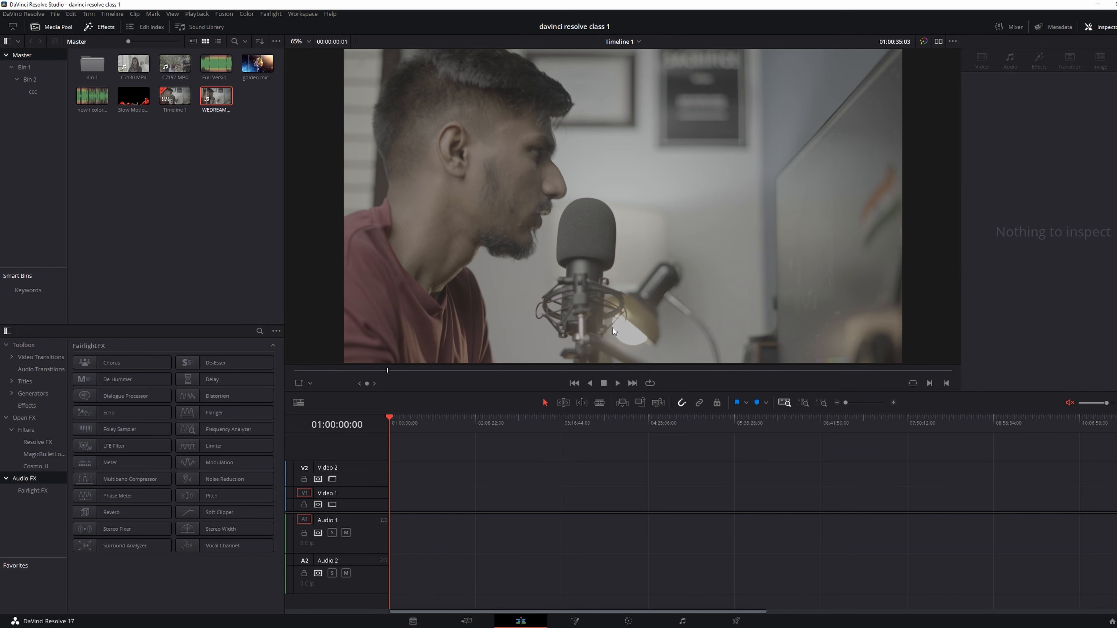
# Step: Add WEDREAM5606.MP4 with both video and audio at the start of the timeline
pyautogui.moveTo(546, 274); pyautogui.dragTo(547, 407)
pyautogui.moveTo(369, 510); pyautogui.dragTo(391, 480)
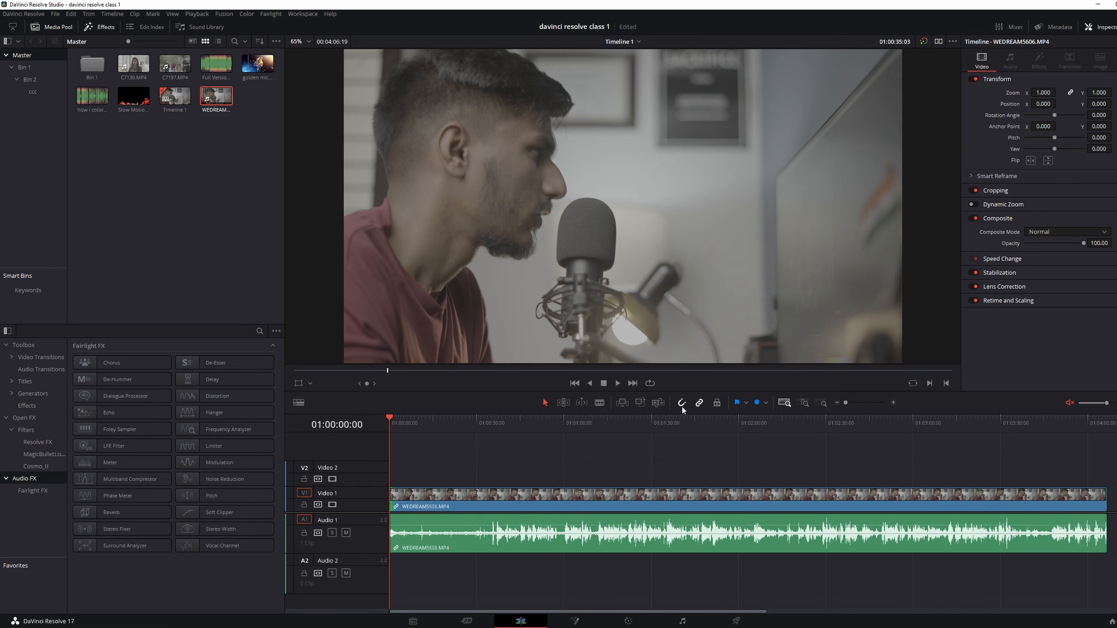
# Step: Trim about 36 seconds off the start of the WEDREAM5606.MP4 clip and delete the gap left before it
pyautogui.click(442, 504)
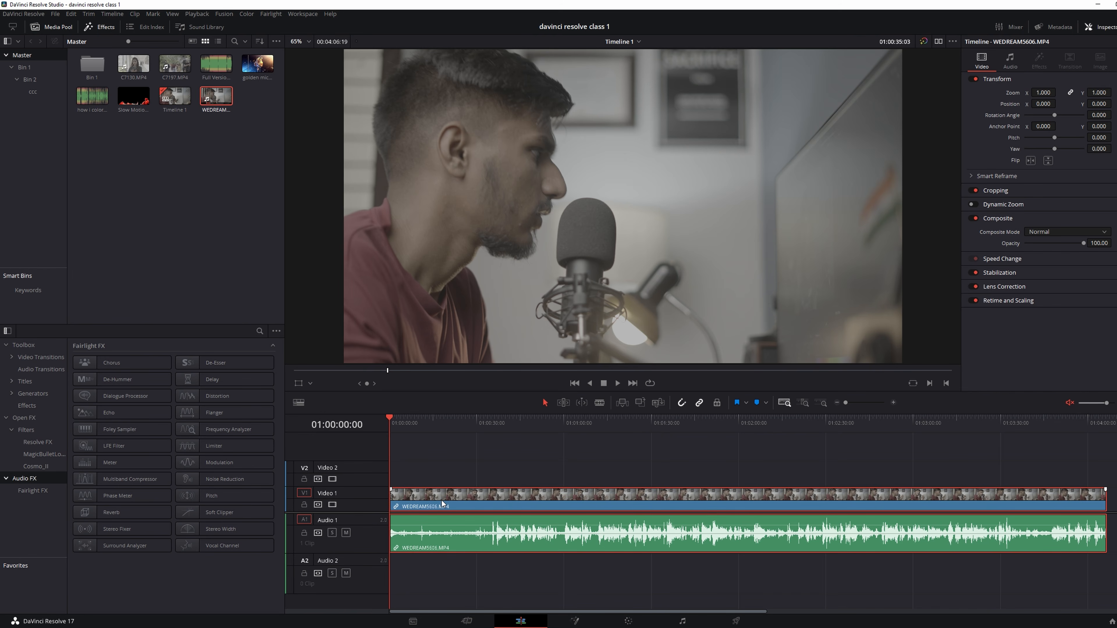
pyautogui.moveTo(394, 498); pyautogui.dragTo(500, 510)
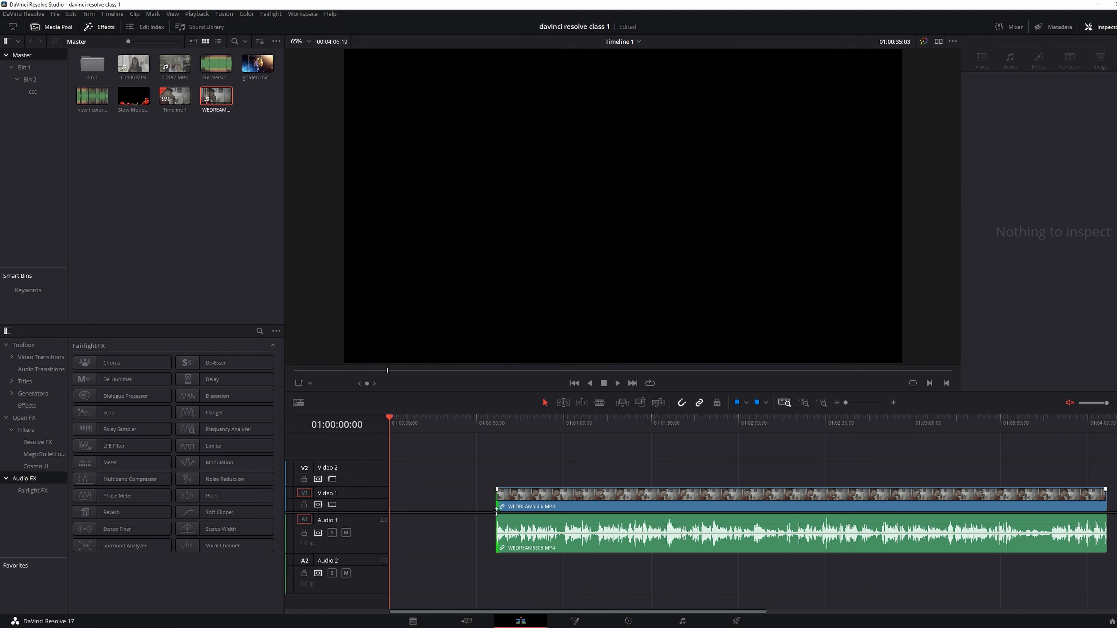
pyautogui.click(476, 509)
pyautogui.press('Delete')
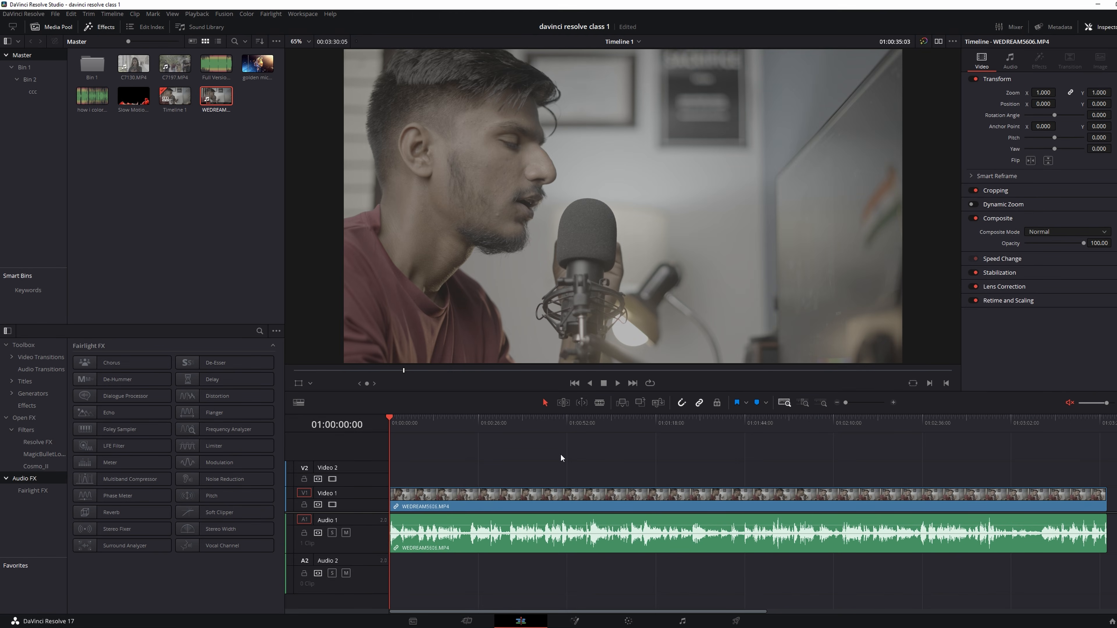
# Step: Split the clip with the Blade tool at 01:00:54:20 and again a little further along
pyautogui.click(576, 422)
pyautogui.press('b')
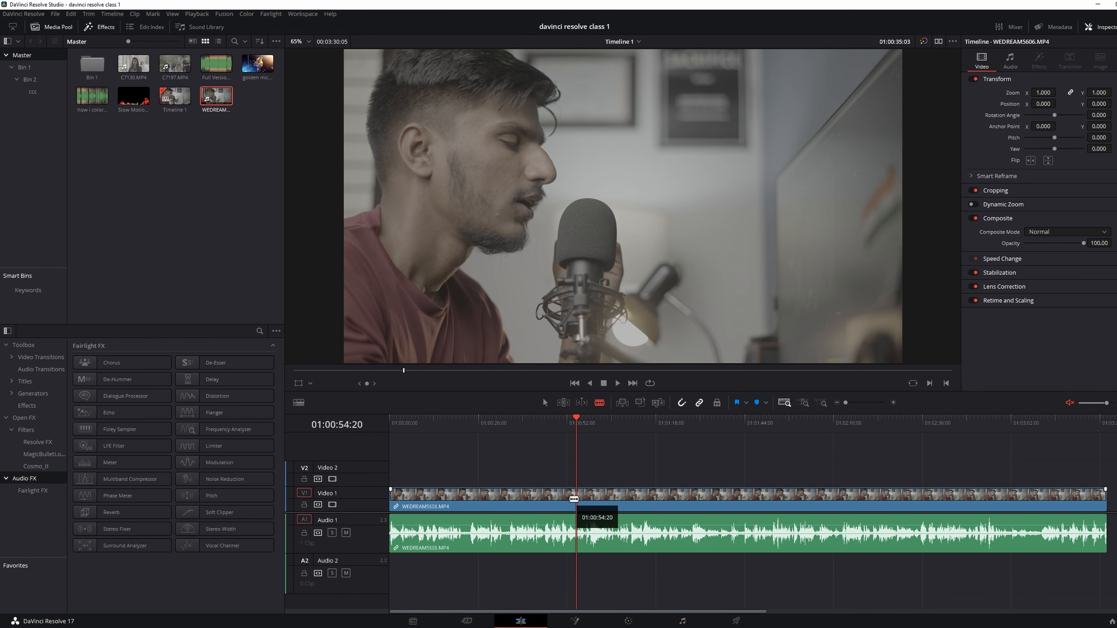
pyautogui.click(575, 499)
pyautogui.click(631, 498)
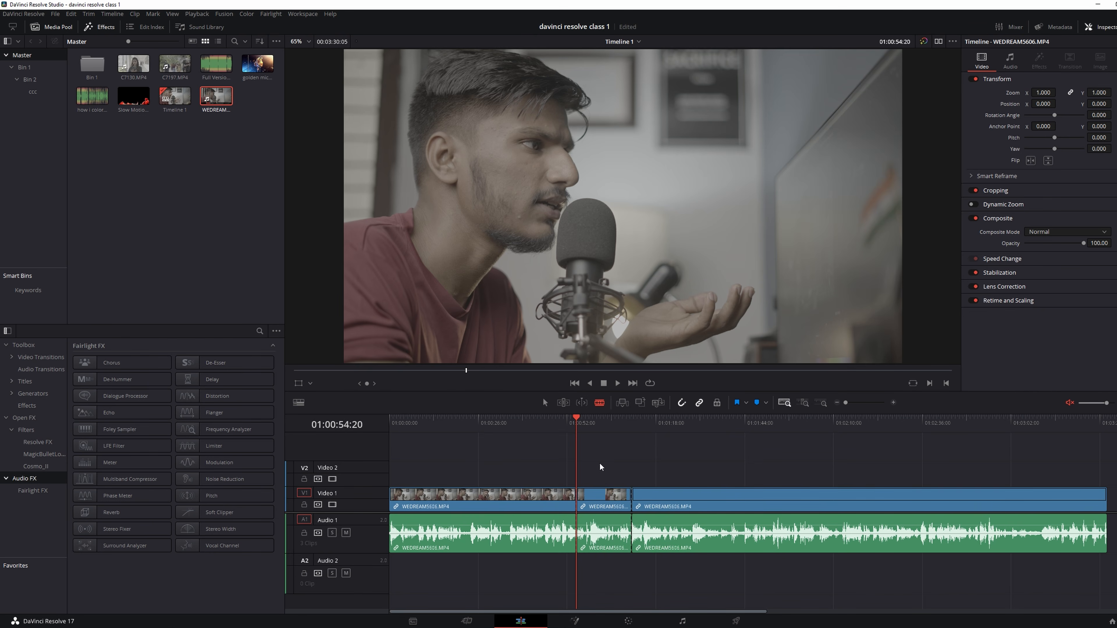
# Step: Try ripple-deleting the short middle segment, and undo the deletion
pyautogui.click(602, 495)
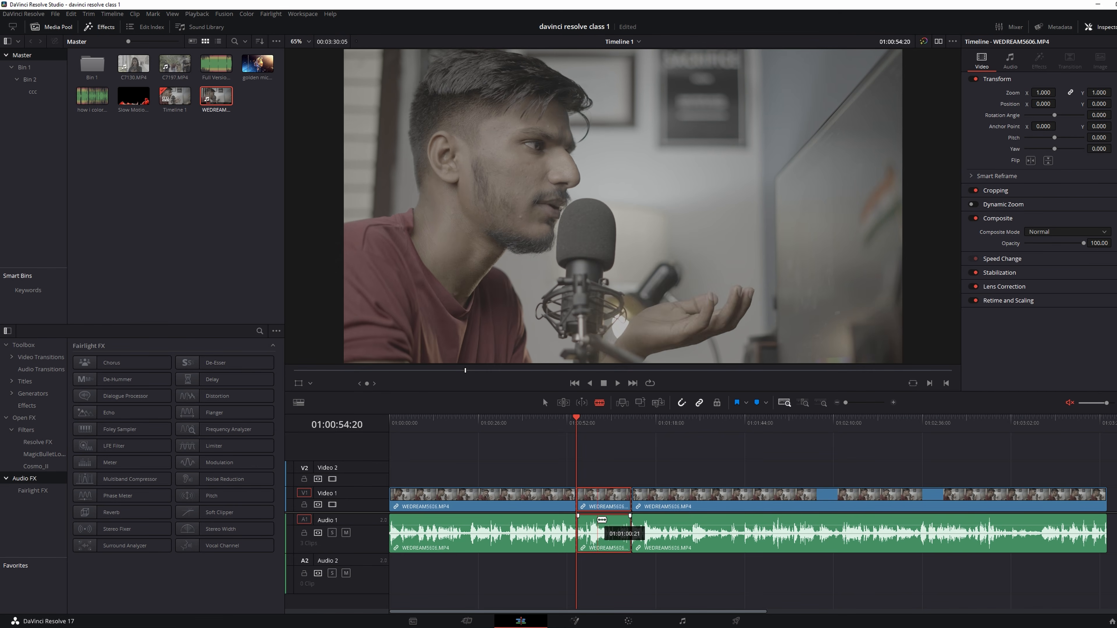
pyautogui.press('Delete')
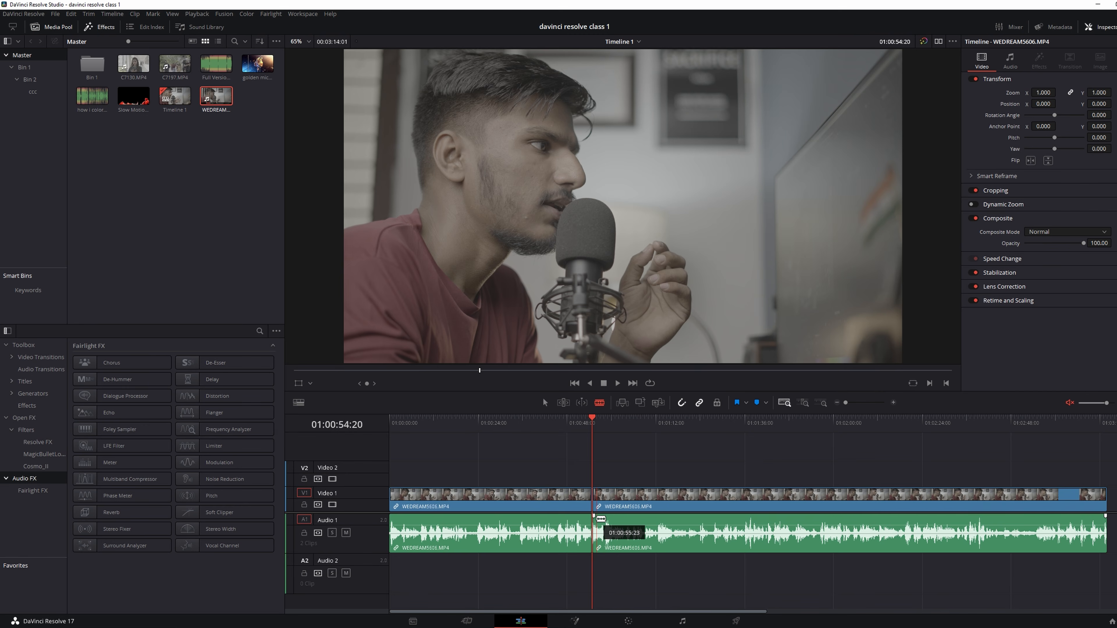
pyautogui.hotkey('ctrl', 'z')
# Step: Try deleting the middle segment with a gap left in its place, and undo that deletion and both cuts
pyautogui.press('a')
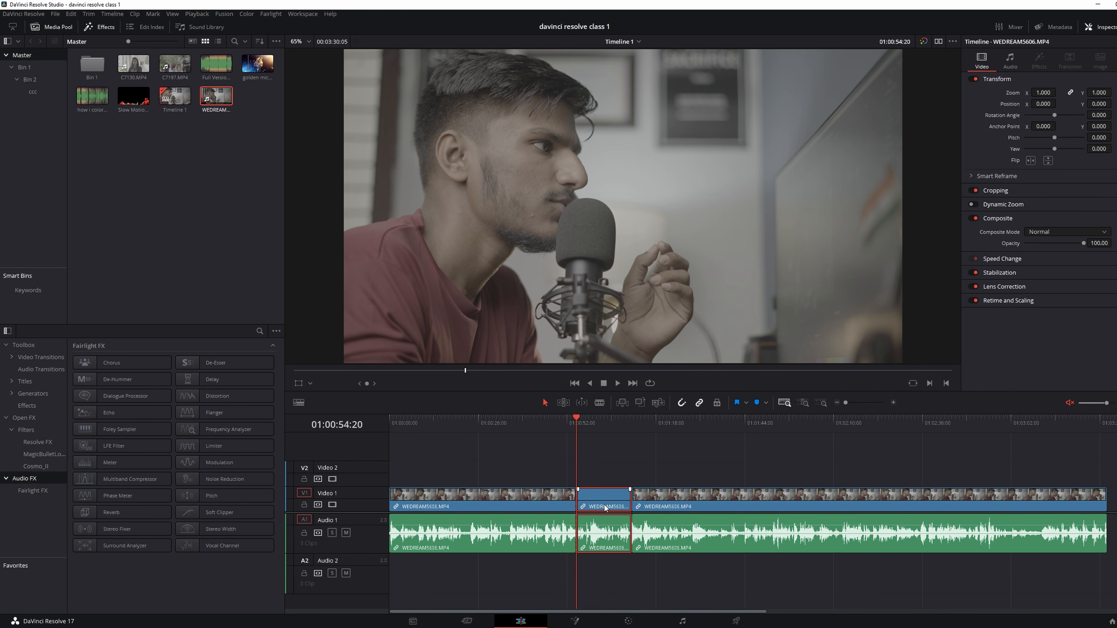
pyautogui.press('BackSpace')
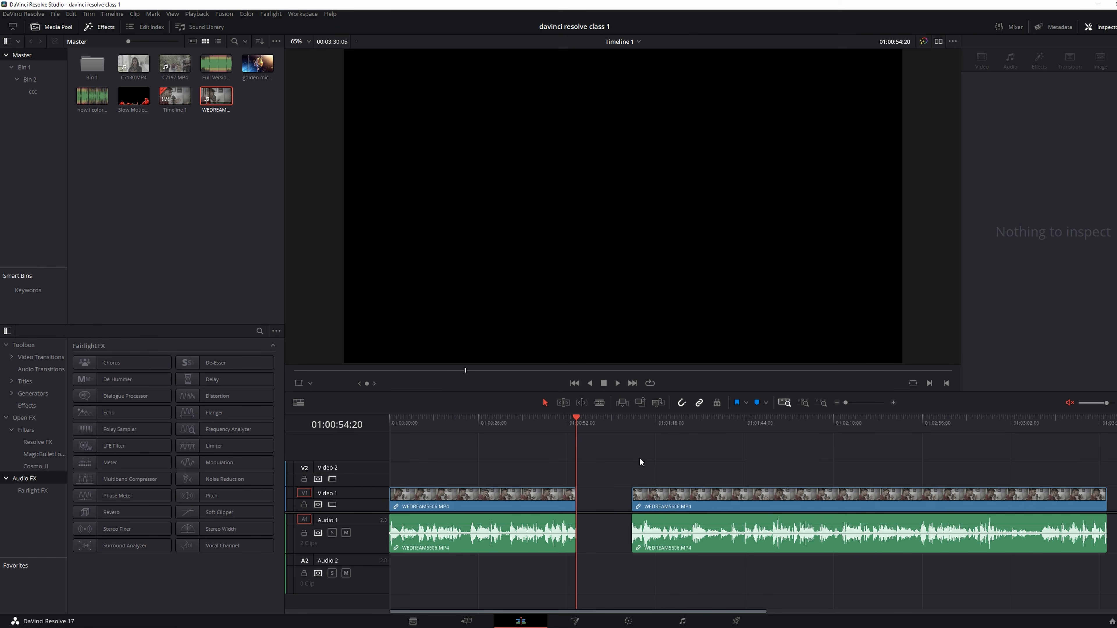
pyautogui.hotkey('ctrl', 'z')
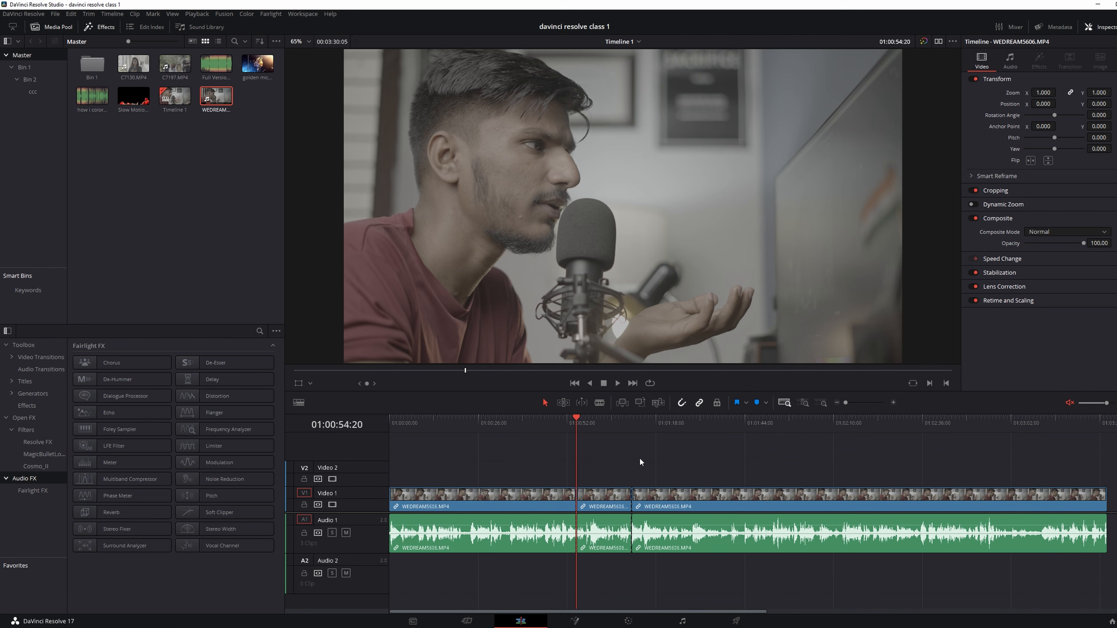
pyautogui.hotkey('ctrl', 'z')
pyautogui.hotkey('ctrl', 'z')
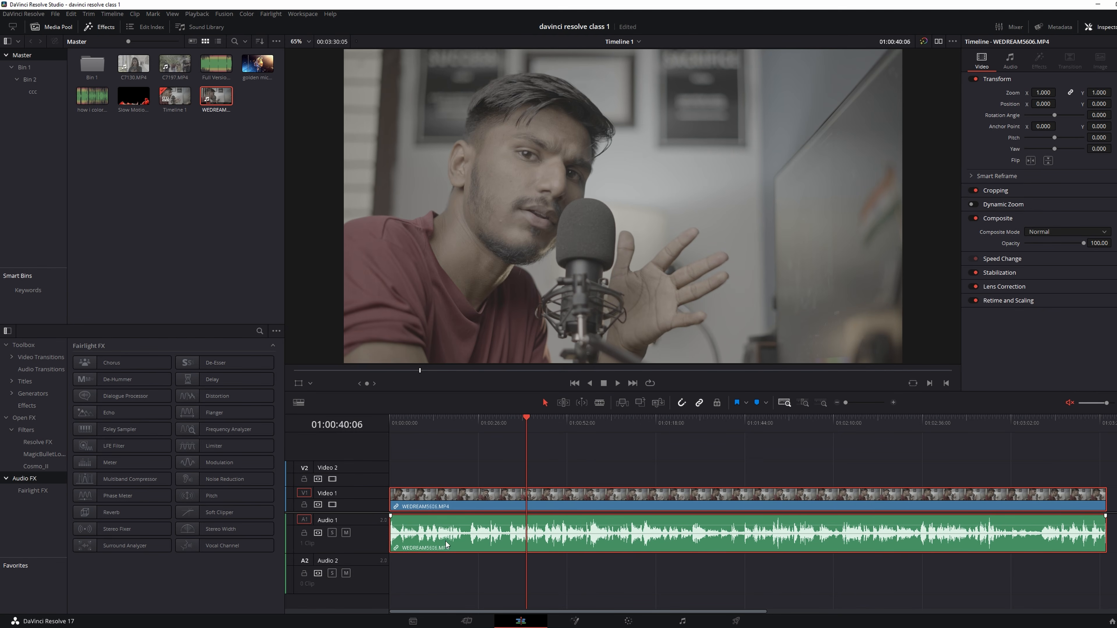
# Step: Place the external "how i color" recording on Audio 2 and auto-align it with the WEDREAM5606.MP4 clip based on waveform
pyautogui.moveTo(105, 98); pyautogui.dragTo(430, 570)
pyautogui.moveTo(480, 475); pyautogui.dragTo(429, 580)
pyautogui.rightClick(437, 540)
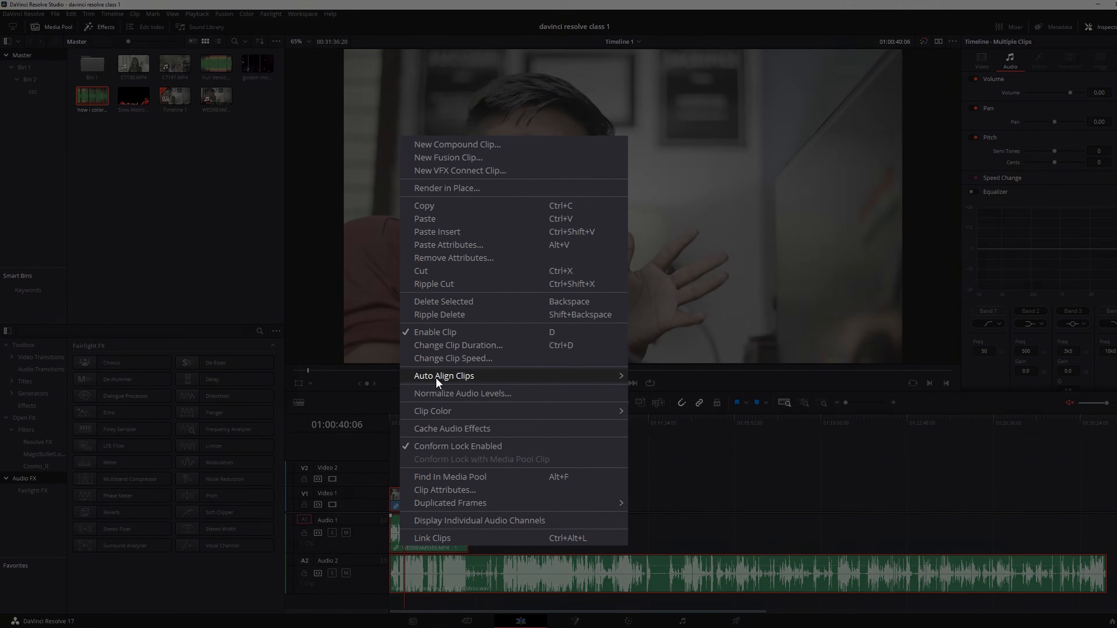
pyautogui.moveTo(591, 413)
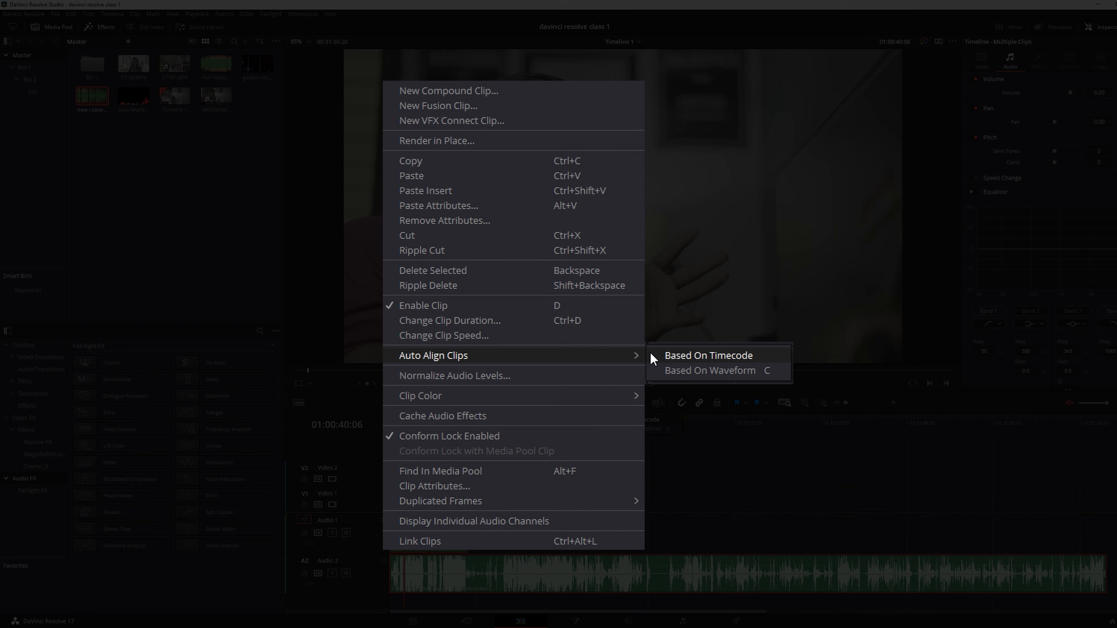
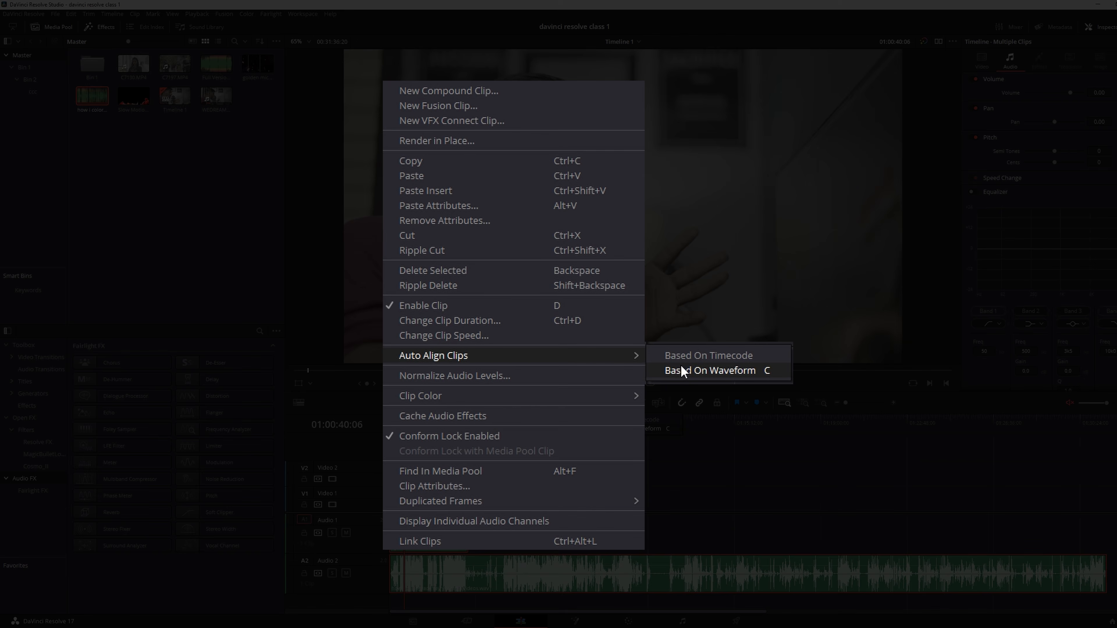
pyautogui.click(681, 370)
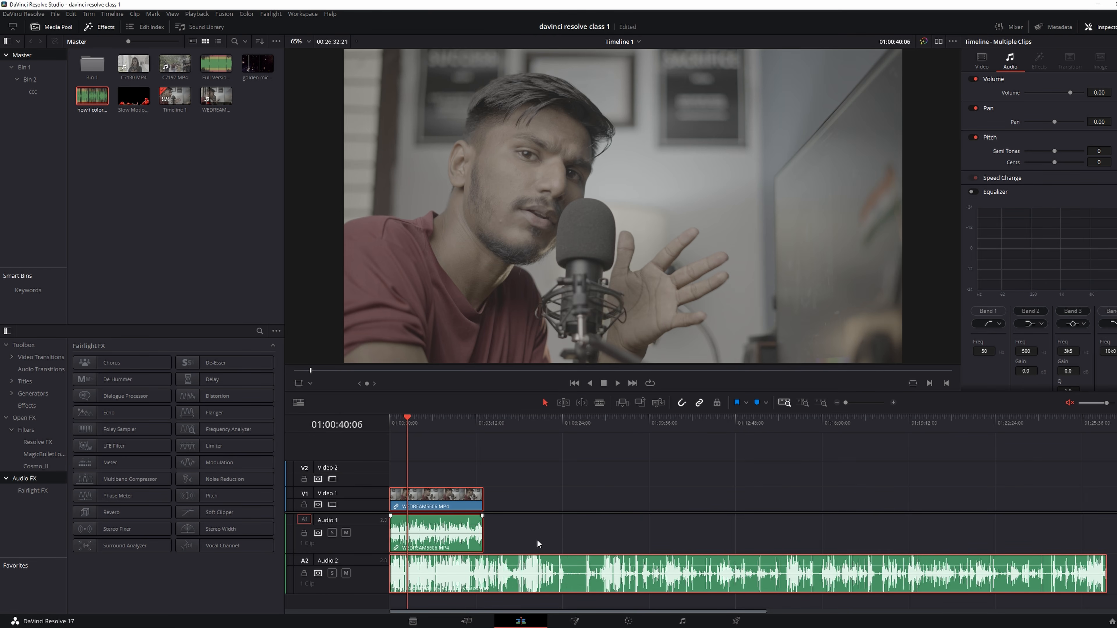
# Step: Cut the Audio 2 recording at the end of the video, 01:03:30:05, delete the excess, and move the playhead to 01:00:31:01
pyautogui.click(497, 552)
pyautogui.press('b')
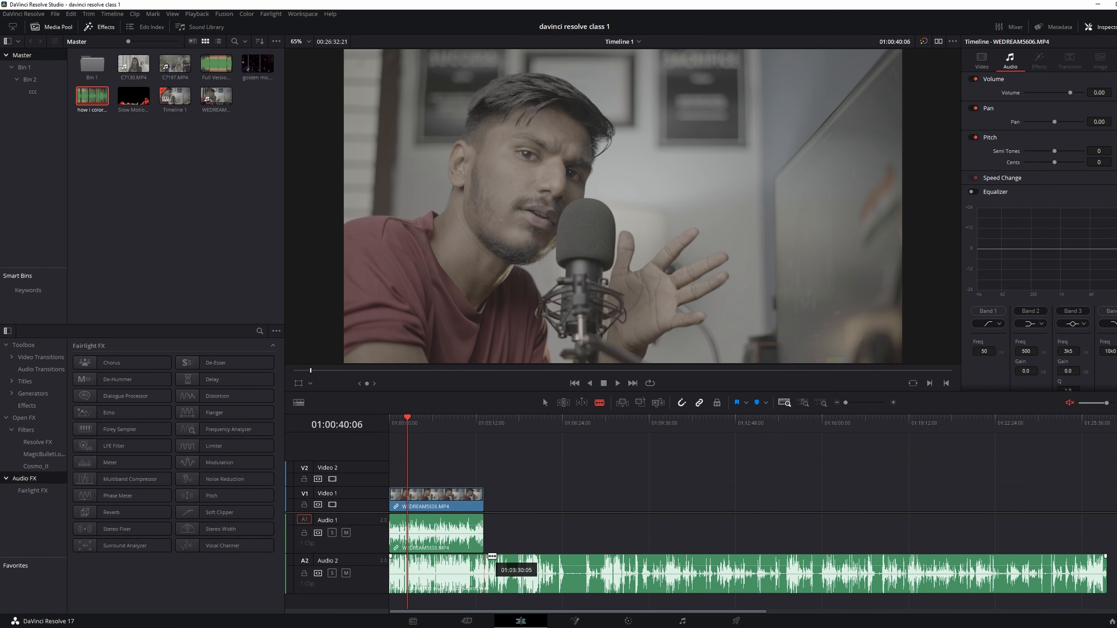
pyautogui.click(493, 556)
pyautogui.keyDown('ctrl'); pyautogui.click(567, 585); pyautogui.keyUp('ctrl')
pyautogui.press('Delete')
pyautogui.moveTo(467, 423); pyautogui.dragTo(495, 439)
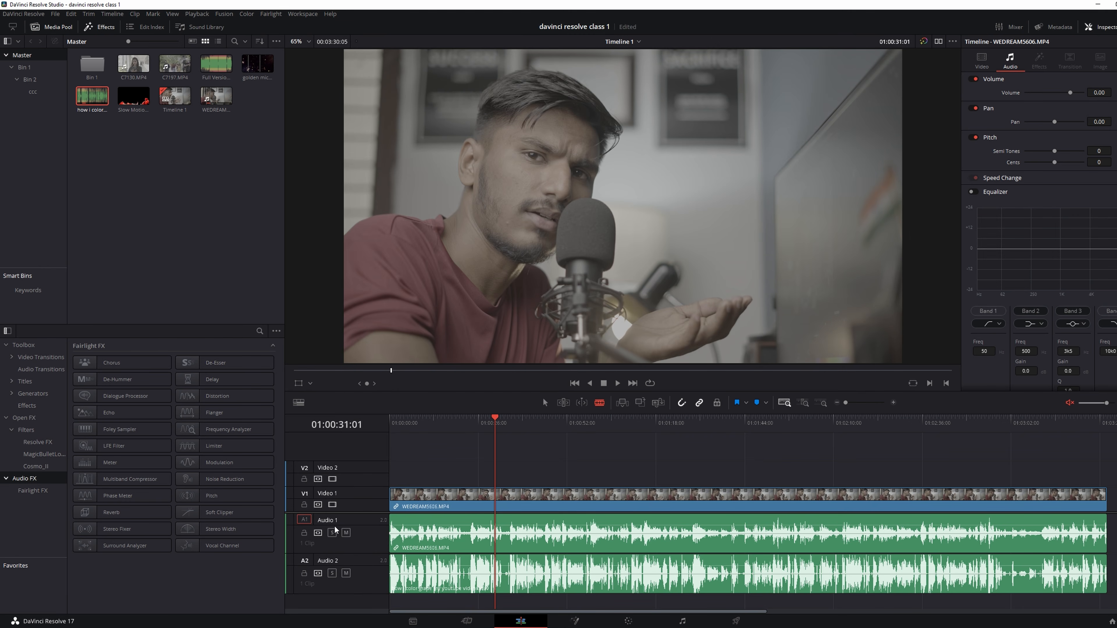
# Step: Try soloing and muting the Audio 1 track, turning each one off again
pyautogui.click(333, 532)
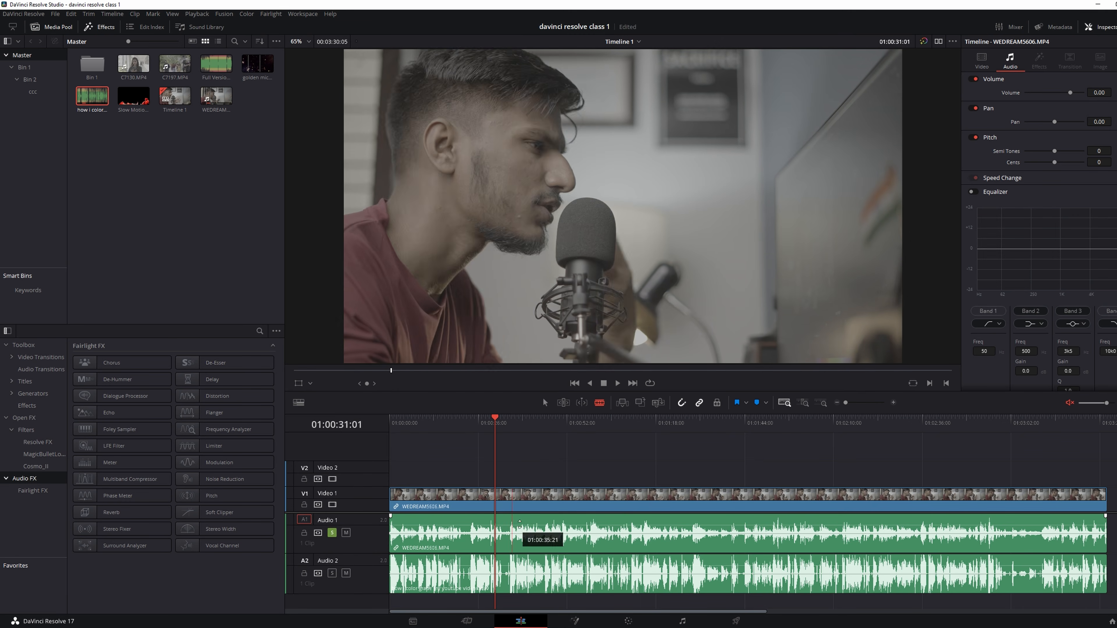
pyautogui.click(333, 533)
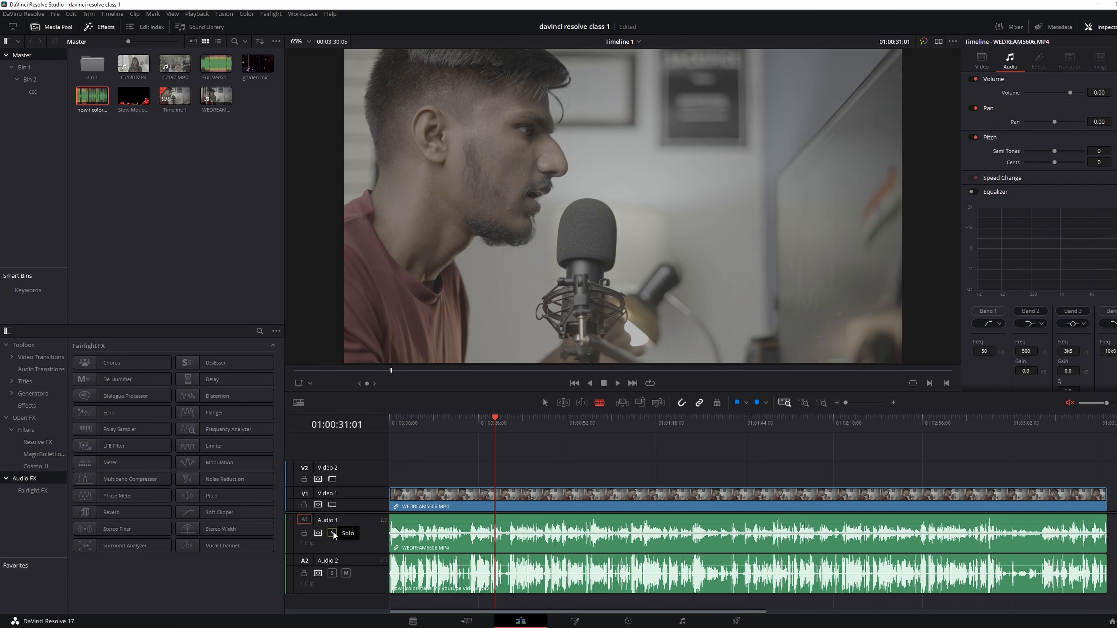
pyautogui.click(346, 533)
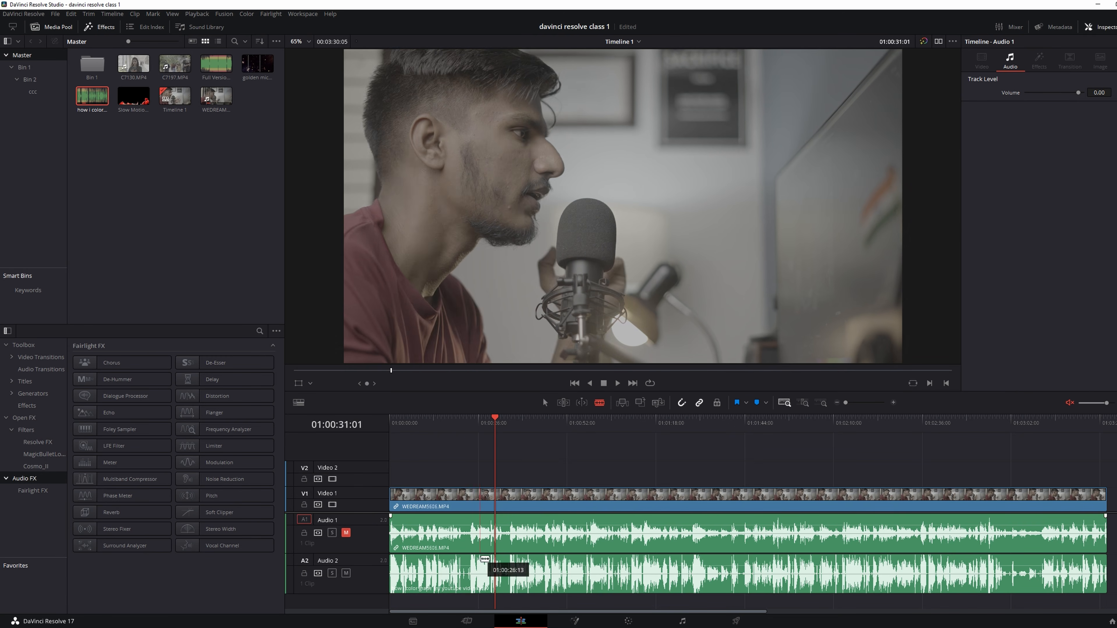
pyautogui.click(346, 533)
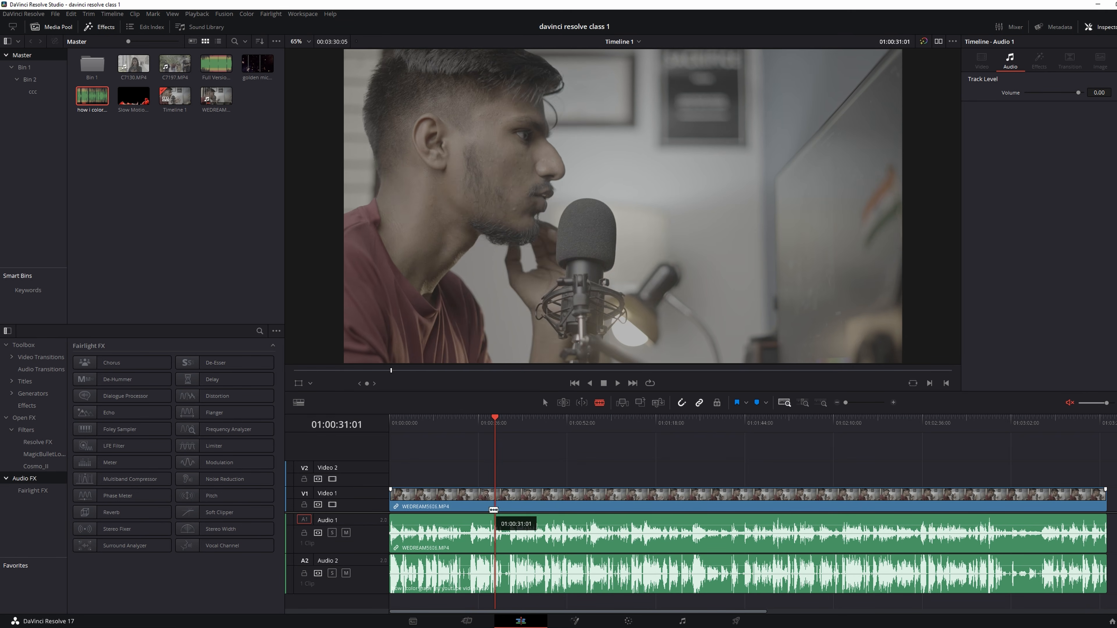
# Step: Return to Selection mode, increase the video track height and slightly reduce the audio track height
pyautogui.press('a')
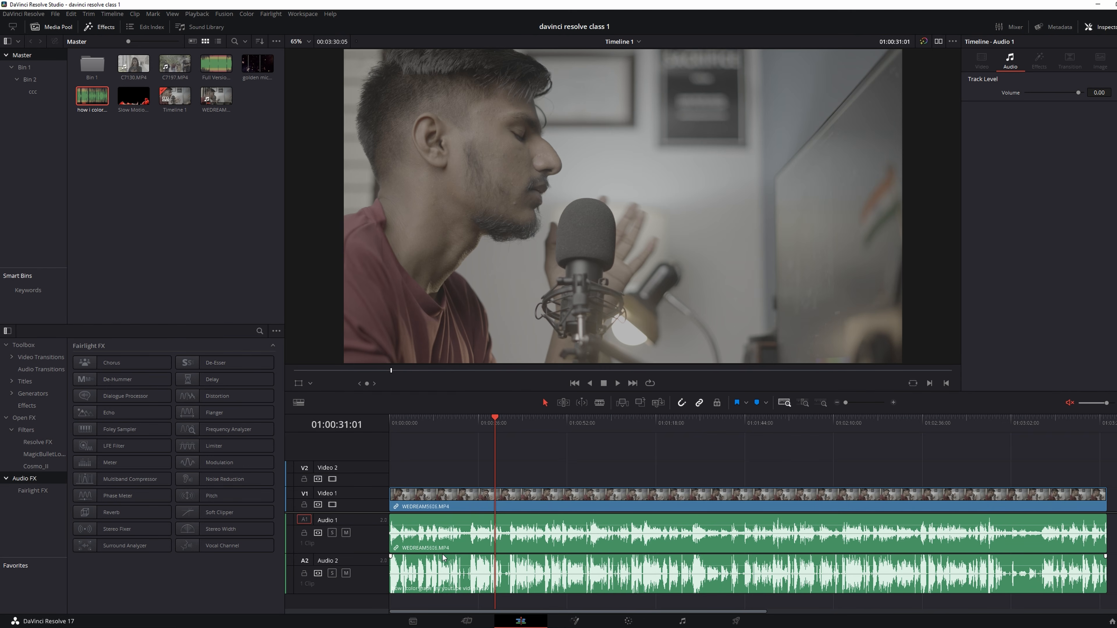
pyautogui.click(298, 402)
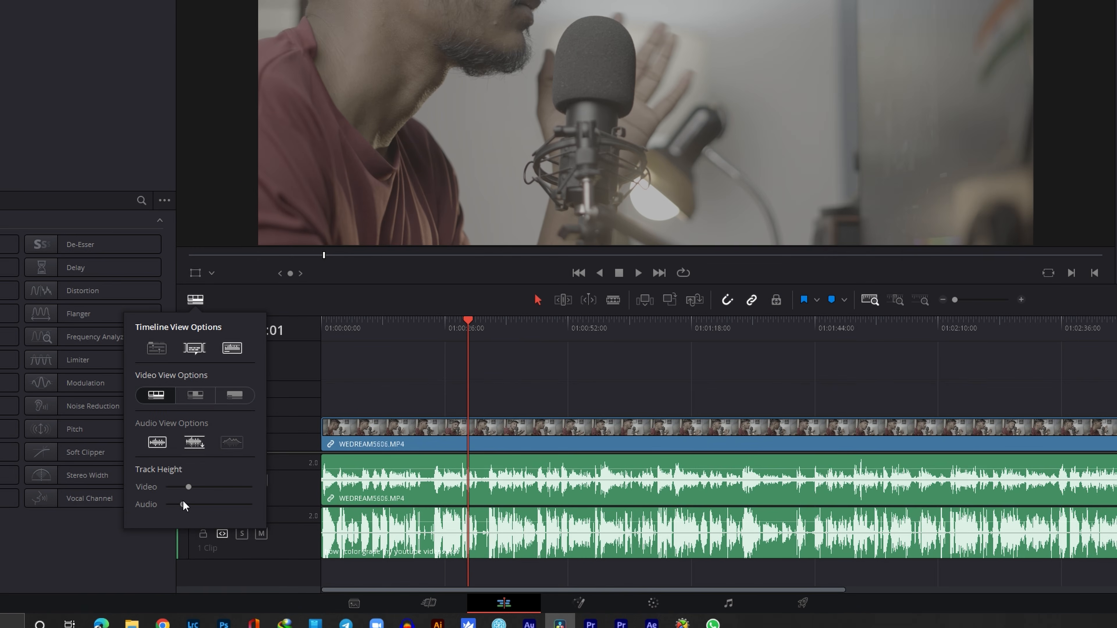
pyautogui.moveTo(287, 547); pyautogui.dragTo(285, 548)
pyautogui.moveTo(178, 502); pyautogui.dragTo(182, 503)
pyautogui.moveTo(189, 487)
pyautogui.mouseDown()
pyautogui.moveTo(211, 483)
pyautogui.moveTo(183, 482)
pyautogui.moveTo(201, 485)
pyautogui.mouseUp()
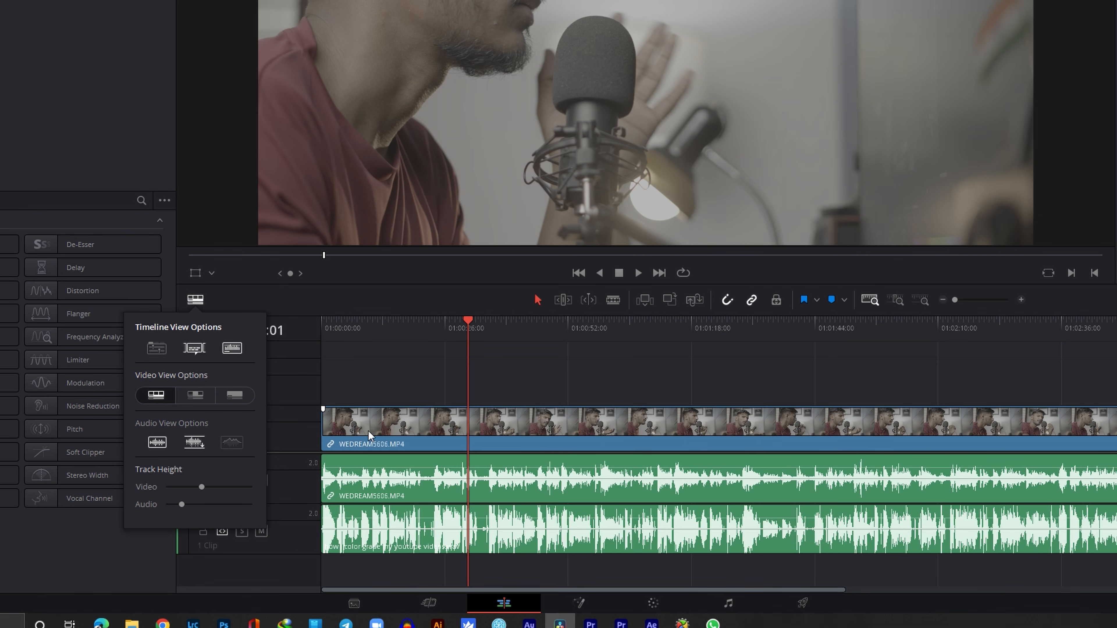
# Step: Try the single-thumbnail and no-thumbnail video views, and return to the filmstrip view
pyautogui.click(185, 398)
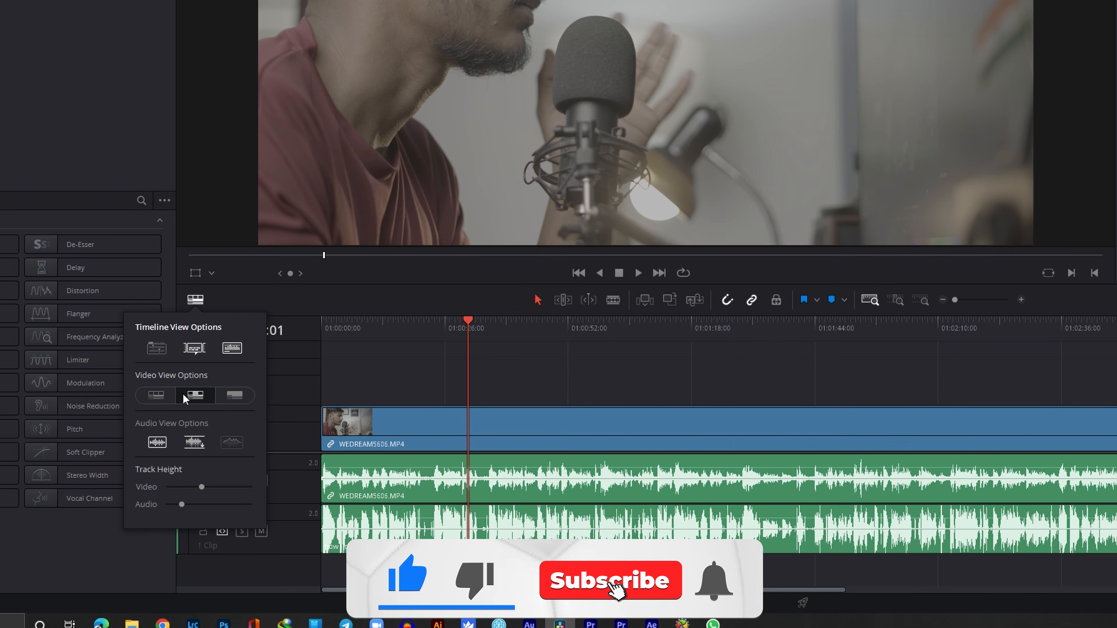
pyautogui.click(235, 396)
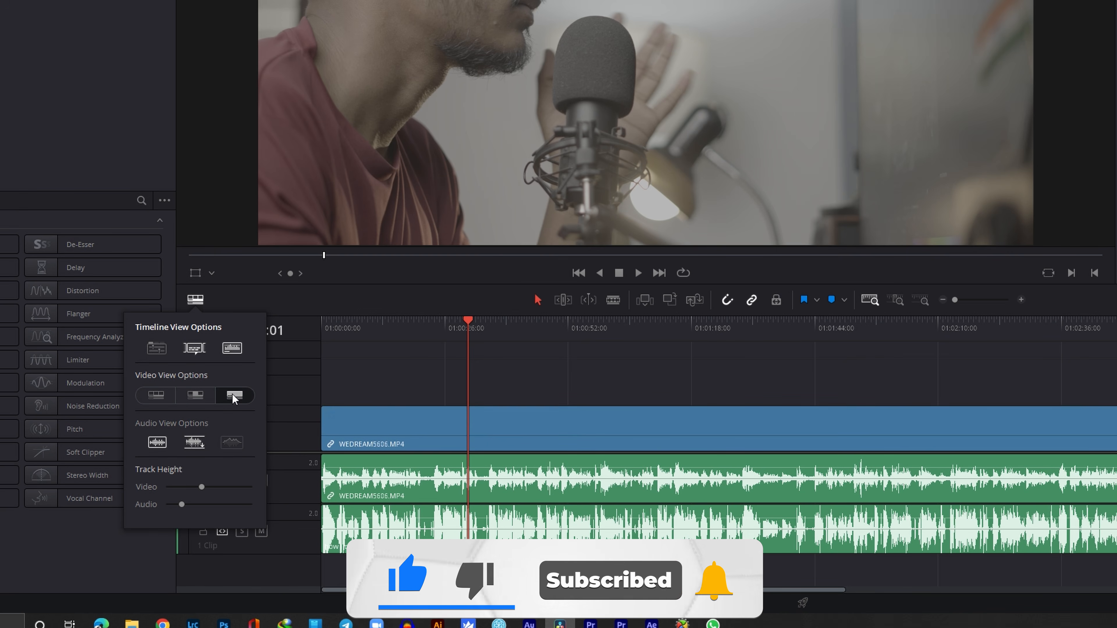
pyautogui.click(156, 396)
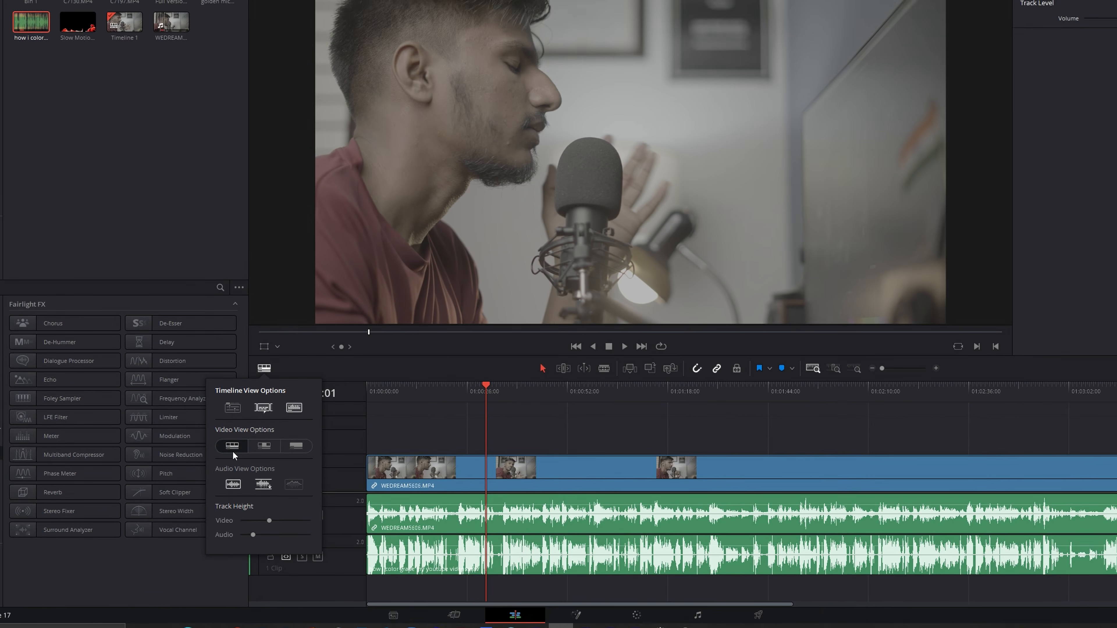
# Step: Add the Full Version.wav music at the timeline start on a new audio track below Audio 2
pyautogui.click(458, 492)
pyautogui.click(460, 537)
pyautogui.click(210, 69)
pyautogui.moveTo(209, 69); pyautogui.dragTo(396, 600)
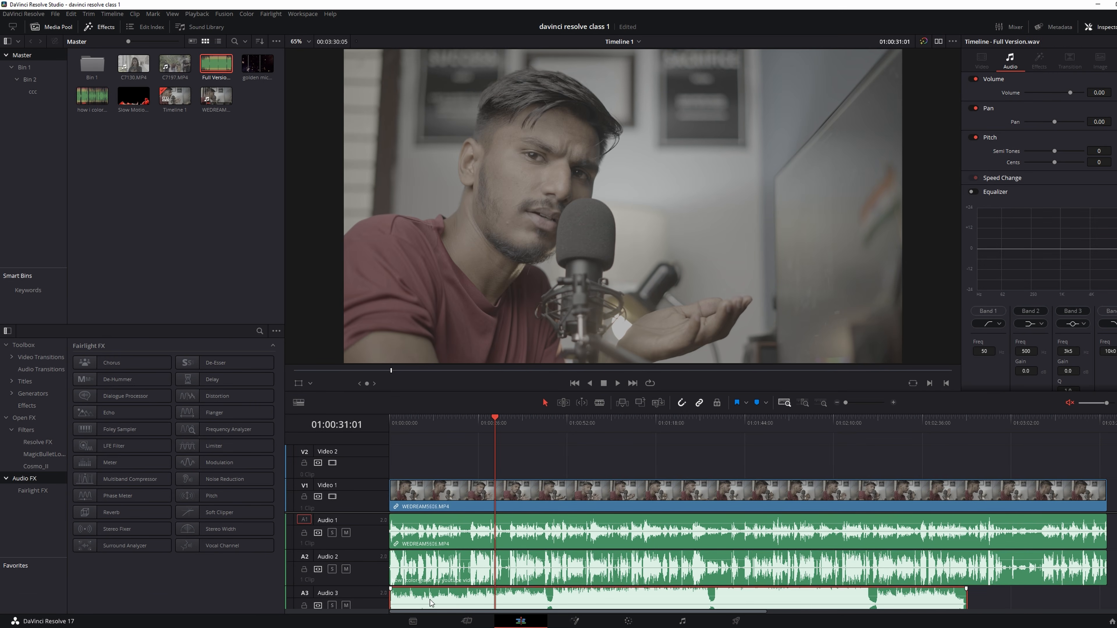
# Step: Play the timeline from its start with Audio 1 soloed, and compare it with Audio 1 muted instead
pyautogui.click(332, 532)
pyautogui.click(391, 422)
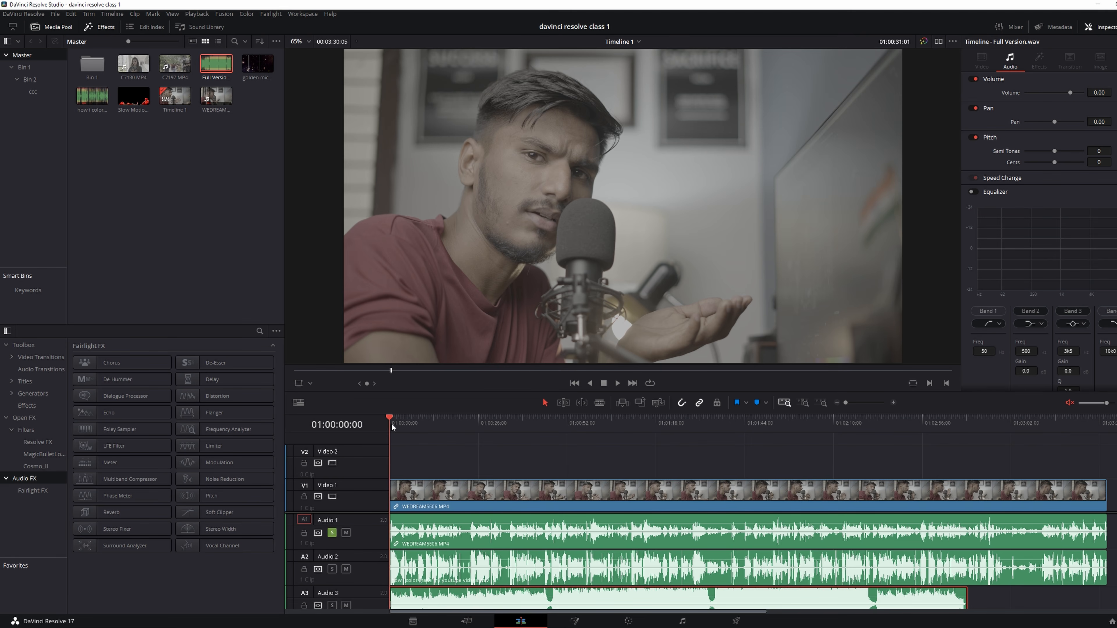
pyautogui.press('space')
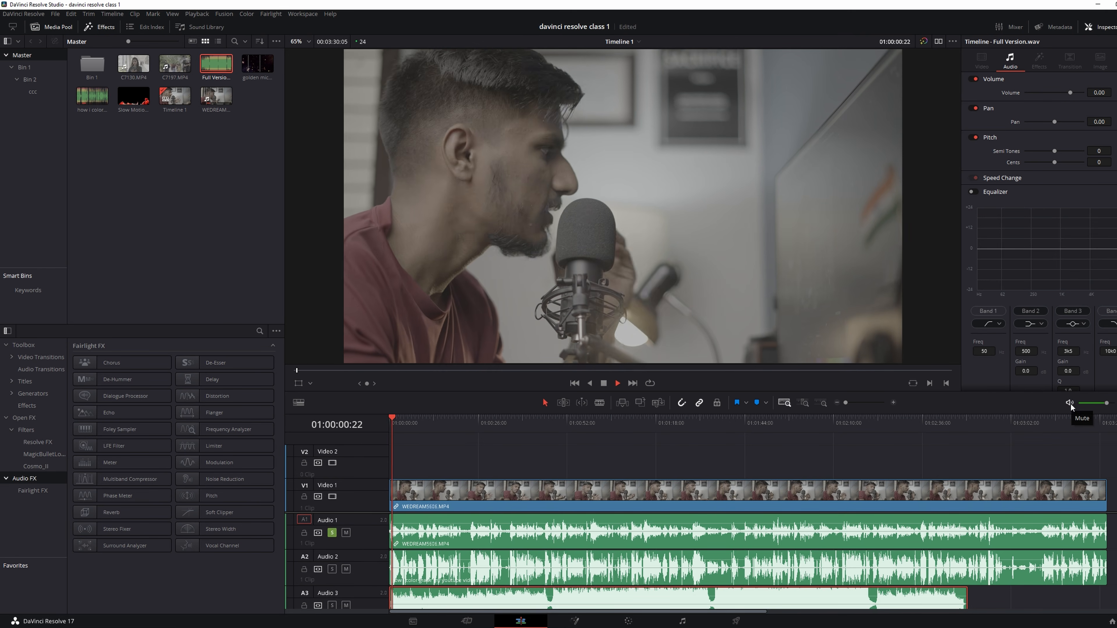
pyautogui.click(333, 533)
pyautogui.click(346, 533)
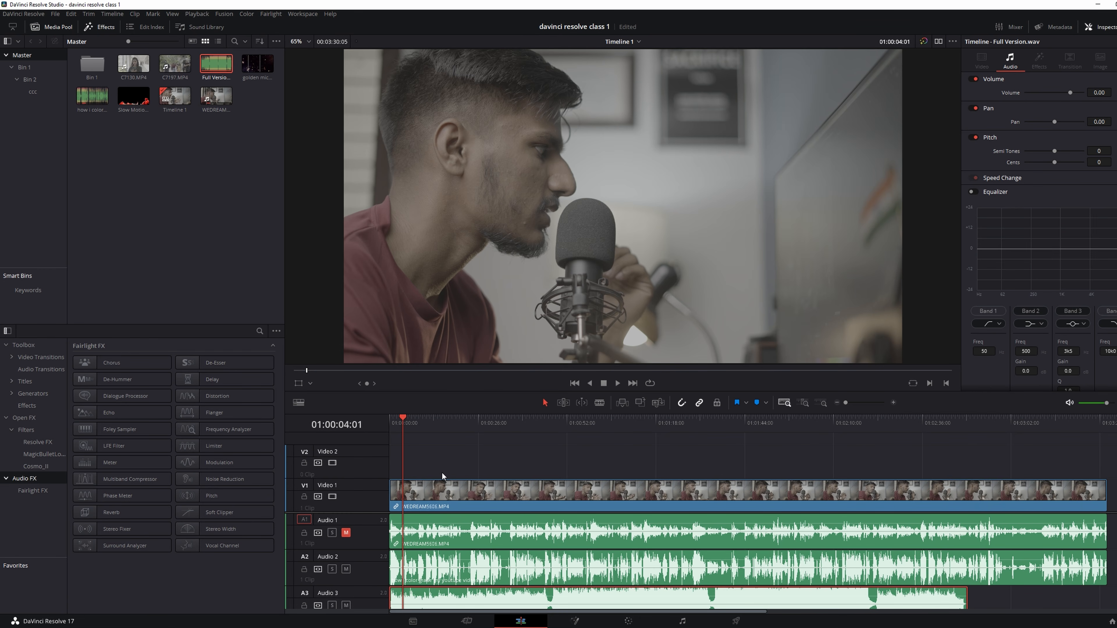
pyautogui.press('space')
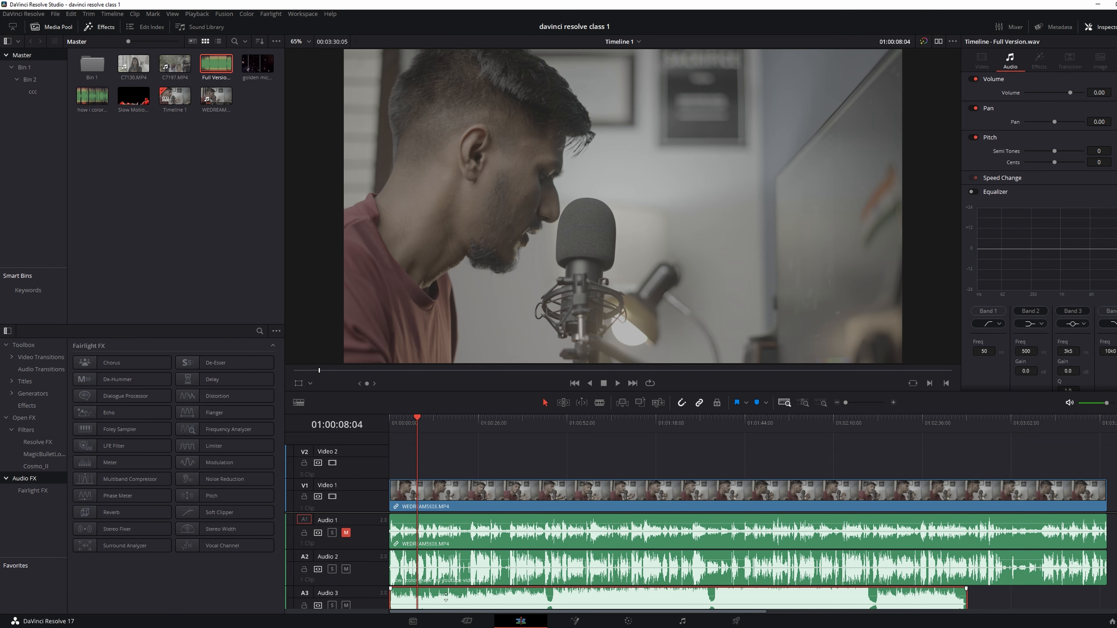
# Step: Lower the Full Version.wav clip's volume to -11.32 and play back the mix
pyautogui.moveTo(446, 595); pyautogui.dragTo(446, 598)
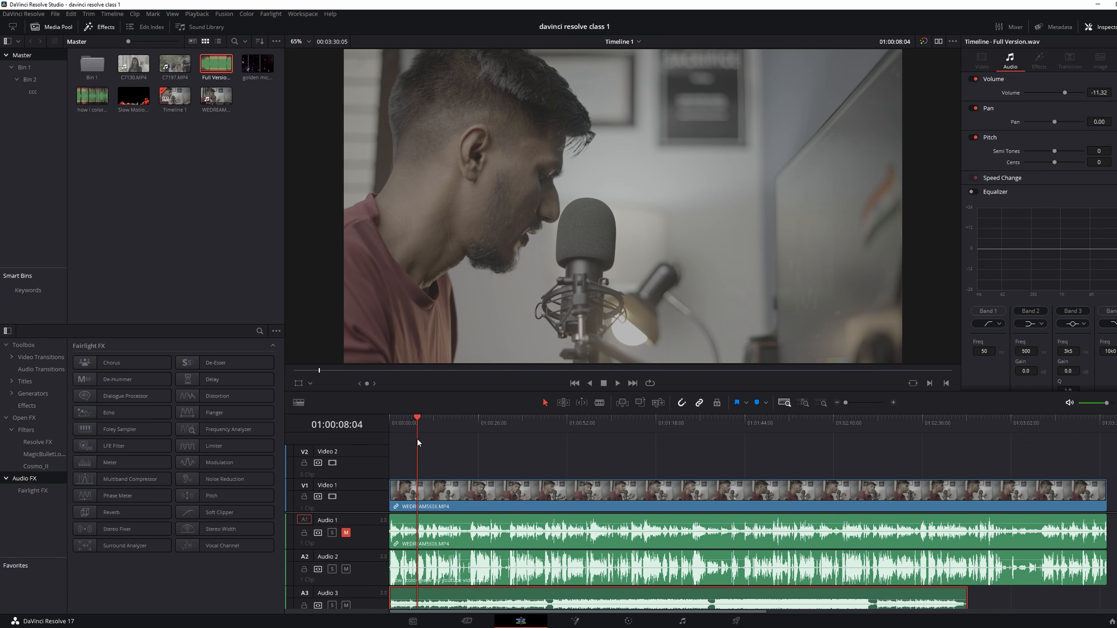
pyautogui.press('space')
pyautogui.click(457, 492)
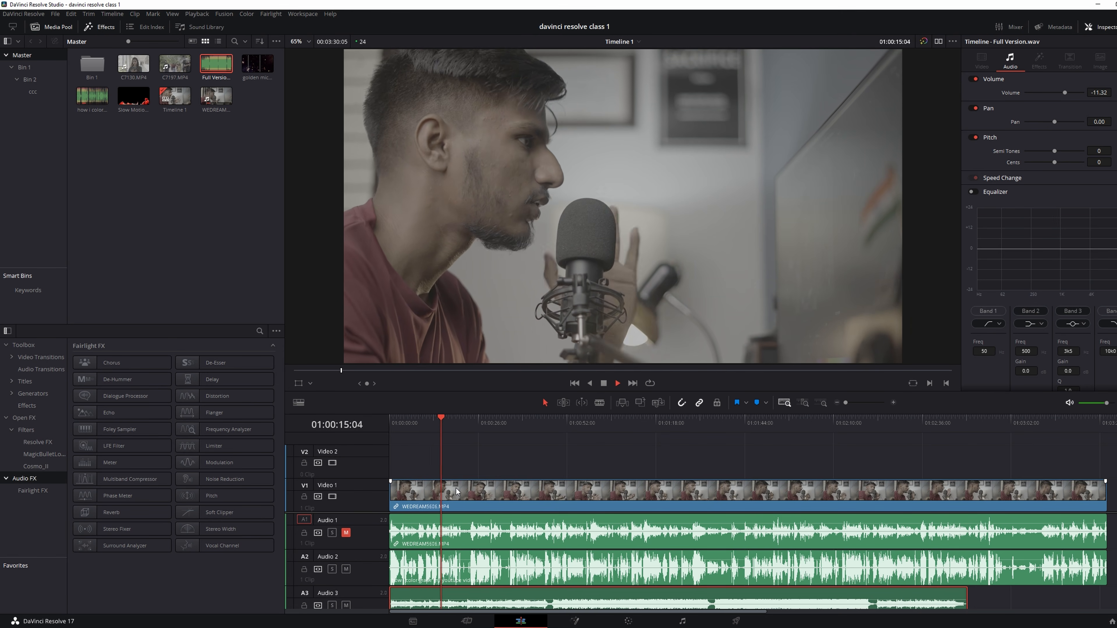
pyautogui.press('space')
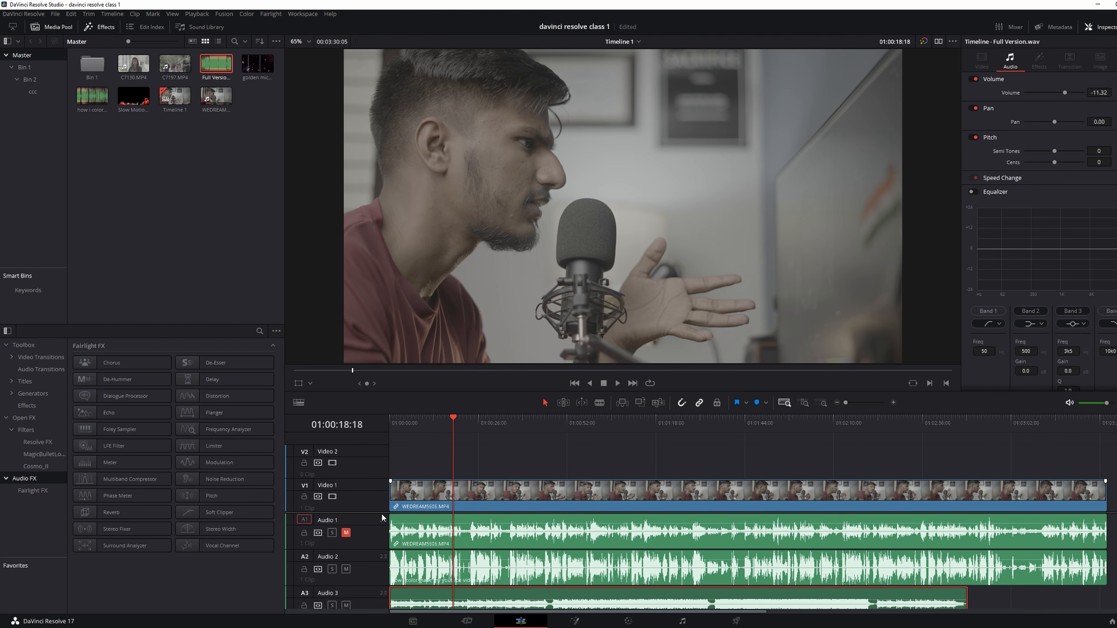
# Step: Unmute the Audio 1 track
pyautogui.click(344, 536)
pyautogui.click(345, 535)
pyautogui.click(345, 535)
# Step: Unlink the WEDREAM5606.MP4 video from its audio on Audio 1
pyautogui.click(456, 540)
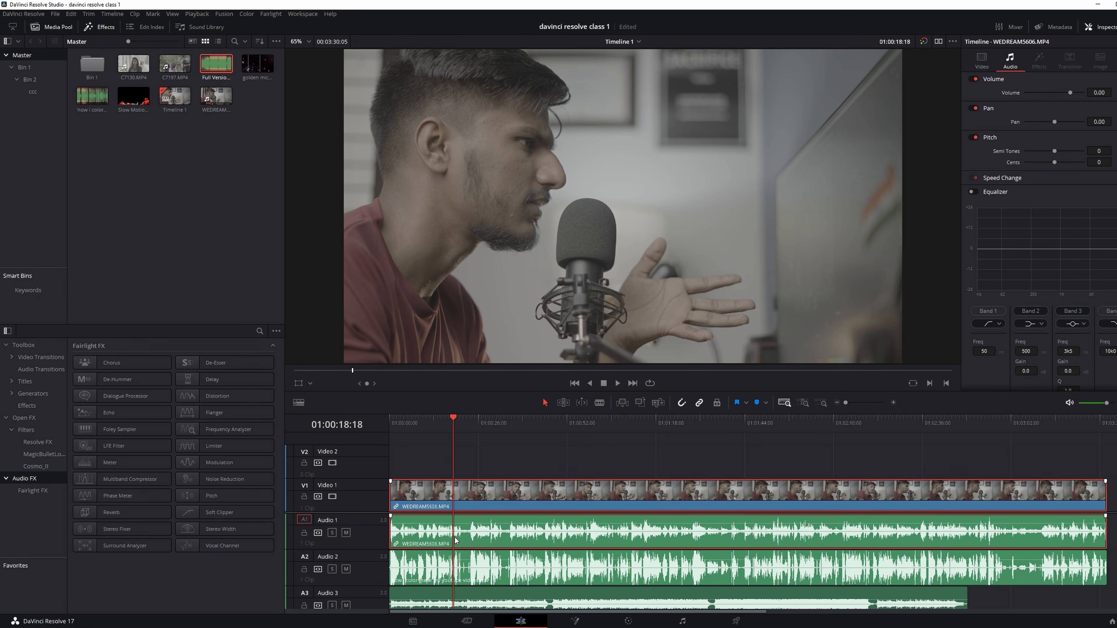
pyautogui.rightClick(495, 499)
pyautogui.click(518, 489)
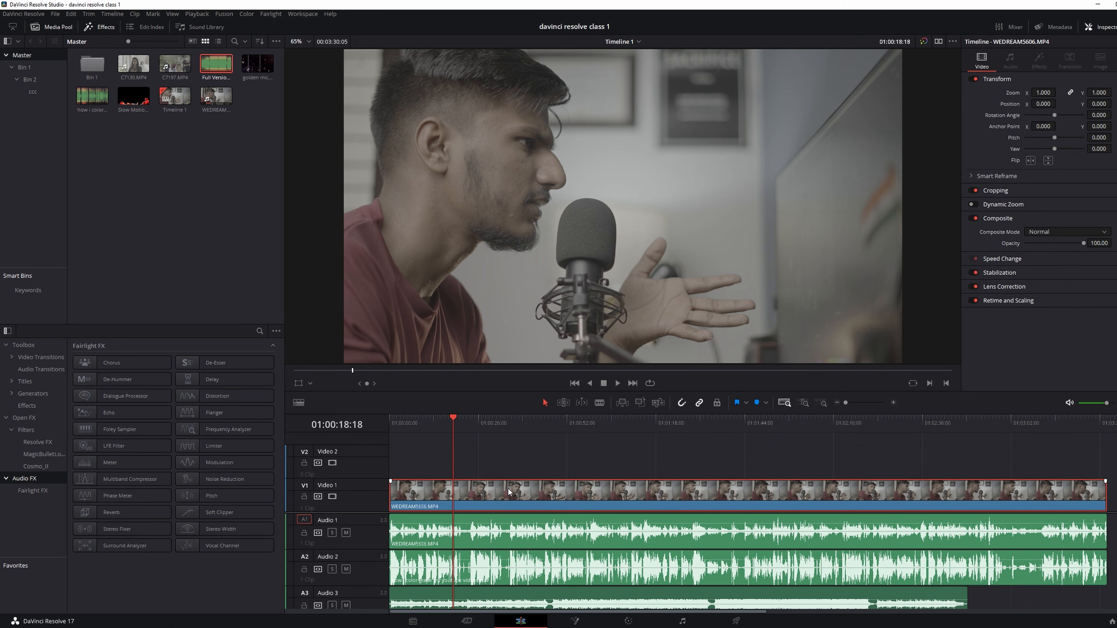
# Step: Try deleting the unlinked Audio 1 clip alone and also all clips above the music, undoing each deletion
pyautogui.click(514, 525)
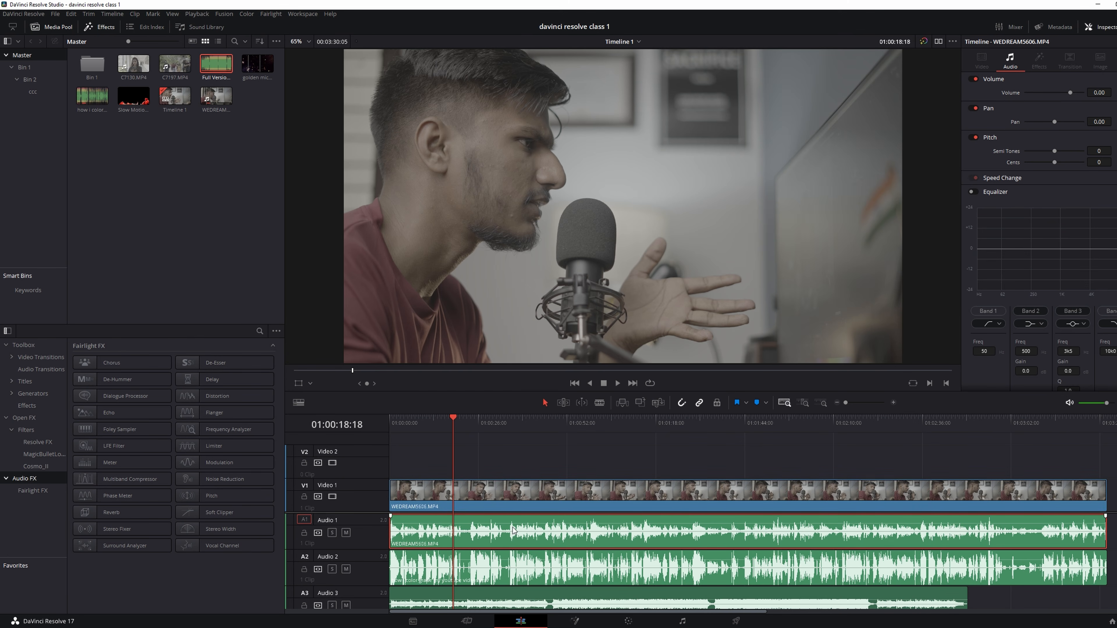
pyautogui.press('Delete')
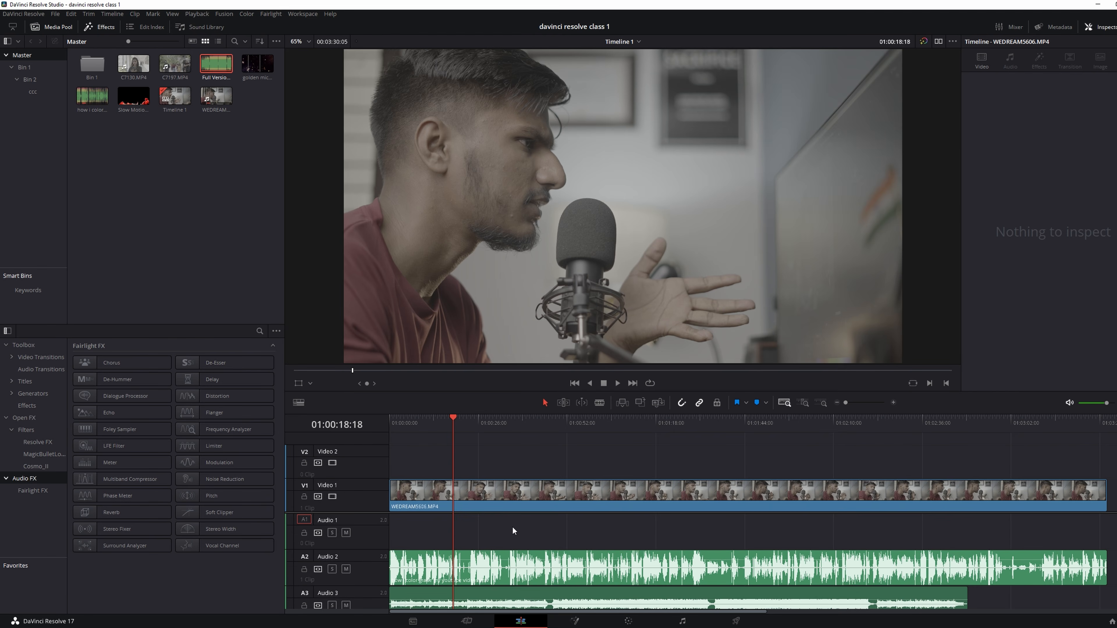
pyautogui.hotkey('ctrl', 'z')
pyautogui.click(513, 530)
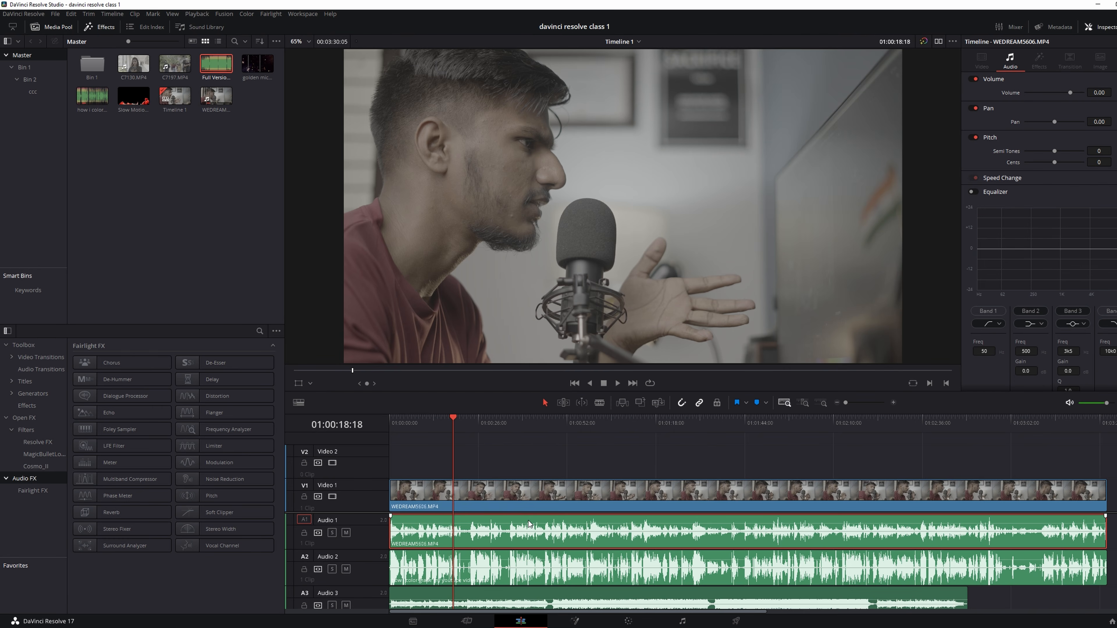
pyautogui.press('Delete')
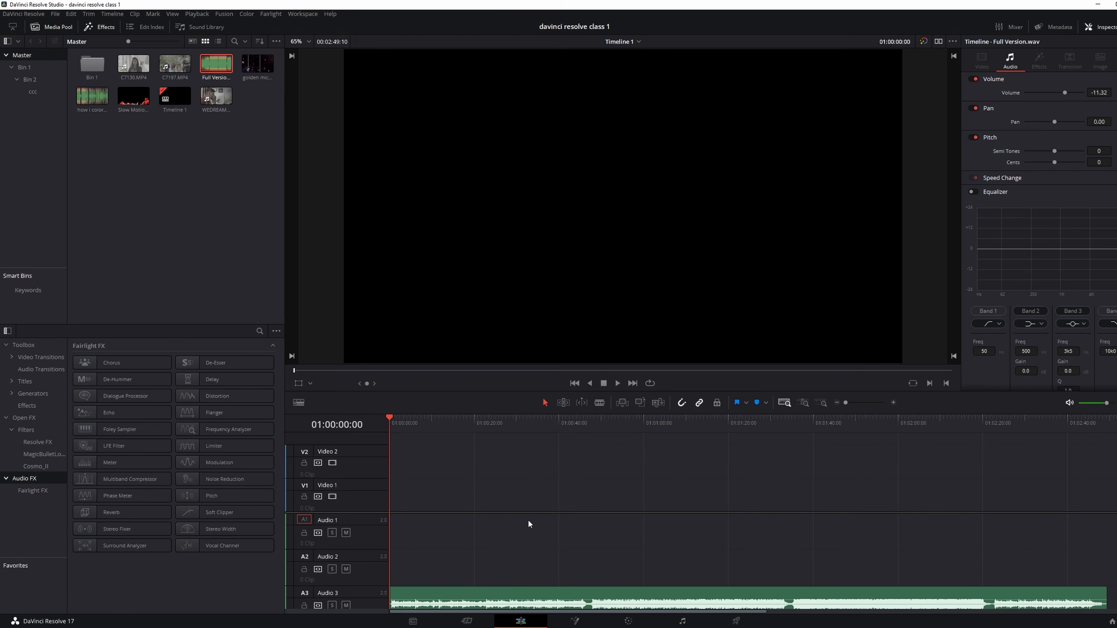
pyautogui.hotkey('ctrl', 'z')
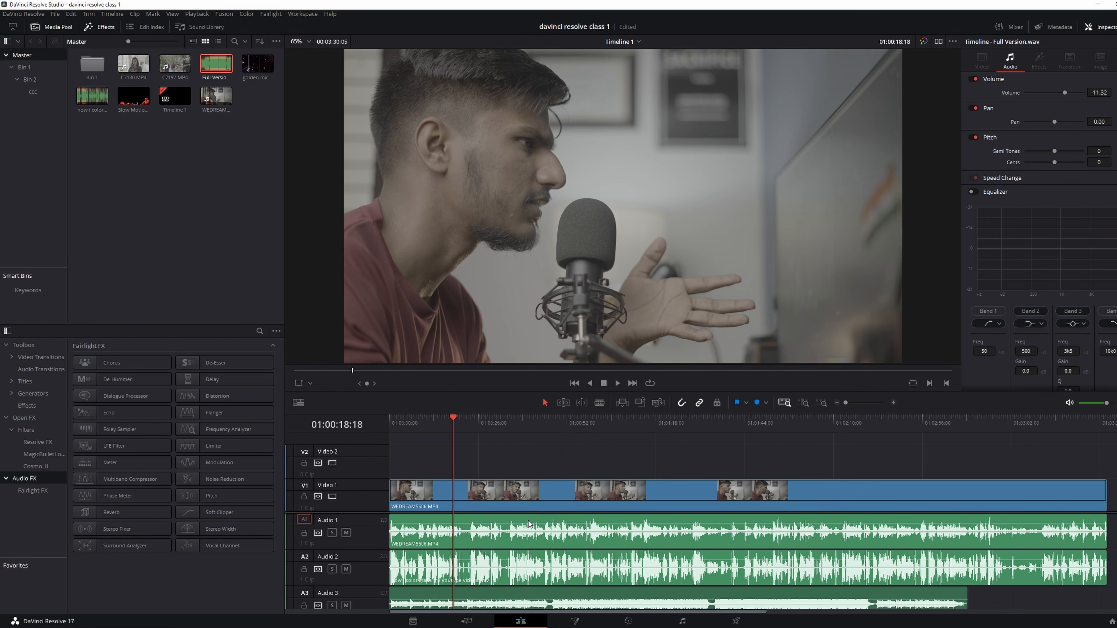
# Step: Try deleting the unlinked Audio 1 clip once more, and undo both that deletion and the unlinking
pyautogui.click(500, 525)
pyautogui.press('Delete')
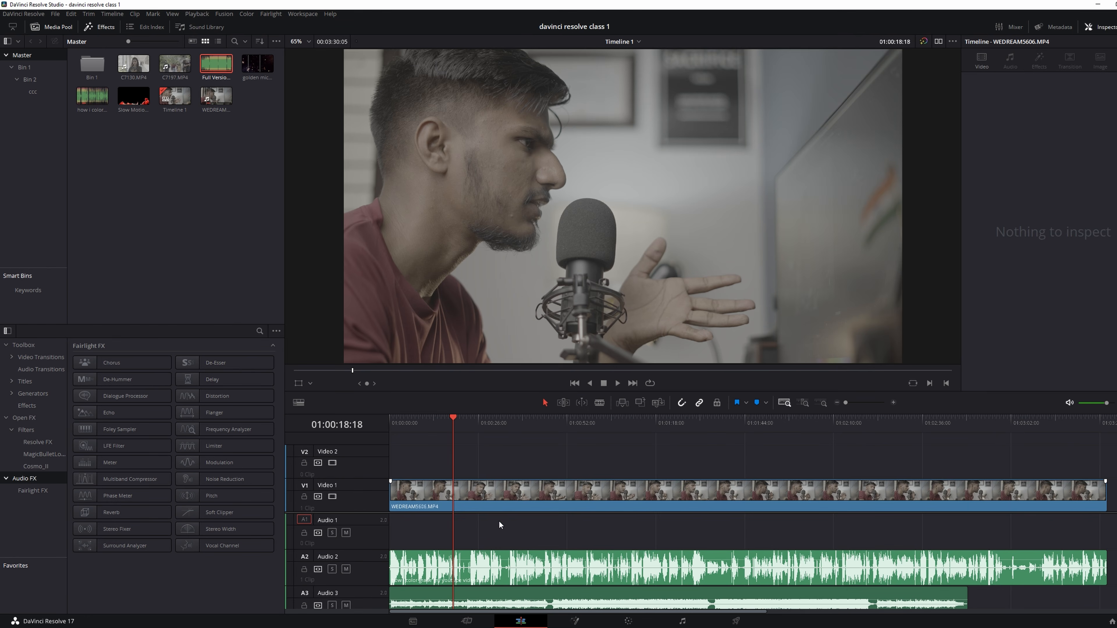
pyautogui.hotkey('ctrl', 'z')
pyautogui.click(514, 495)
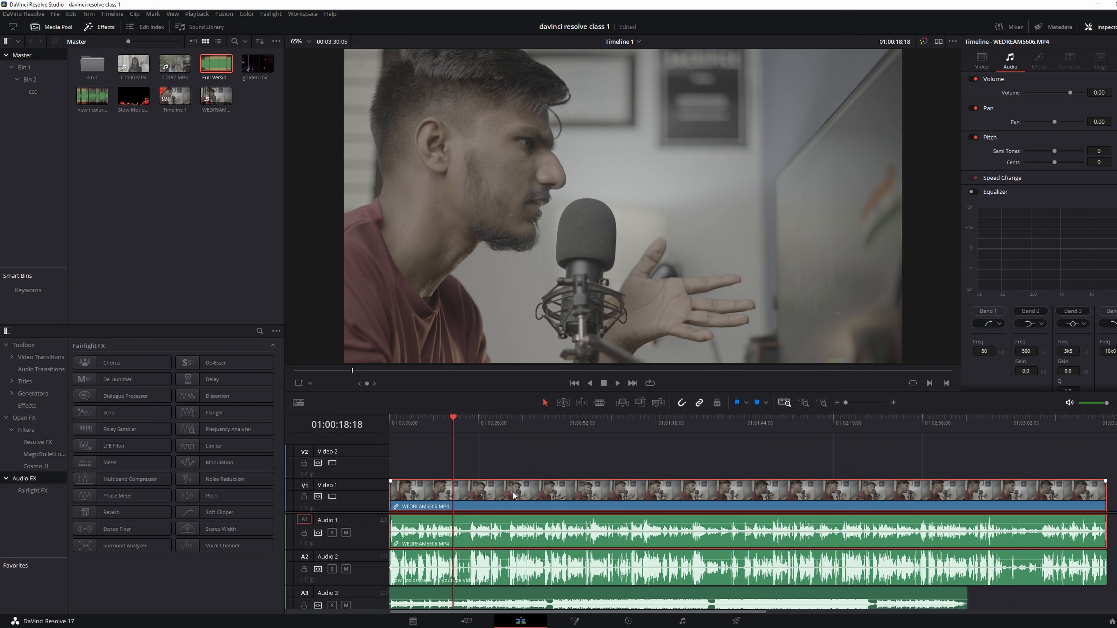
pyautogui.rightClick(530, 487)
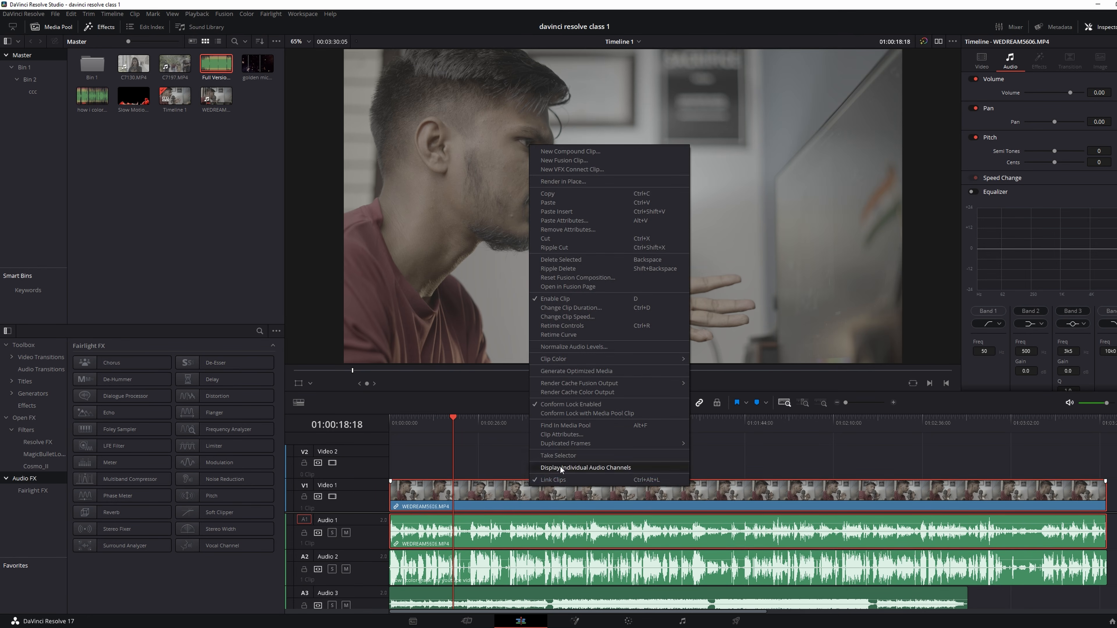
pyautogui.click(508, 465)
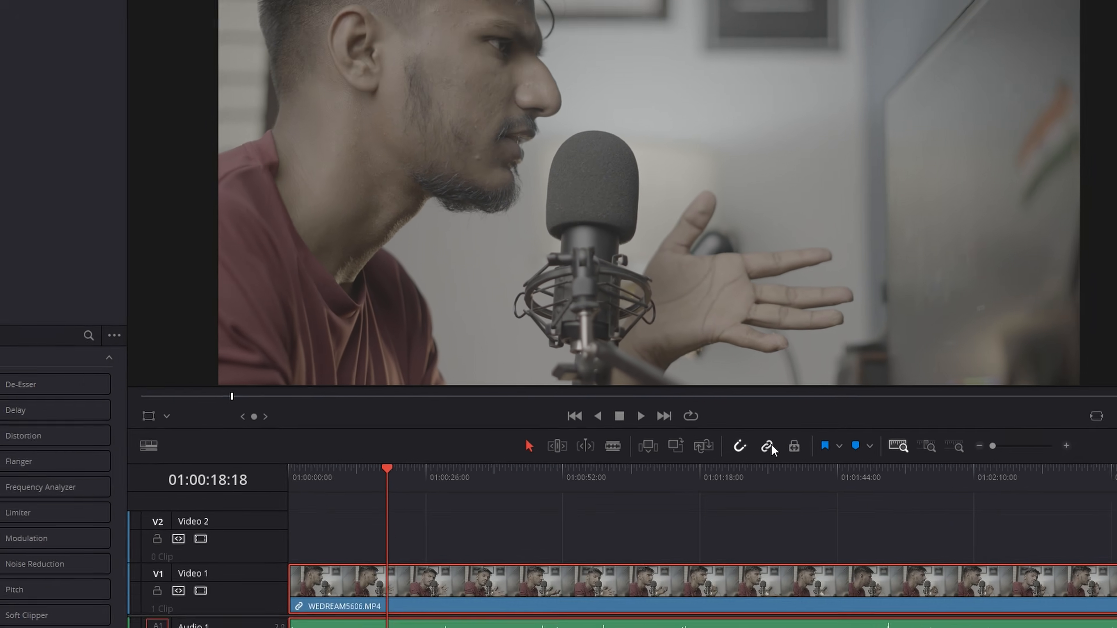
# Step: Switch off linked selection, delete only the WEDREAM5606.MP4 audio from Audio 1, and switch linked selection back on
pyautogui.click(770, 446)
pyautogui.click(492, 590)
pyautogui.click(475, 624)
pyautogui.click(475, 601)
pyautogui.click(474, 624)
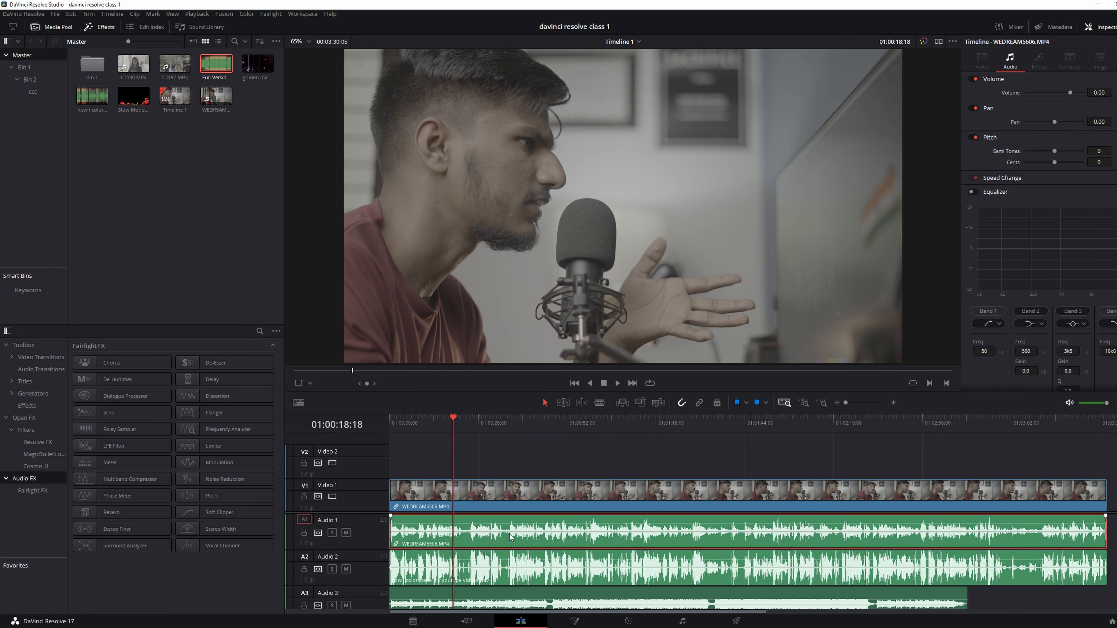
pyautogui.press('Delete')
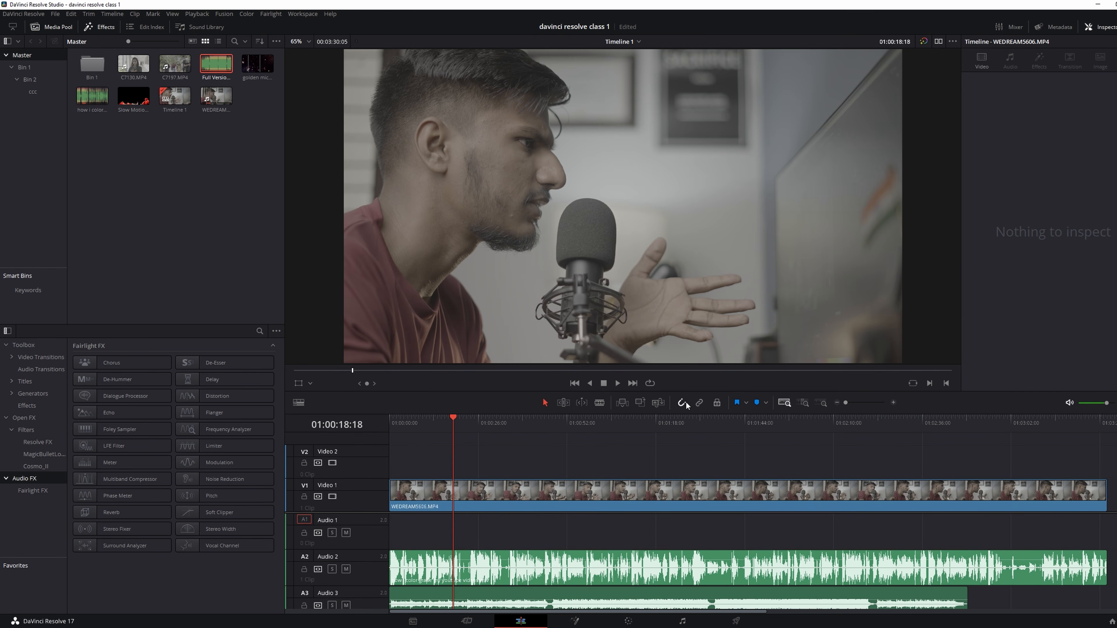
pyautogui.click(697, 407)
pyautogui.click(508, 507)
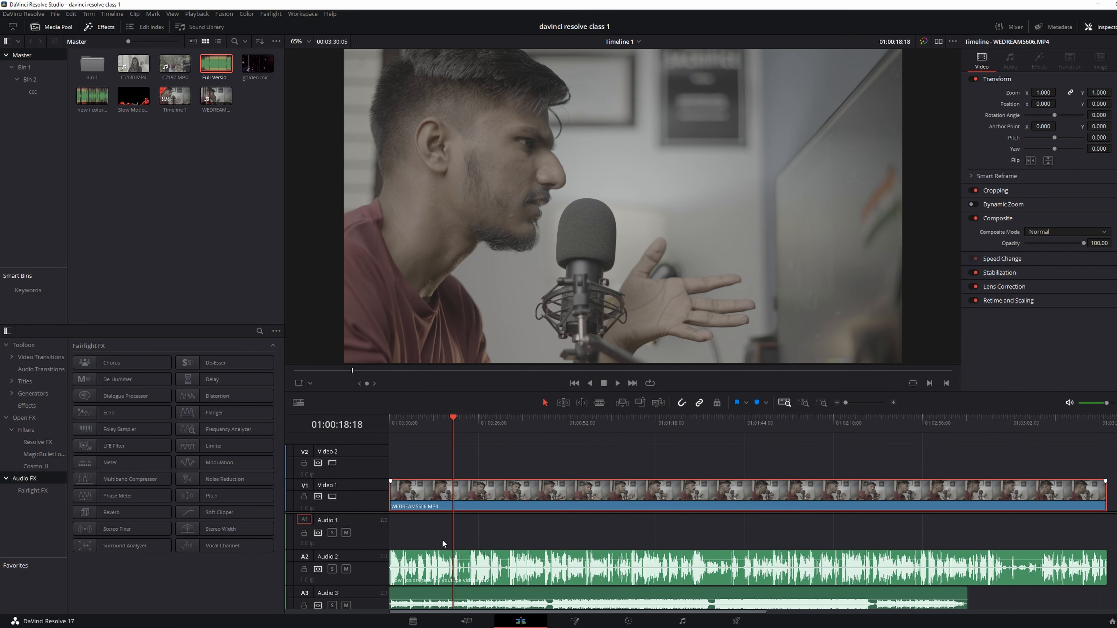
# Step: Play the timeline to about 01:00:47:14 and place the golden mic clip there on Video 2
pyautogui.click(413, 425)
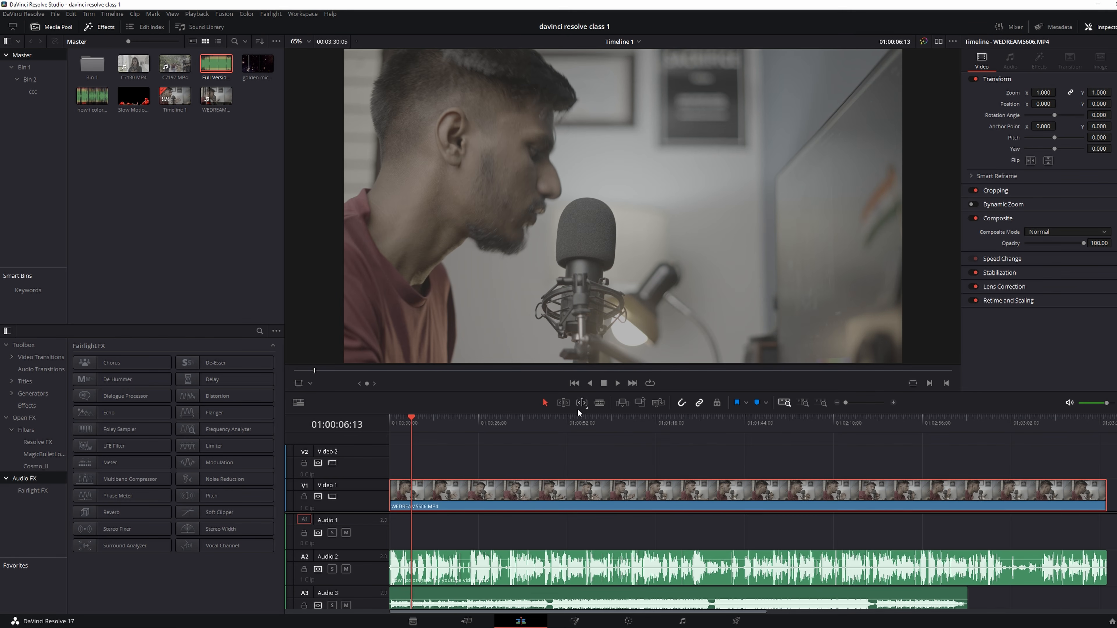
pyautogui.click(543, 419)
pyautogui.click(617, 383)
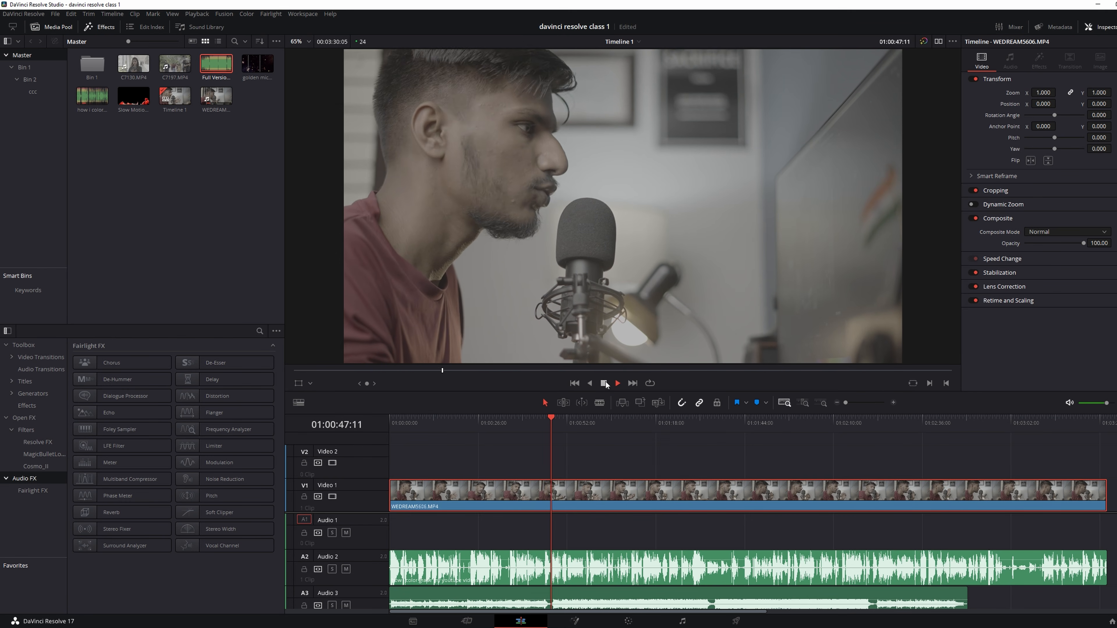
pyautogui.click(604, 383)
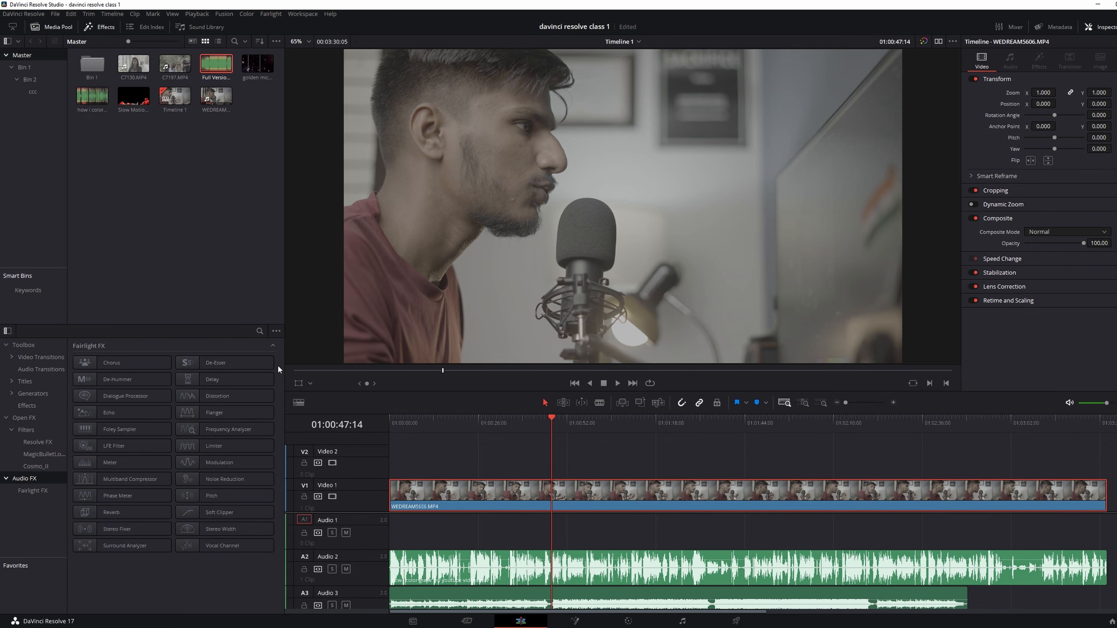
pyautogui.moveTo(257, 64); pyautogui.dragTo(553, 467)
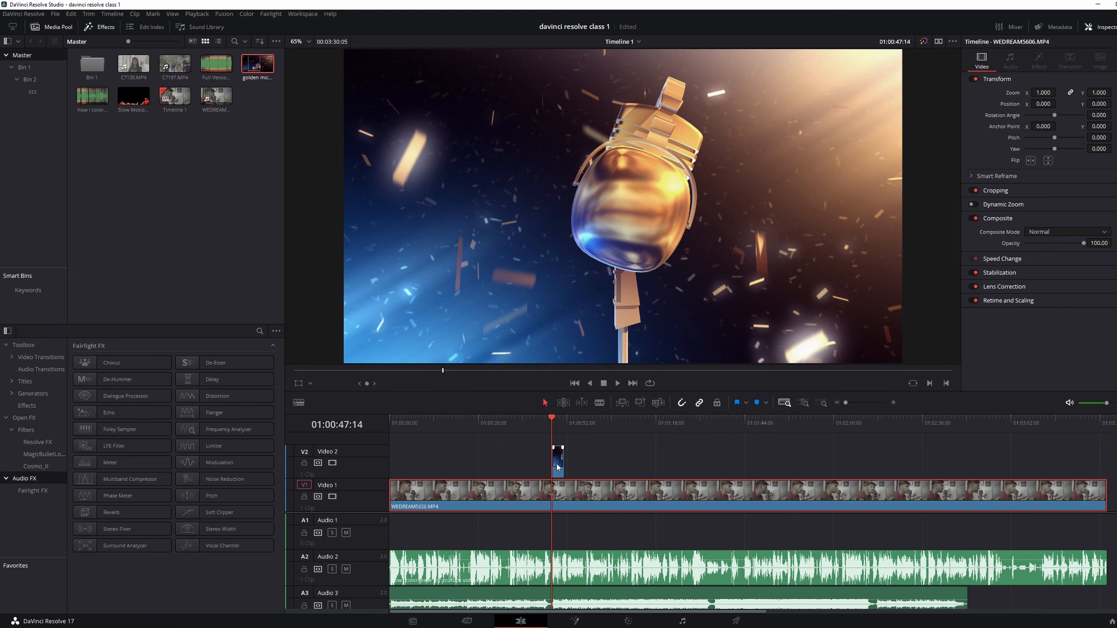
# Step: Mark in and out points at 18:06:45:36 and 18:06:53:05 in C7197.MP4, and place that section on Video 2 at 01:01:12:12
pyautogui.click(175, 64)
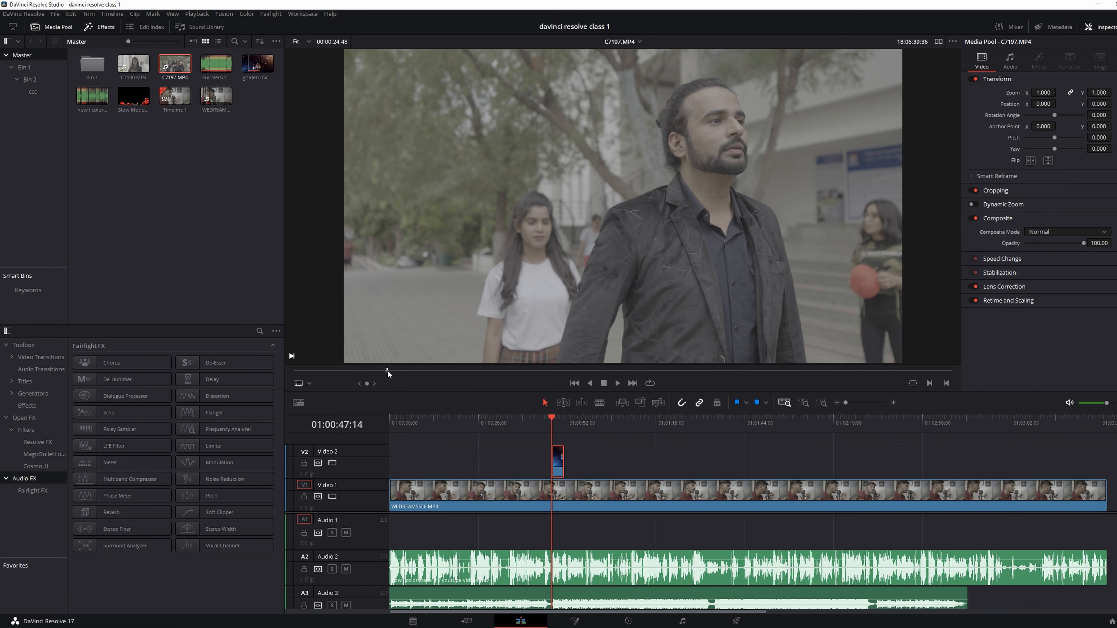
pyautogui.click(414, 370)
pyautogui.moveTo(415, 369); pyautogui.dragTo(452, 370)
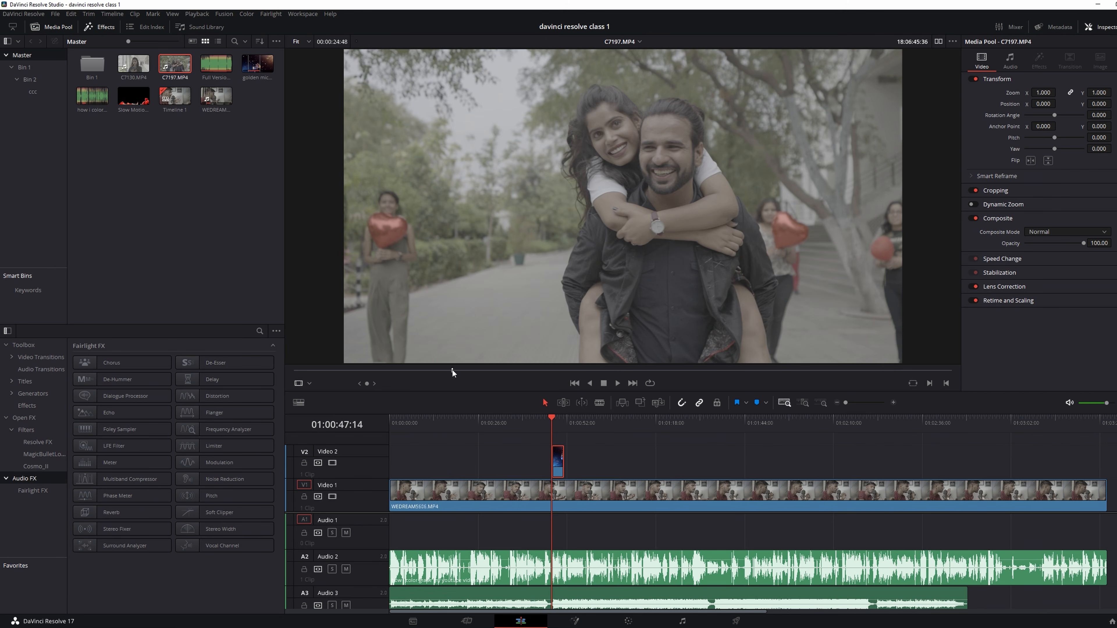
pyautogui.press('i')
pyautogui.click(646, 370)
pyautogui.press('o')
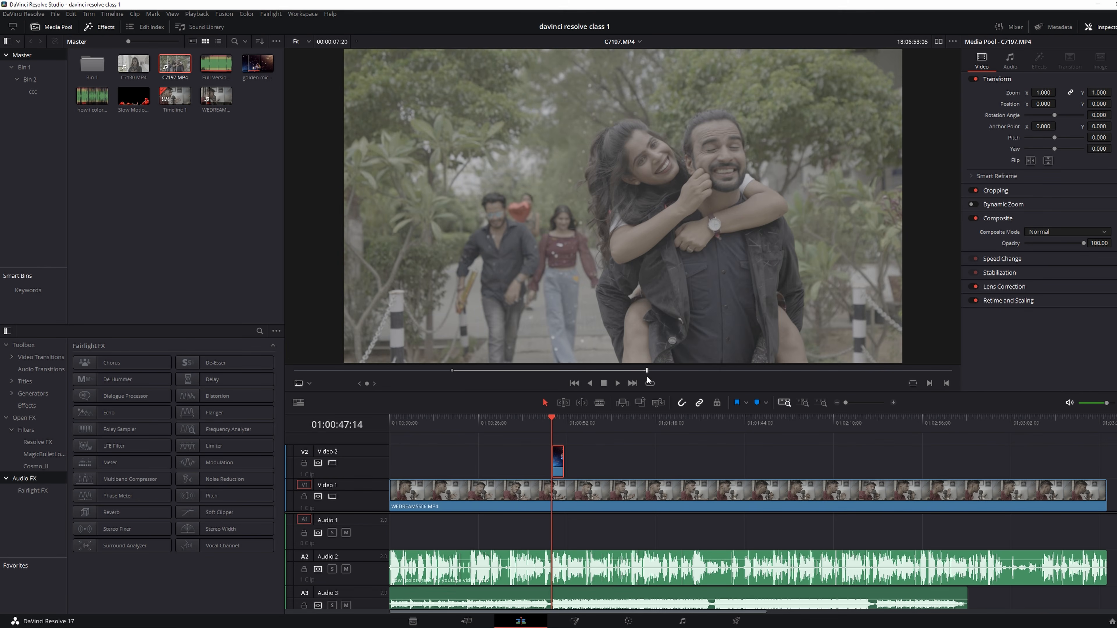
pyautogui.moveTo(647, 362); pyautogui.dragTo(639, 434)
# Step: Place Slow Motion Smooth Splash.mov on Video 2, leaving a wide gap after the C7197.MP4 clip
pyautogui.moveTo(134, 96); pyautogui.dragTo(723, 460)
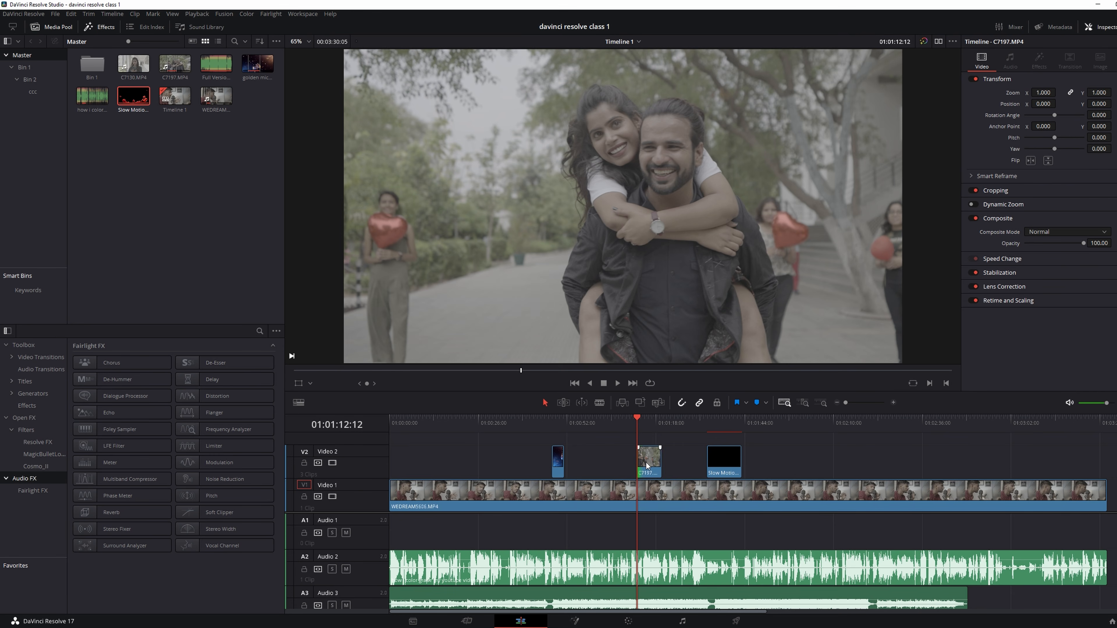
pyautogui.moveTo(722, 463); pyautogui.dragTo(755, 464)
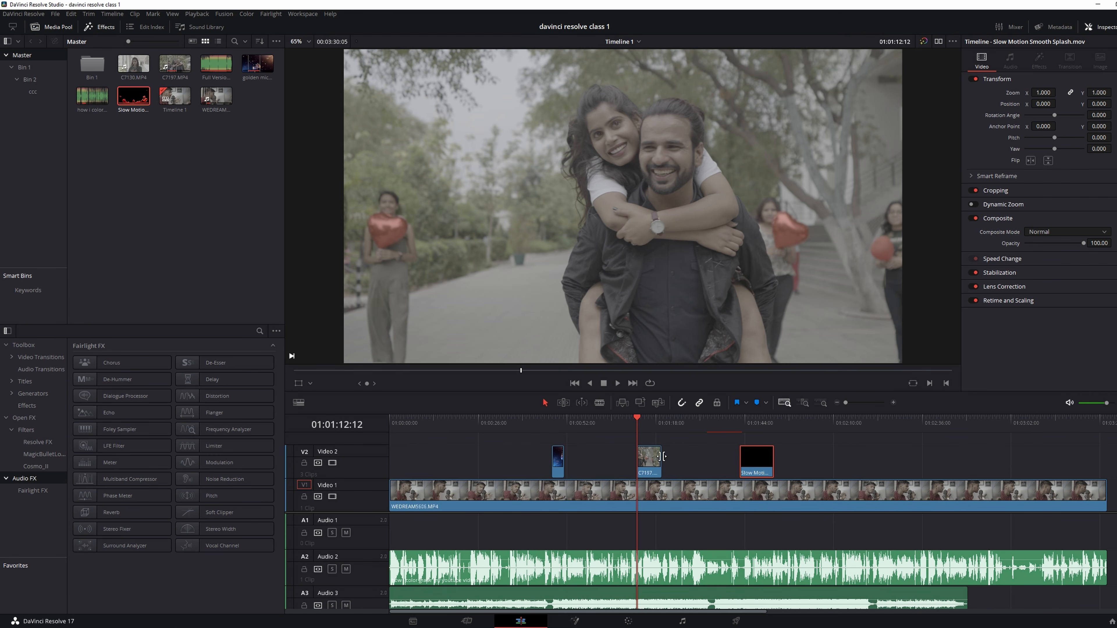
# Step: Show the retime controls on the C7197.MP4 clip and stretch it to slow it down to 55%
pyautogui.click(652, 457)
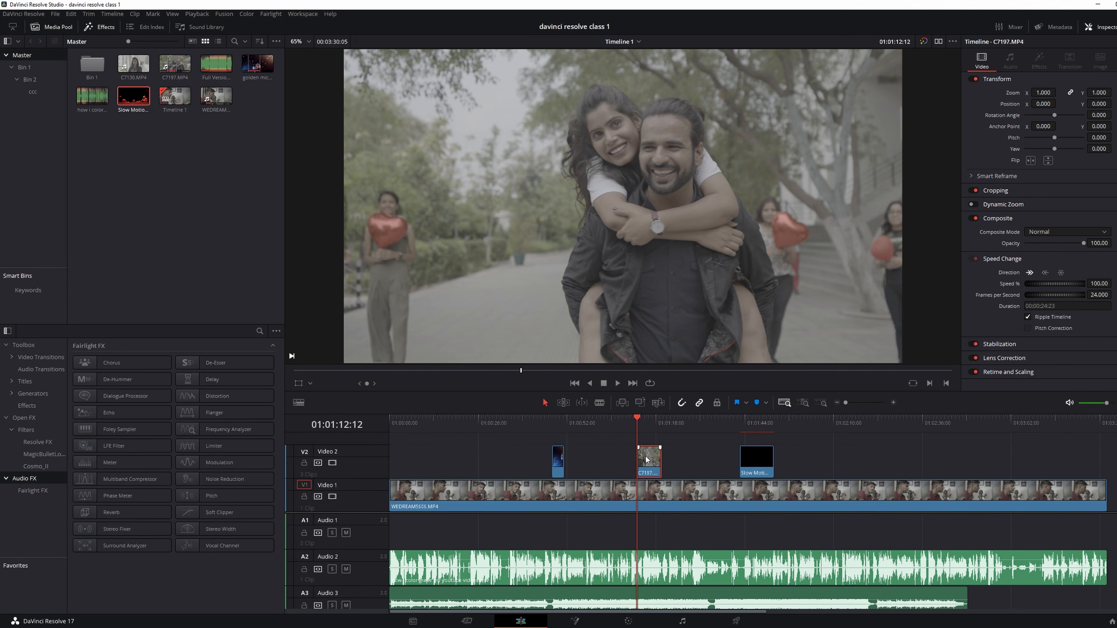
pyautogui.hotkey('ctrl', 'r')
pyautogui.moveTo(661, 453); pyautogui.dragTo(686, 447)
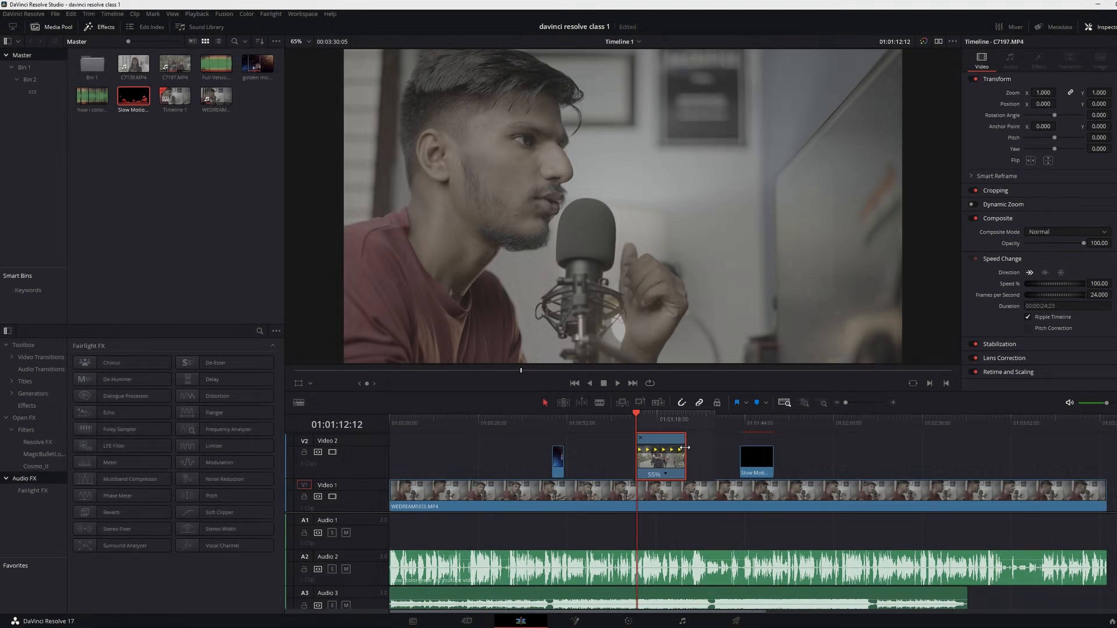
# Step: Review the C7197.MP4 clip's retime options for changing speed, freezing, reversing, rewinding and speed ramping
pyautogui.click(666, 474)
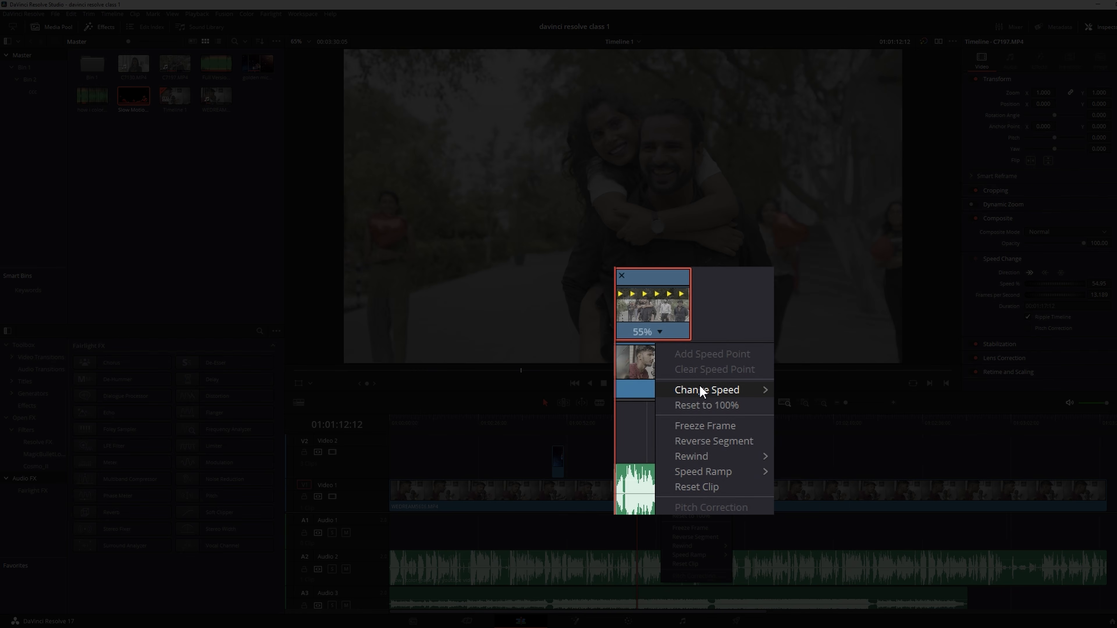
pyautogui.moveTo(703, 390)
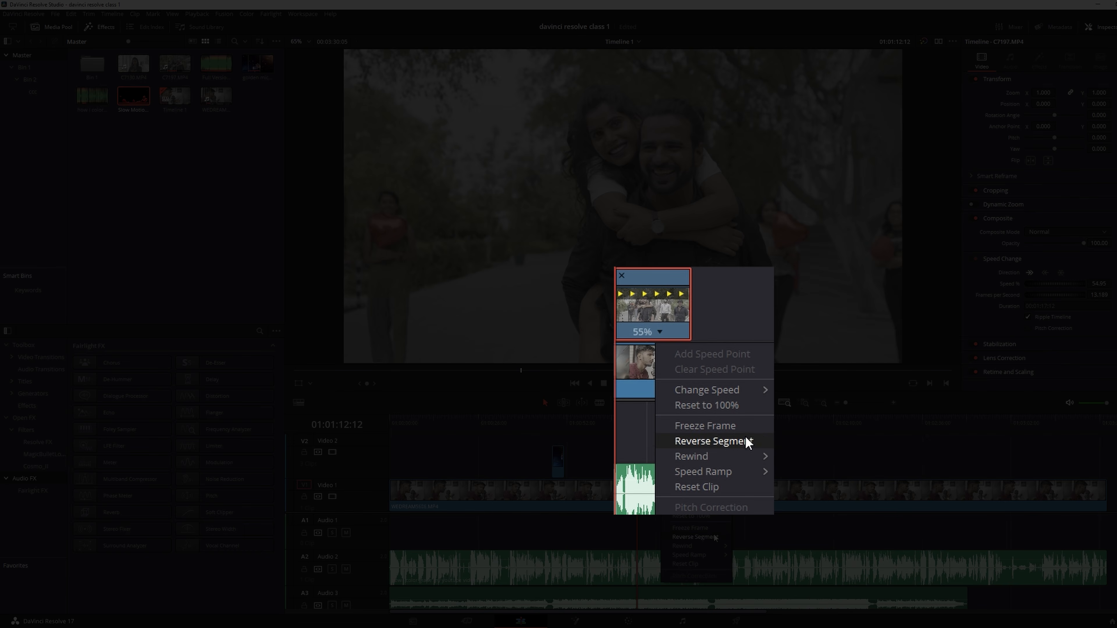
pyautogui.moveTo(738, 459)
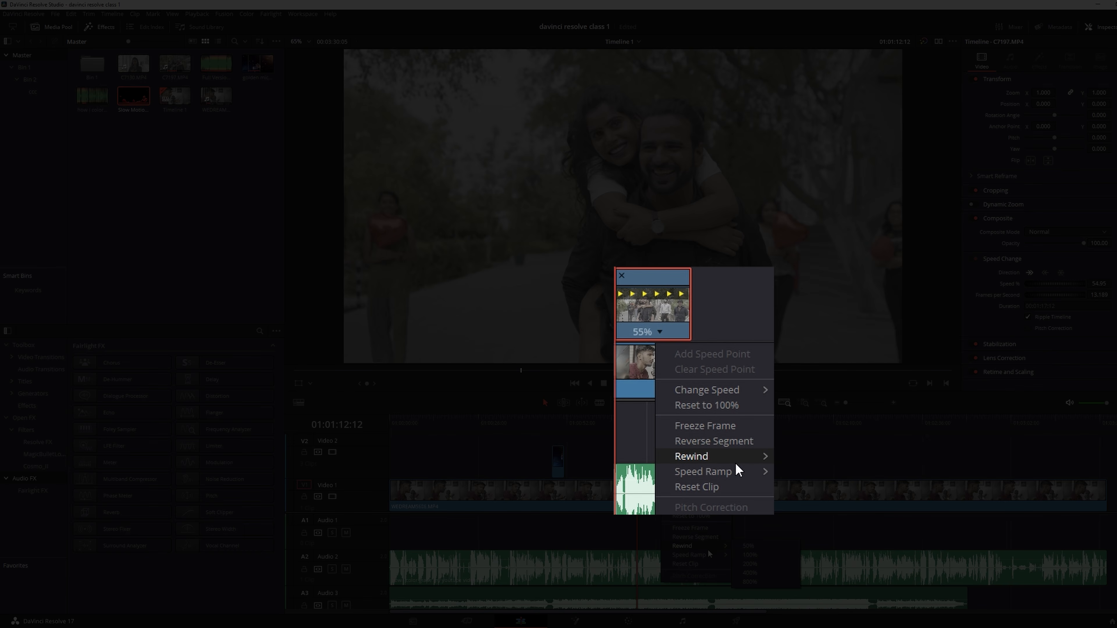
pyautogui.moveTo(712, 556)
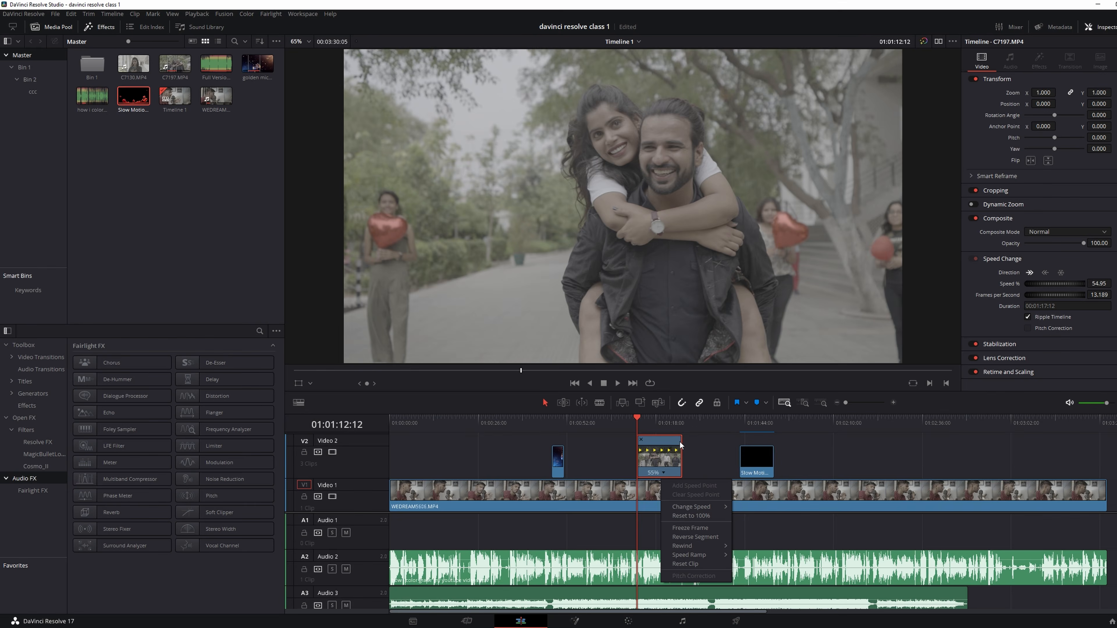
pyautogui.click(693, 451)
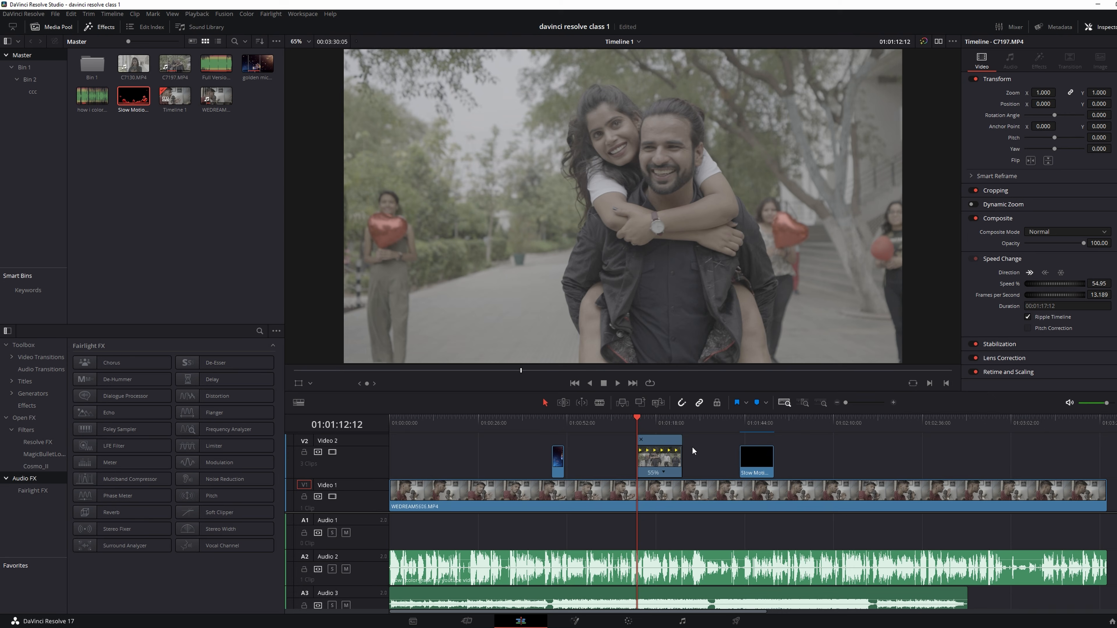
# Step: Try stretching the retimed C7197.MP4 clip further, and undo its speed changes back to 100%
pyautogui.click(657, 453)
pyautogui.moveTo(683, 437); pyautogui.dragTo(692, 442)
pyautogui.hotkey('ctrl', 'z')
pyautogui.hotkey('ctrl', 'z')
pyautogui.hotkey('ctrl', 'z')
pyautogui.hotkey('ctrl', 'z')
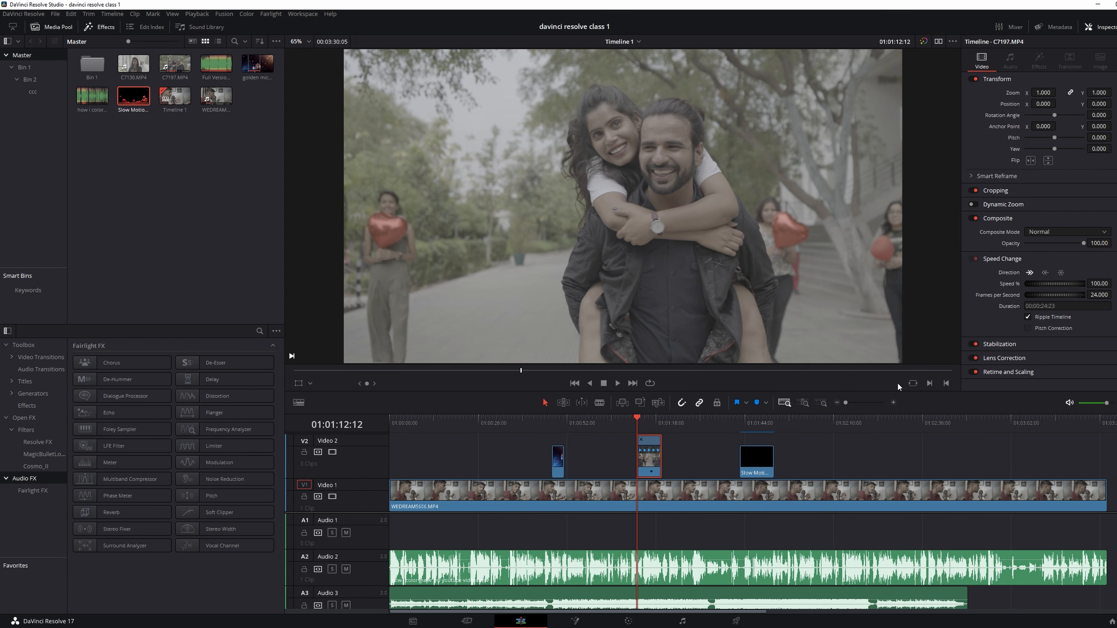
# Step: Add speed points to the C7197.MP4 clip at 01:01:13:20 and 01:01:18:15
pyautogui.click(894, 402)
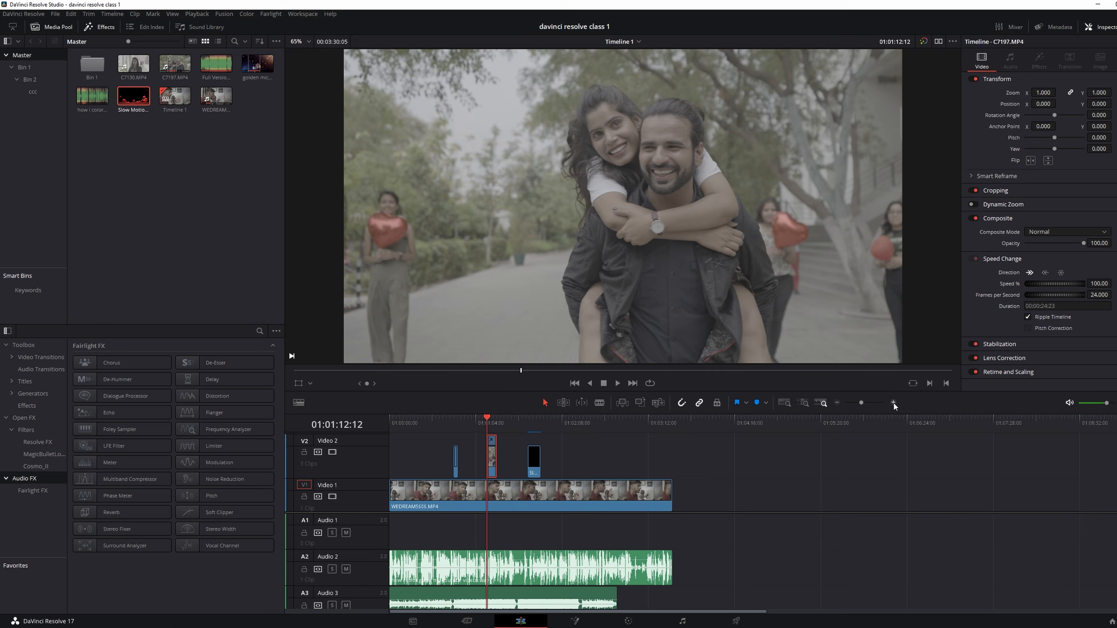
pyautogui.click(894, 402)
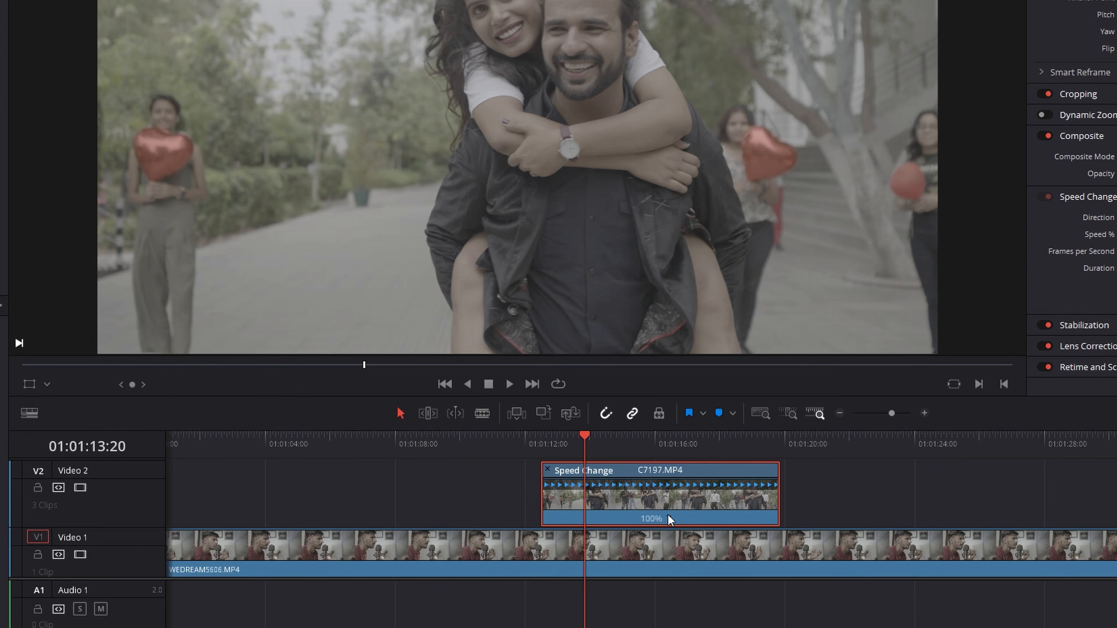
pyautogui.click(724, 474)
pyautogui.click(689, 538)
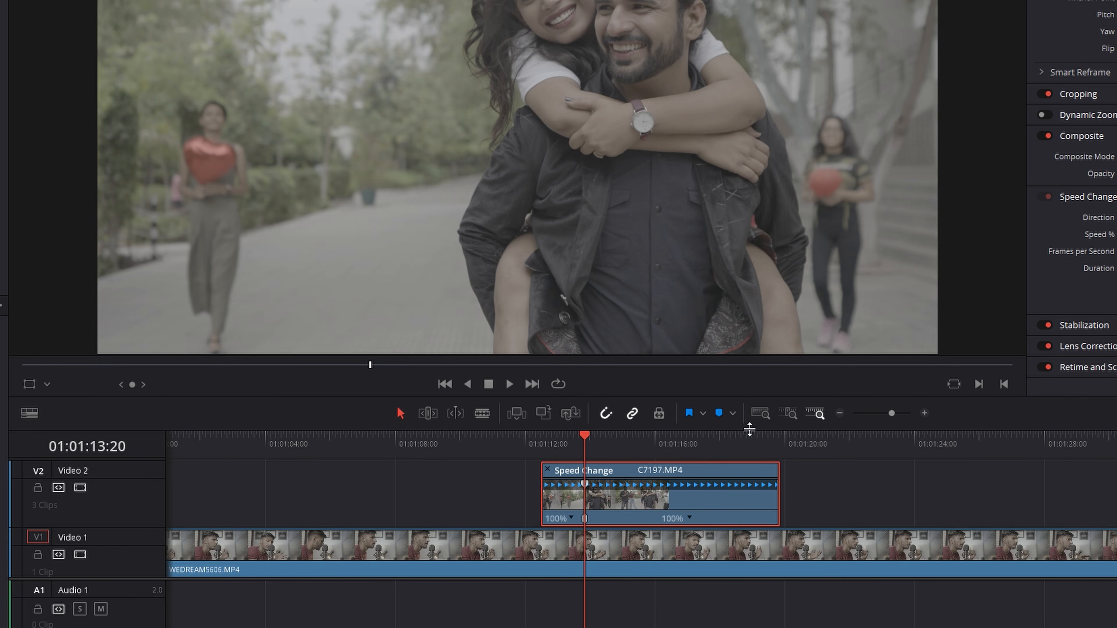
pyautogui.click(740, 438)
pyautogui.click(690, 518)
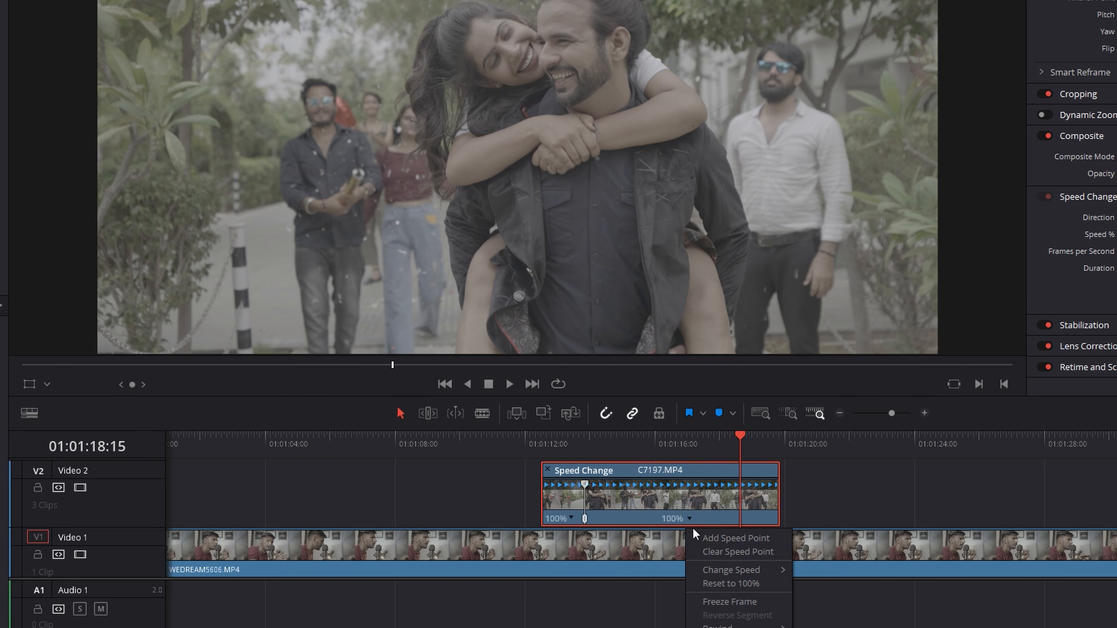
pyautogui.click(717, 537)
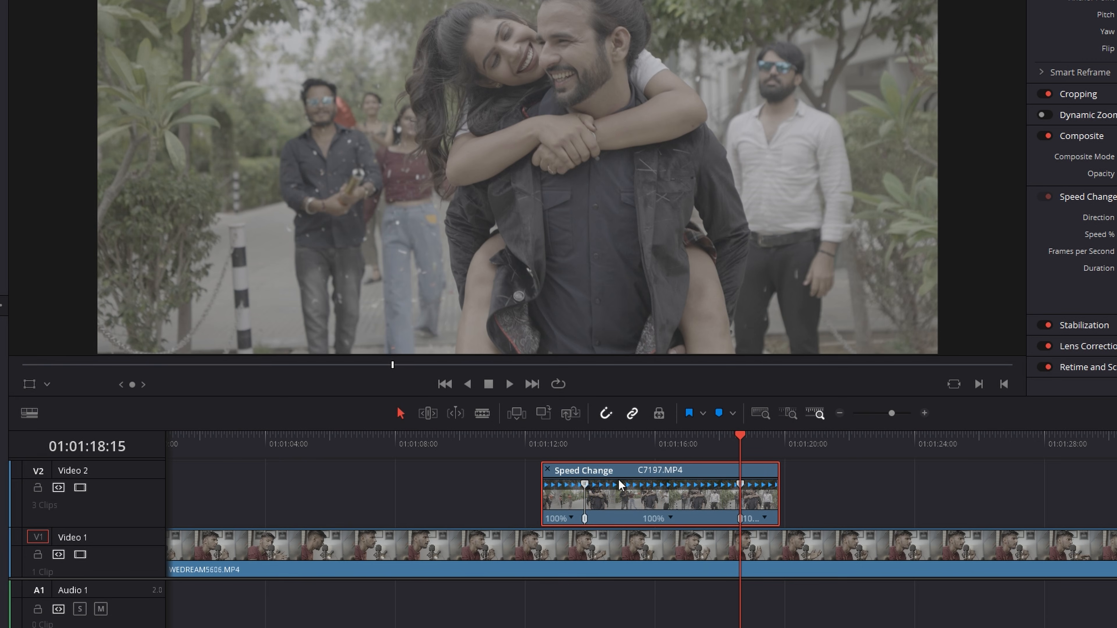
# Step: Slow C7197.MP4's middle segment to 86%, and move the second speed point earlier so the last segment runs at 140%
pyautogui.moveTo(740, 485); pyautogui.dragTo(791, 469)
pyautogui.moveTo(544, 473)
pyautogui.mouseDown()
pyautogui.moveTo(489, 476)
pyautogui.moveTo(542, 477)
pyautogui.mouseUp()
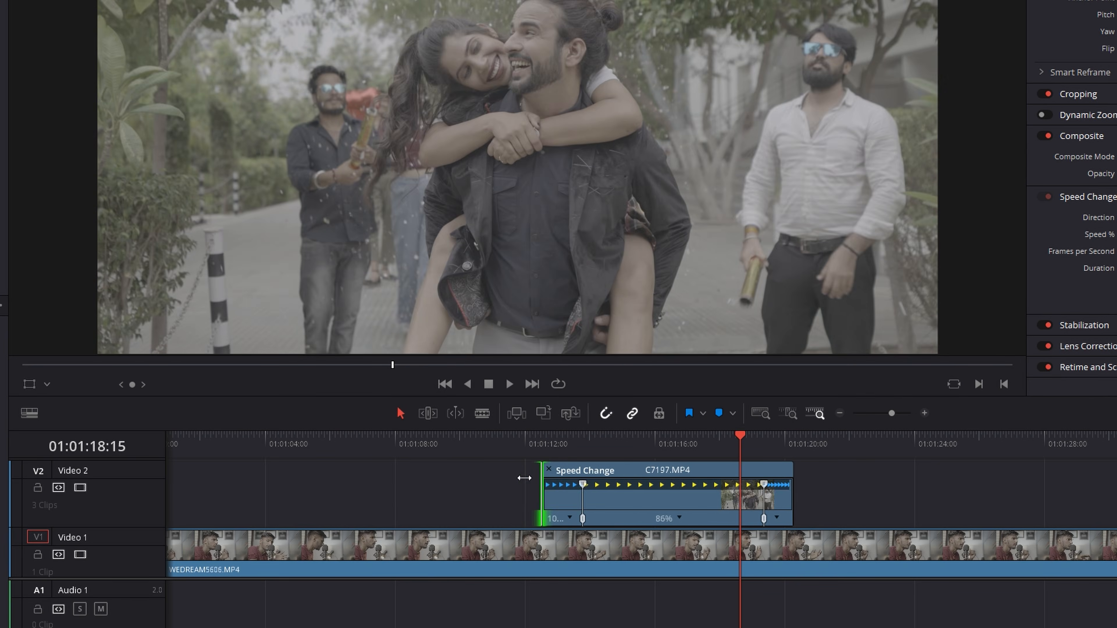
pyautogui.click(620, 491)
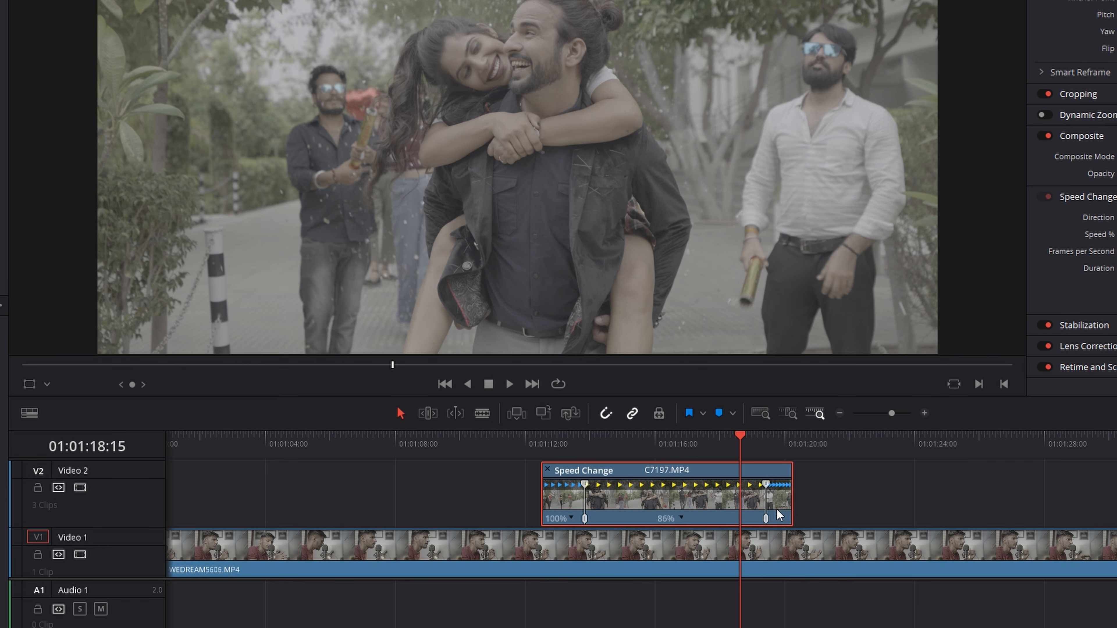
pyautogui.moveTo(766, 517); pyautogui.dragTo(704, 515)
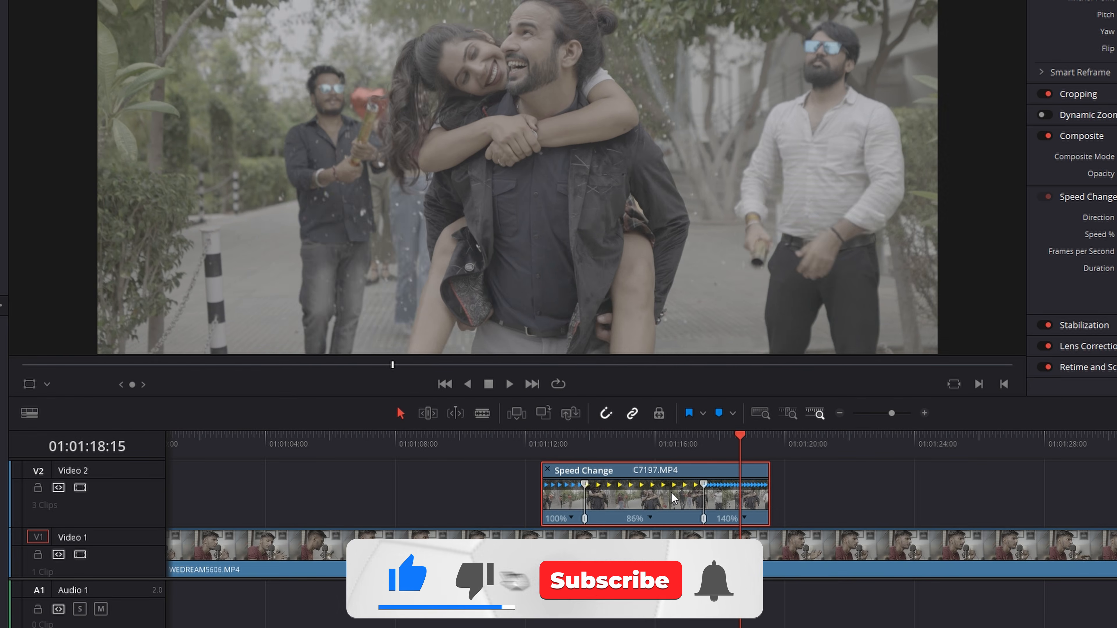
# Step: Slow C7197.MP4's middle segment to 48% and play the speed ramp from the clip's start at 01:01:12:12
pyautogui.click(568, 442)
pyautogui.moveTo(568, 442); pyautogui.dragTo(544, 439)
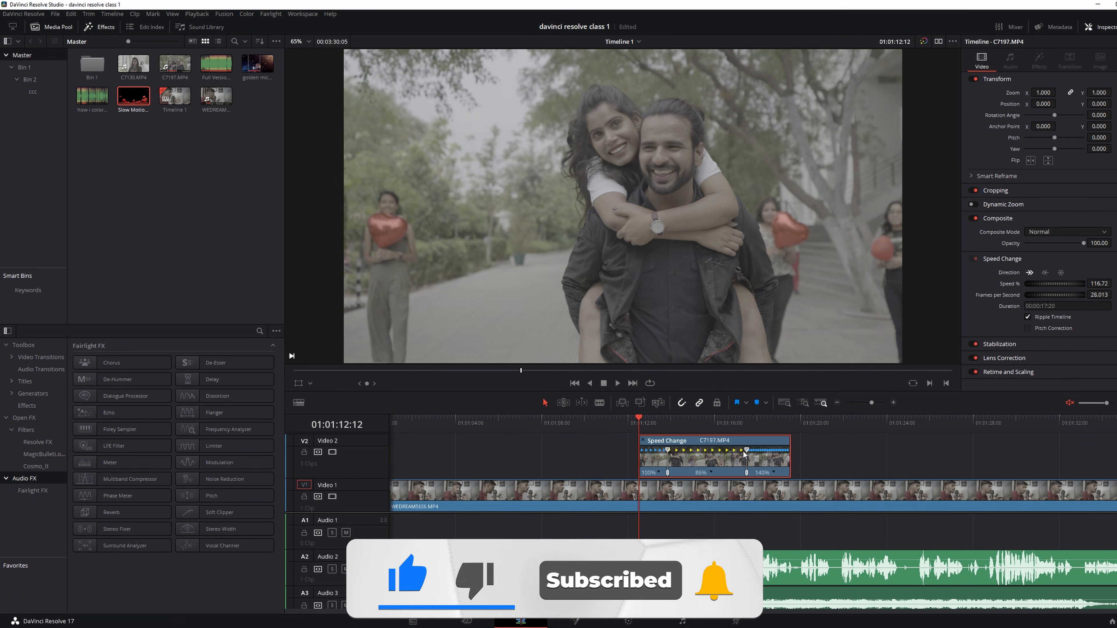
pyautogui.moveTo(744, 455); pyautogui.dragTo(810, 442)
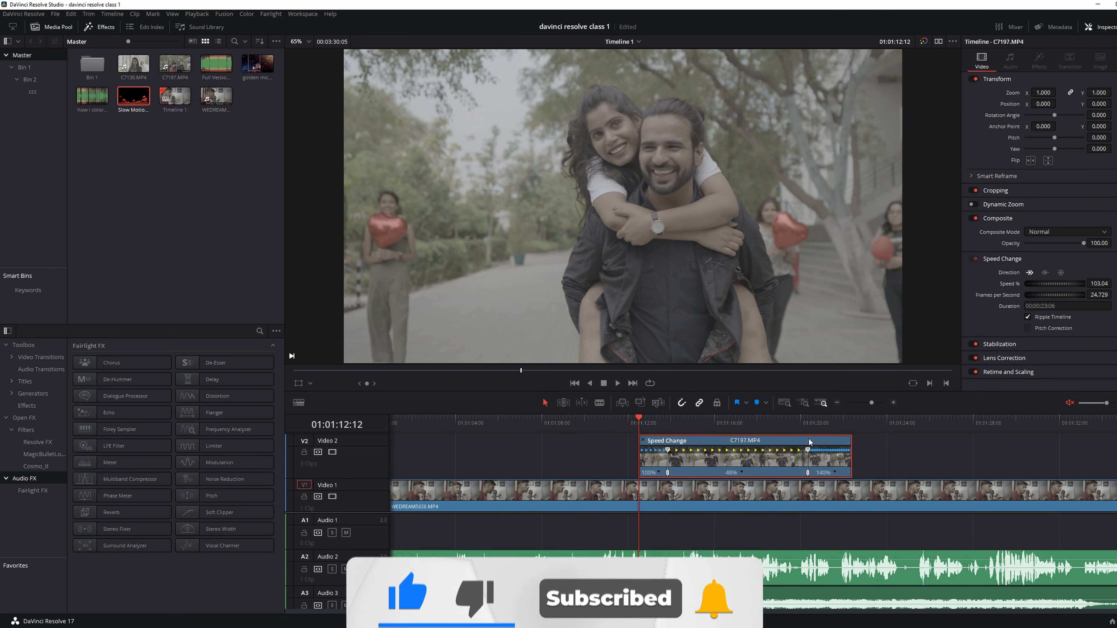
pyautogui.press('space')
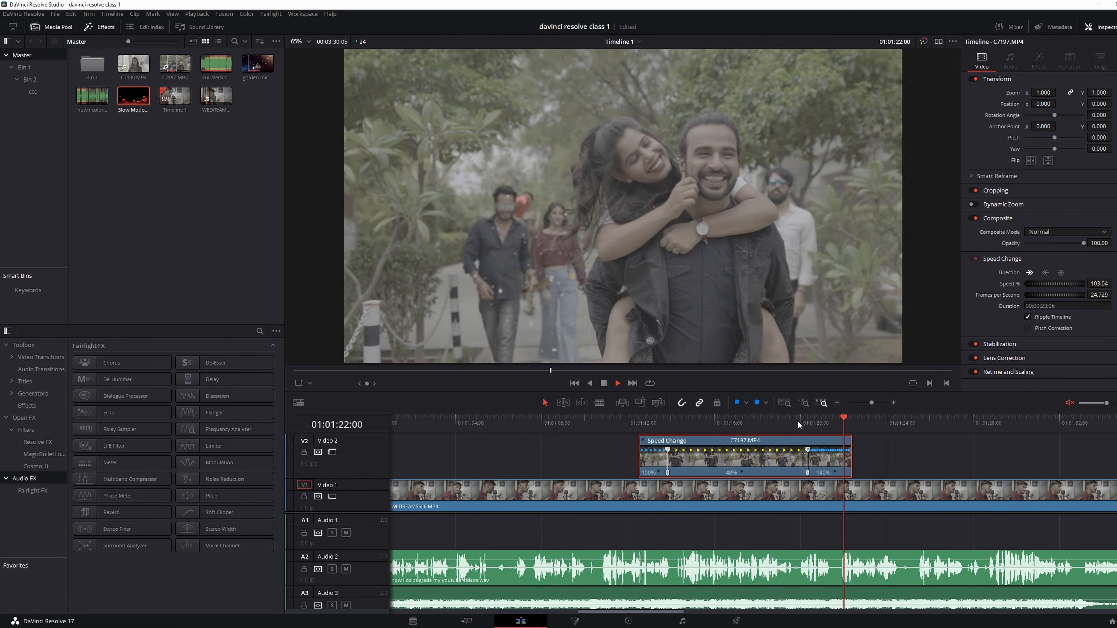
# Step: Slow C7197.MP4's last segment by stretching the clip's end to about 01:01:24, and hide the retime controls
pyautogui.click(808, 427)
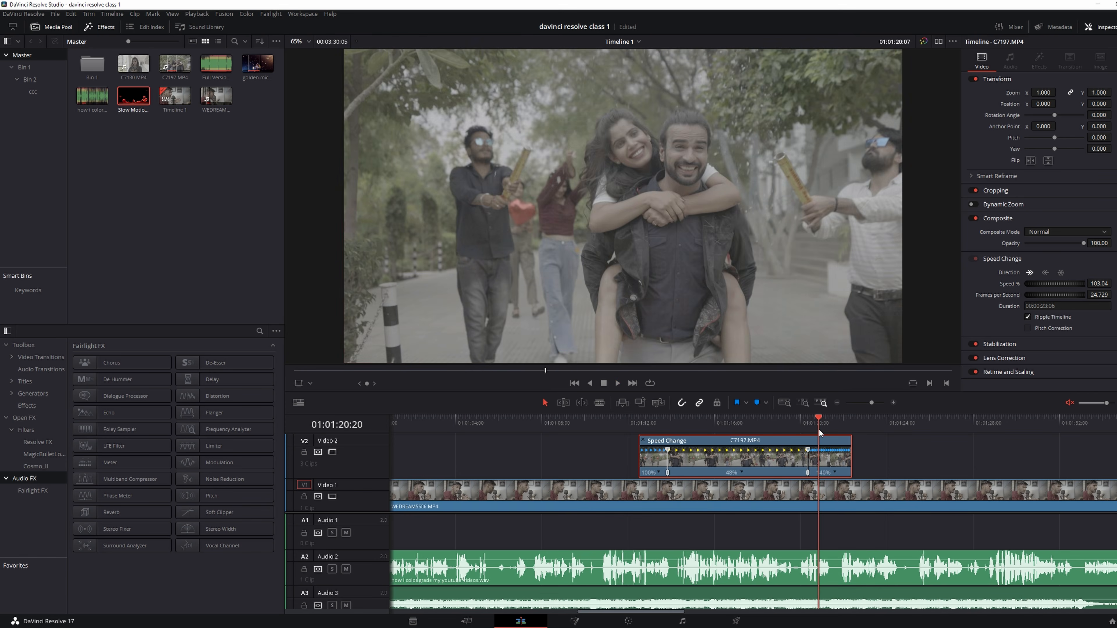
pyautogui.moveTo(851, 442); pyautogui.dragTo(896, 444)
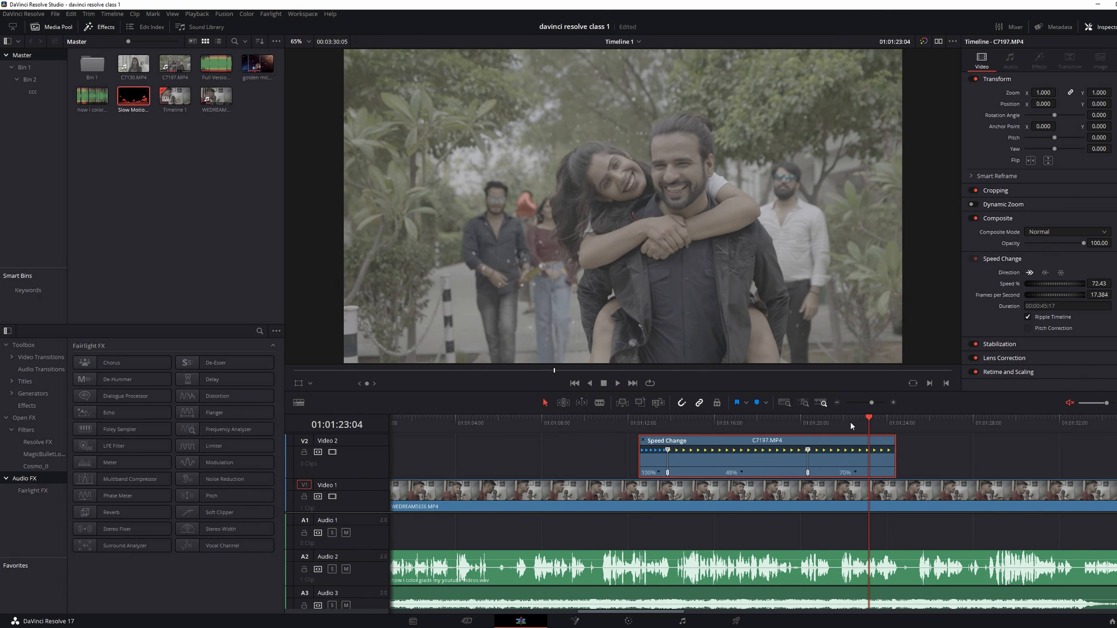
pyautogui.hotkey('ctrl', '-')
# Step: Try changing the C7197.MP4 clip's Transform zoom at 01:01:14:03, and reset it to 1.000
pyautogui.click(669, 426)
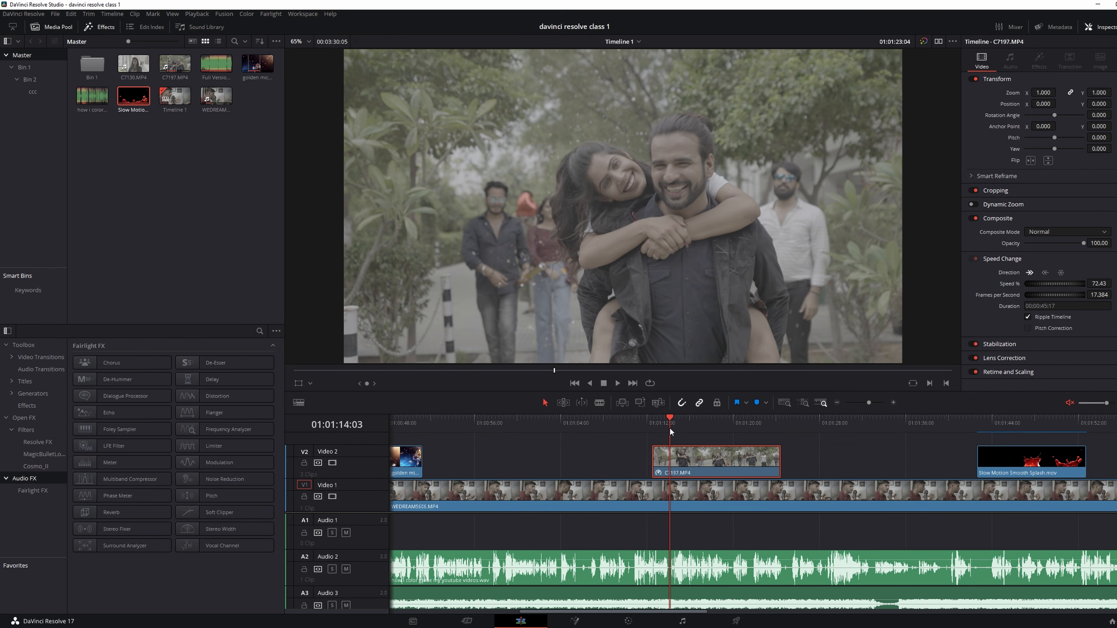
pyautogui.moveTo(1043, 92); pyautogui.dragTo(1106, 93)
pyautogui.click(1116, 92)
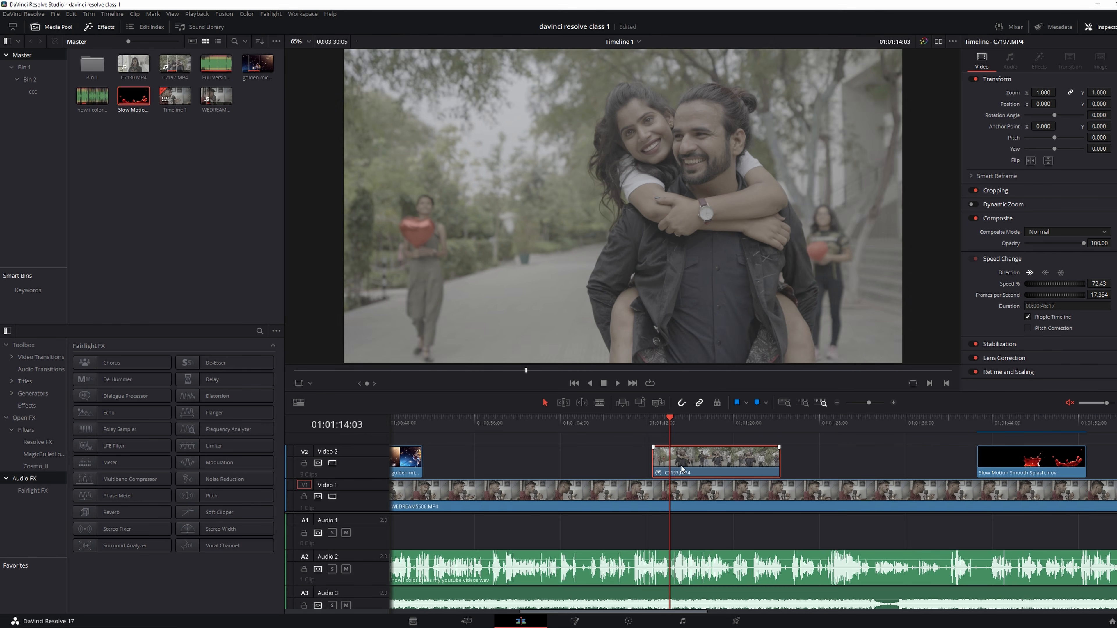
# Step: Keyframe C7197.MP4's Transform zoom from 1.000 at 01:01:13:14 to 1.960 at 01:01:17:23, and play the animation
pyautogui.click(664, 424)
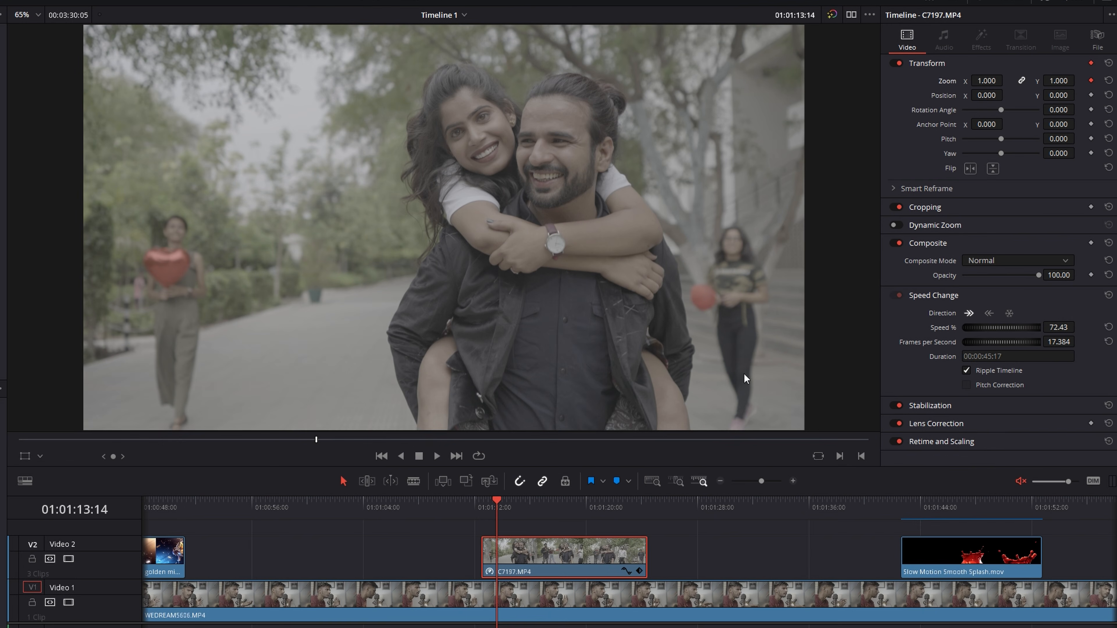
pyautogui.click(558, 502)
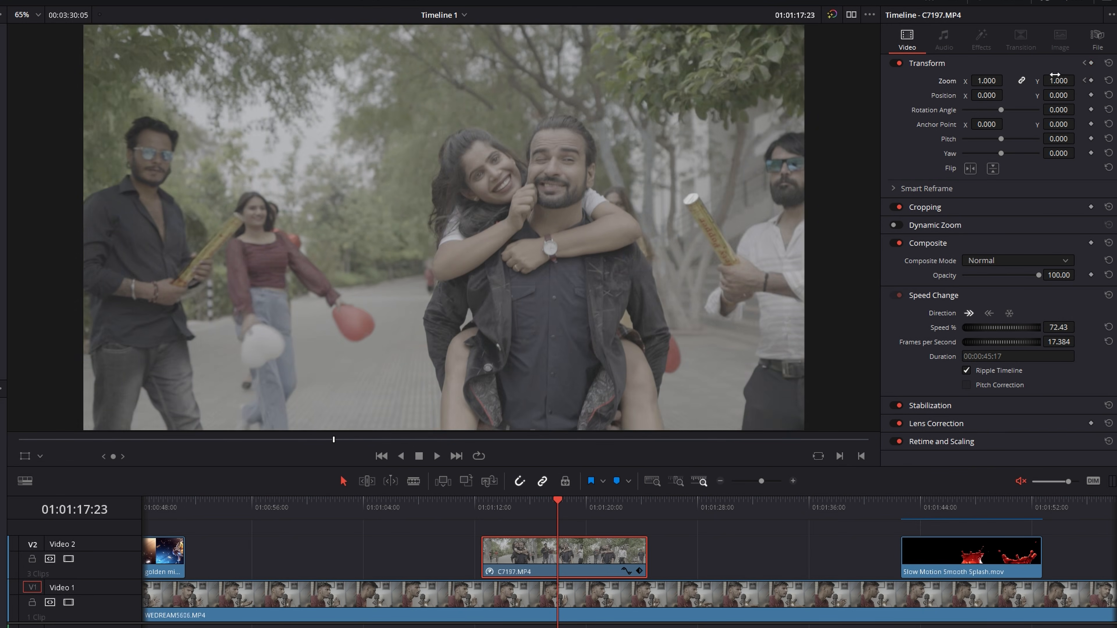
pyautogui.moveTo(987, 80); pyautogui.dragTo(1021, 80)
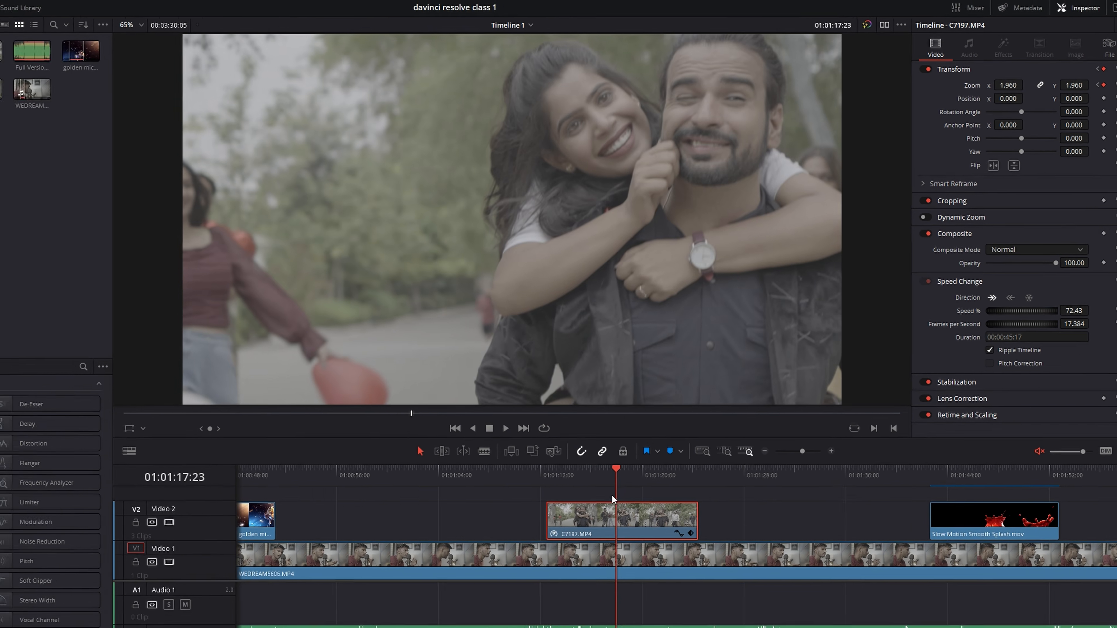
pyautogui.click(495, 501)
pyautogui.press('space')
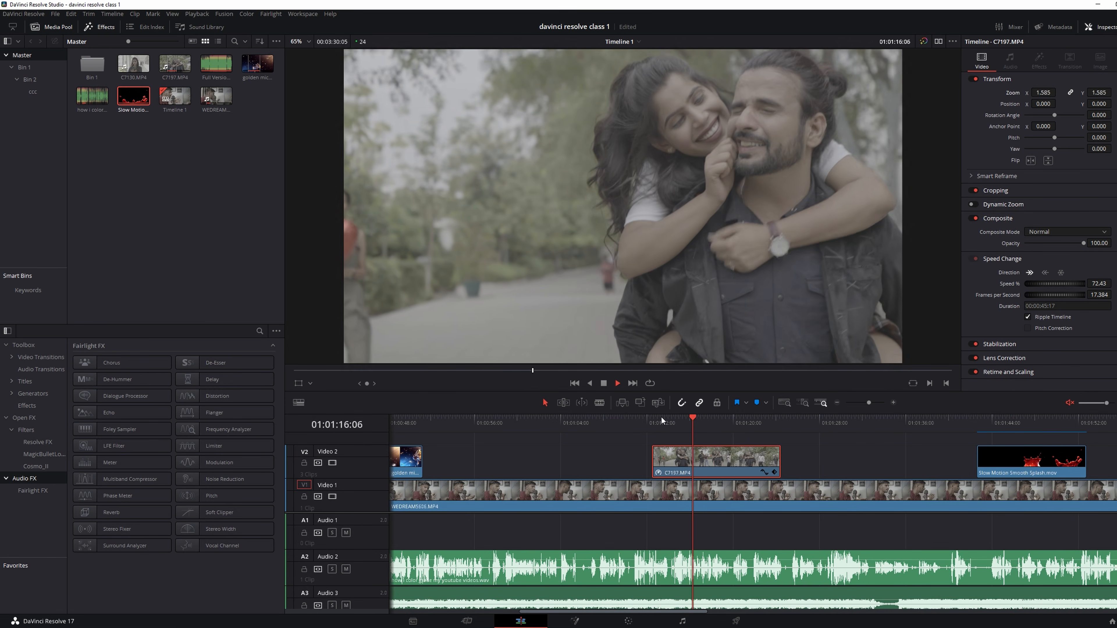
pyautogui.press('space')
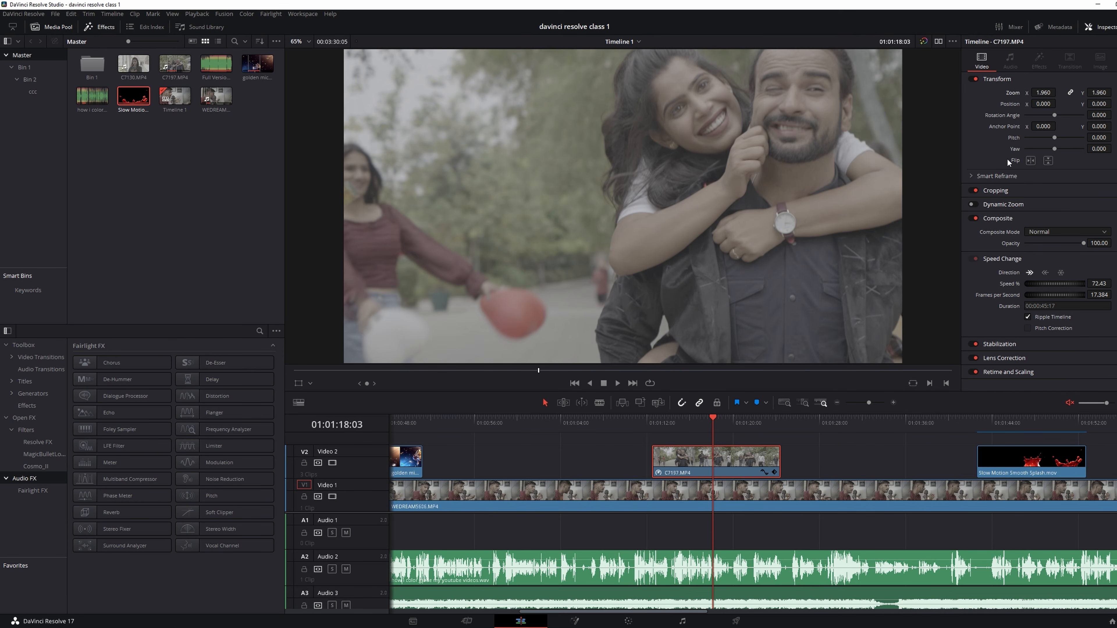
# Step: Show C7197.MP4's Transform keyframes on the timeline and try moving the second zoom keyframe 04:10 later
pyautogui.click(775, 472)
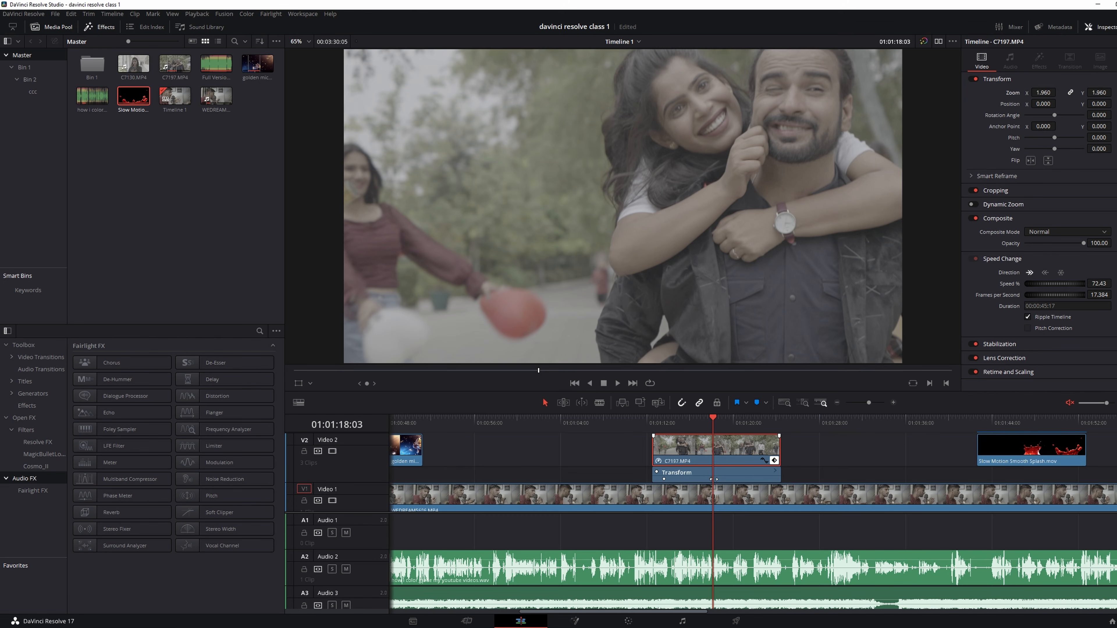
pyautogui.moveTo(711, 479); pyautogui.dragTo(759, 479)
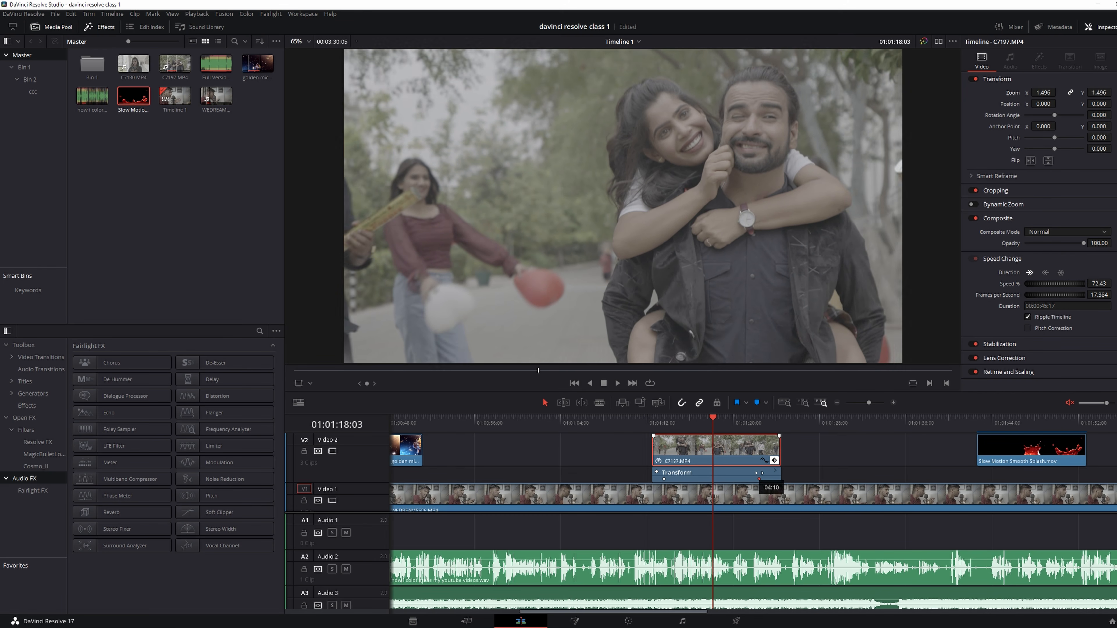
pyautogui.hotkey('shift', 'z')
pyautogui.click(685, 449)
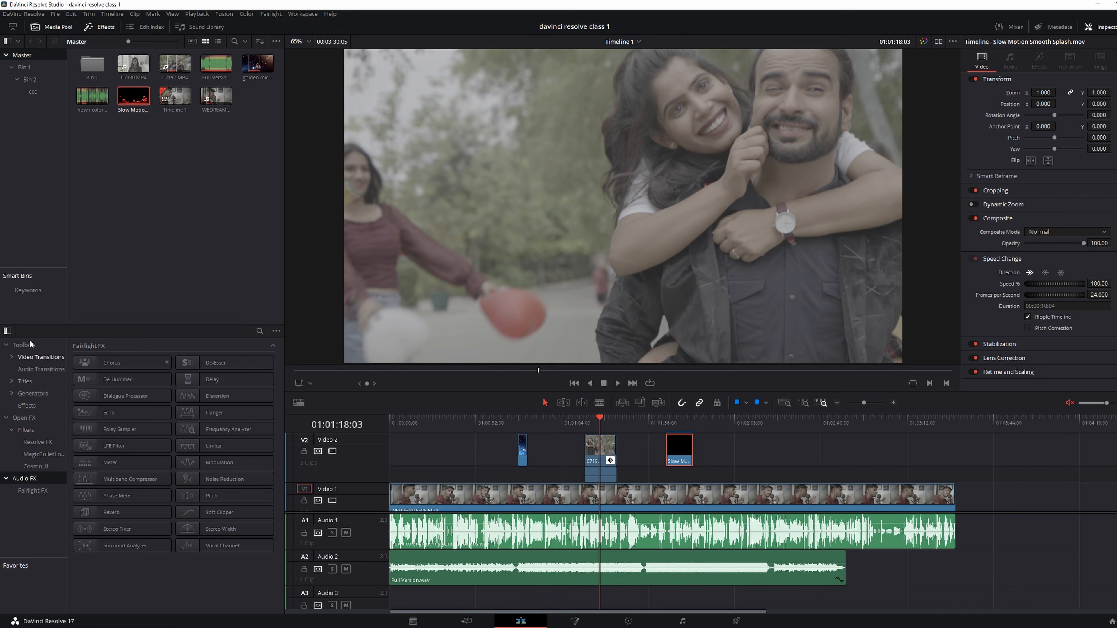
# Step: Browse the effects library's video transitions, from dissolves to Fusion and blur transitions, and its audio transitions
pyautogui.click(24, 345)
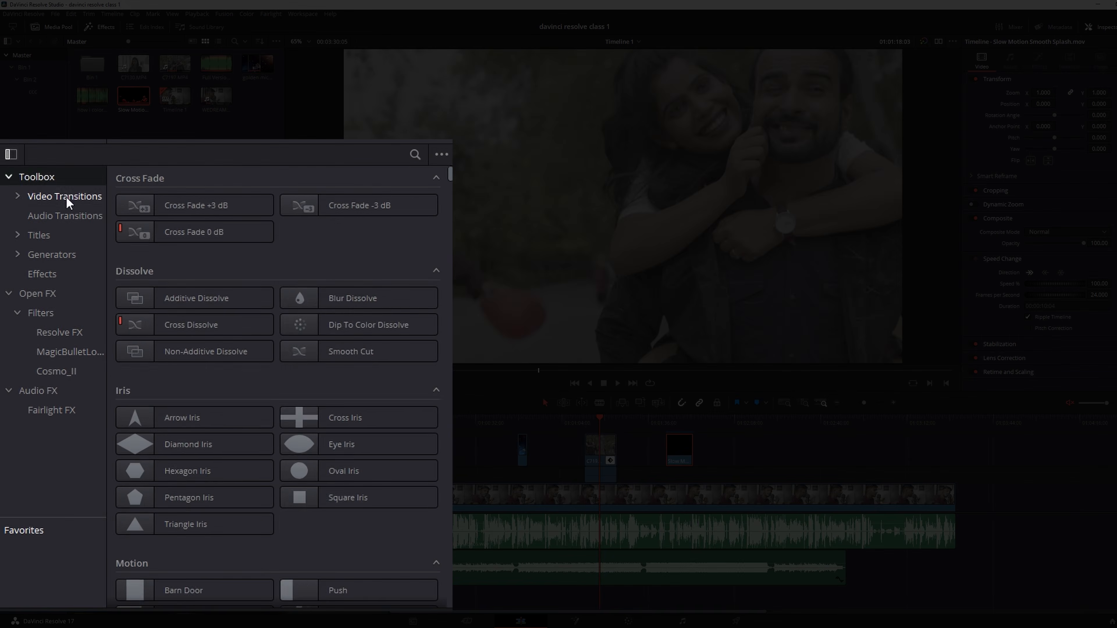
pyautogui.click(42, 358)
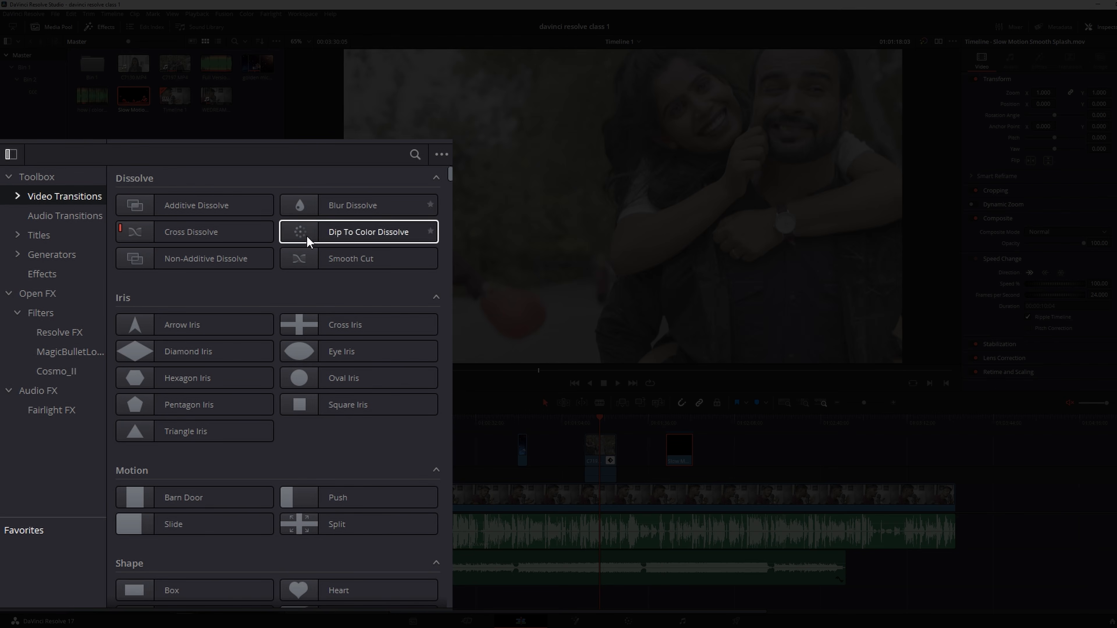
pyautogui.scroll(-15, 388, 311)
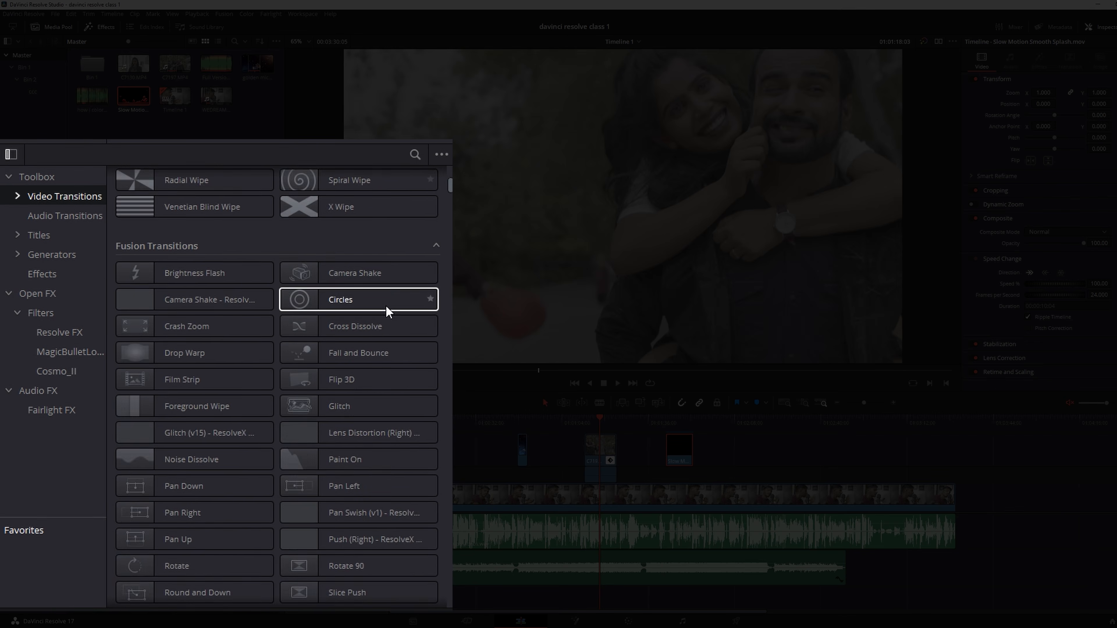
pyautogui.scroll(-10, 389, 311)
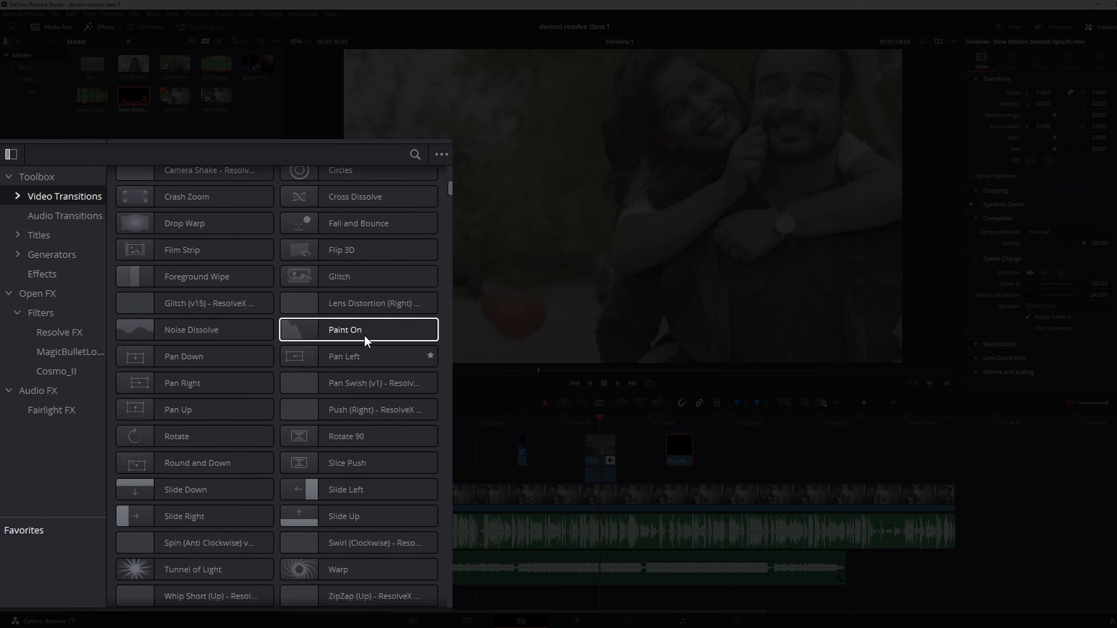
pyautogui.scroll(-10, 242, 424)
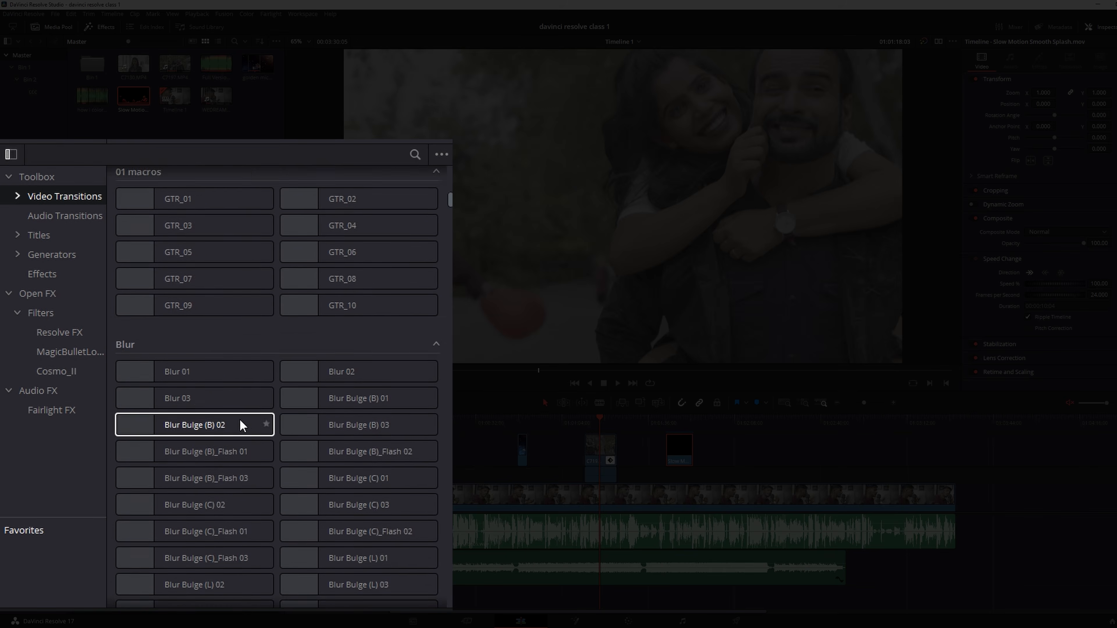
pyautogui.click(39, 218)
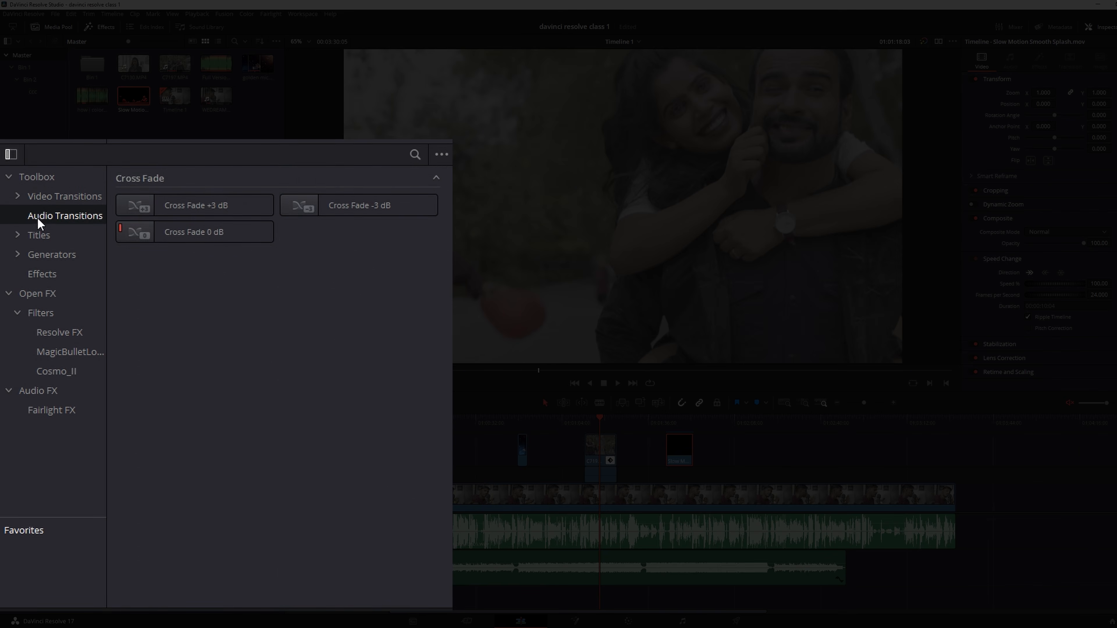
# Step: Add the Clean and Simple Lower Third title to Video 2 at about 01:02:04 and play it
pyautogui.click(79, 236)
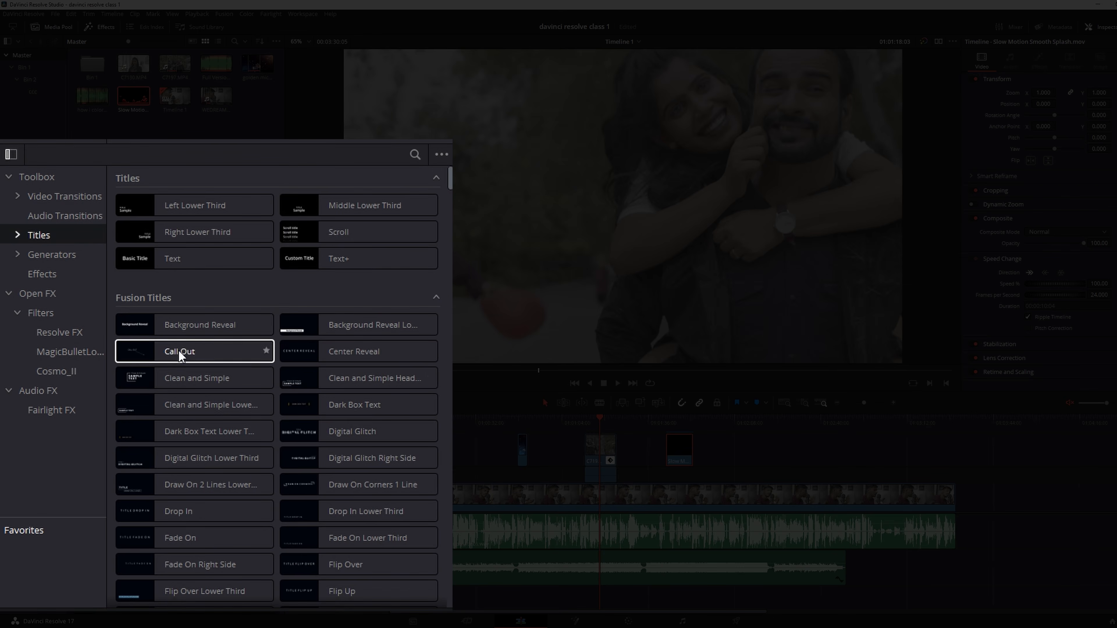
pyautogui.moveTo(118, 487); pyautogui.dragTo(723, 464)
pyautogui.click(727, 416)
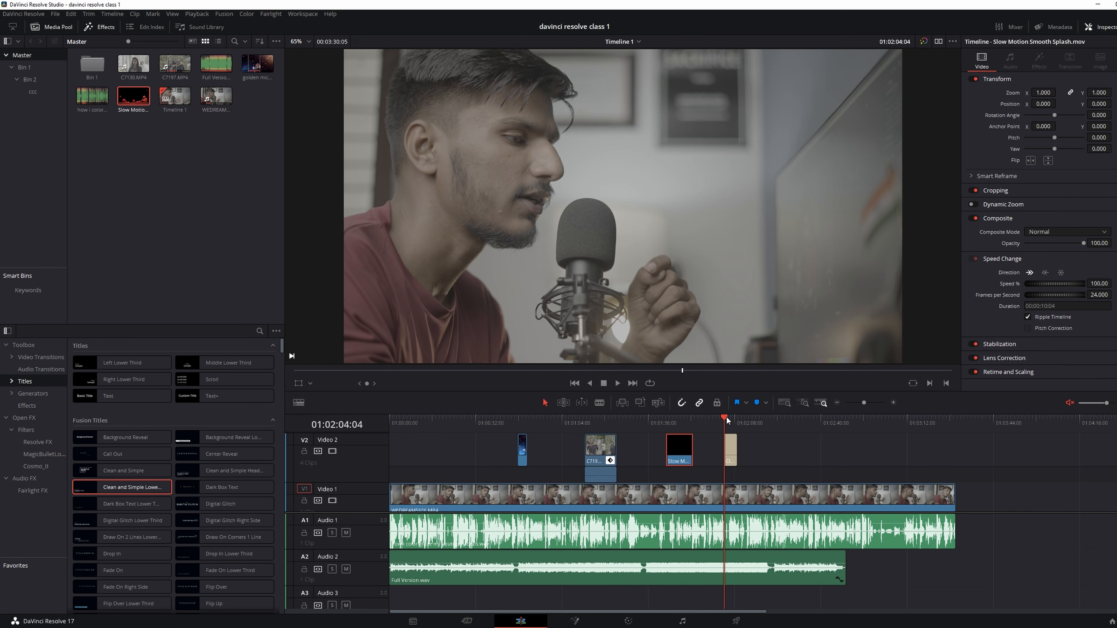
pyautogui.press('space')
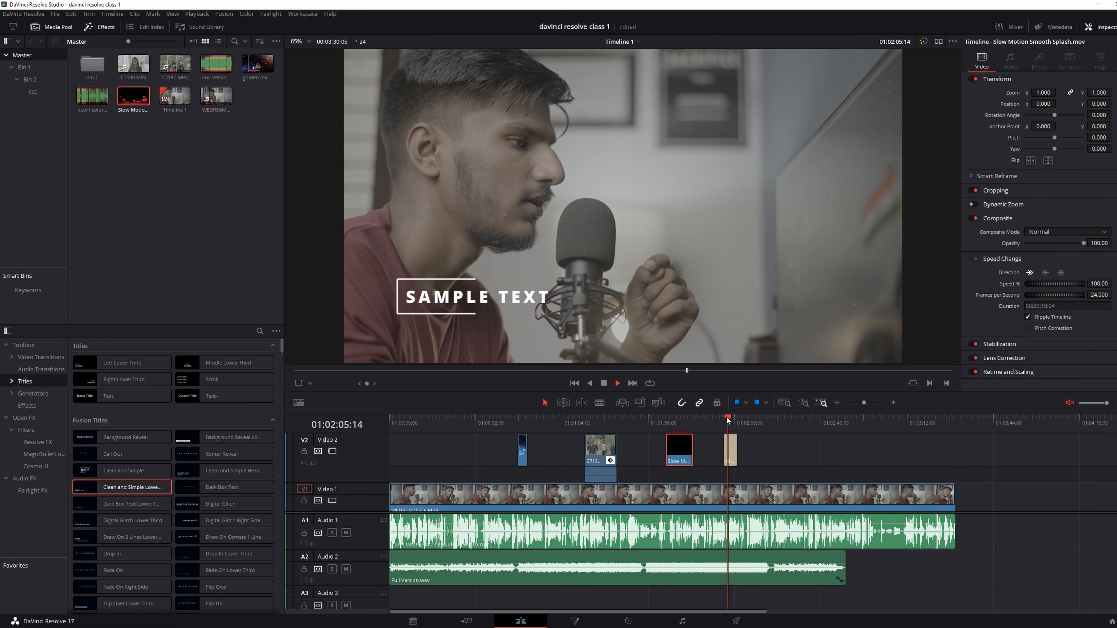
pyautogui.press('space')
# Step: Add the Digital Glitch title to Video 2 at about 01:02:24 and play it to 01:02:26:08
pyautogui.moveTo(528, 507)
pyautogui.mouseDown()
pyautogui.moveTo(541, 507)
pyautogui.moveTo(529, 507)
pyautogui.mouseUp()
pyautogui.moveTo(224, 504); pyautogui.dragTo(786, 451)
pyautogui.click(780, 419)
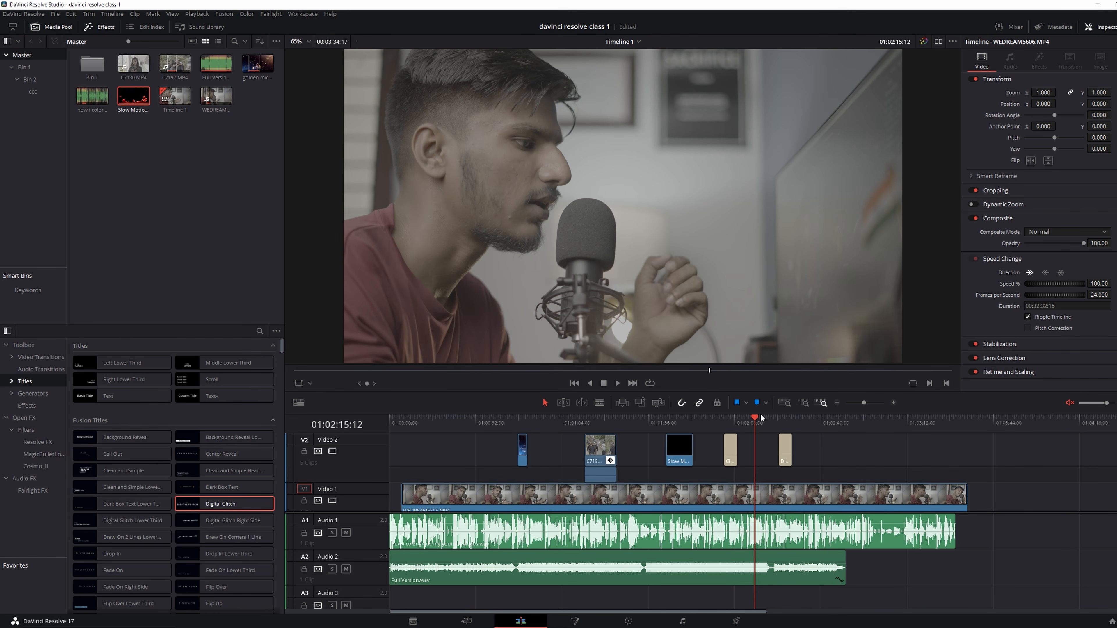
pyautogui.click(773, 417)
pyautogui.press('space')
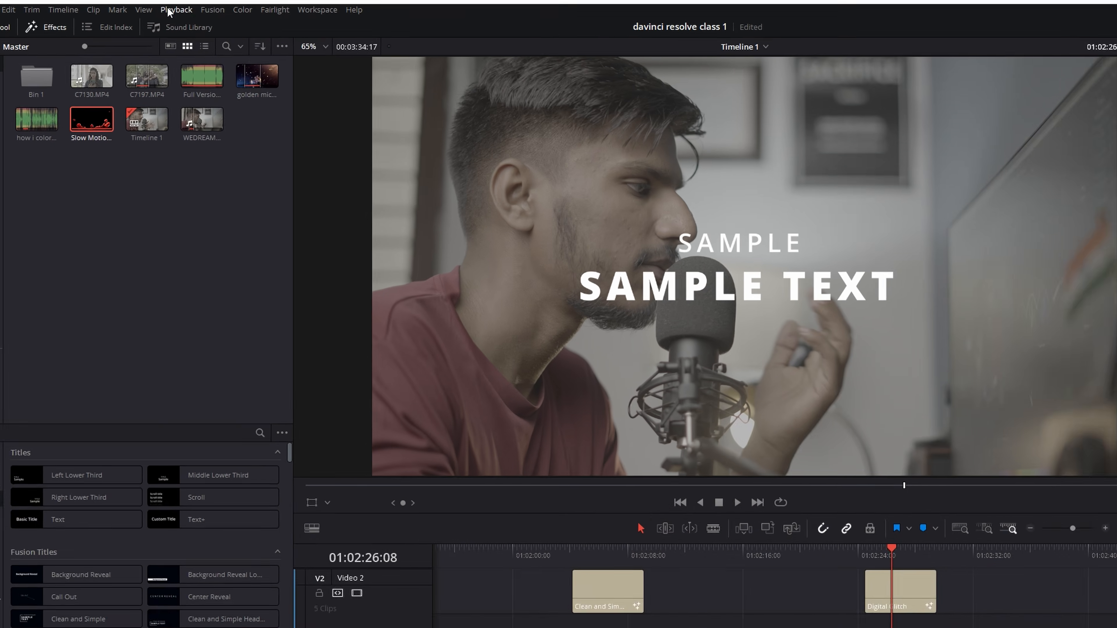
# Step: Set the render cache to User and play through the Digital Glitch title to 01:02:27:15
pyautogui.click(197, 13)
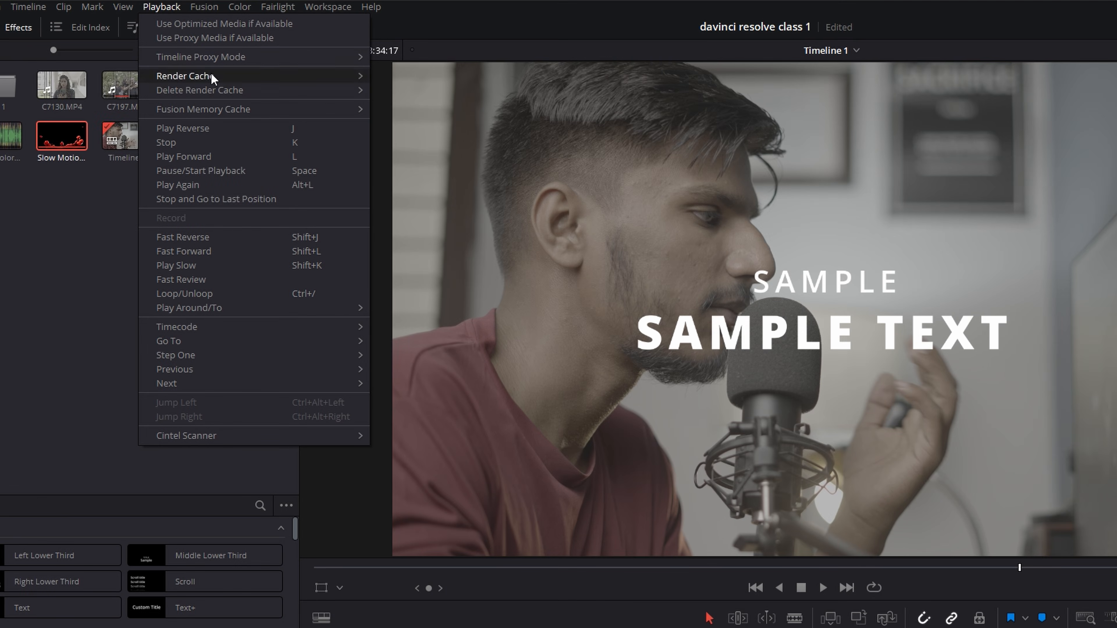
pyautogui.moveTo(210, 74)
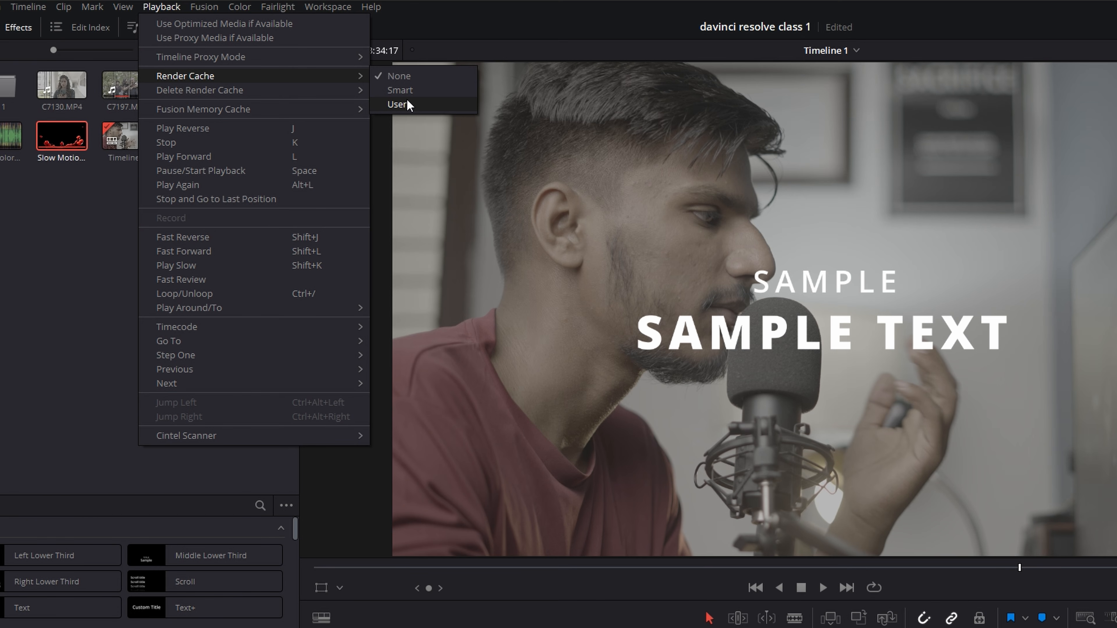
pyautogui.click(406, 100)
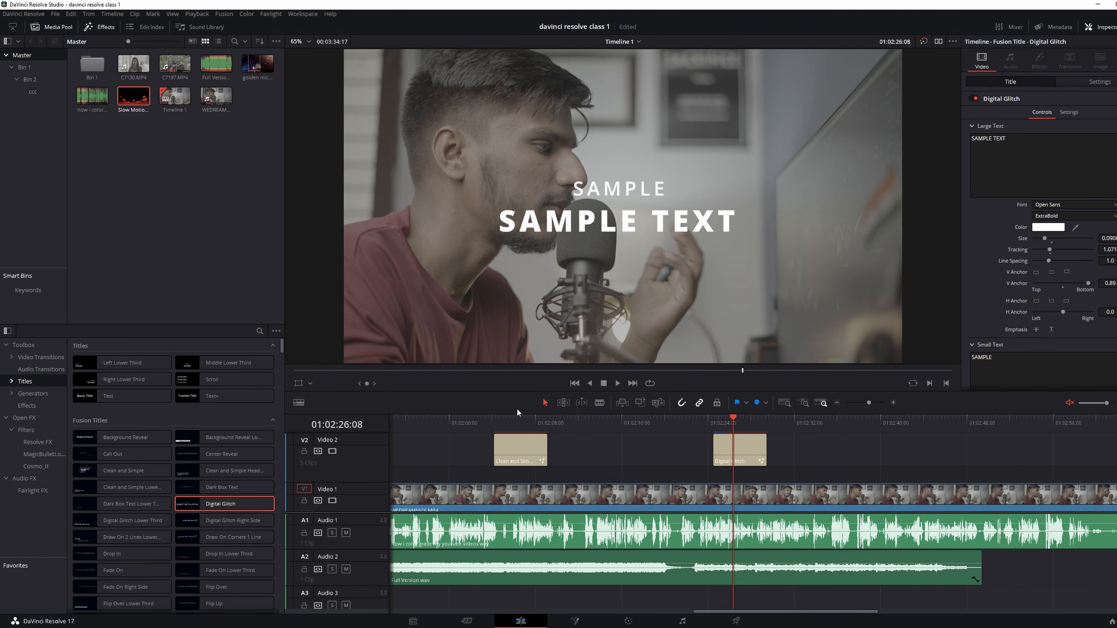
pyautogui.click(648, 420)
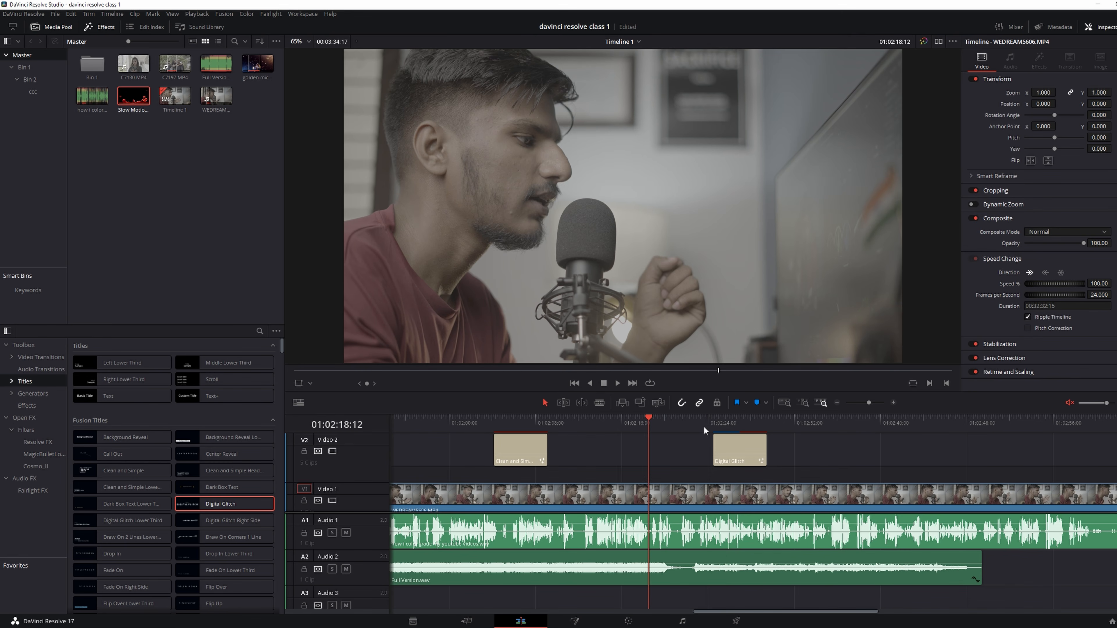
pyautogui.moveTo(703, 425)
pyautogui.mouseDown()
pyautogui.moveTo(689, 423)
pyautogui.moveTo(711, 419)
pyautogui.moveTo(699, 423)
pyautogui.mouseUp()
pyautogui.press('space')
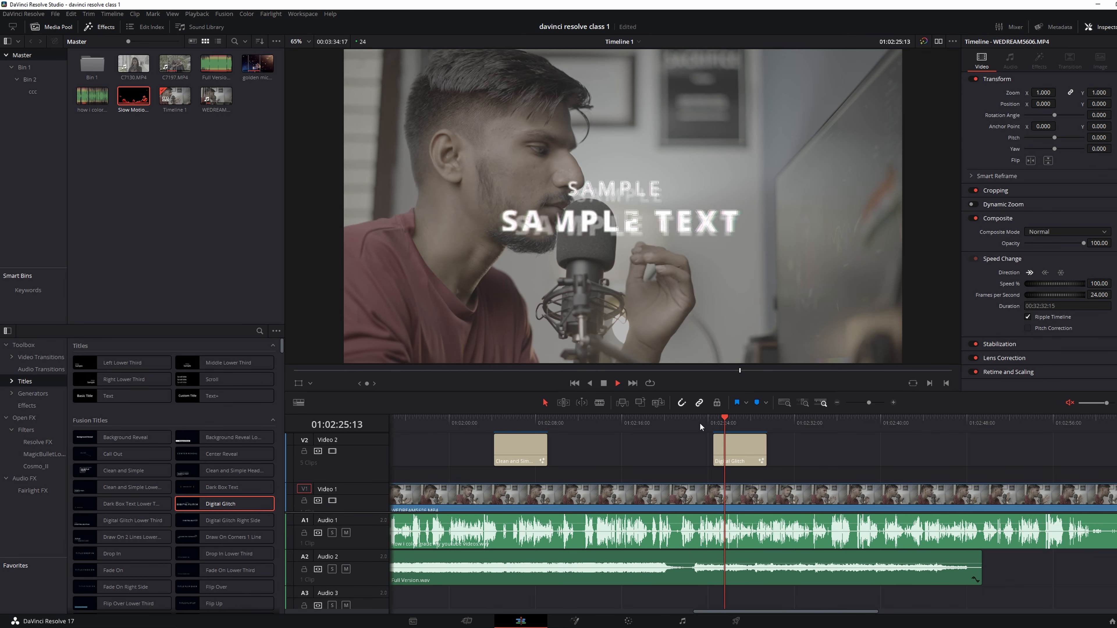
pyautogui.press('space')
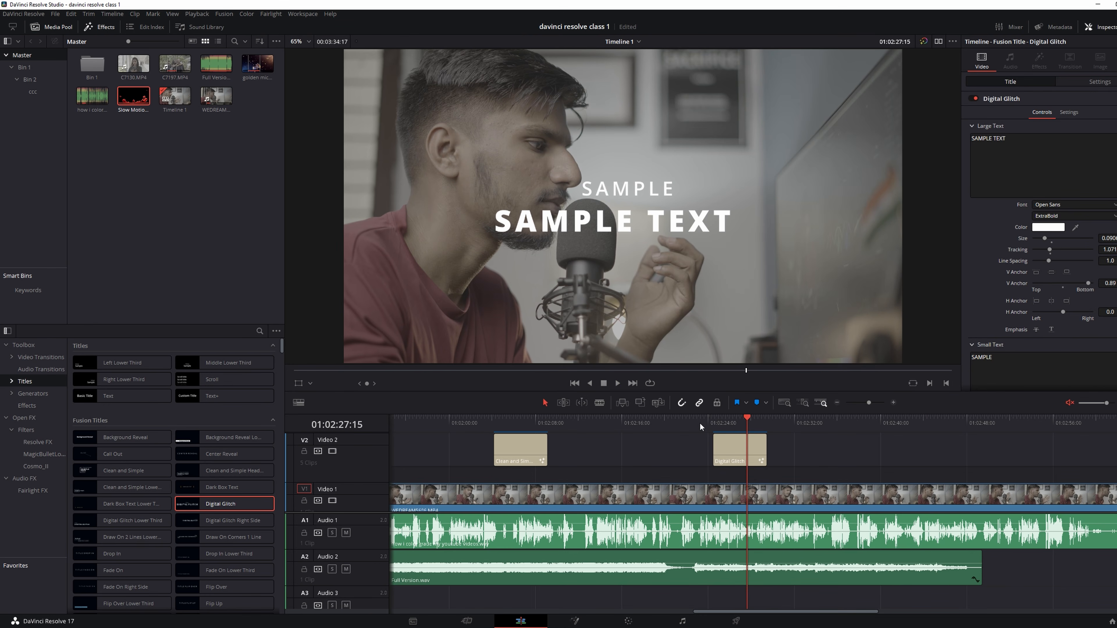
# Step: Replace the Digital Glitch title's large text with THANK YOU
pyautogui.click(740, 462)
pyautogui.click(1003, 145)
pyautogui.hotkey('ctrl', 'a')
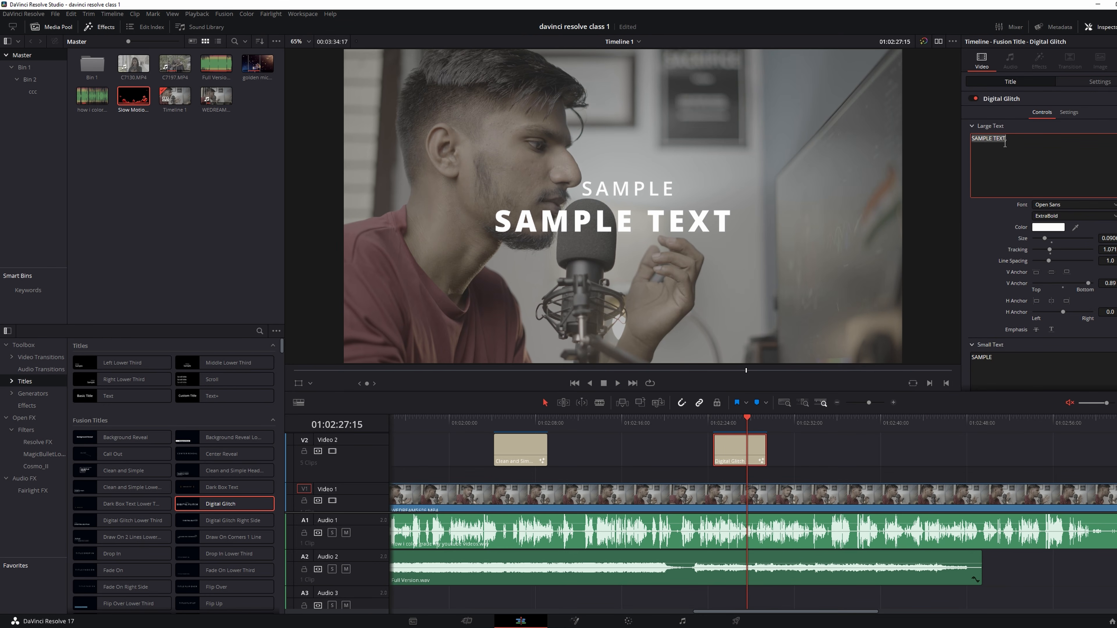
pyautogui.write('T')
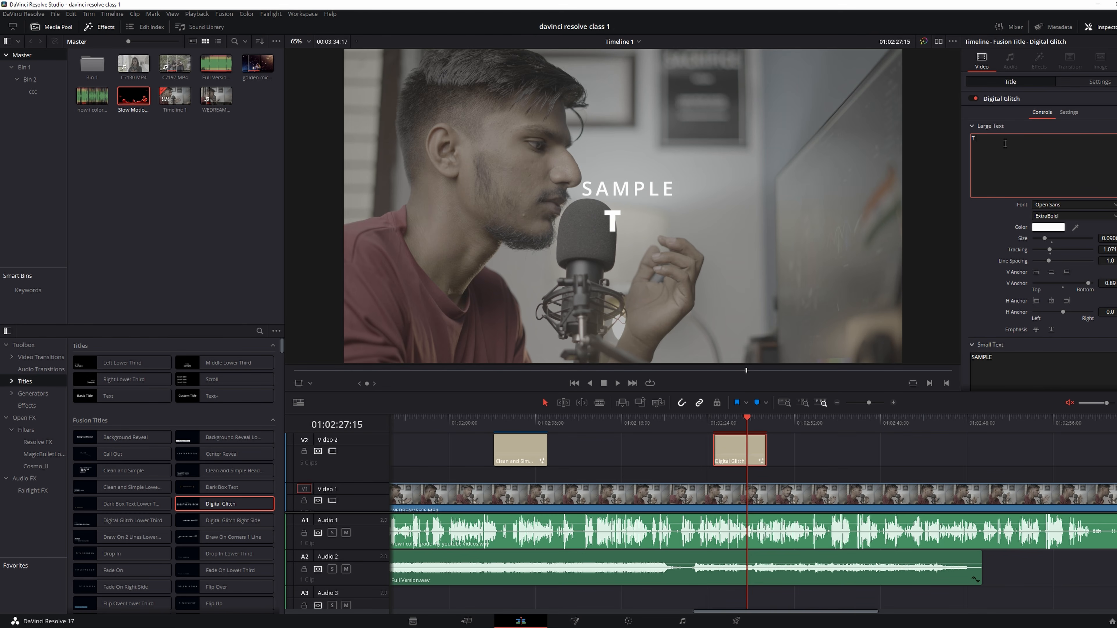
pyautogui.write('HANK YOU')
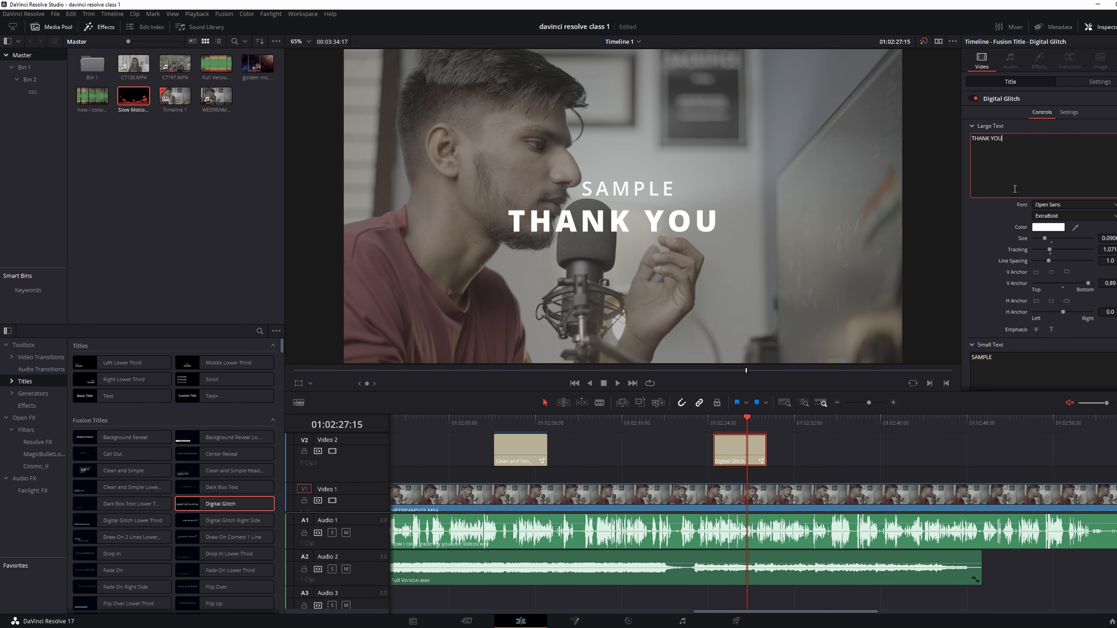
# Step: Clear the Digital Glitch title's small text and return the playhead to the title's start at 01:02:24:12
pyautogui.scroll(-3, 1015, 189)
pyautogui.click(1017, 250)
pyautogui.hotkey('ctrl', 'a')
pyautogui.press('BackSpace')
pyautogui.click(944, 264)
pyautogui.press('Up')
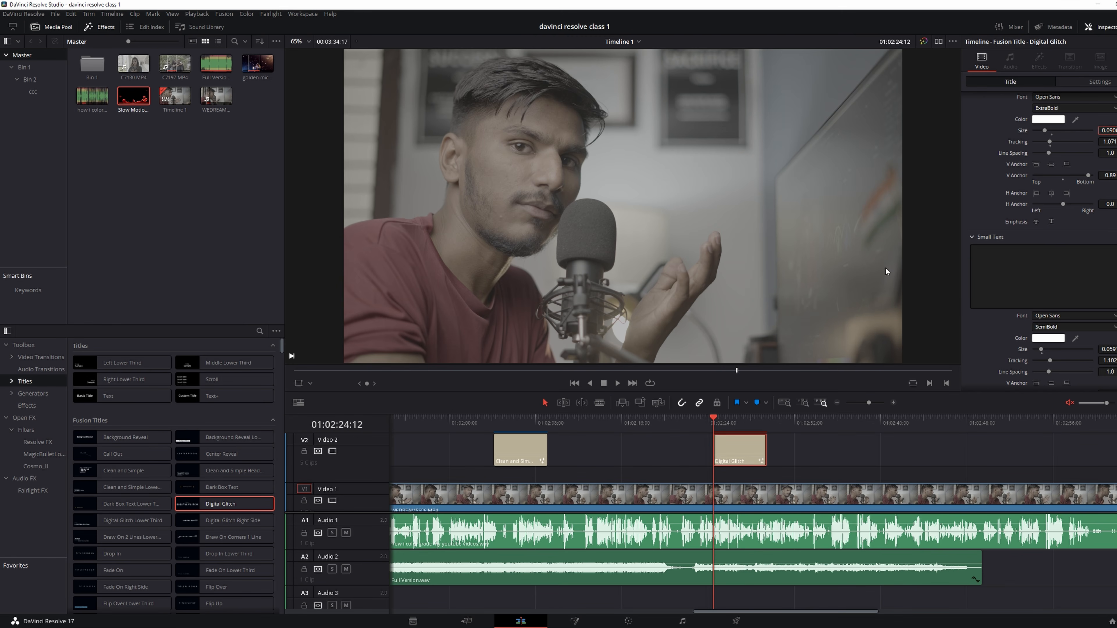
pyautogui.moveTo(715, 424)
pyautogui.mouseDown()
pyautogui.moveTo(733, 416)
pyautogui.moveTo(702, 422)
pyautogui.moveTo(714, 420)
pyautogui.mouseUp()
# Step: Review the Optimized Media and Render Cache options in the project's master settings, and close them without saving
pyautogui.hotkey('shift', '9')
pyautogui.scroll(-10, 633, 417)
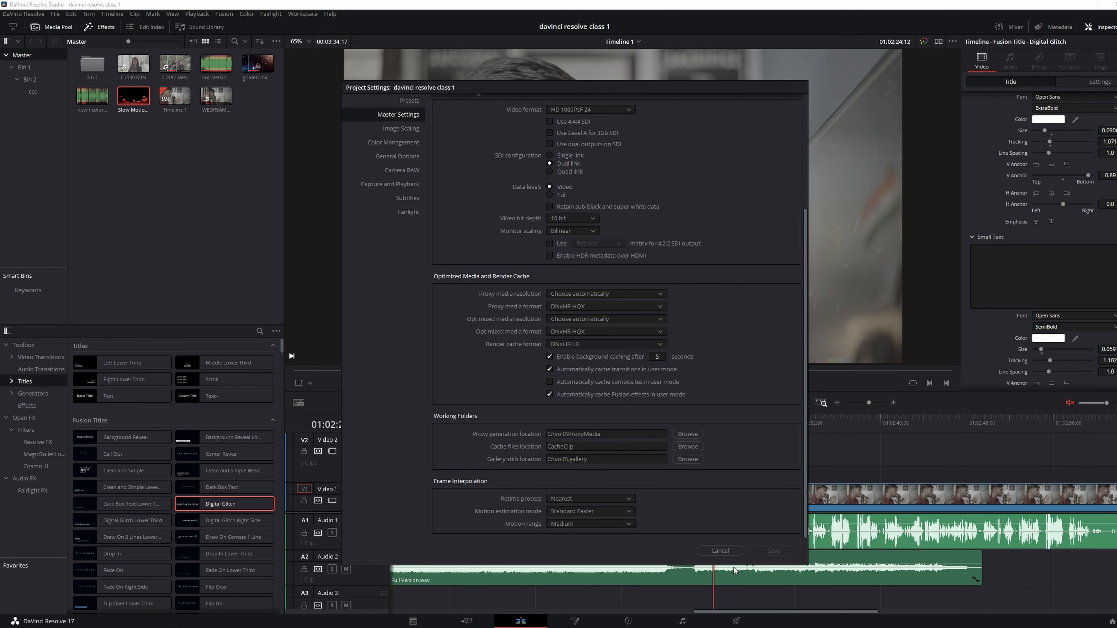
pyautogui.click(720, 551)
# Step: Move the playhead to 01:02:17:16 and set the render cache to Smart
pyautogui.click(640, 419)
pyautogui.click(224, 14)
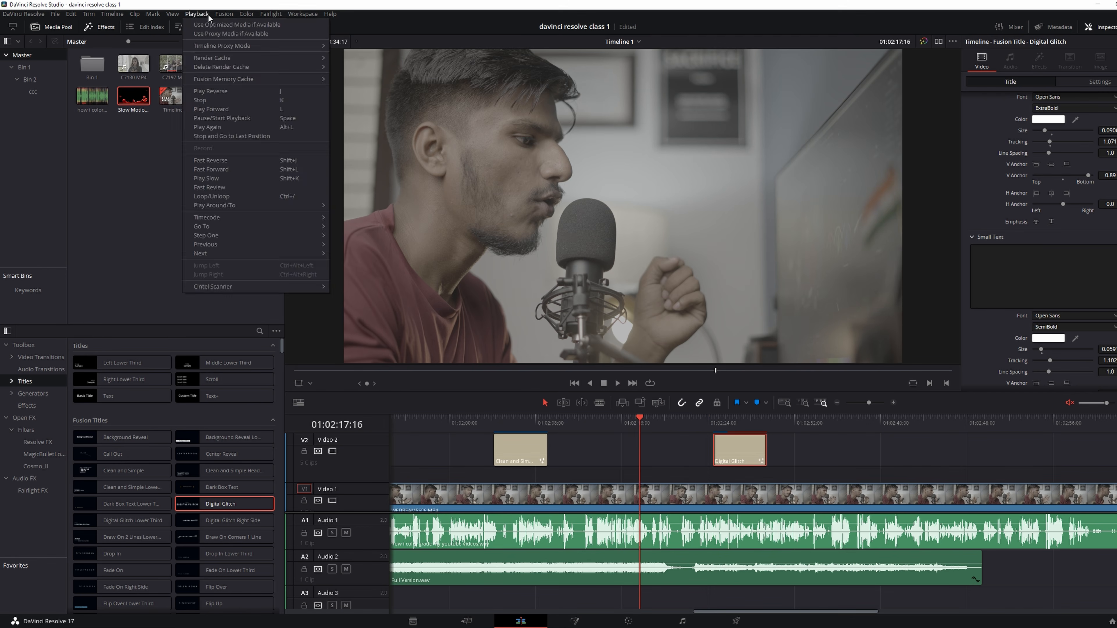
pyautogui.moveTo(197, 14)
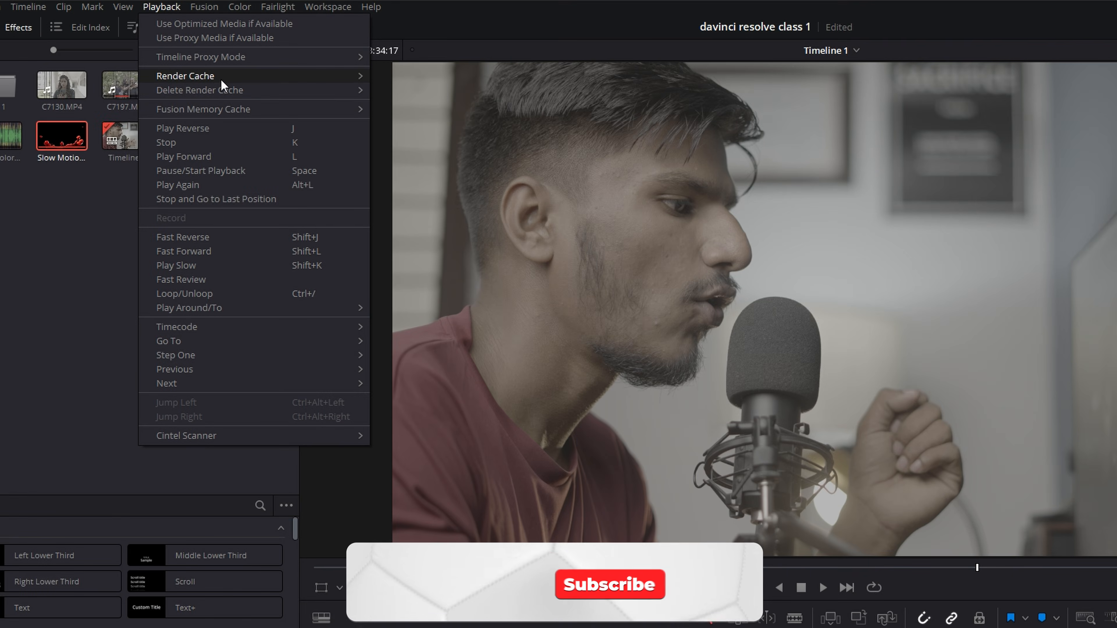
pyautogui.moveTo(221, 79)
pyautogui.click(401, 90)
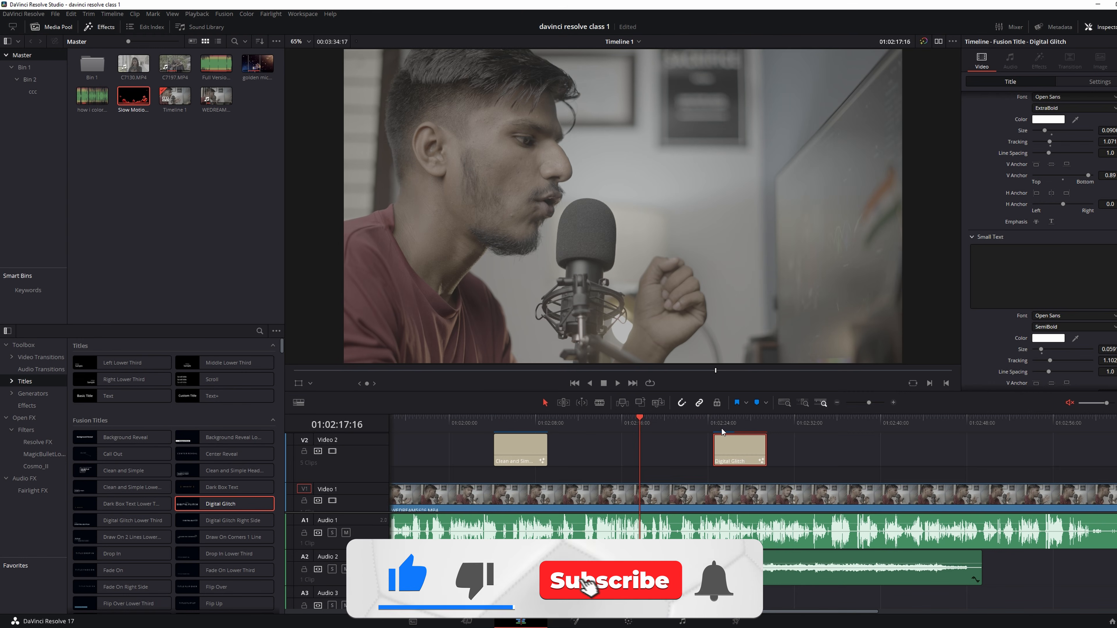
# Step: Return the playhead to C7197.MP4 at 01:01:13:14 to play back the keyframed zoom
pyautogui.click(837, 402)
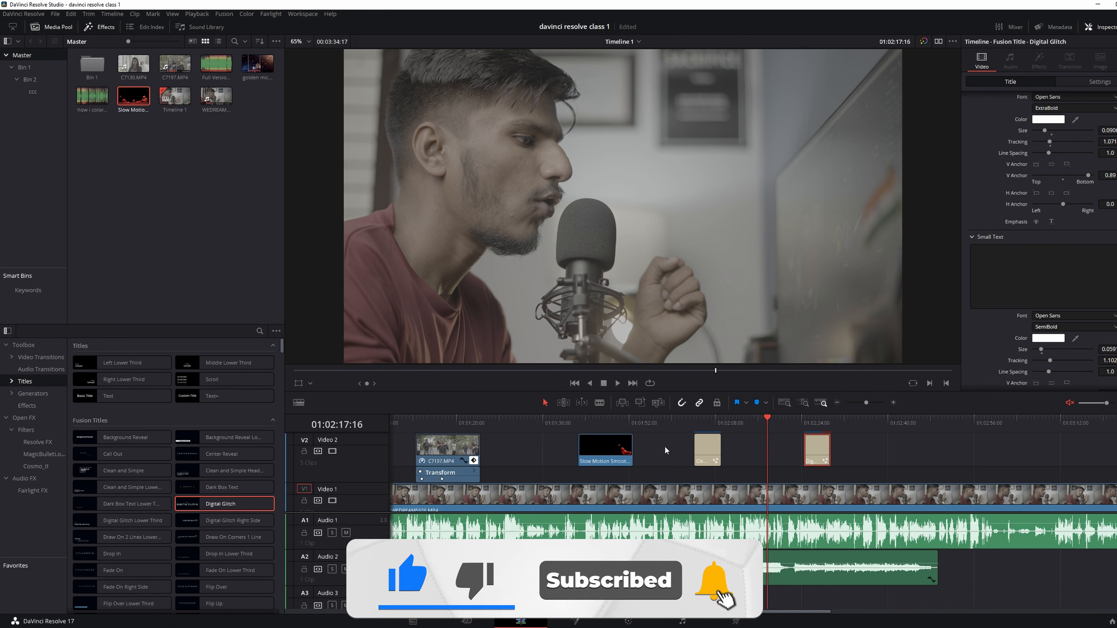
pyautogui.moveTo(803, 425); pyautogui.dragTo(422, 422)
pyautogui.press('space')
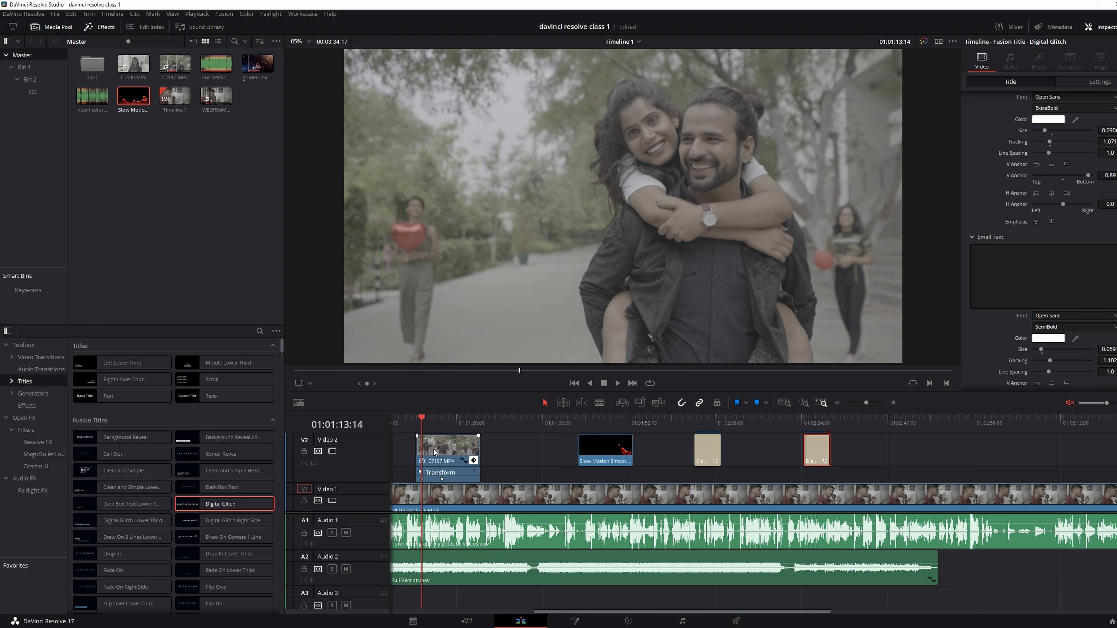
# Step: Enable Render Cache Color Output for the C7197.MP4 clip and scrub through its zoom to 01:01:19:04
pyautogui.rightClick(438, 448)
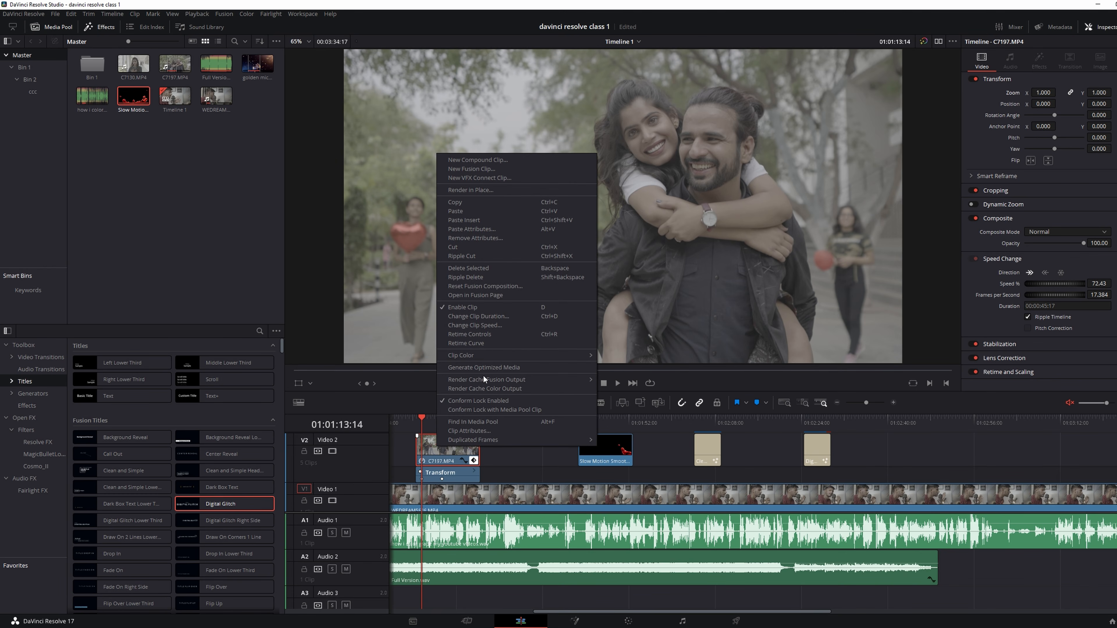
pyautogui.click(508, 389)
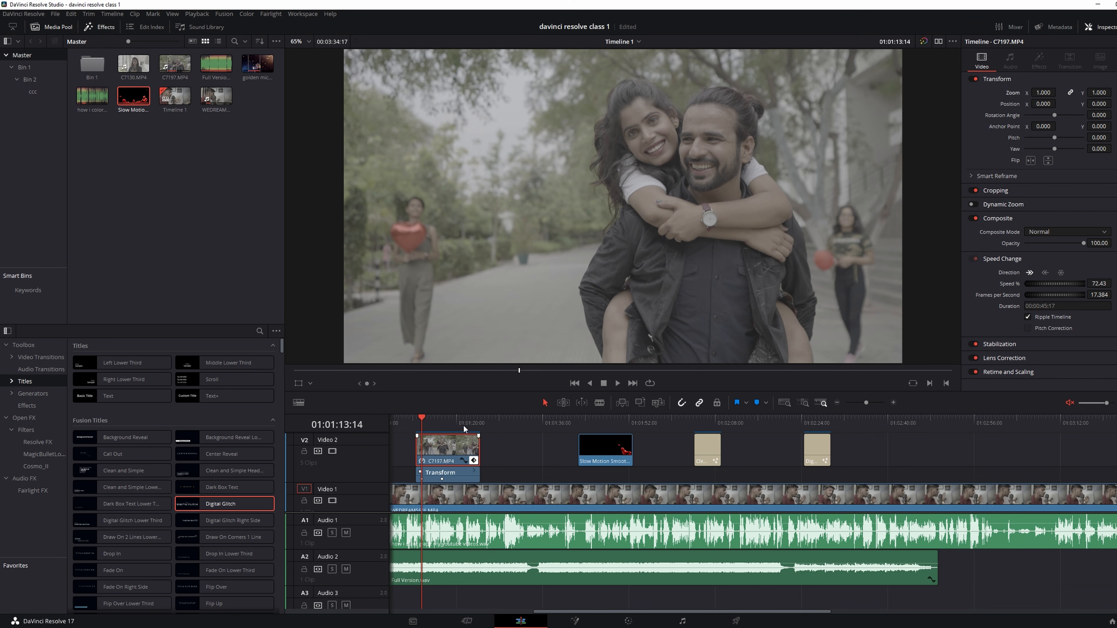
pyautogui.moveTo(463, 424); pyautogui.dragTo(431, 429)
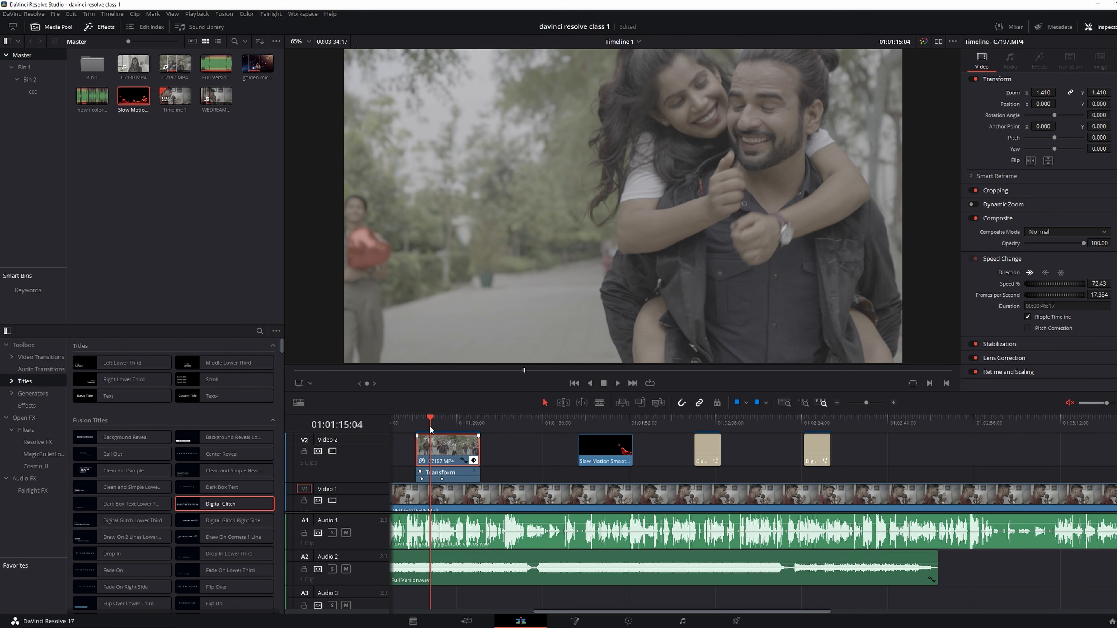
pyautogui.moveTo(432, 429); pyautogui.dragTo(451, 425)
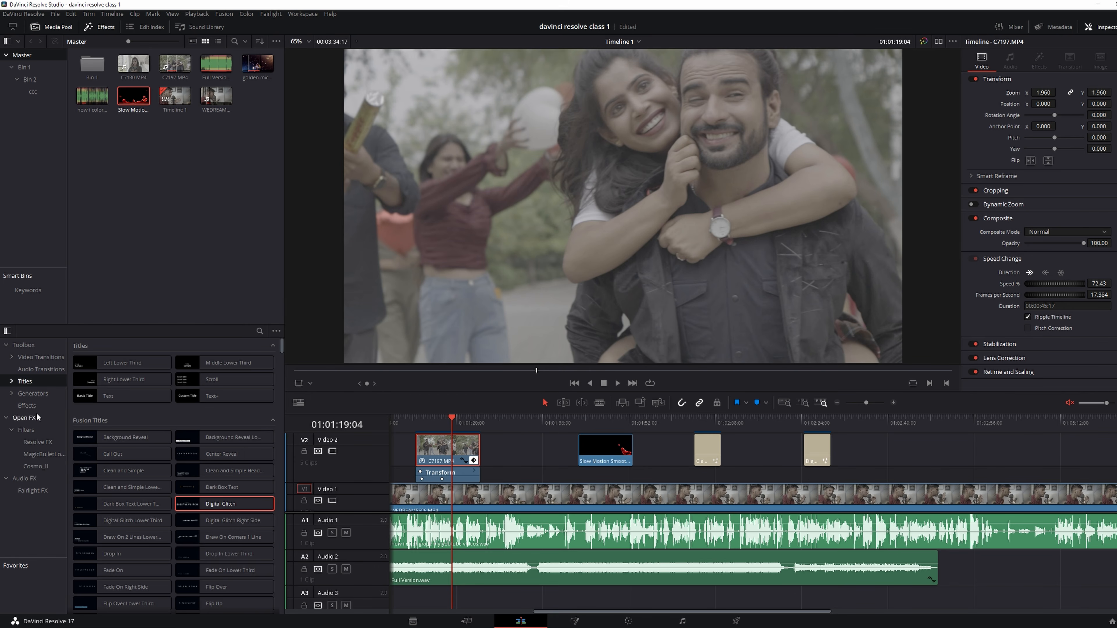
# Step: Browse the Magic Bullet, Fairlight FX and Resolve FX effects, examining the Resolve FX categories down to Warp
pyautogui.click(44, 454)
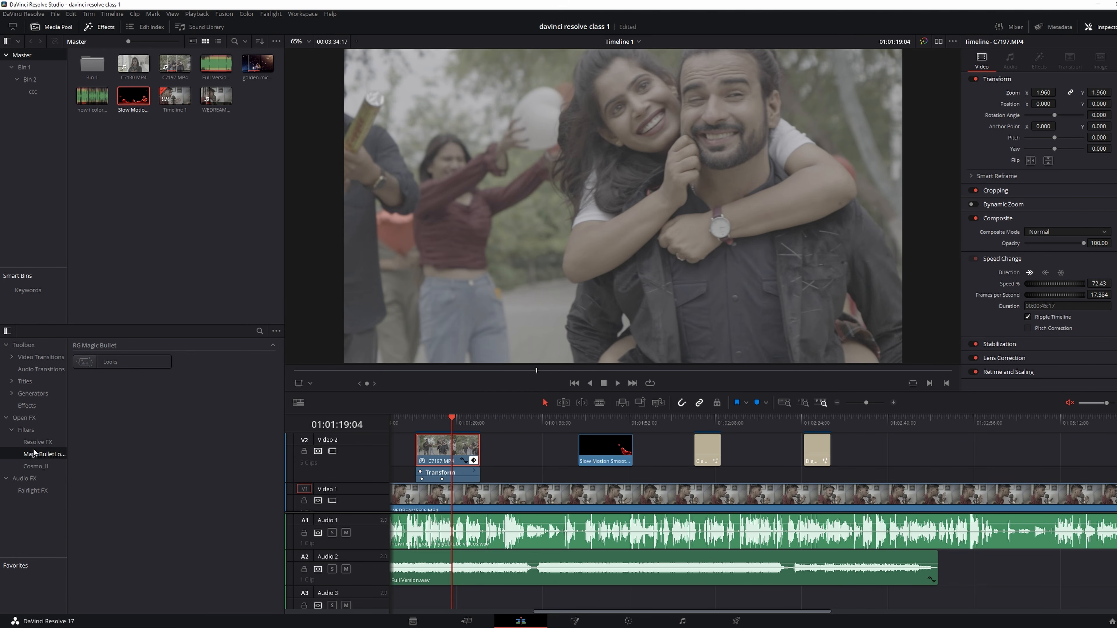
pyautogui.click(35, 490)
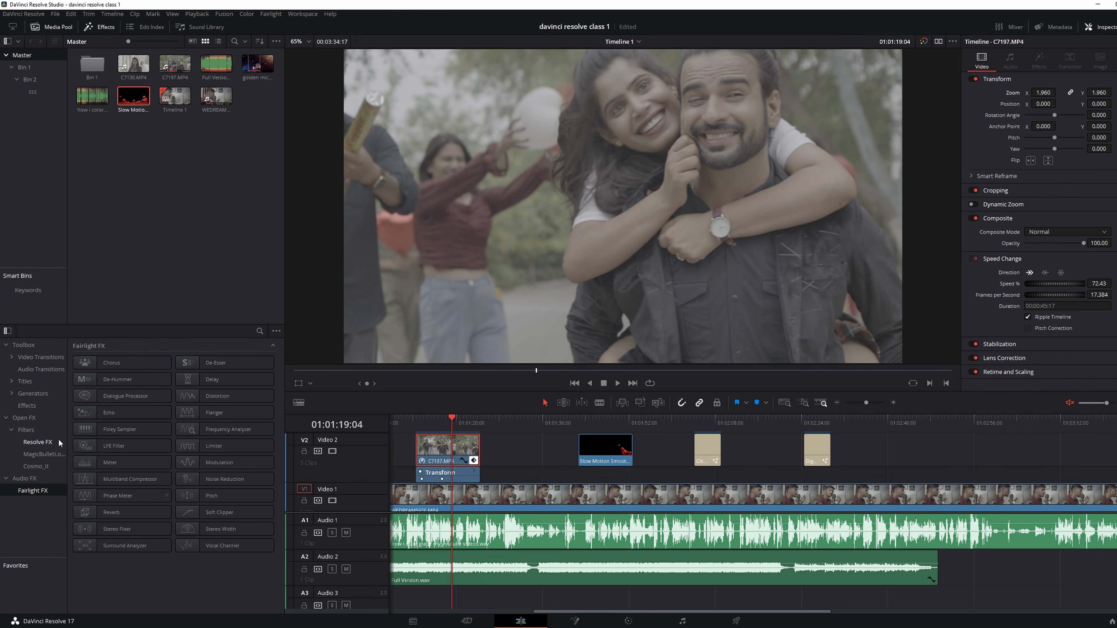
pyautogui.click(41, 442)
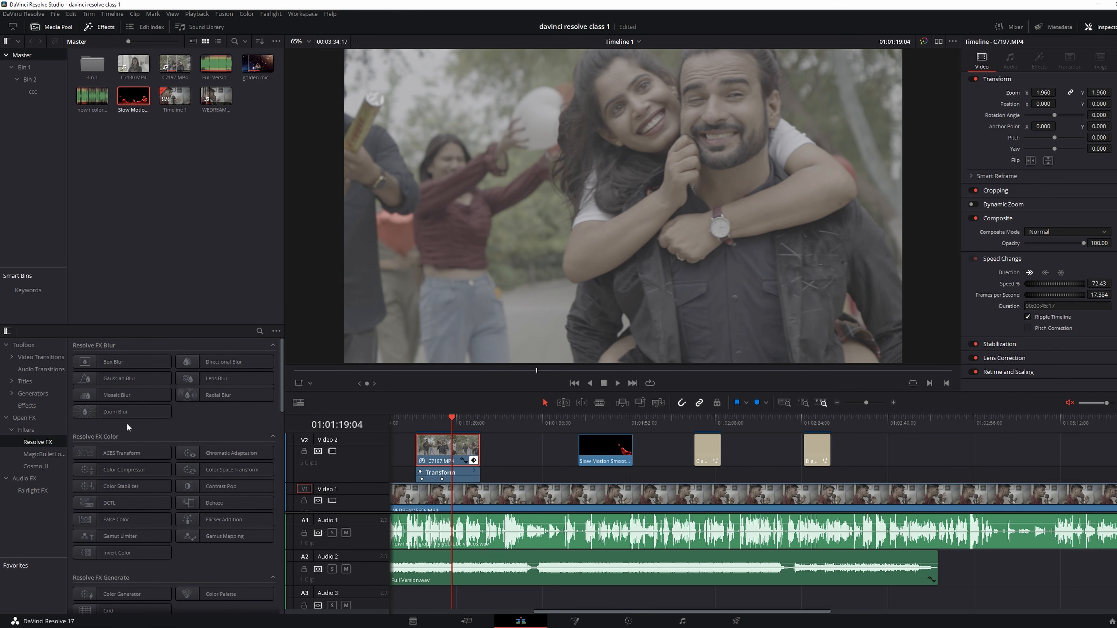
pyautogui.scroll(-10, 251, 478)
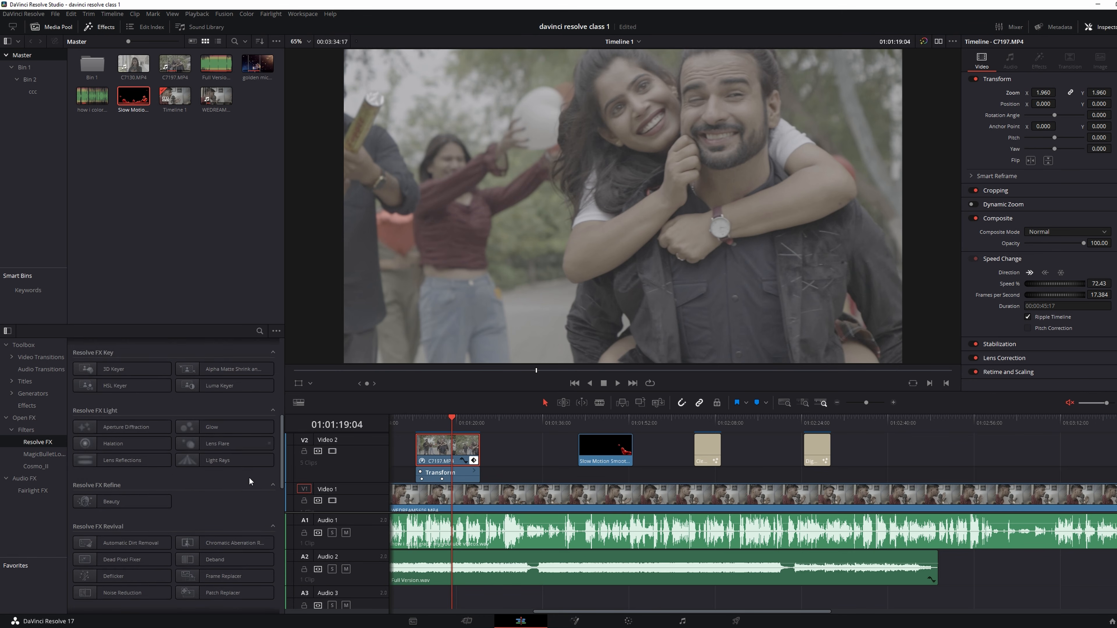
pyautogui.scroll(-8, 249, 477)
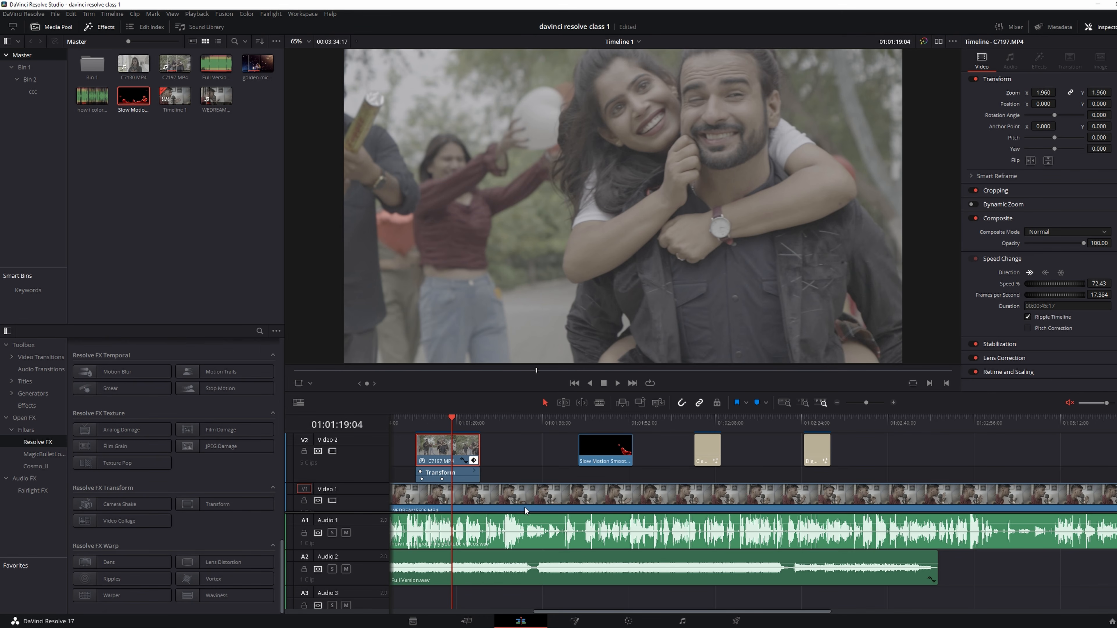